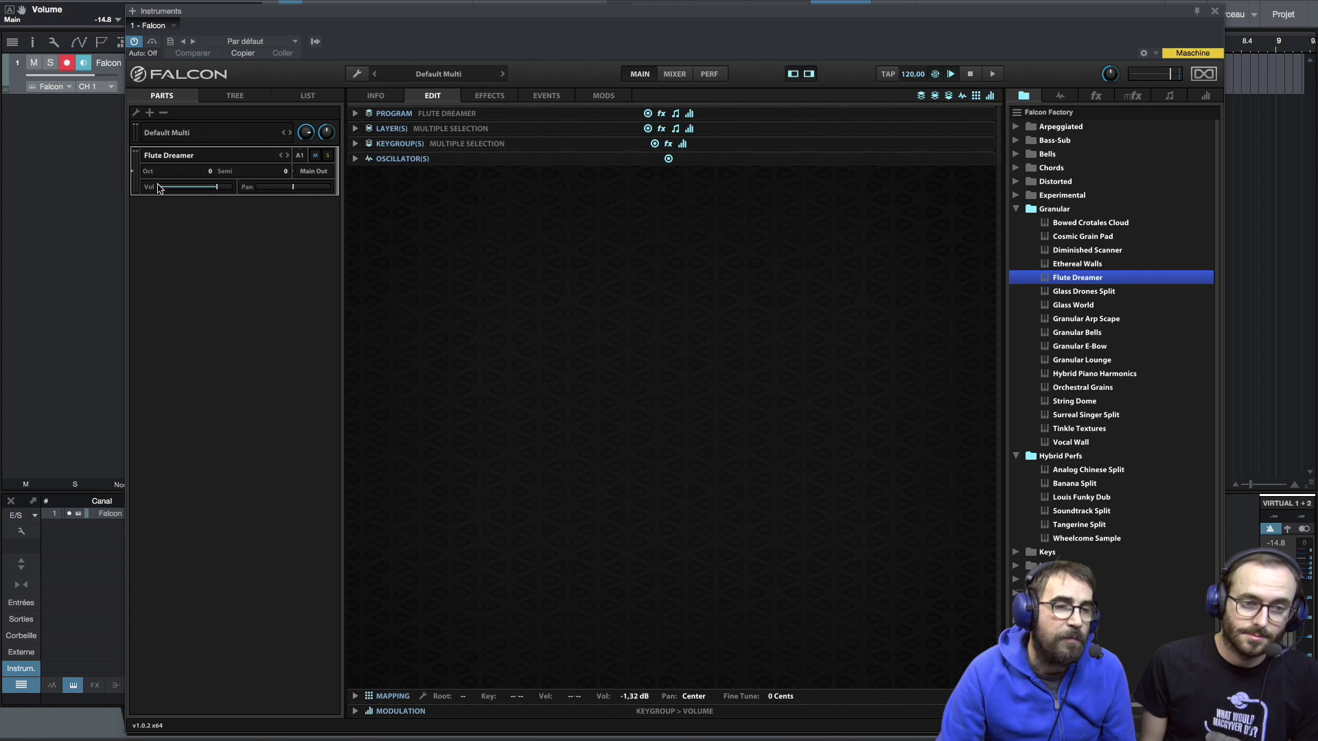
# View the mixer page and the performance page for the Flute Dreamer part, and return to the main page.
pyautogui.moveTo(203, 195)
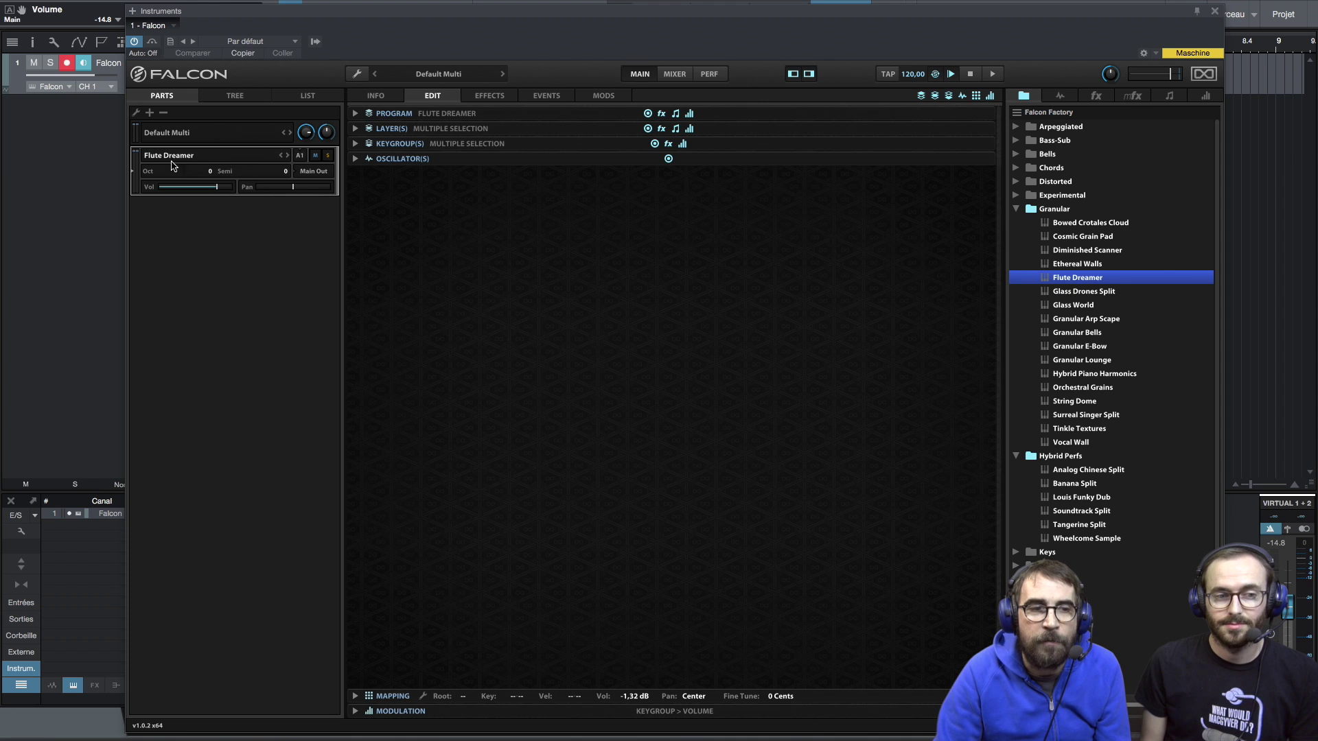
pyautogui.click(674, 75)
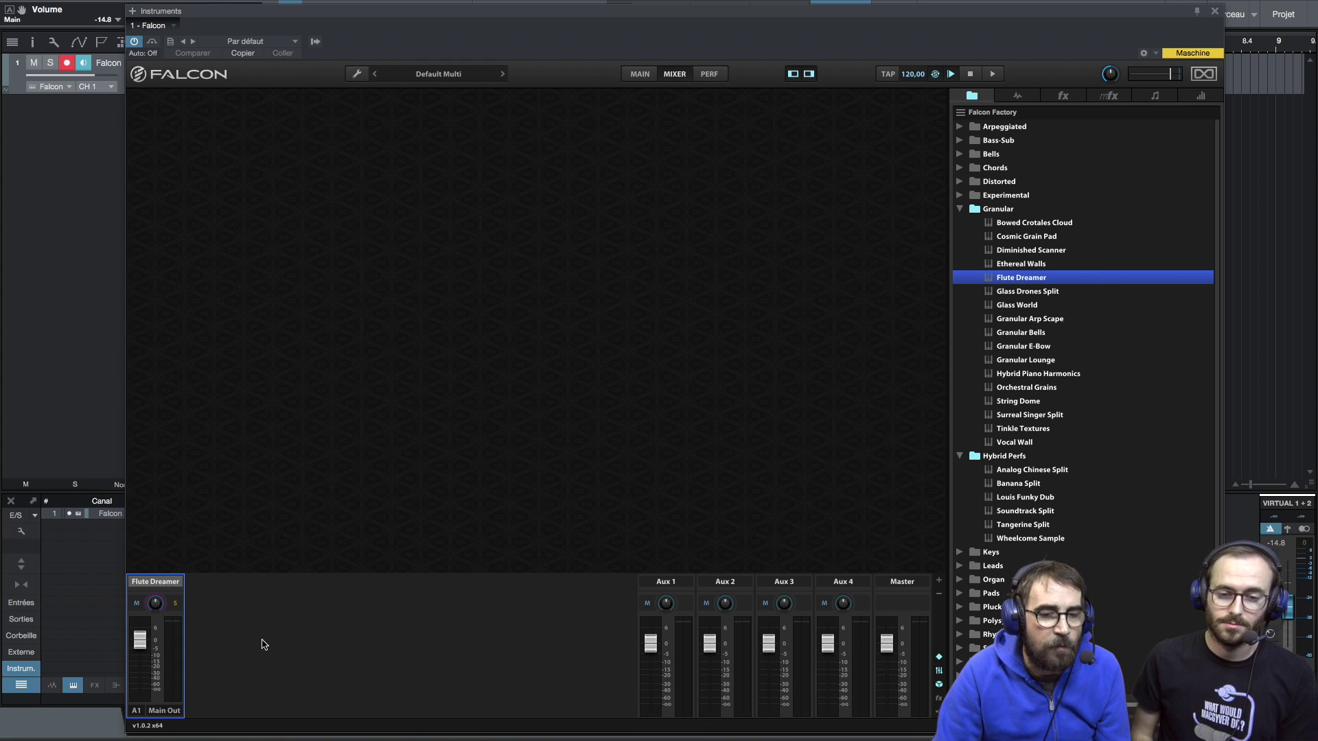
pyautogui.click(709, 75)
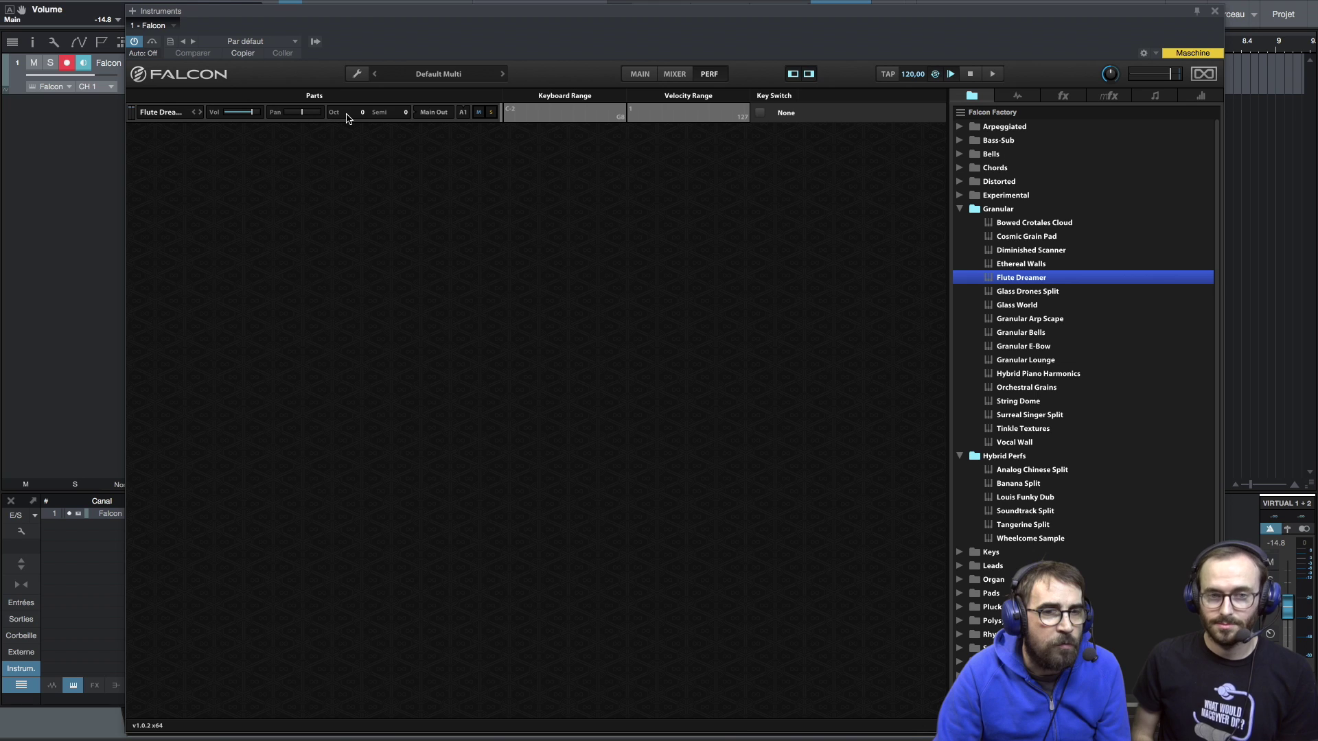
pyautogui.click(641, 77)
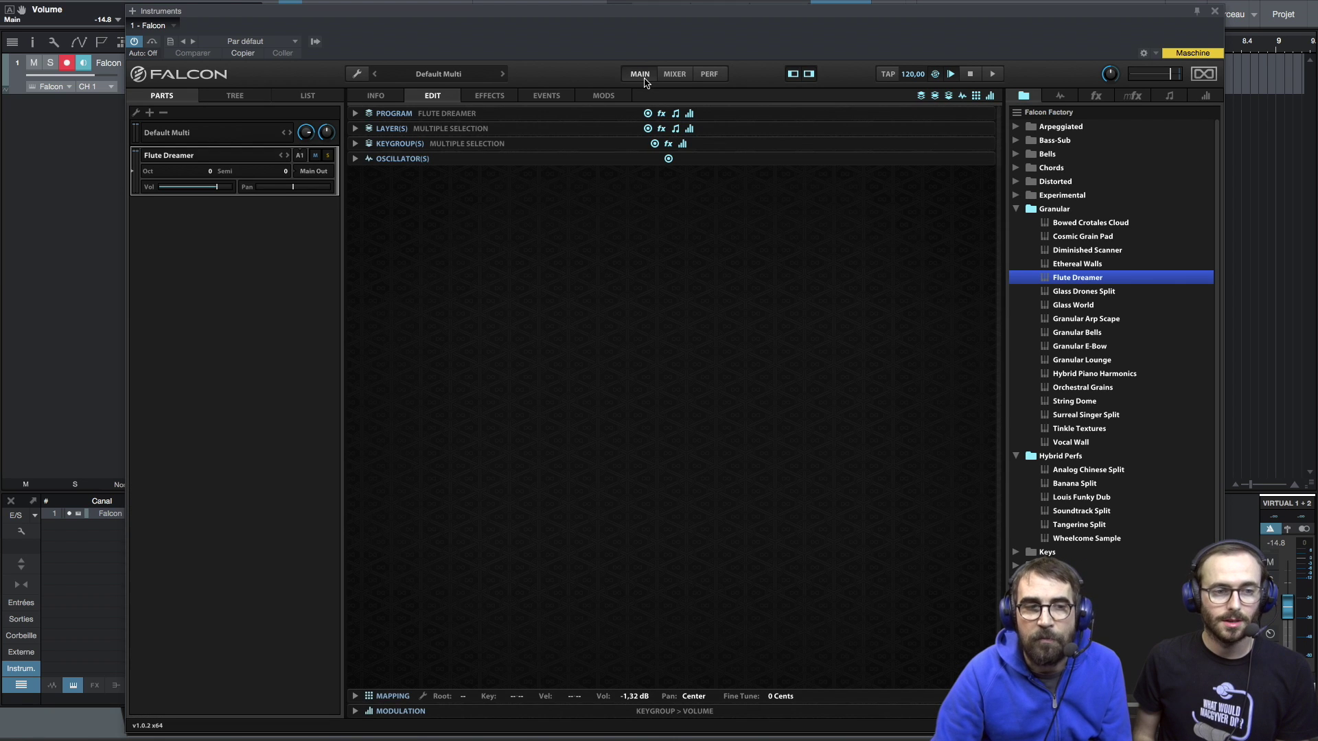
pyautogui.moveTo(300, 190)
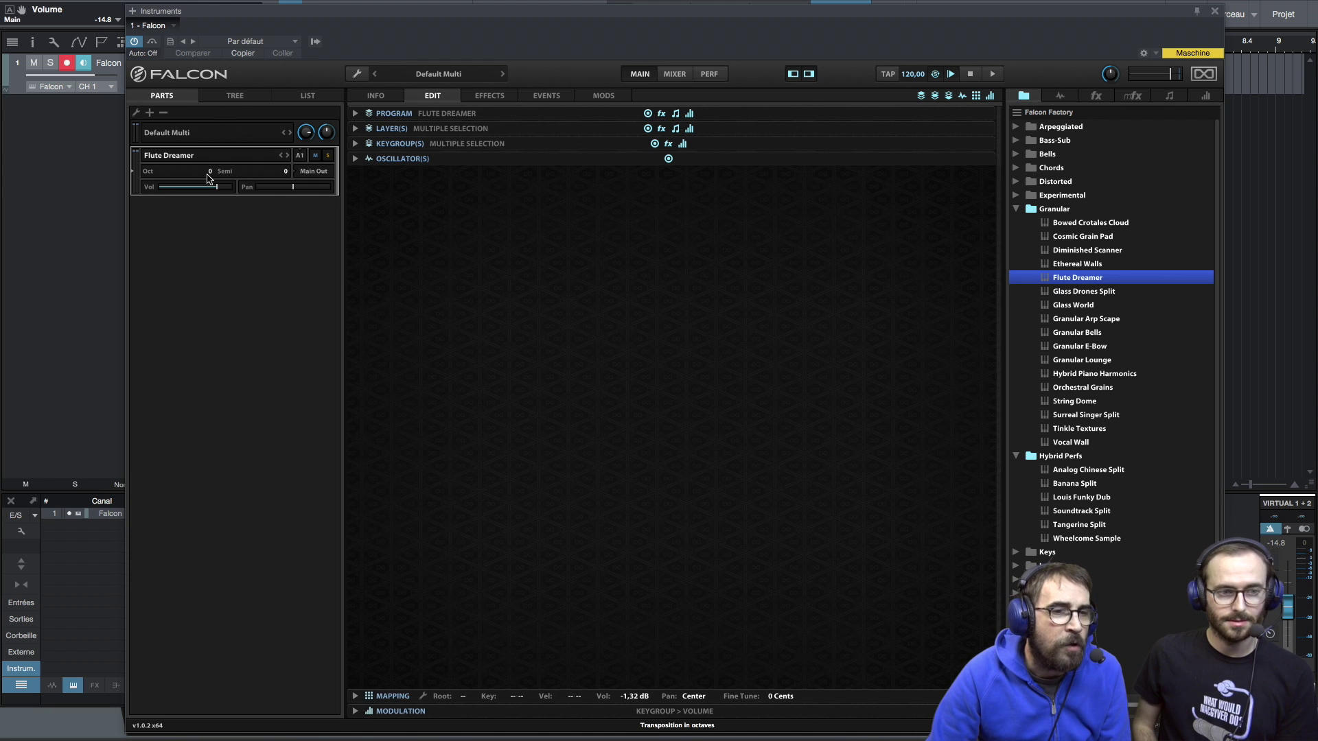
# Show the instrument tree and expand Part 1 and its Flute Dreamer program to list the processors, effects and layers.
pyautogui.click(234, 96)
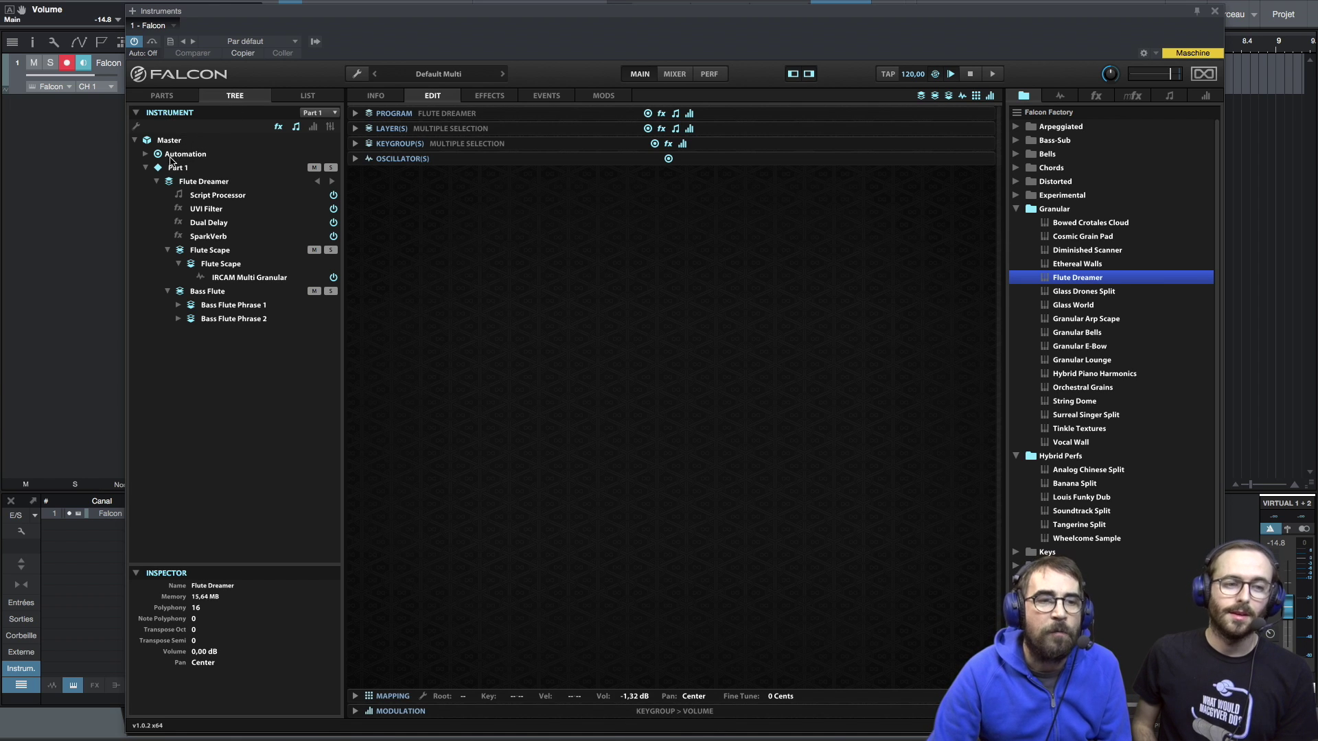
pyautogui.click(144, 169)
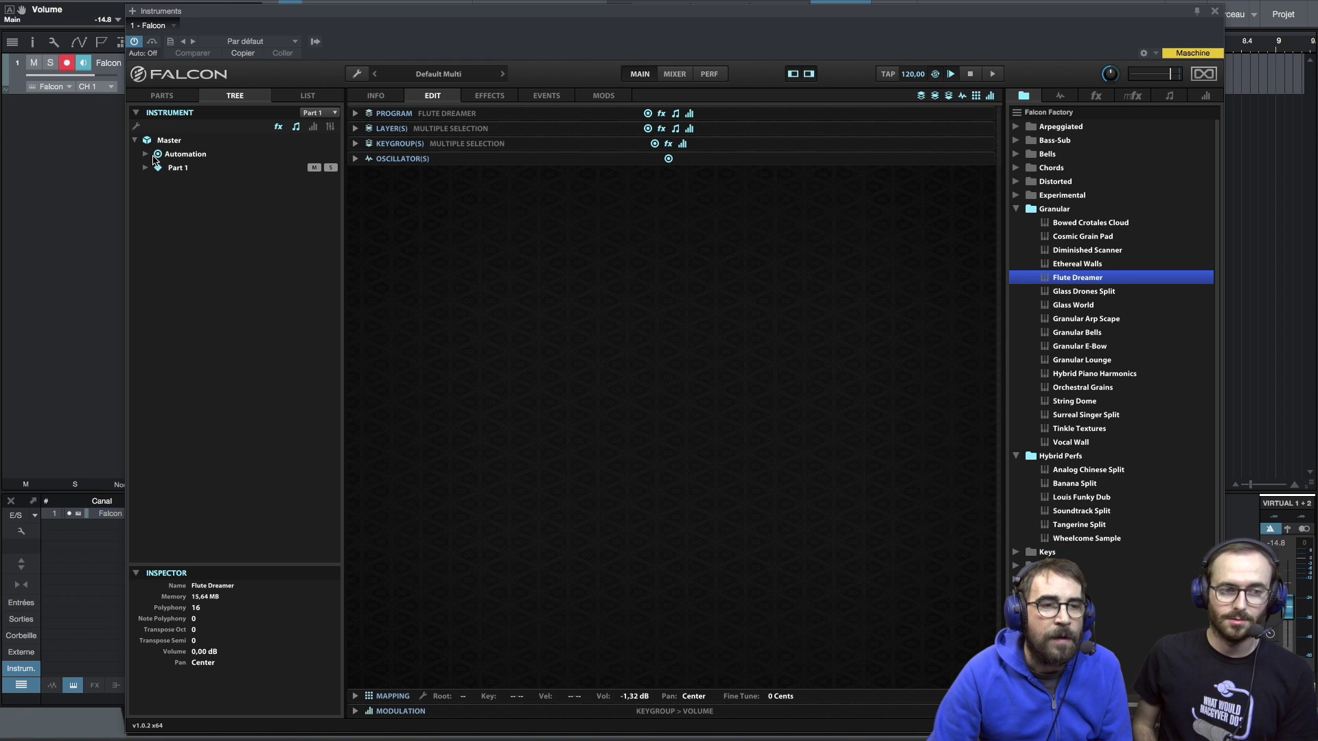
pyautogui.click(146, 154)
pyautogui.click(145, 155)
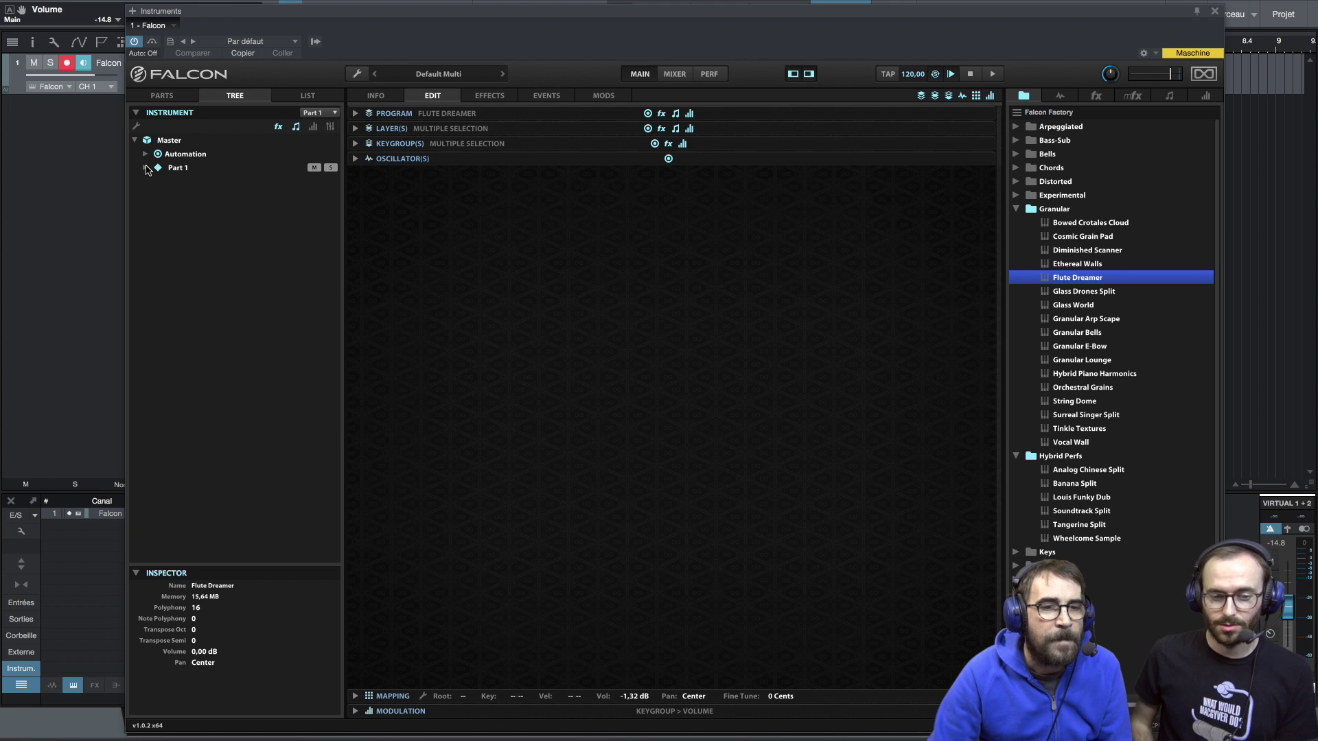
pyautogui.click(145, 169)
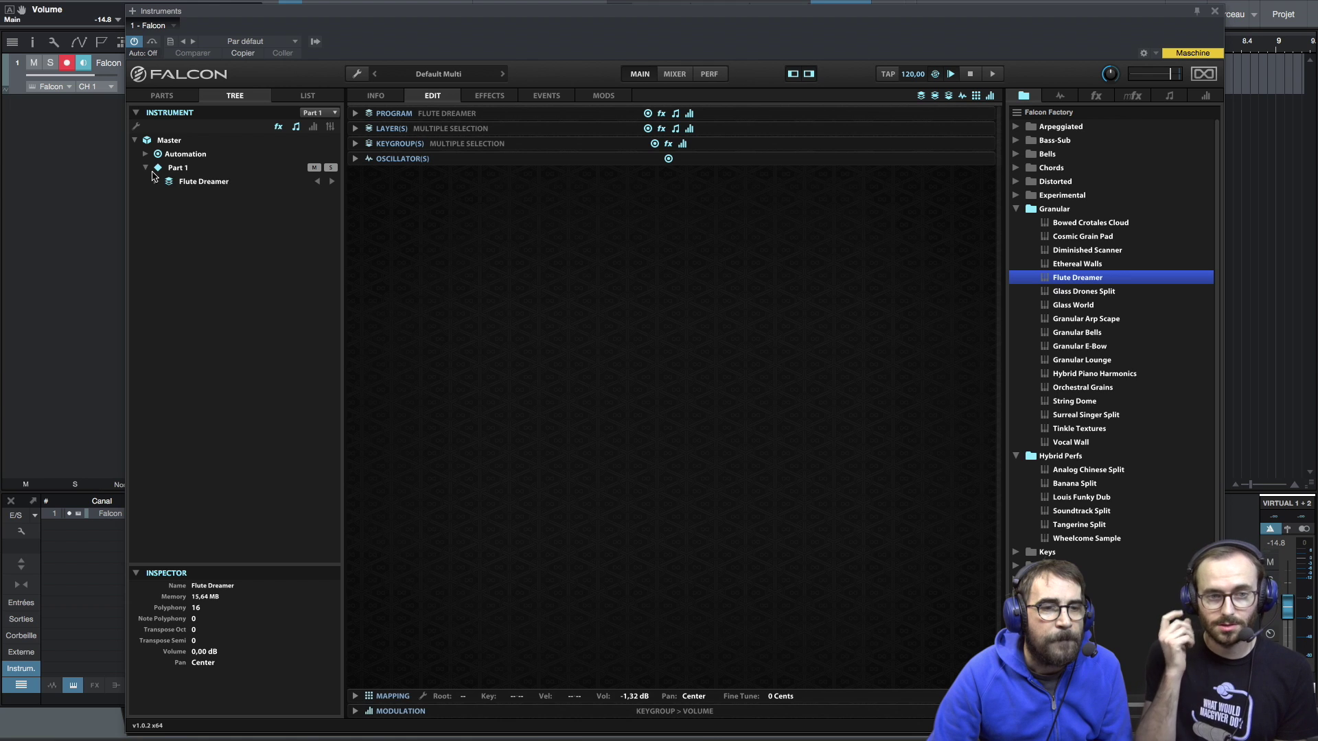
pyautogui.click(157, 183)
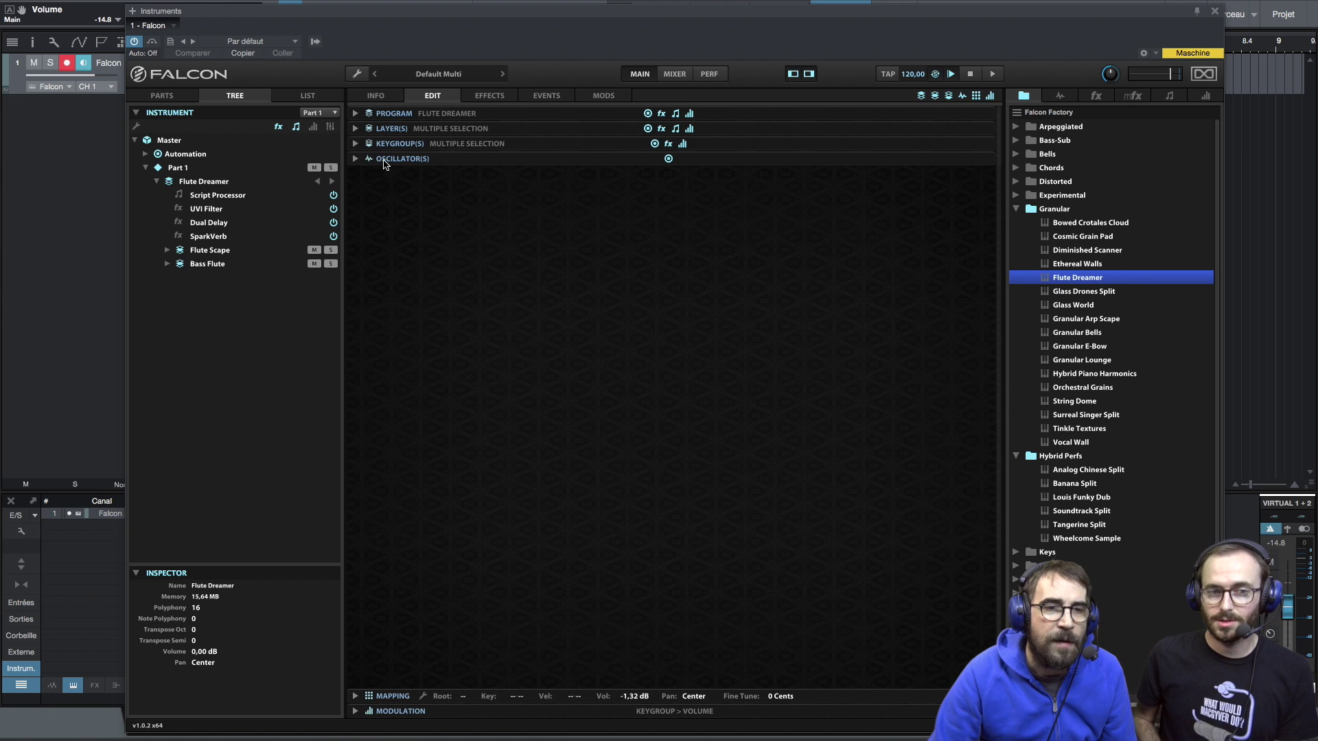
# Examine the Program, Layer, Keygroup and Oscillator settings of Flute Dreamer one by one, collapsing each section after viewing it.
pyautogui.click(356, 114)
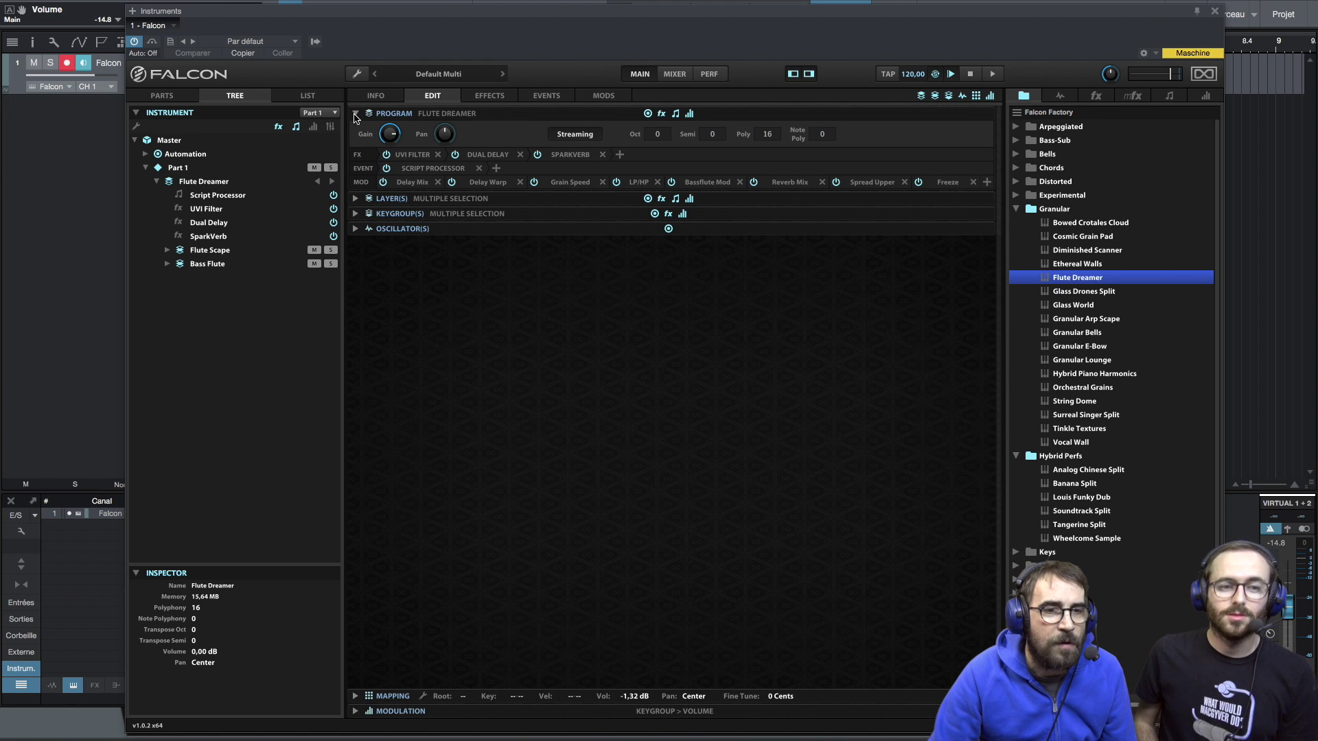
pyautogui.click(356, 114)
pyautogui.click(356, 129)
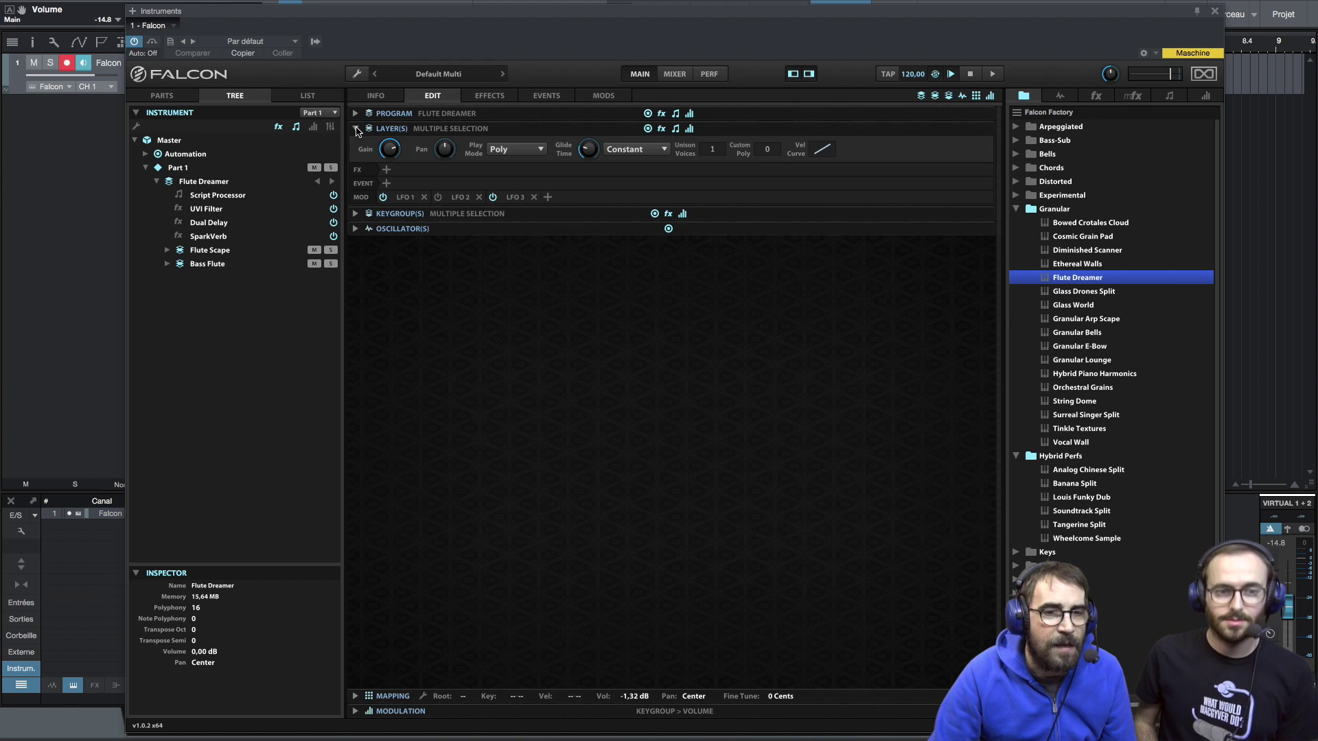
pyautogui.click(356, 129)
pyautogui.click(356, 145)
pyautogui.click(355, 145)
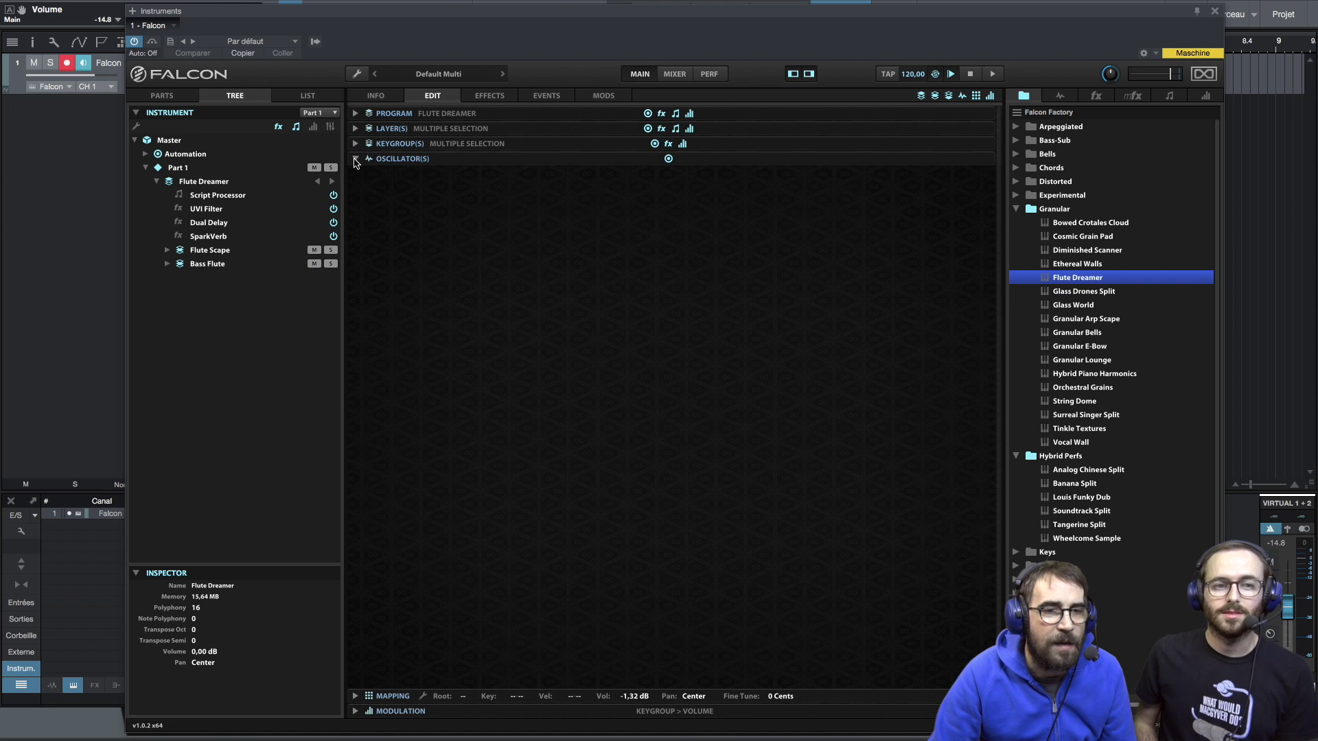
pyautogui.click(356, 158)
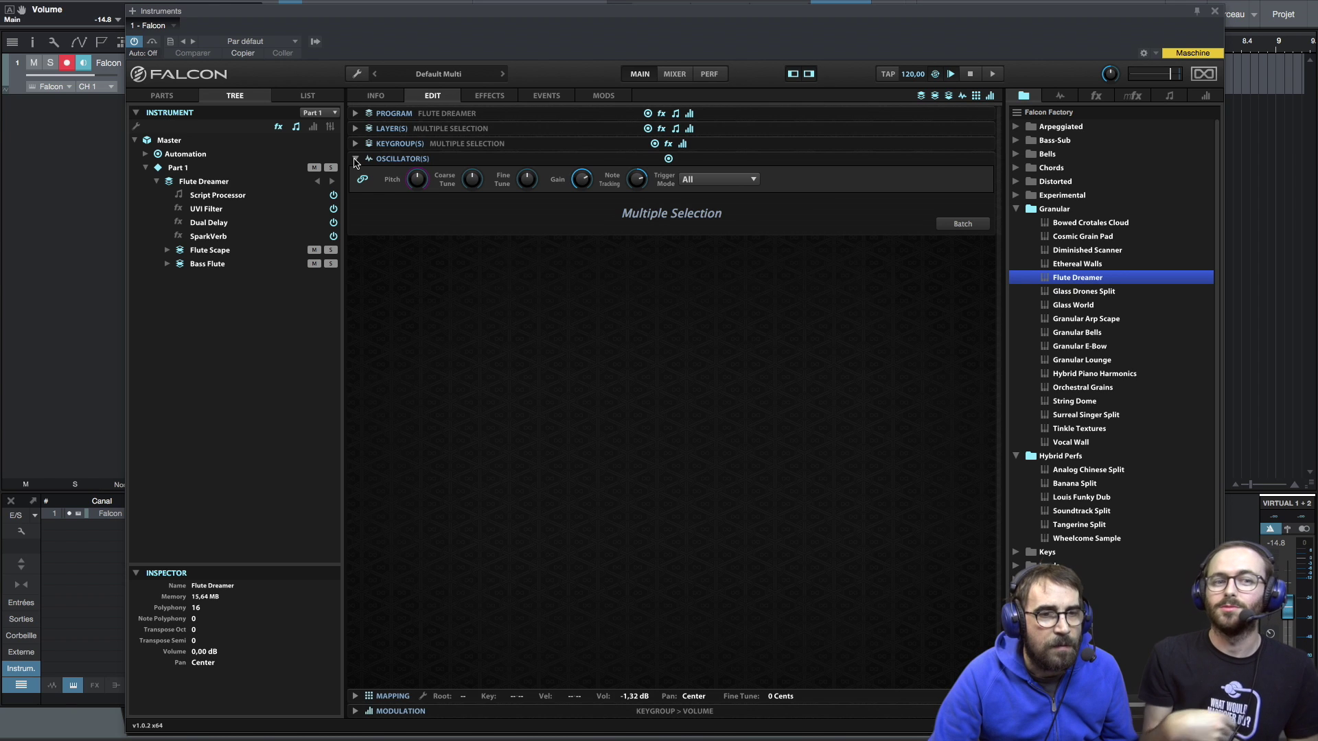
pyautogui.click(355, 159)
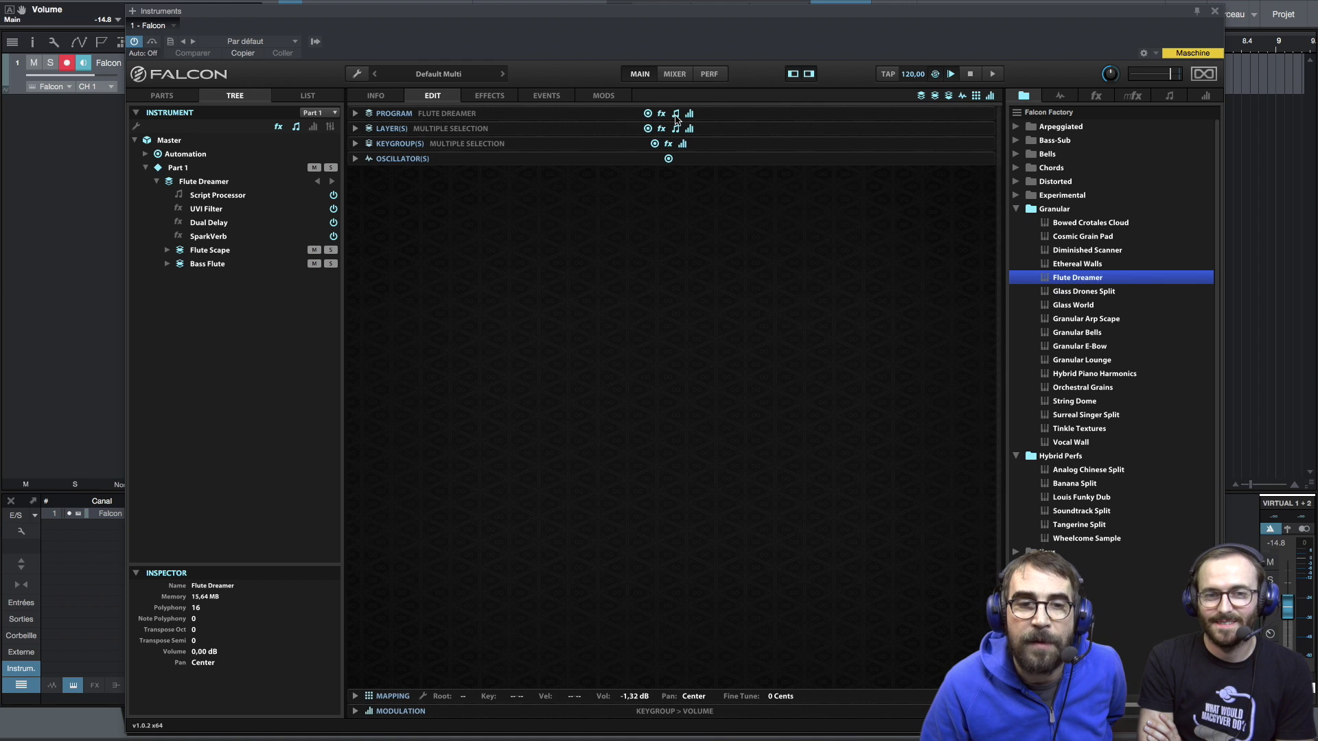
# Expand the Keygroup settings and, after viewing the mixer page, hide and restore the keygroup's modulation row.
pyautogui.click(356, 145)
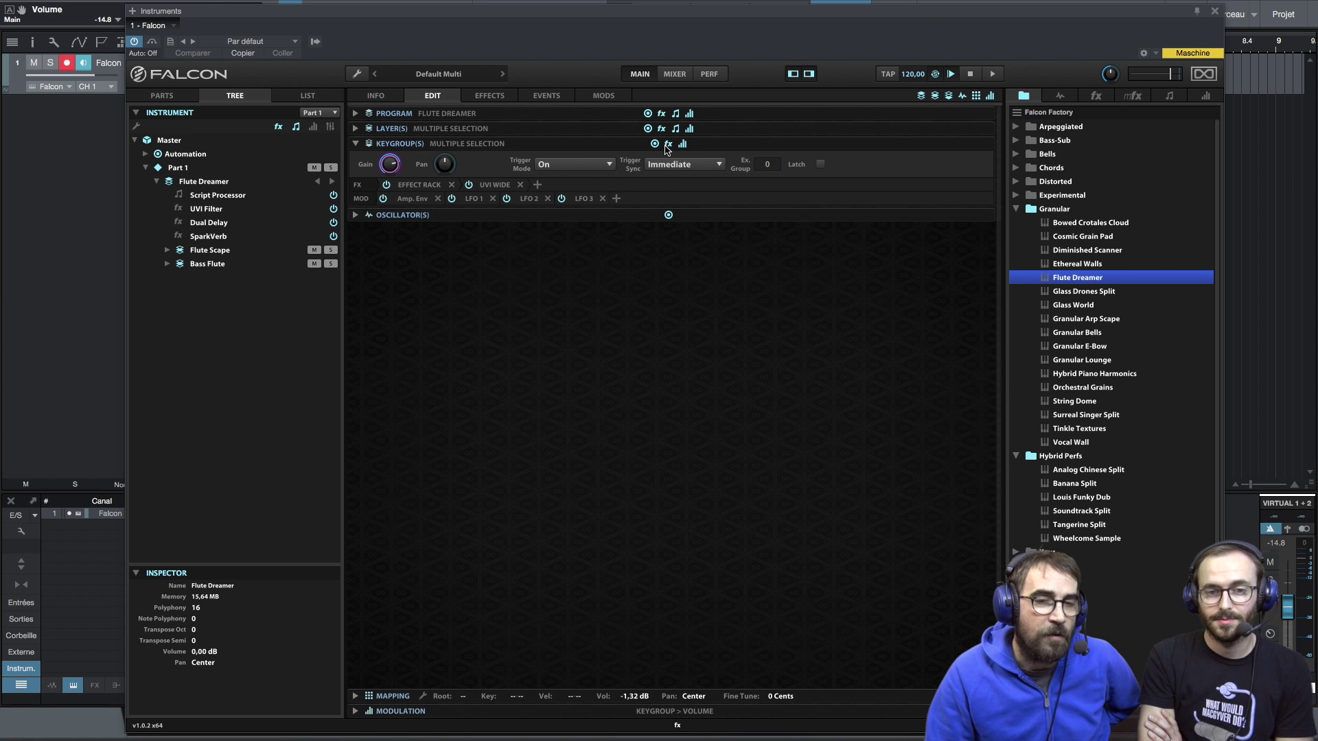
pyautogui.click(673, 76)
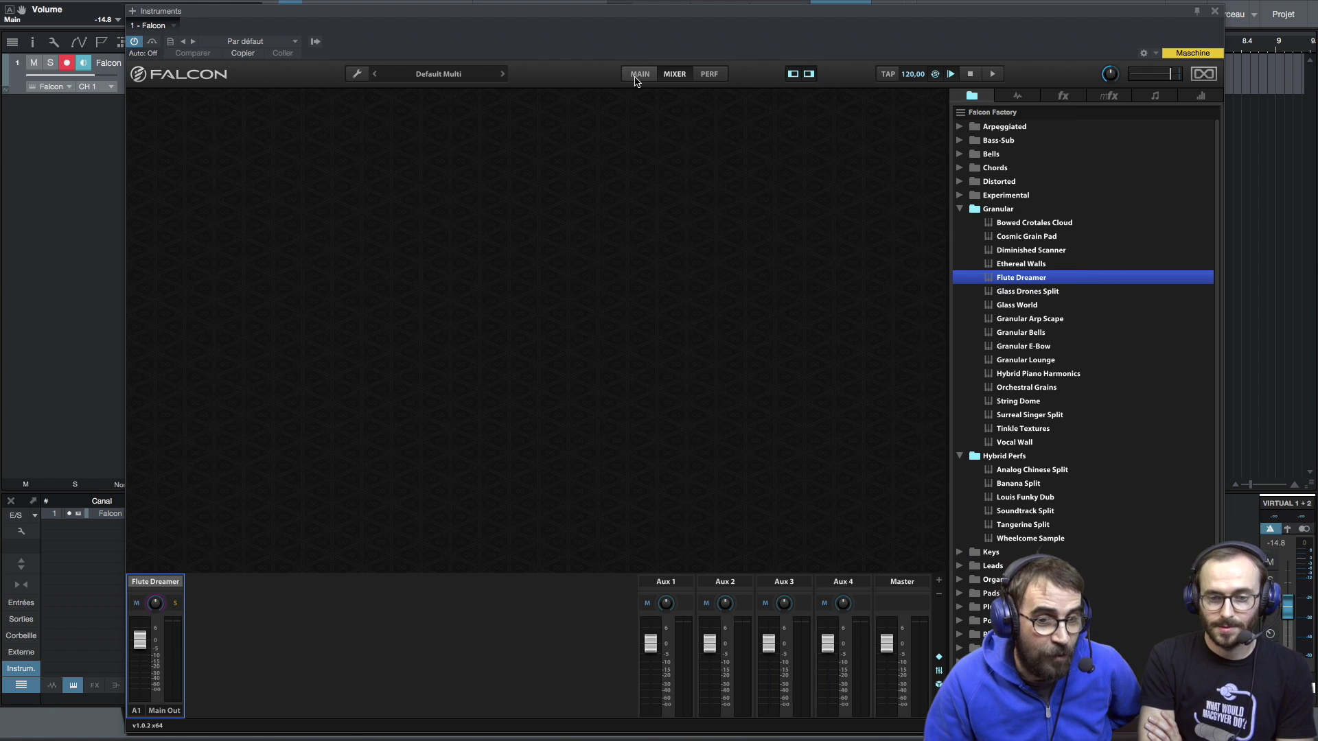
pyautogui.click(638, 76)
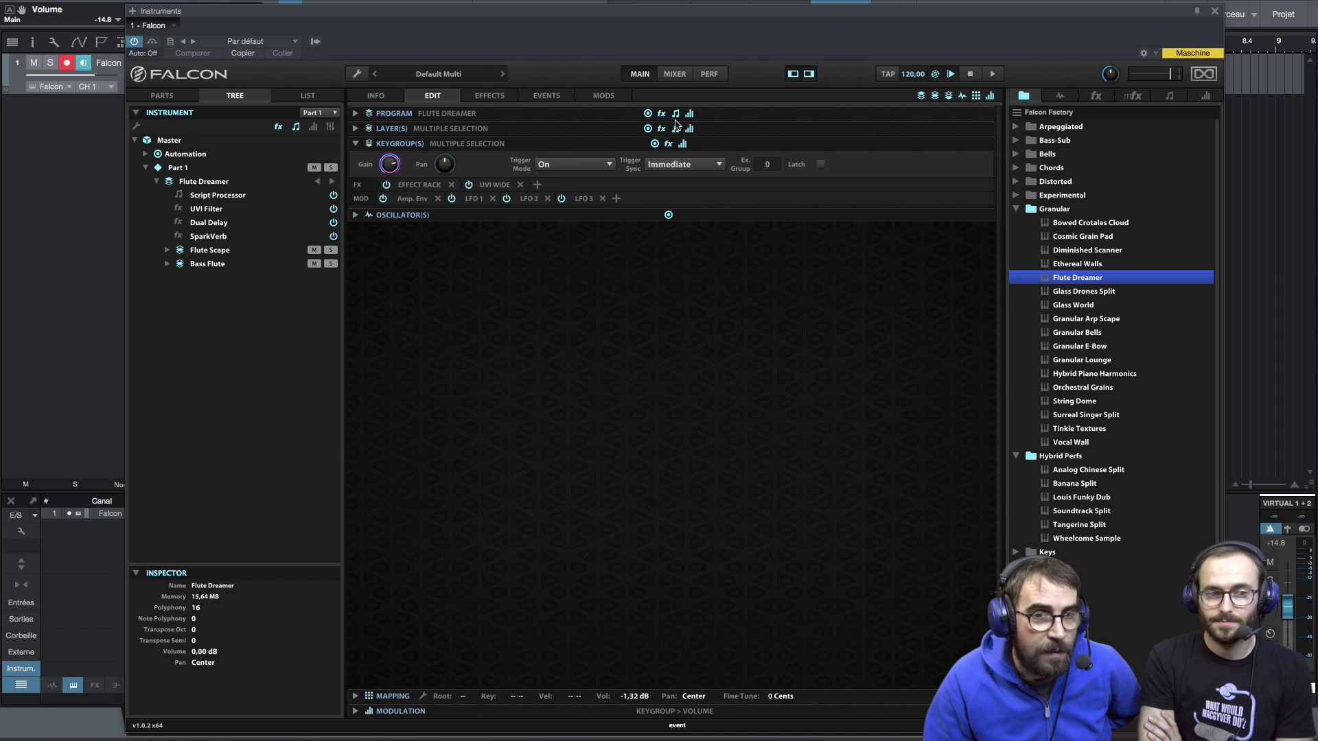
pyautogui.click(683, 145)
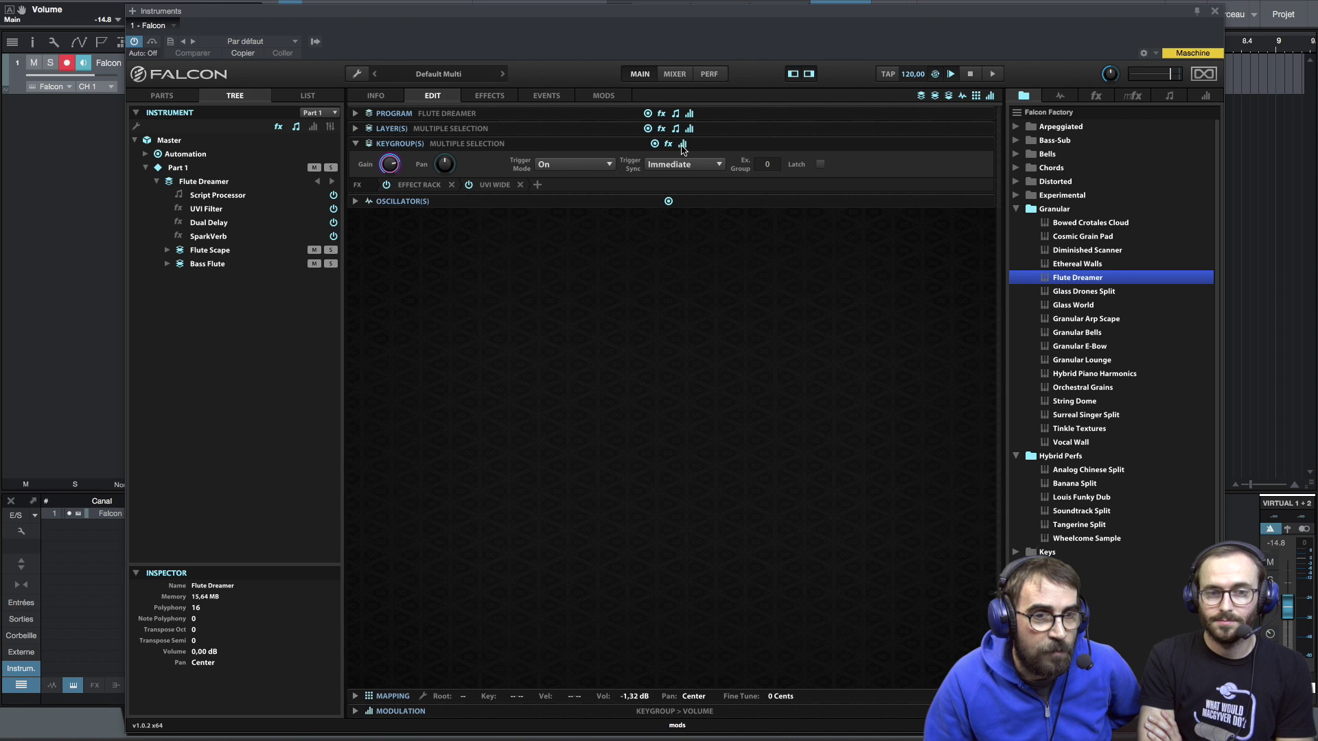
pyautogui.click(683, 145)
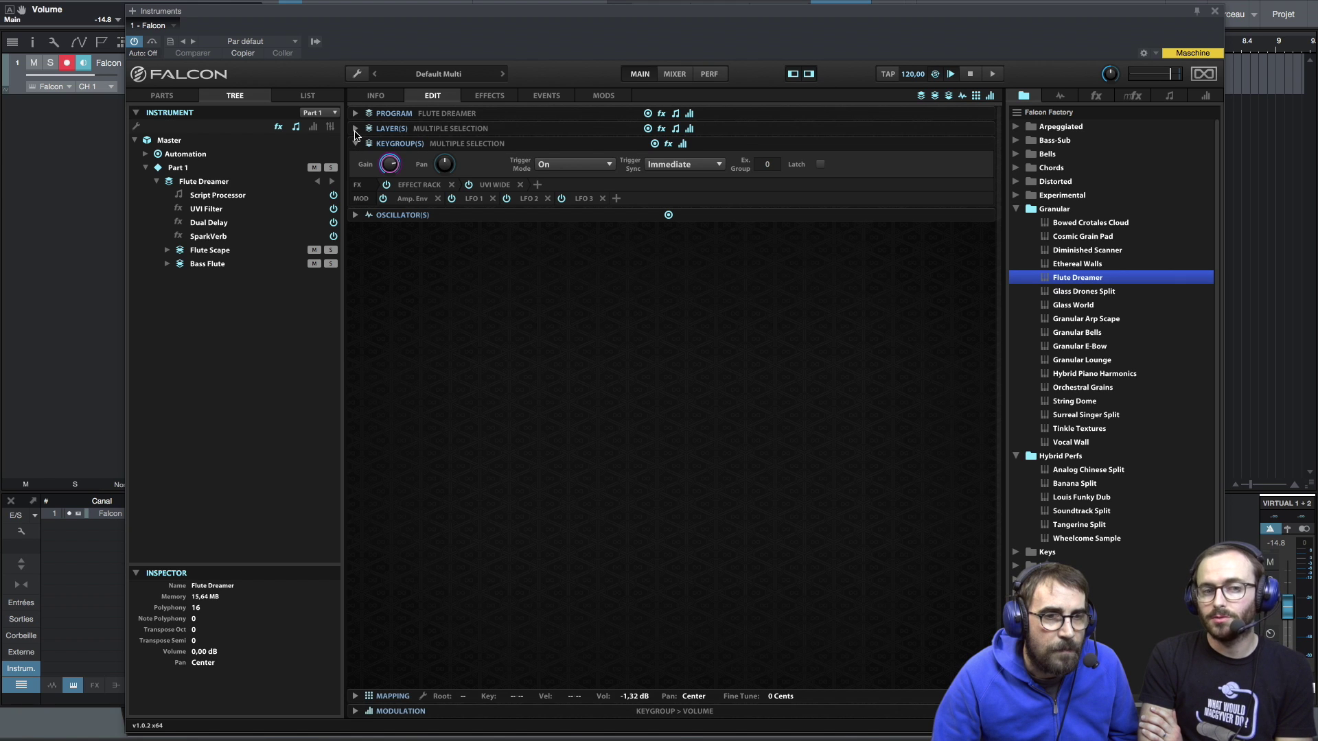
# Expand the Layer settings and browse the available event processors, including Arpeggiator and Script Processor, without adding one.
pyautogui.click(356, 129)
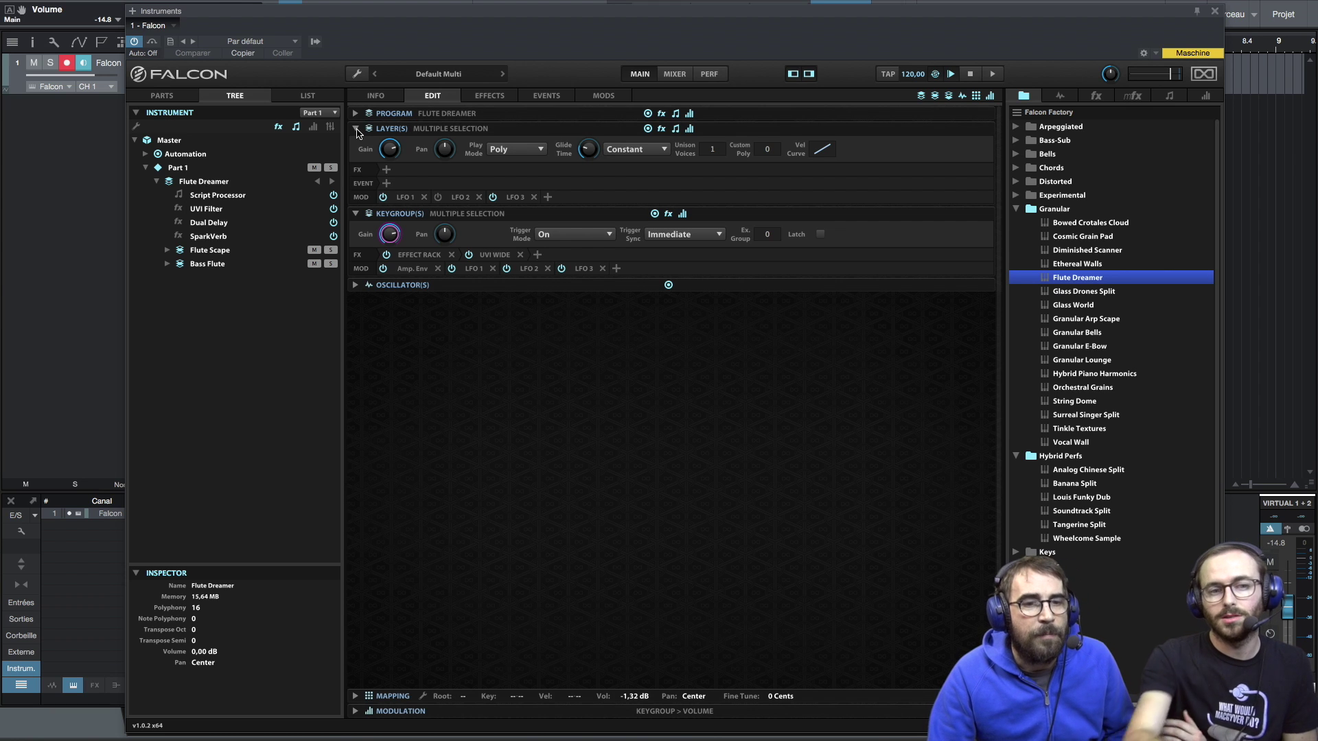
pyautogui.click(387, 183)
pyautogui.moveTo(409, 199)
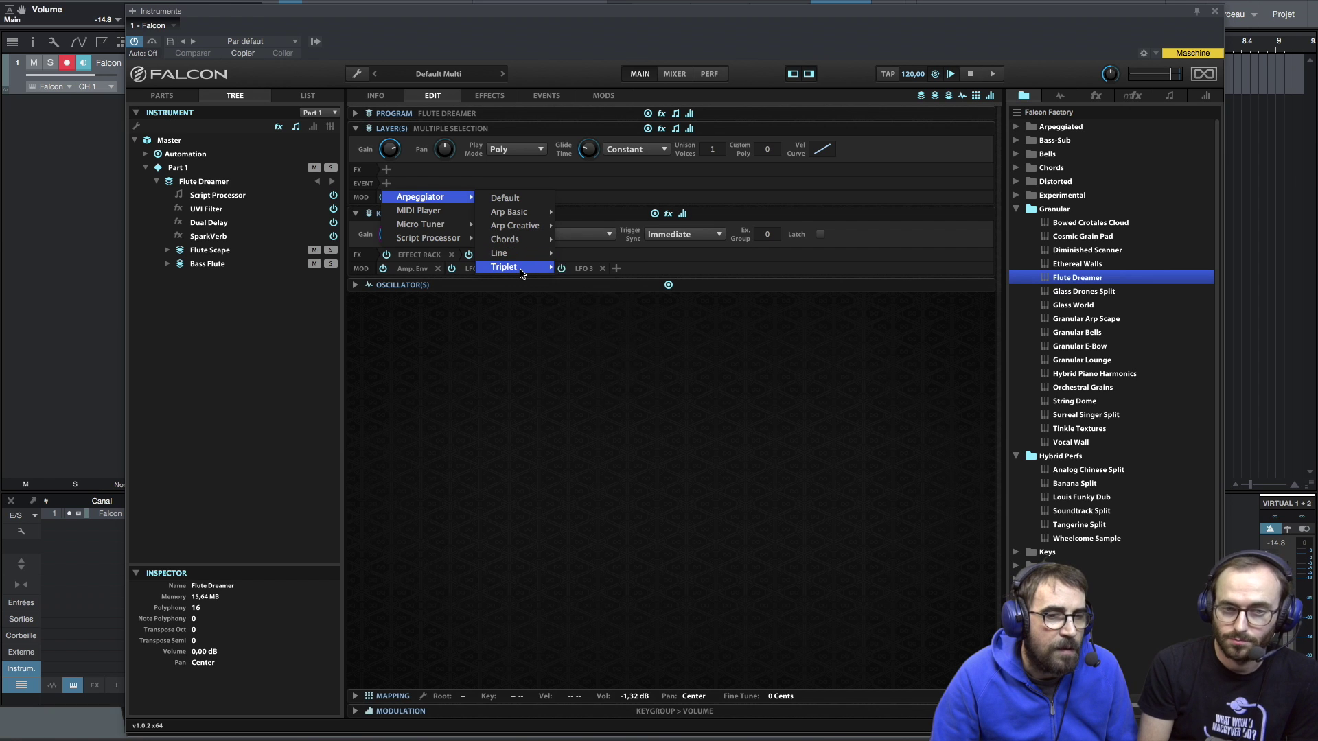
pyautogui.moveTo(521, 274)
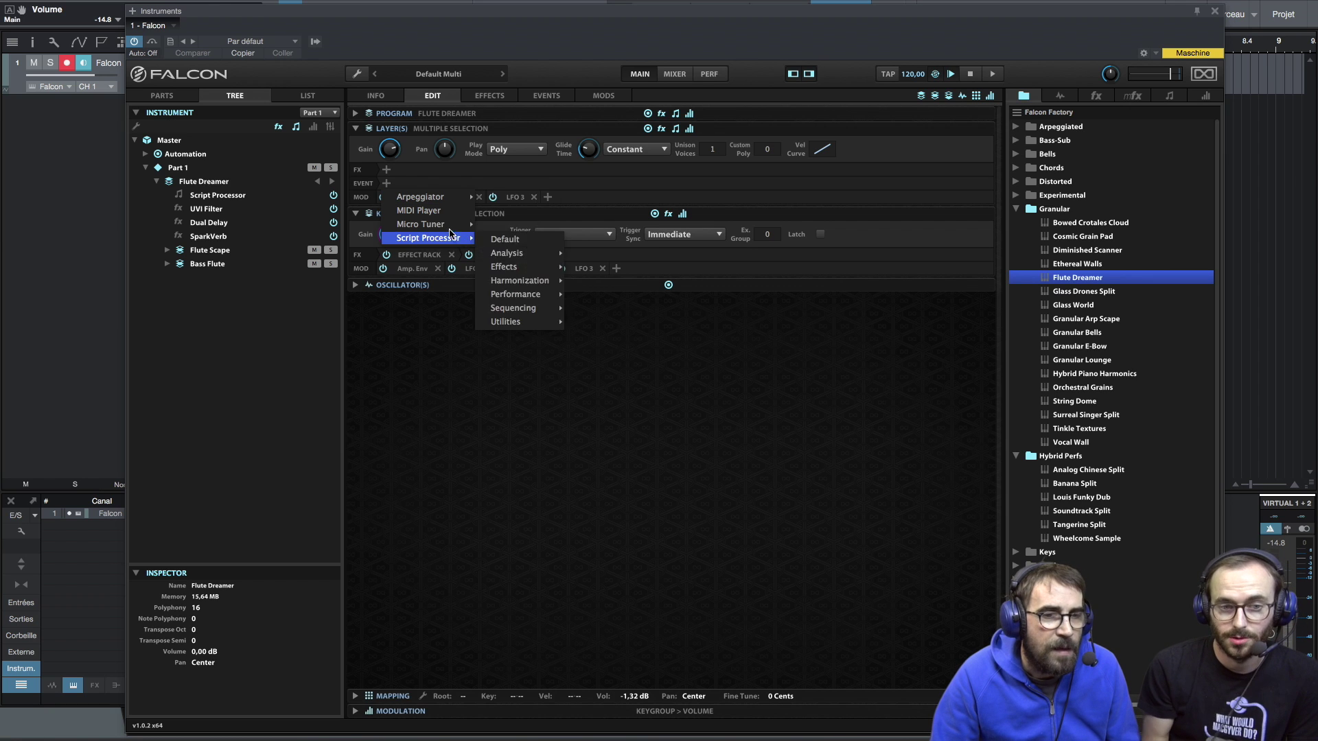
pyautogui.moveTo(451, 230)
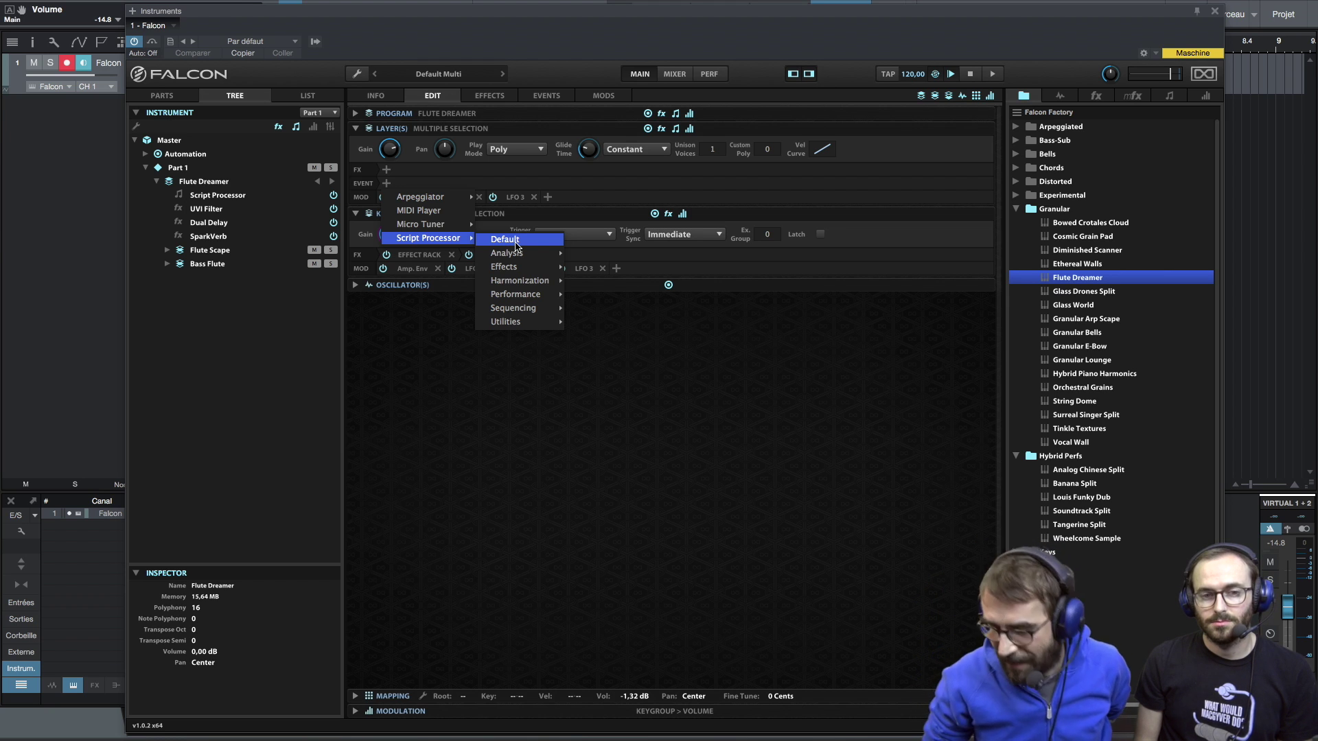
pyautogui.click(605, 193)
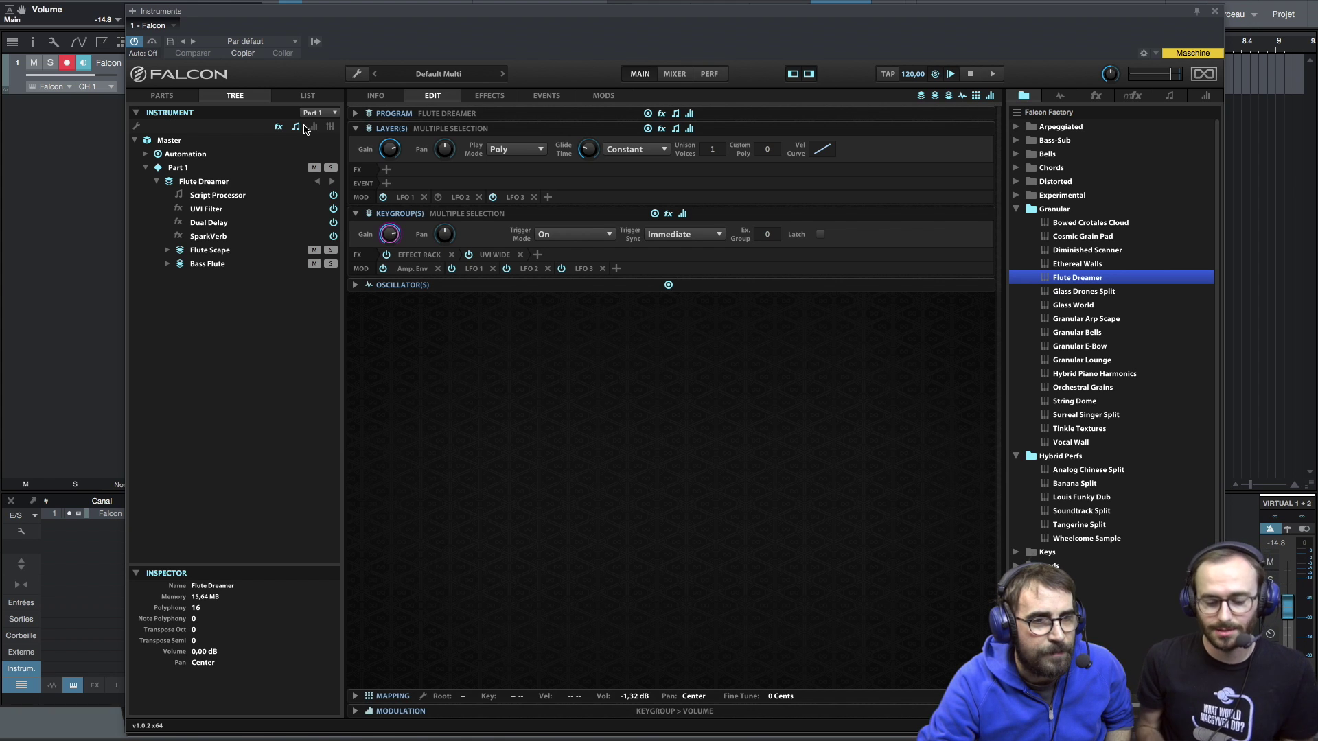
# Expand the Flute Scape and Bass Flute layers with their keygroups in the tree, and view the chains in Bass Flute Phrase 1's Effect Rack.
pyautogui.click(168, 251)
pyautogui.click(167, 279)
pyautogui.click(179, 292)
pyautogui.click(180, 348)
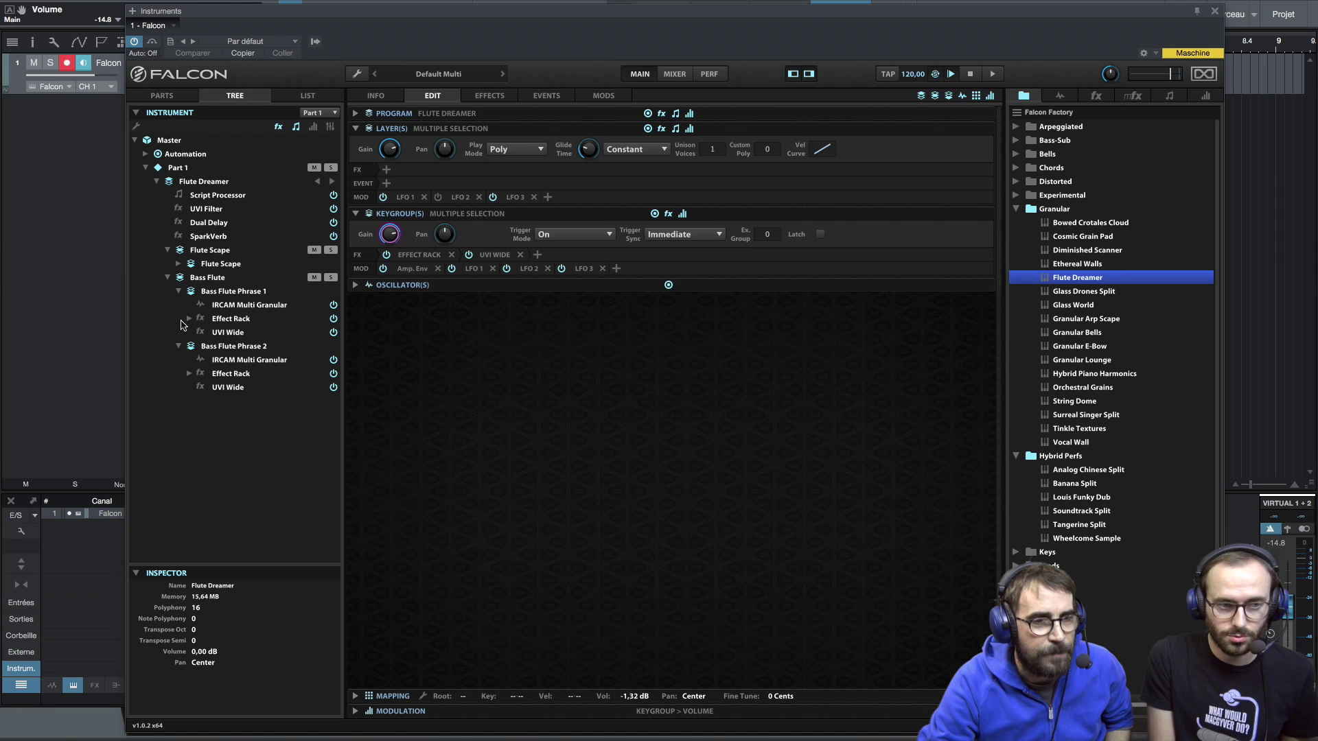
pyautogui.click(178, 265)
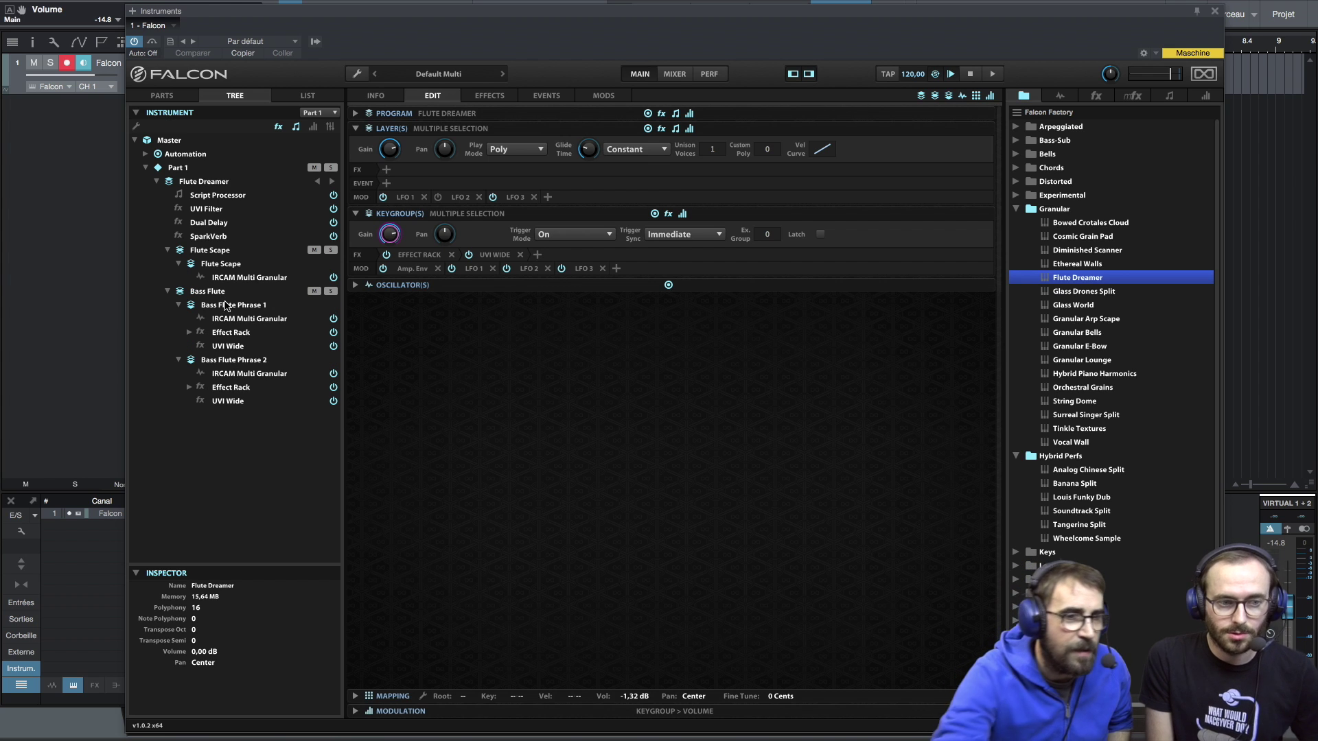
pyautogui.click(189, 333)
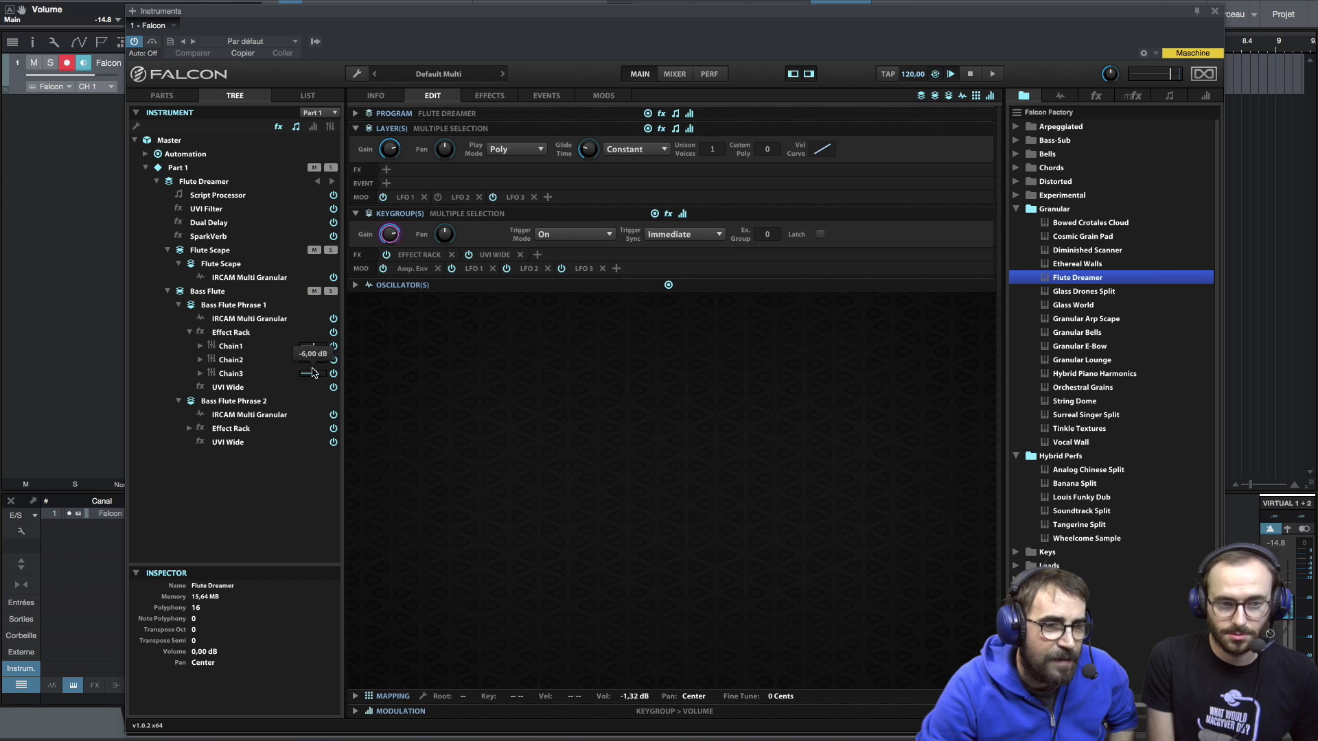
pyautogui.click(189, 333)
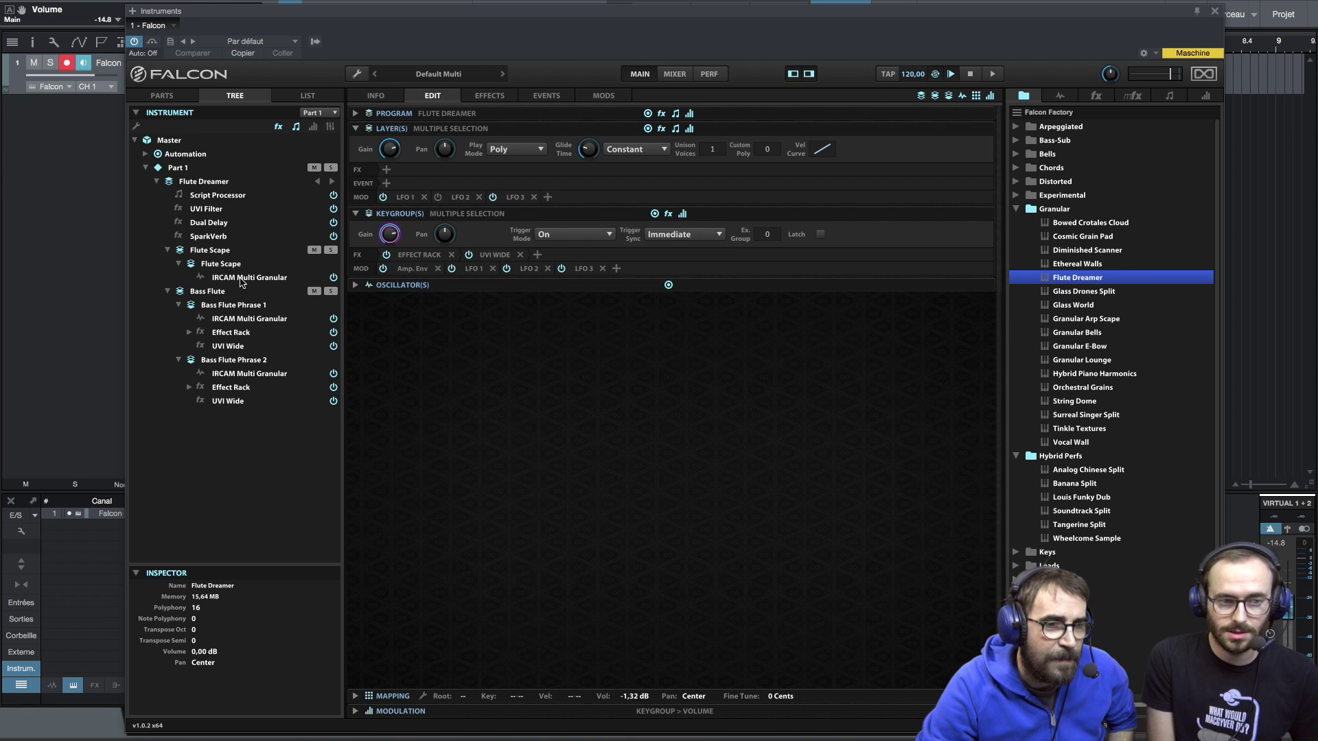
# Select the Flute Scape layer and expand its Program, Oscillator and Mapping sections to view the granular settings and key range.
pyautogui.click(213, 252)
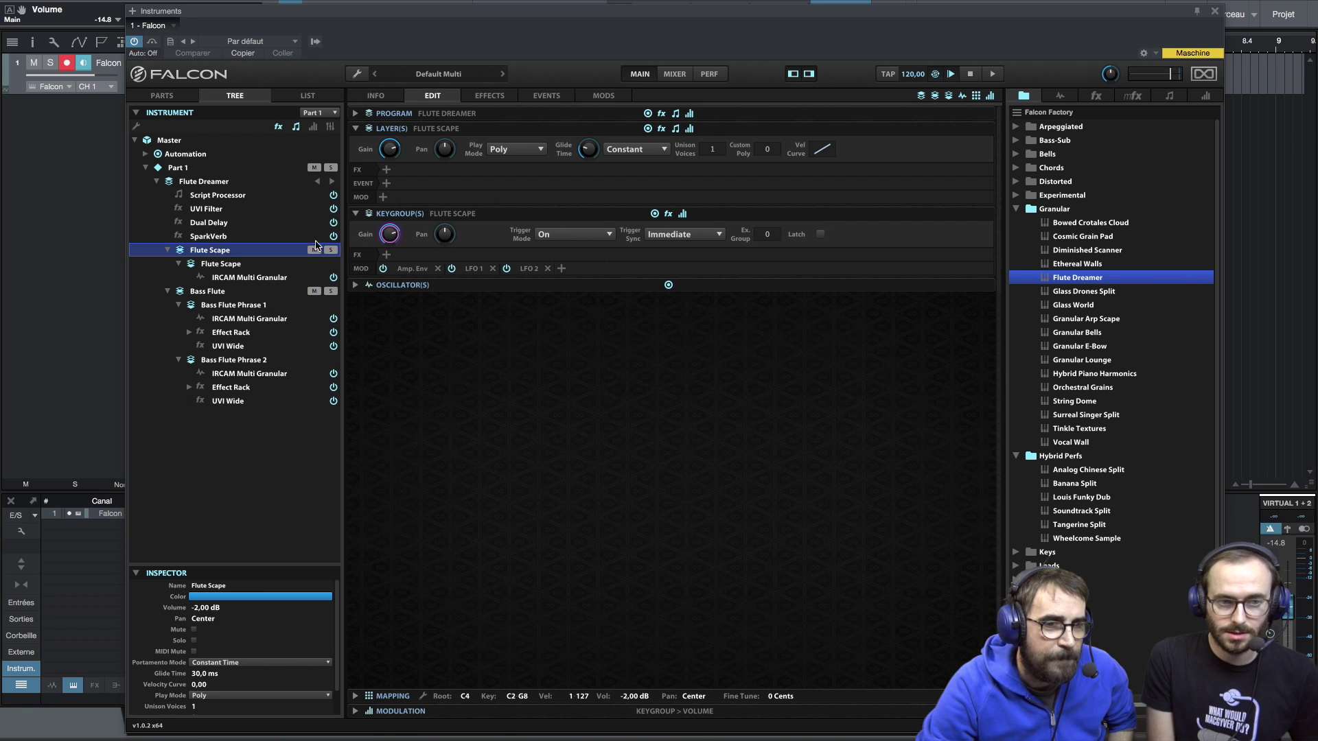
pyautogui.click(356, 114)
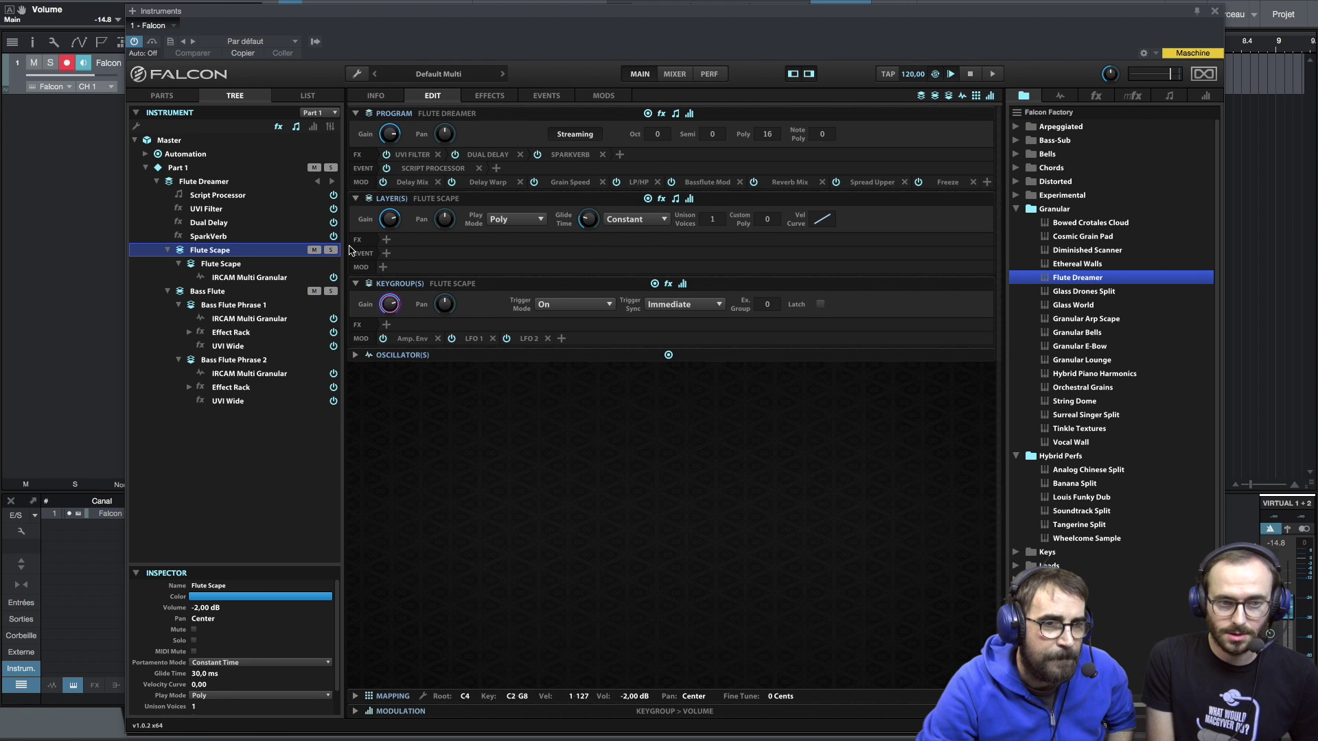
pyautogui.click(355, 357)
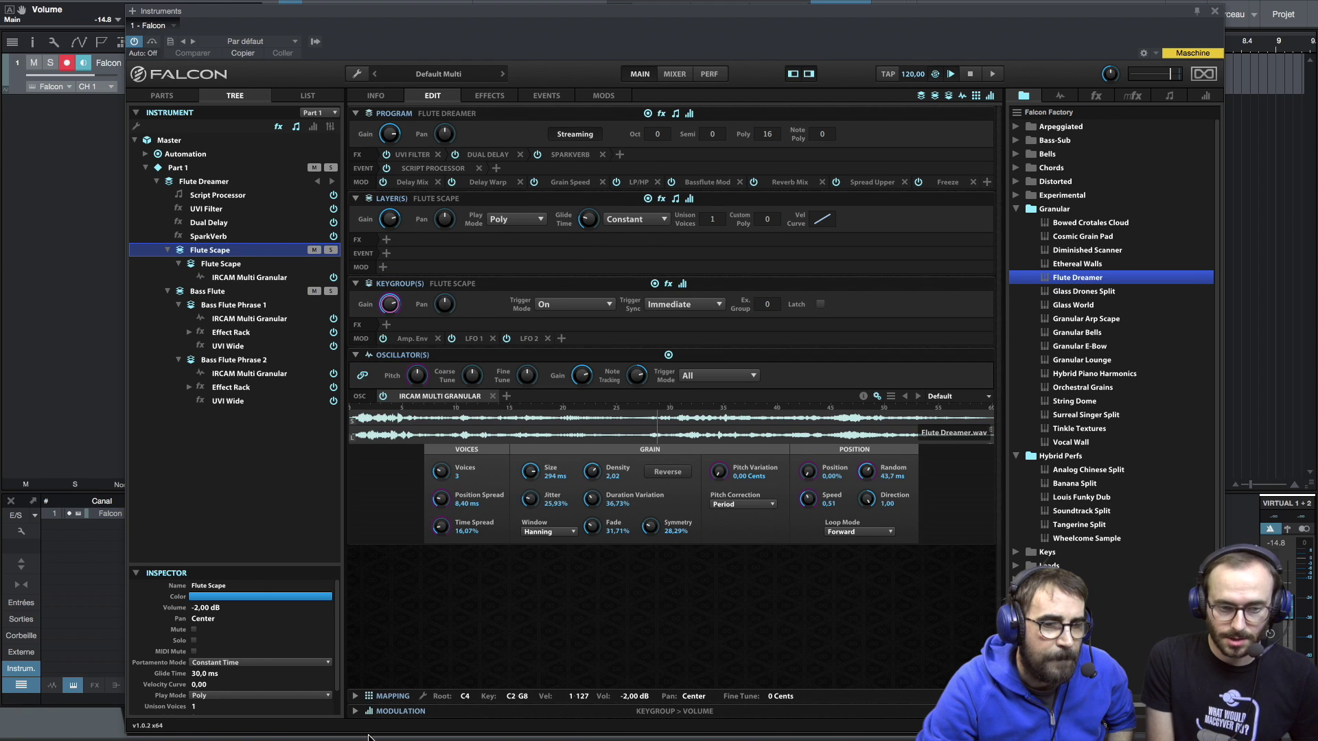
pyautogui.click(355, 697)
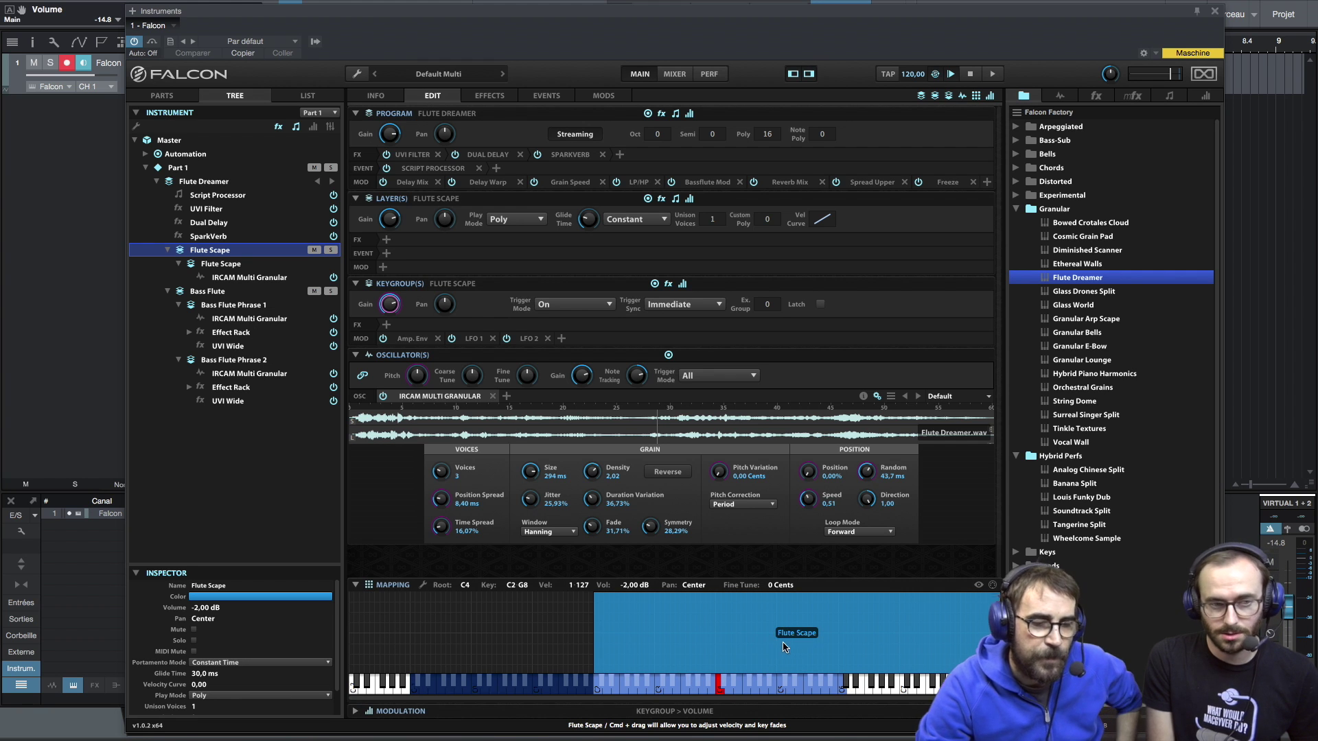
# Select the Bass Flute layer and its Bass Flute Phrase 2 keygroup to view their mapping and oscillator settings.
pyautogui.click(214, 293)
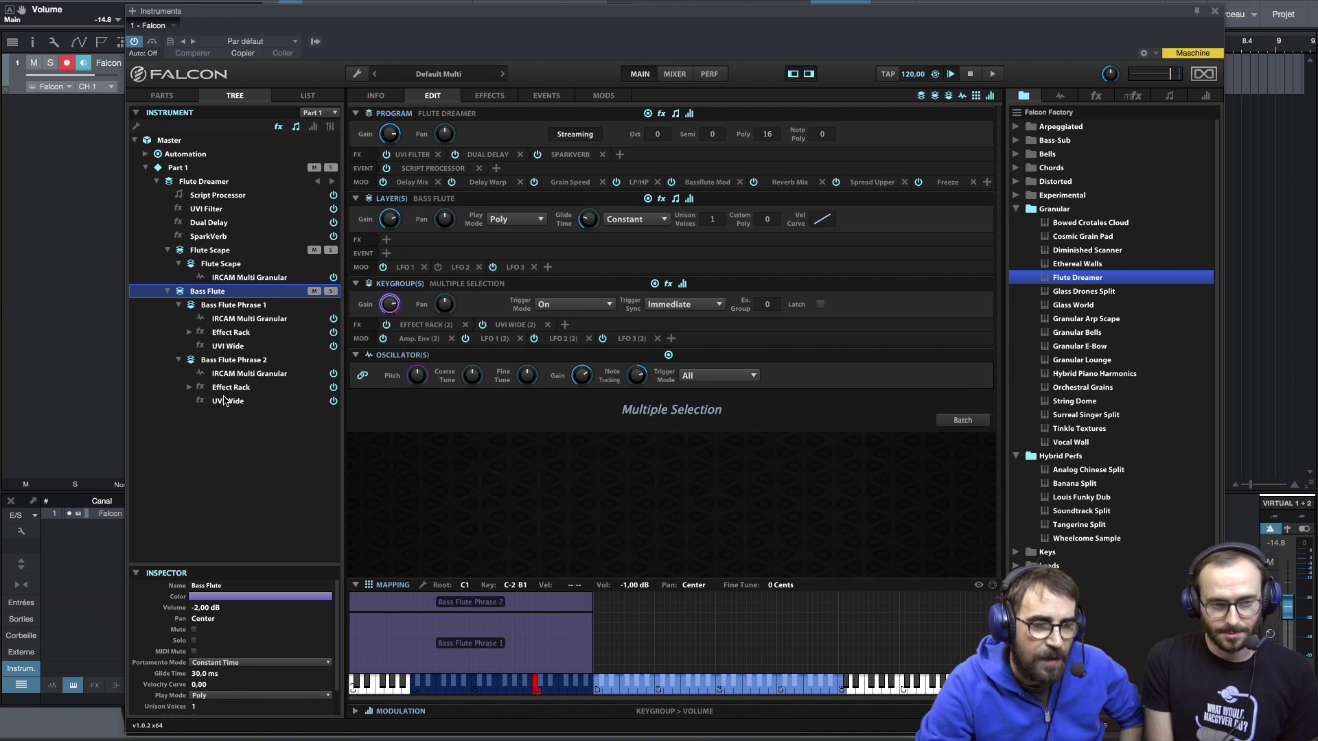
pyautogui.click(220, 360)
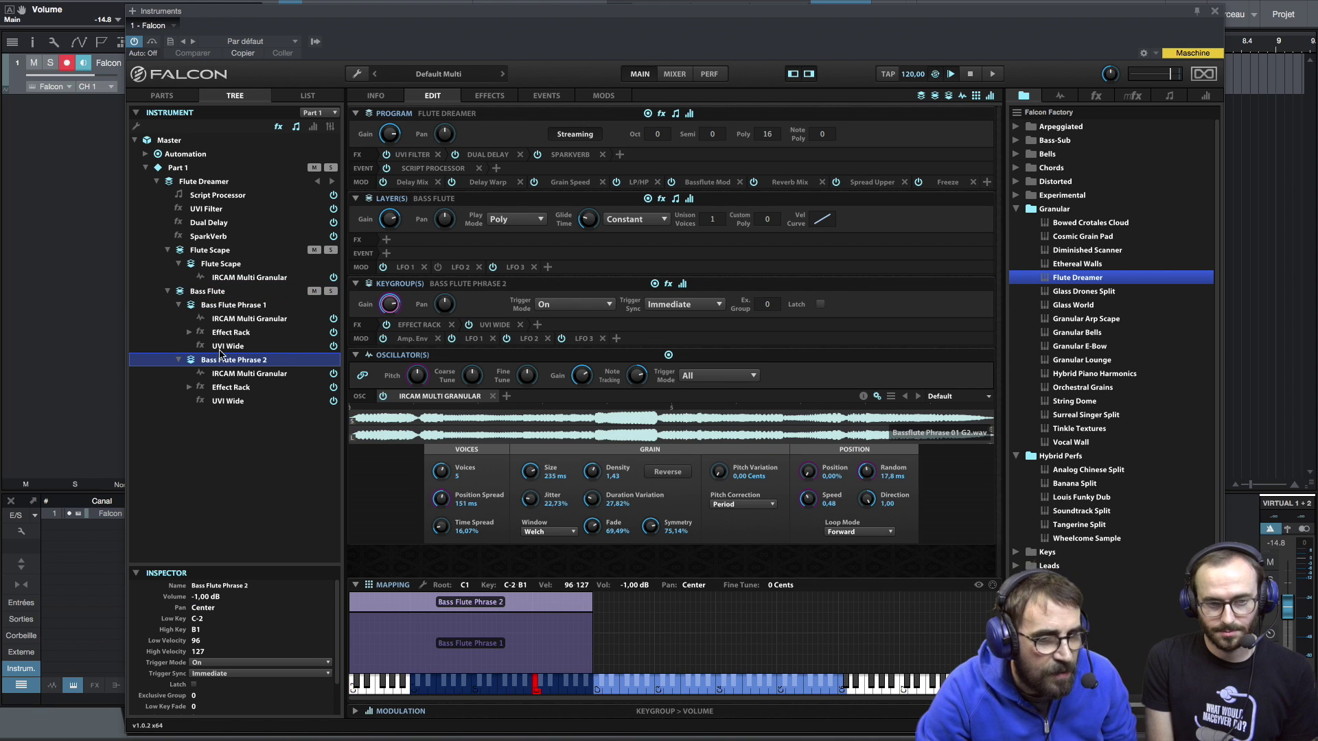
# Select the Bass Flute Phrase 1 keygroup and view its amplitude envelope and LFO modulators, ending on LFO 3.
pyautogui.click(235, 308)
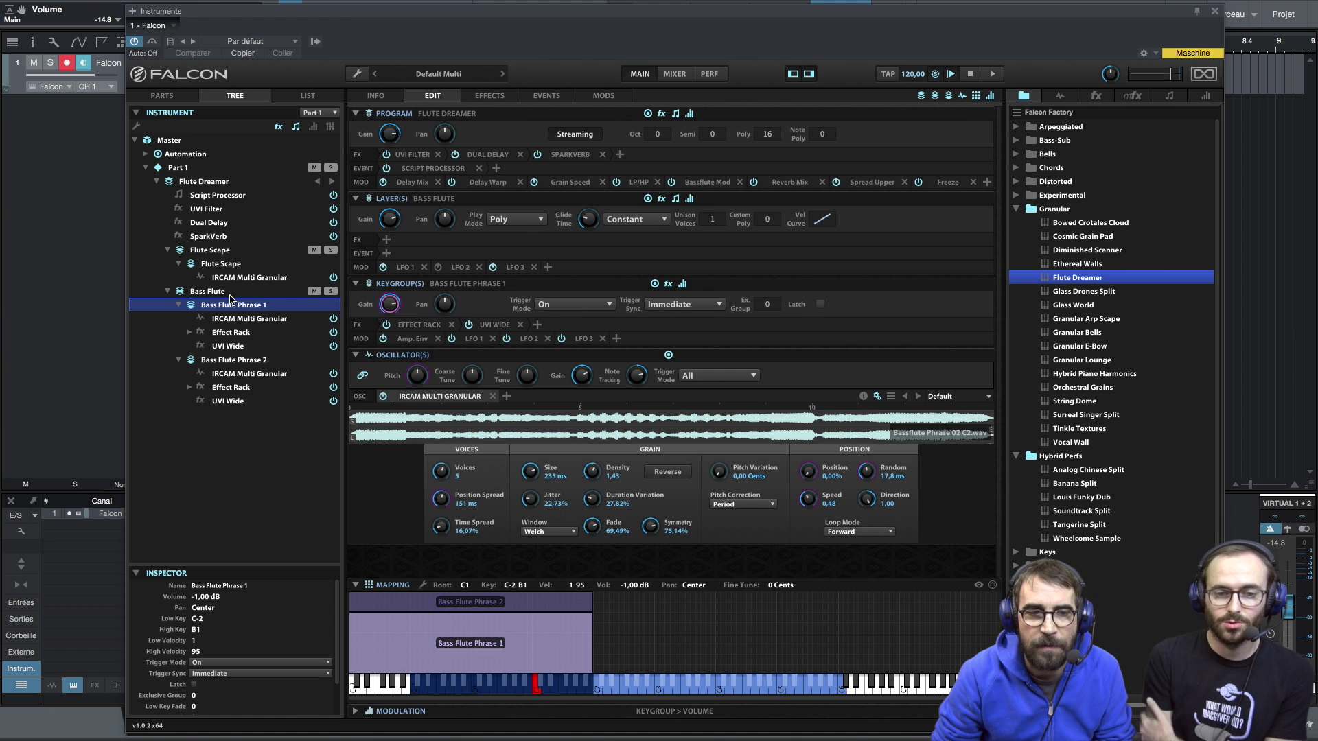
pyautogui.click(583, 339)
pyautogui.click(474, 339)
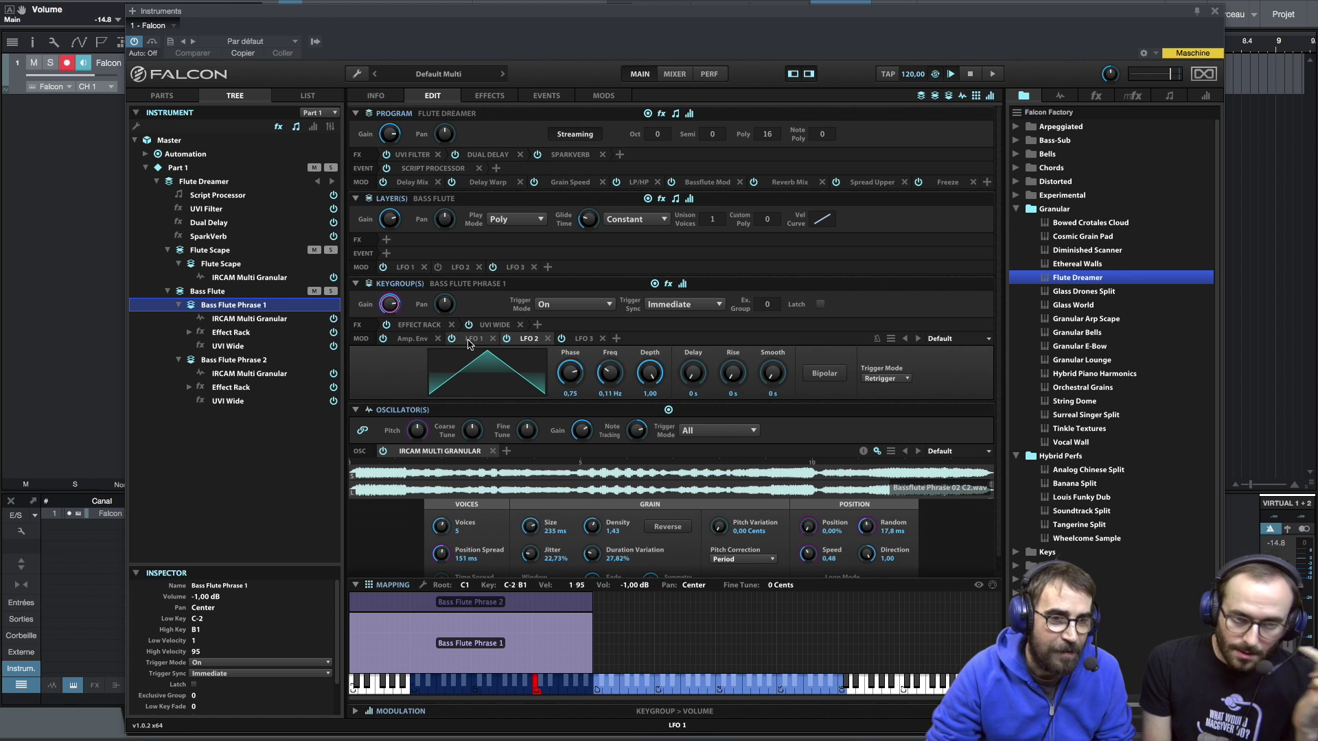
pyautogui.click(529, 338)
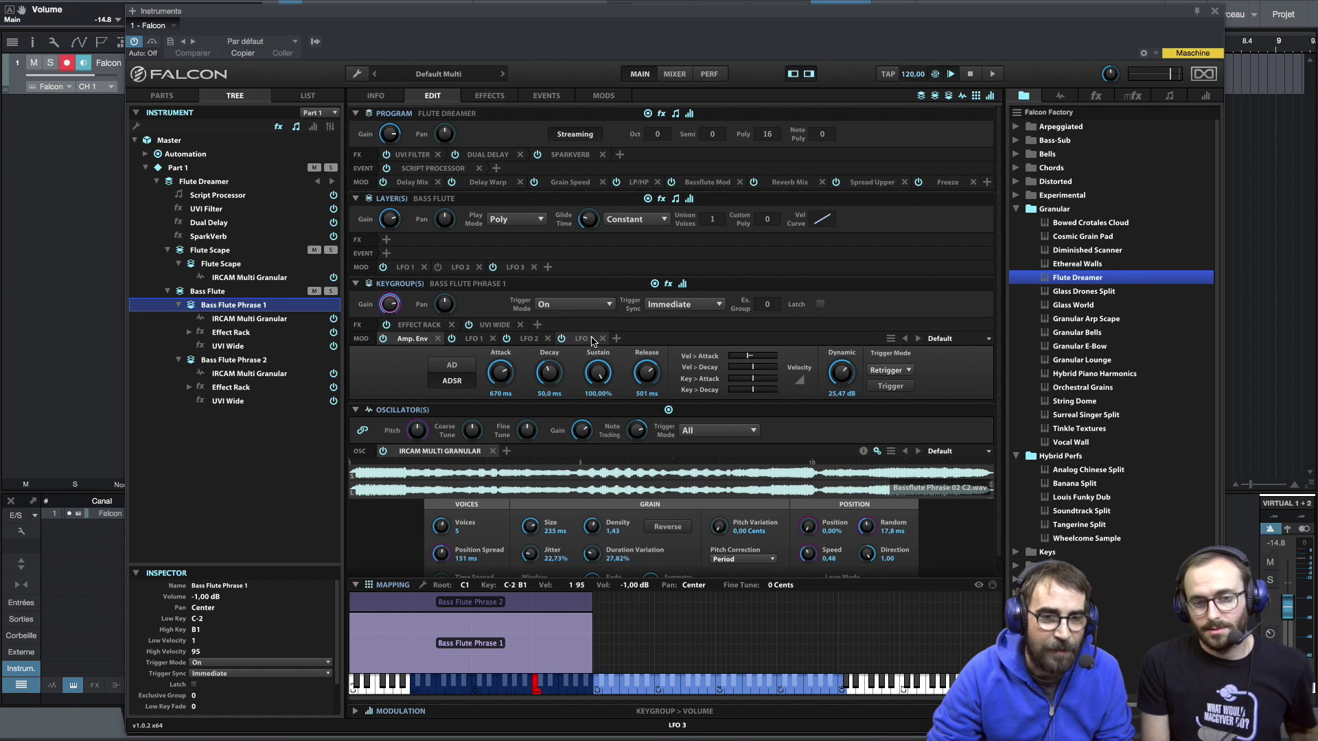
pyautogui.click(583, 339)
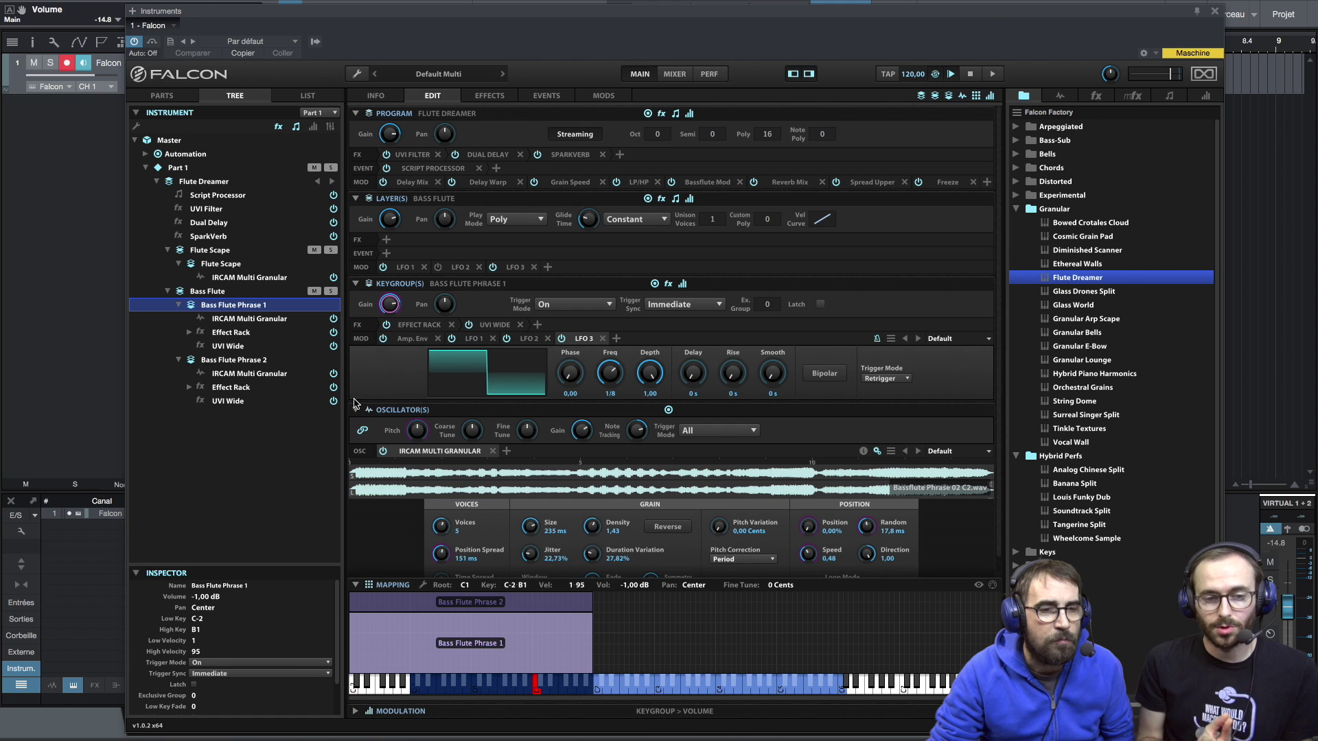
# Add an IRCAM Granular oscillator to Bass Flute Phrase 1, remove it again, and audition a note on the mapping keyboard.
pyautogui.click(507, 451)
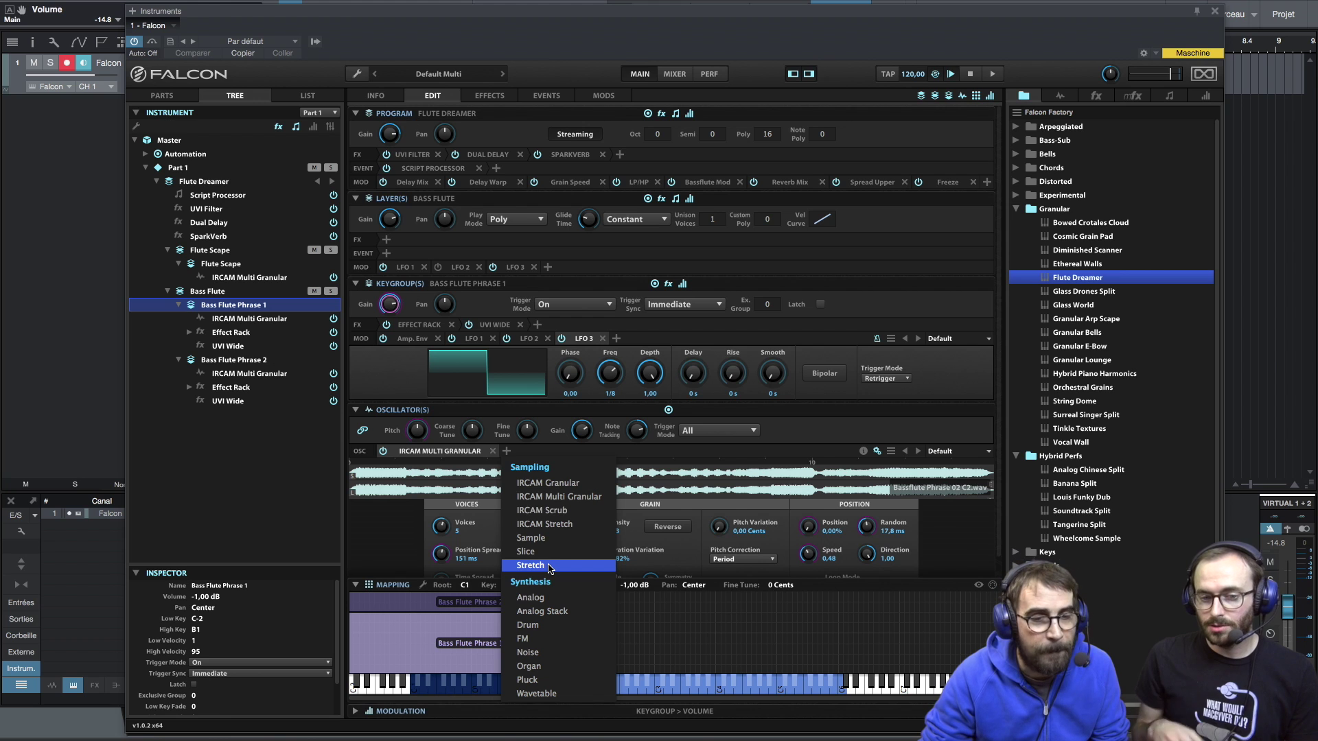
pyautogui.click(570, 483)
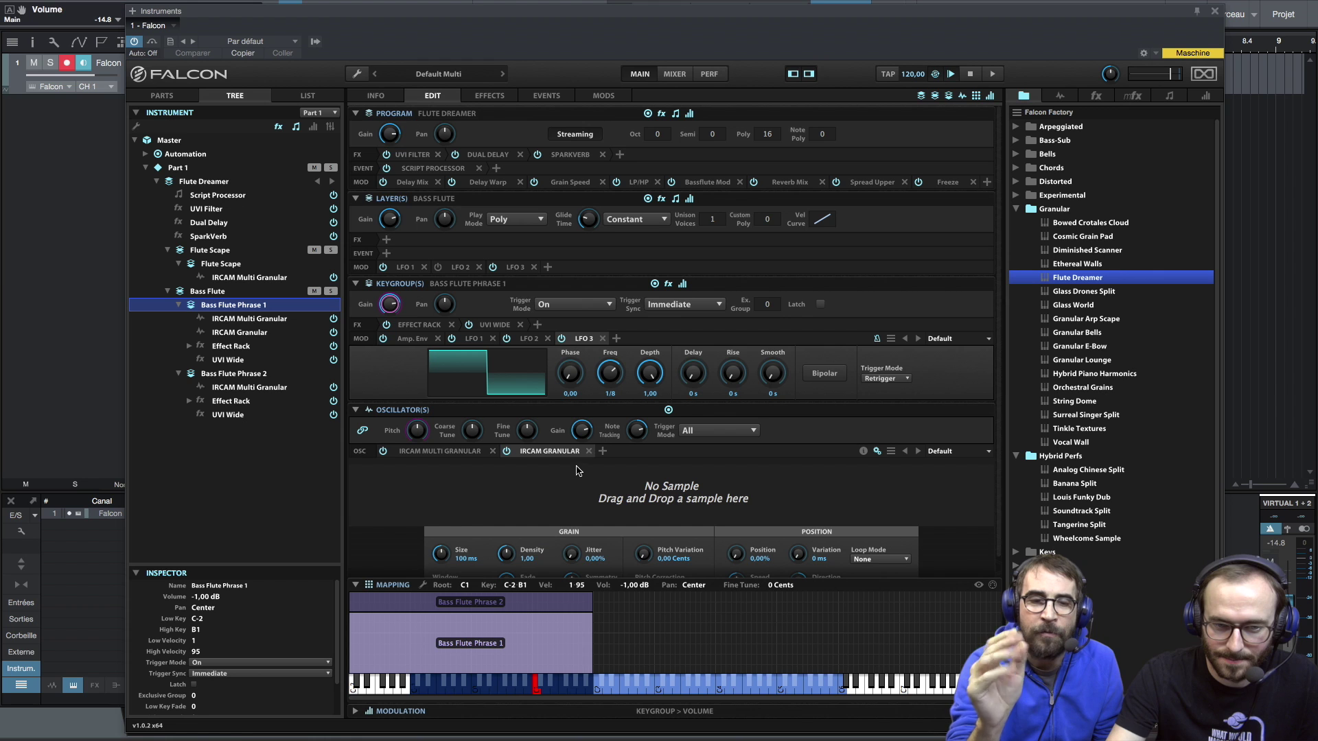
pyautogui.click(589, 452)
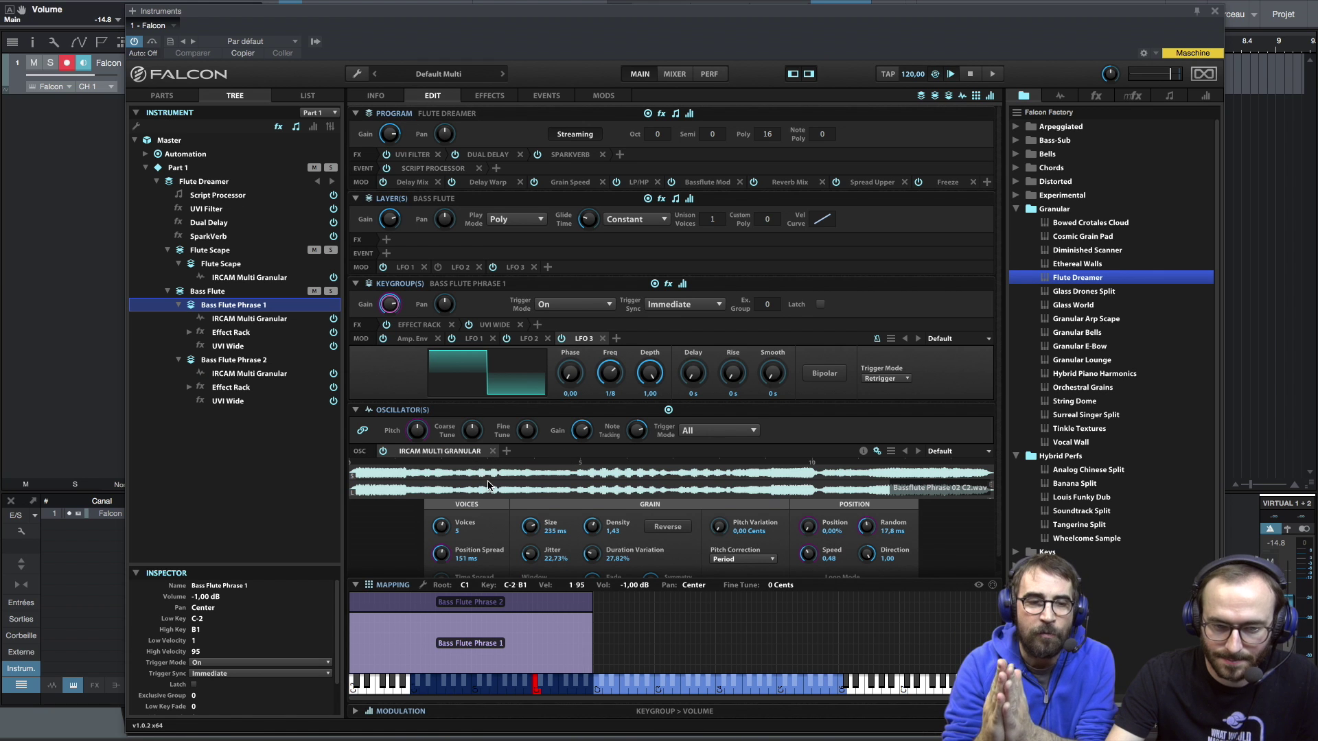
pyautogui.click(516, 689)
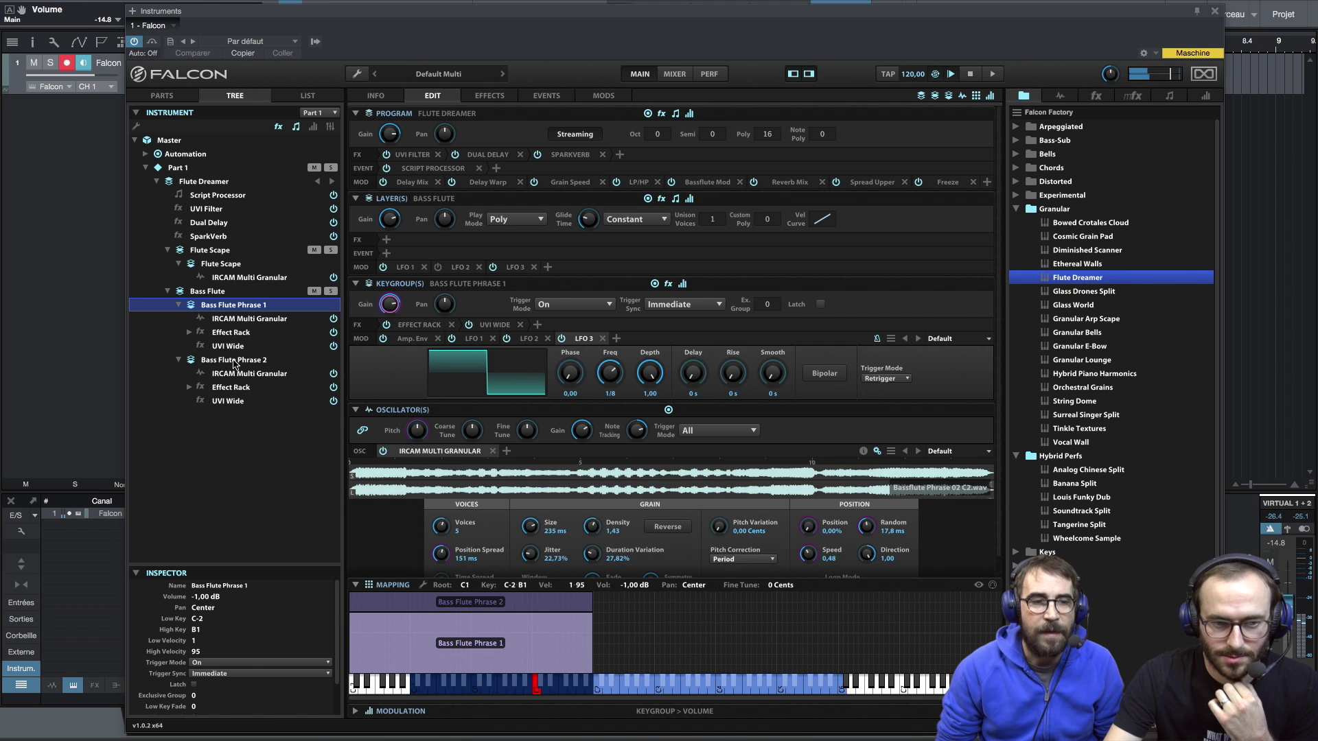
# Try a Wavetable oscillator on the Bass Flute Phrase 2 keygroup, browsing its wavetable categories such as Images, and remove the oscillator.
pyautogui.click(233, 361)
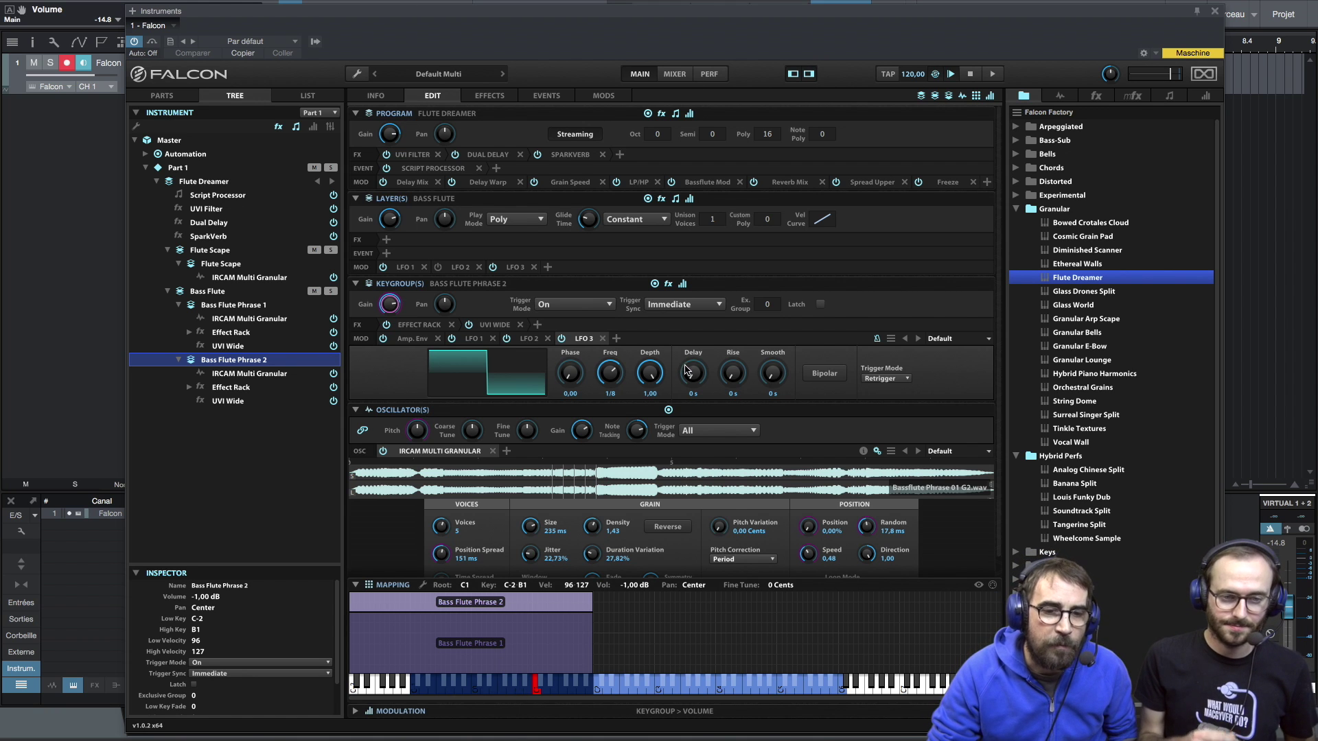
pyautogui.click(507, 452)
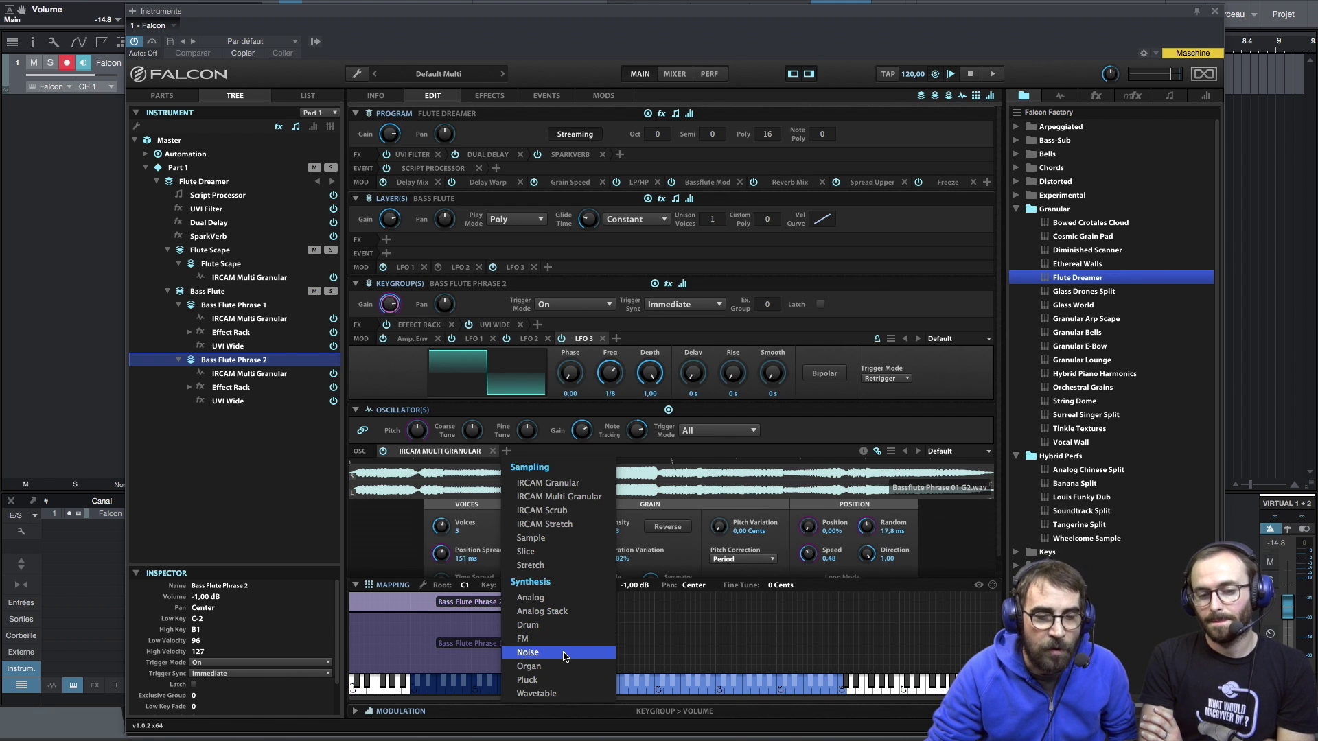
pyautogui.click(566, 693)
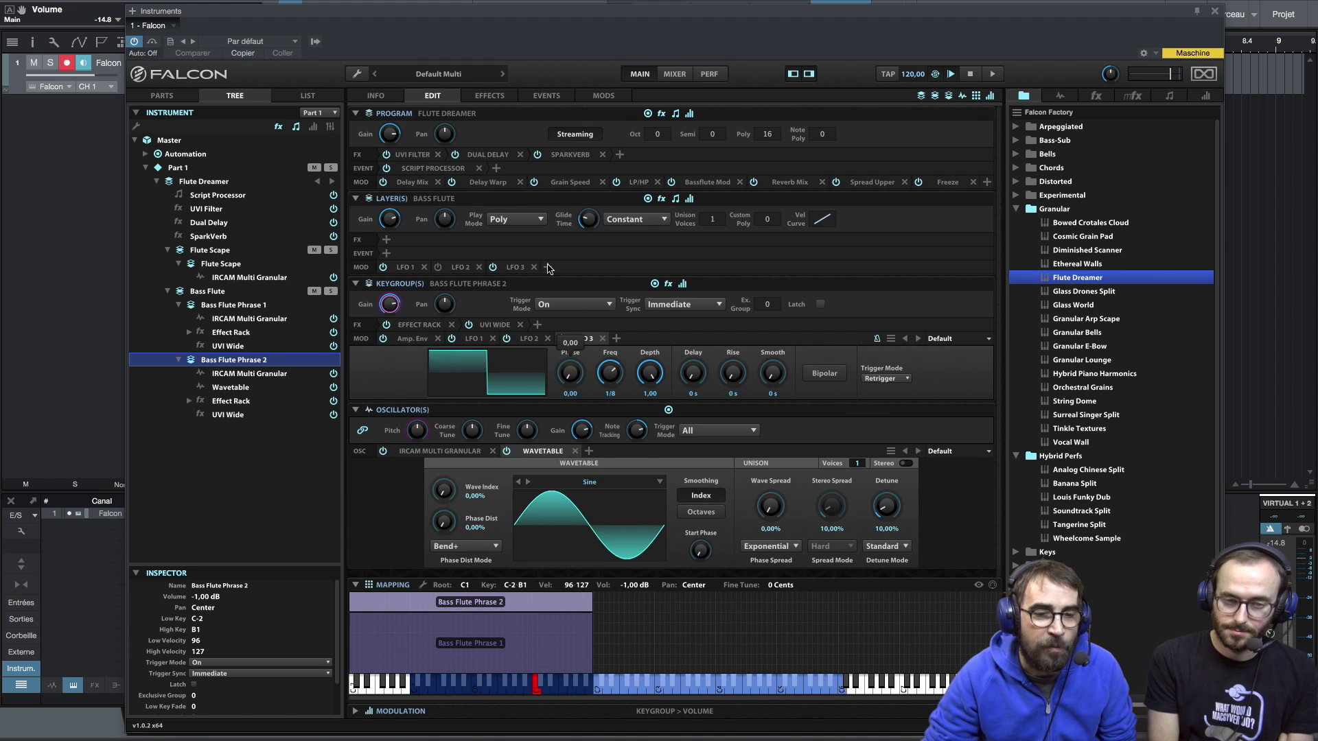
pyautogui.click(660, 483)
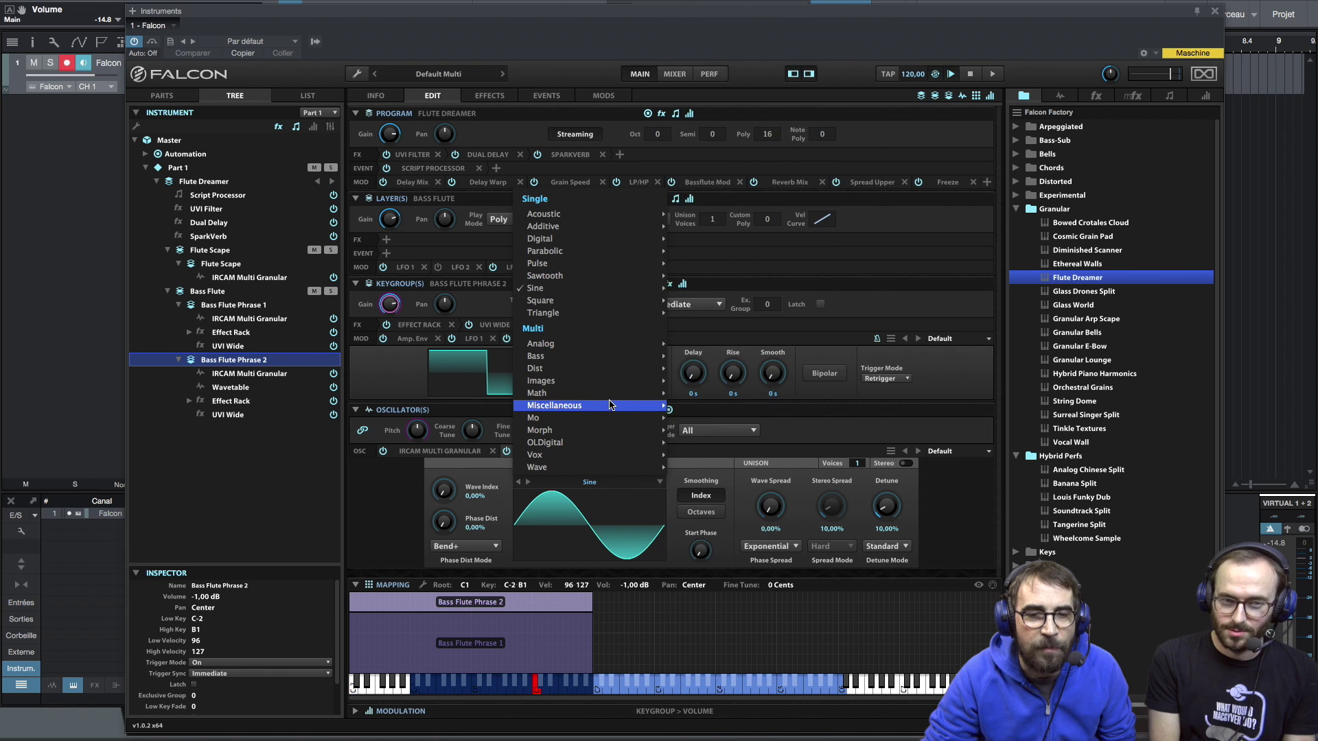
pyautogui.moveTo(609, 405)
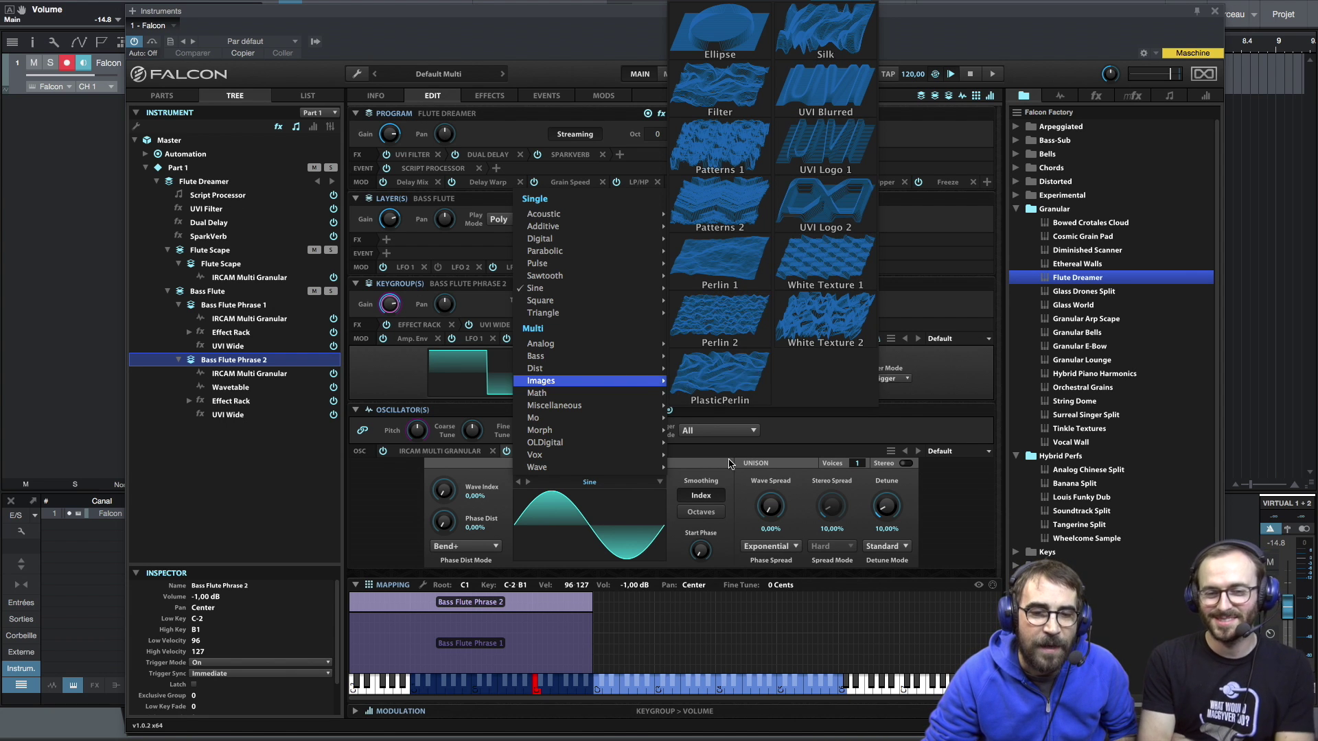
pyautogui.click(730, 484)
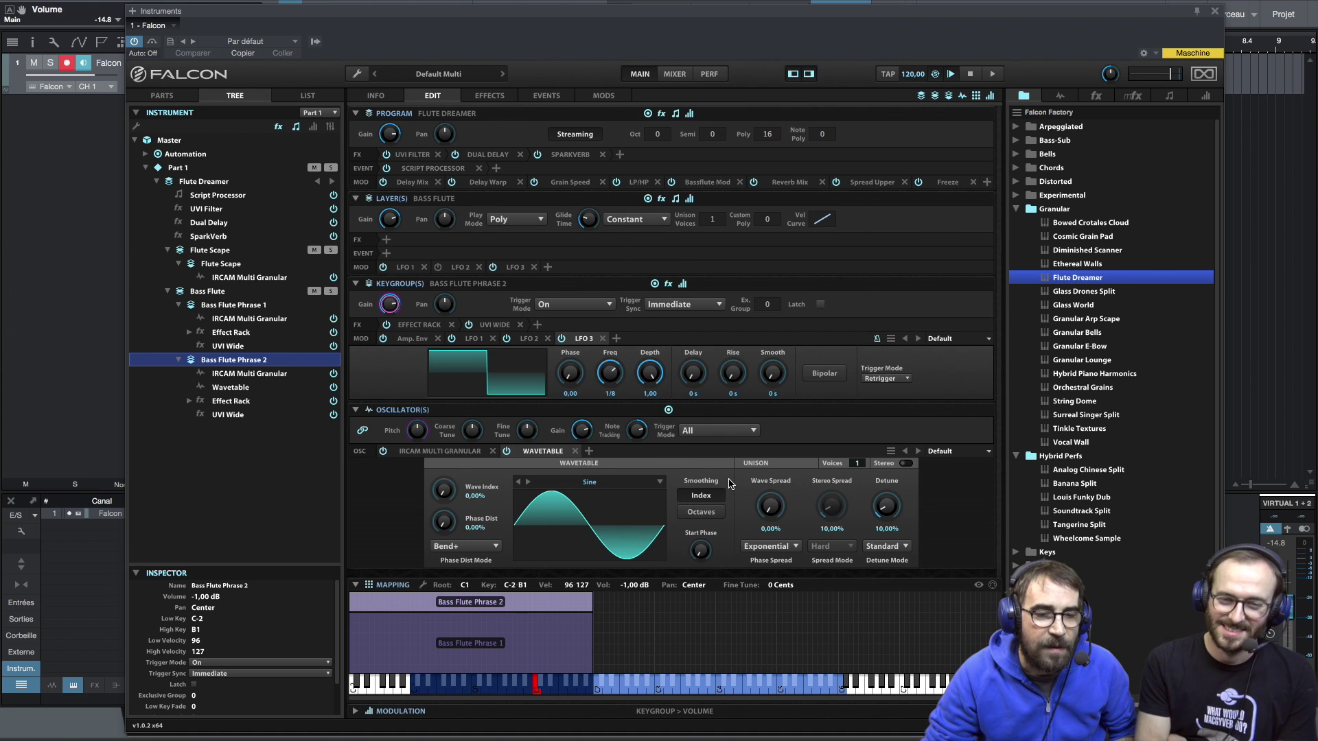
pyautogui.click(575, 452)
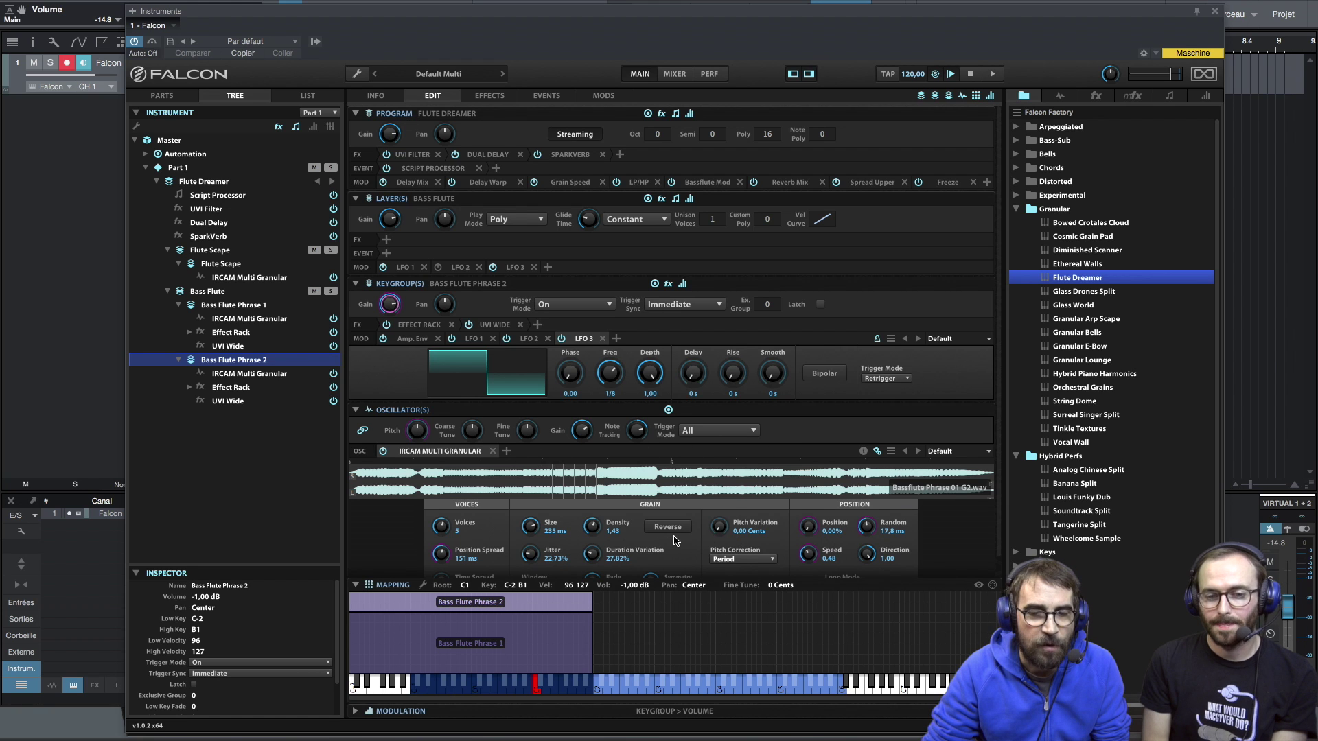
# Look over Bass Flute Phrase 2's granular settings, then collapse the Oscillators section and expand the Modulation section.
pyautogui.scroll(-1, 1001, 532)
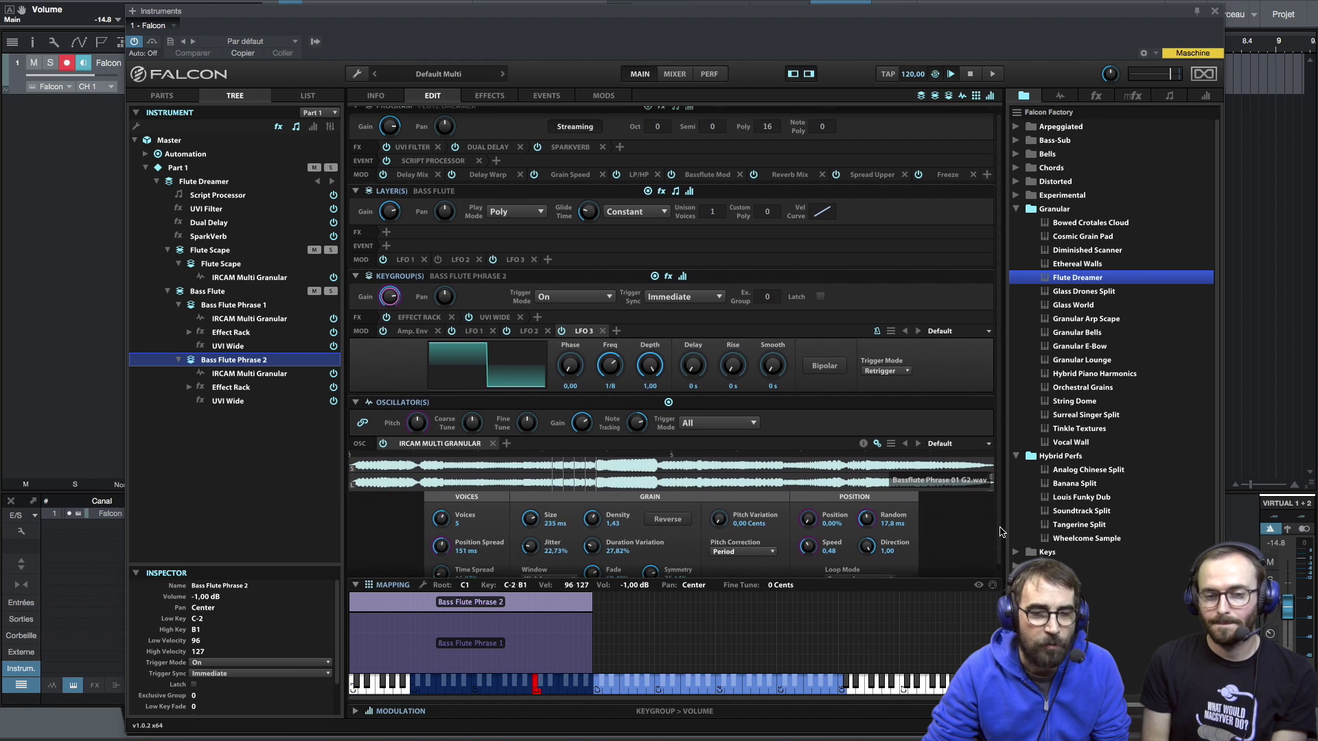
pyautogui.scroll(-2, 1001, 532)
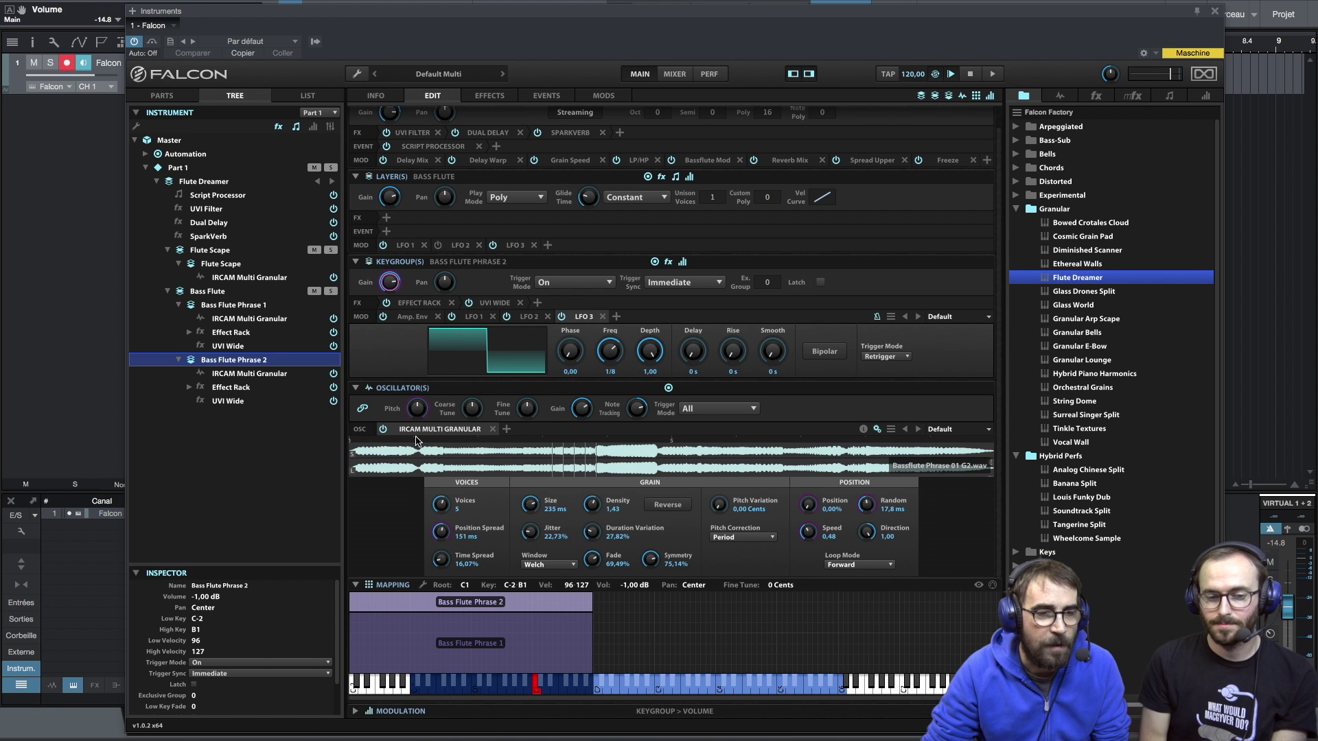
pyautogui.click(355, 389)
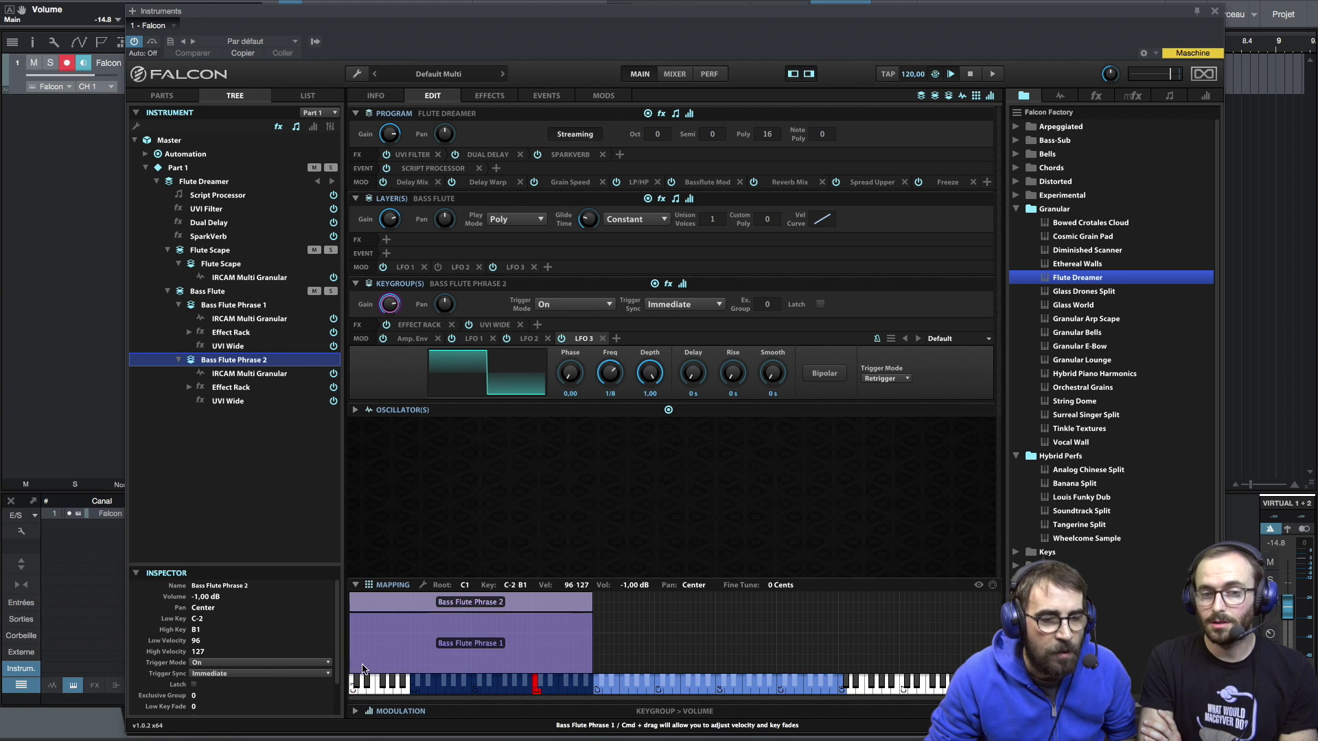
pyautogui.click(358, 714)
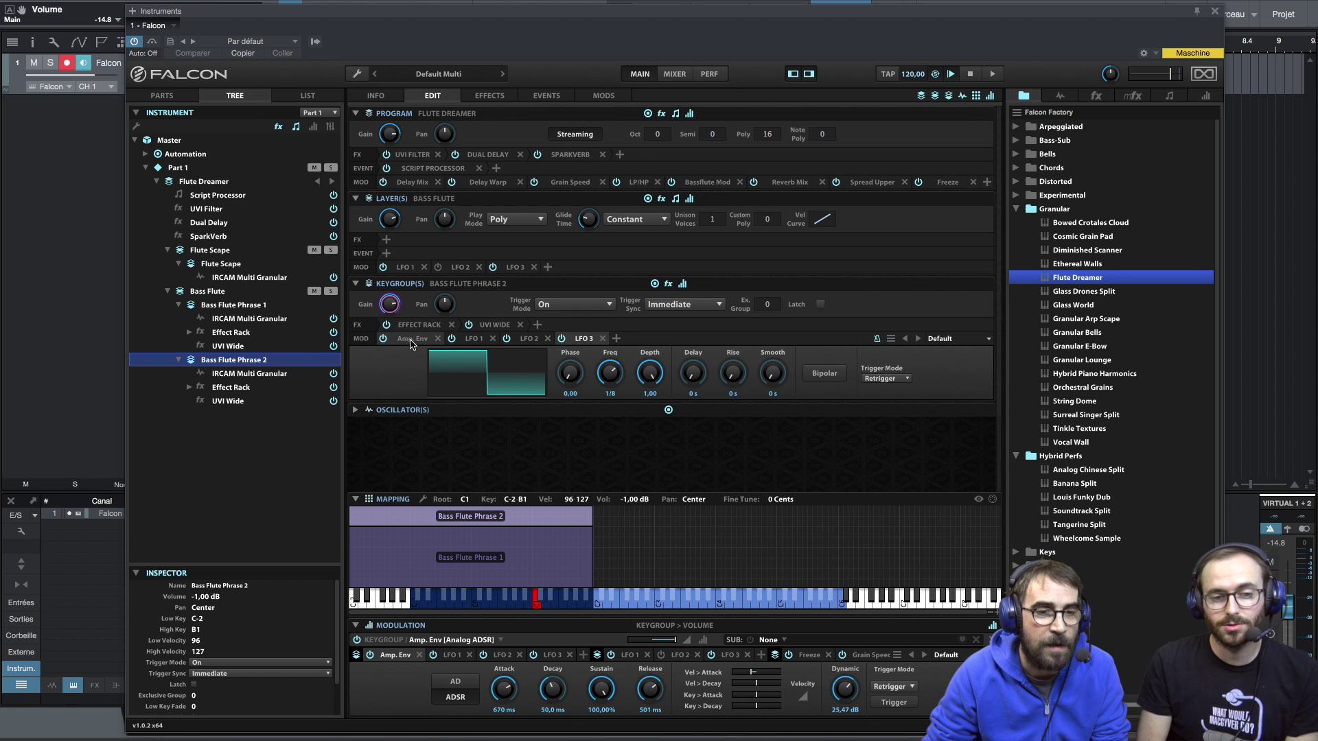
# Browse the effects available for the Bass Flute Phrase 2 keygroup, including Reverb, Dynamic and Legacy FX, without adding one.
pyautogui.click(538, 326)
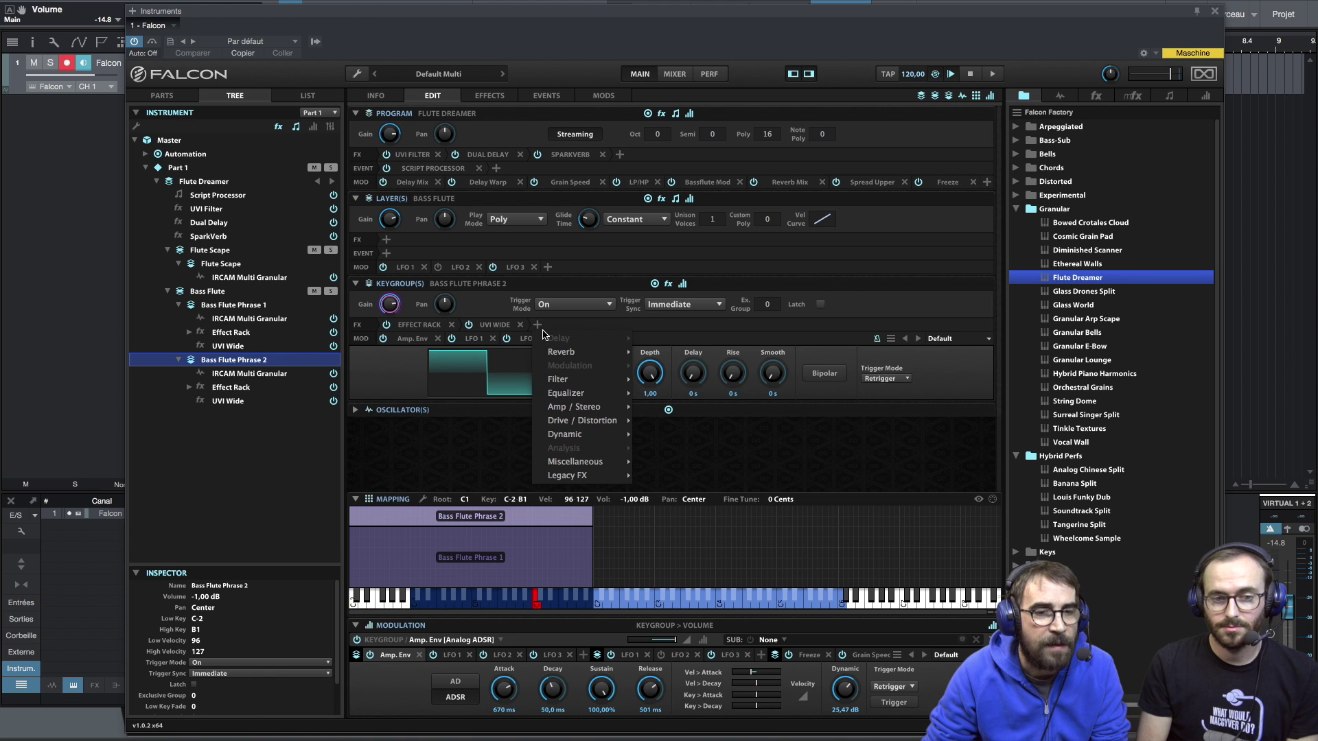
pyautogui.moveTo(557, 355)
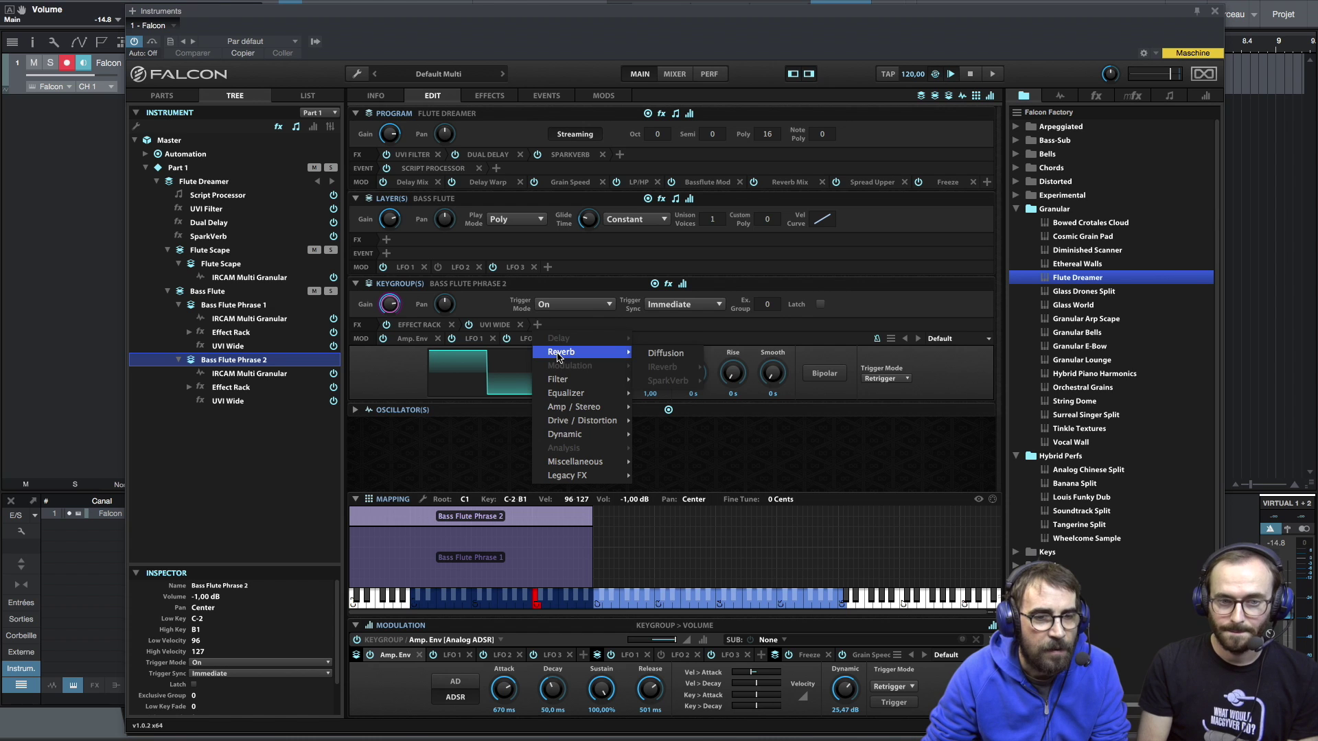
pyautogui.moveTo(564, 380)
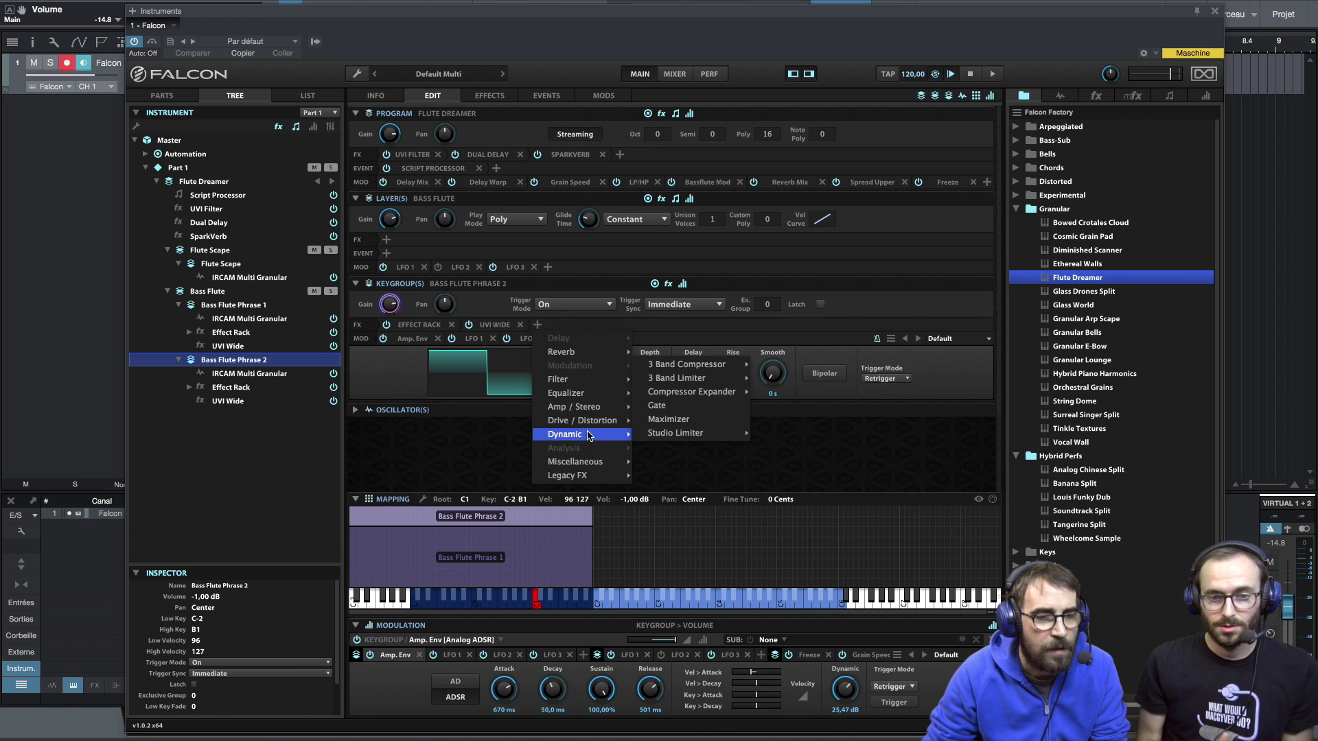
pyautogui.moveTo(595, 476)
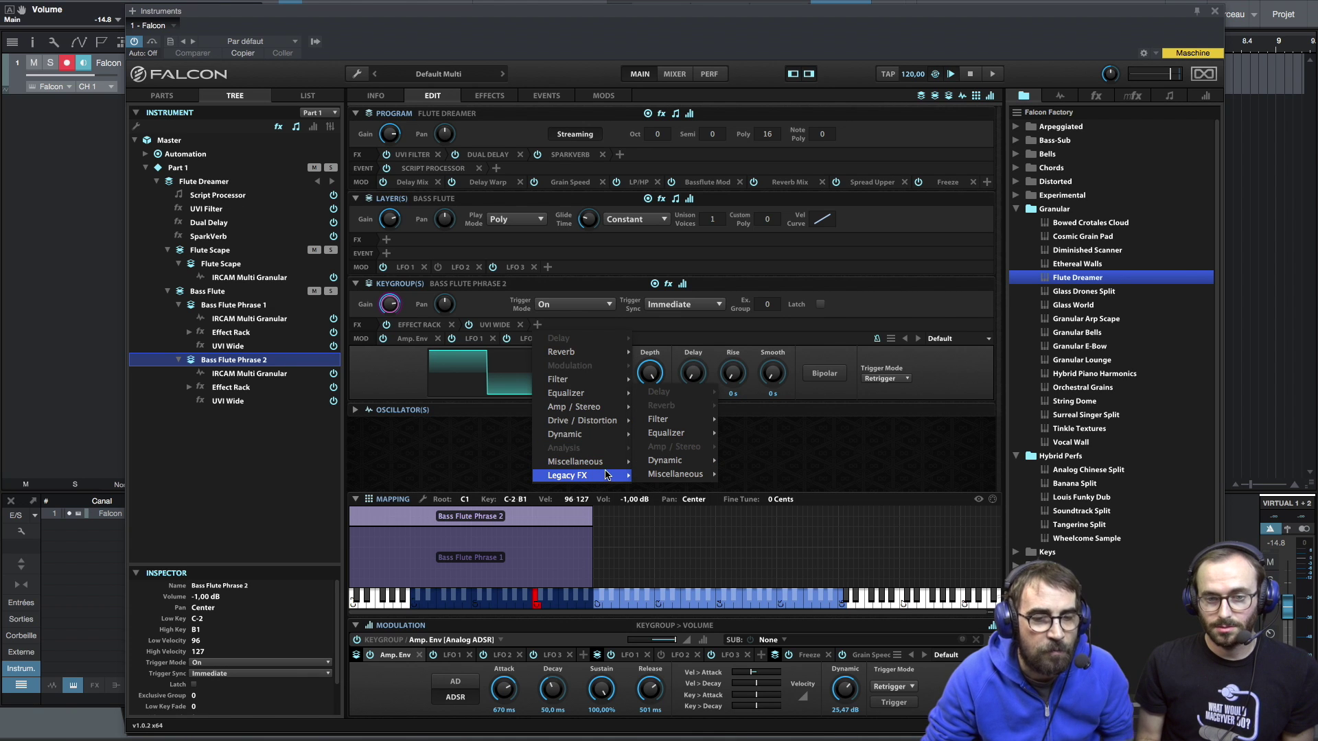
pyautogui.moveTo(665, 476)
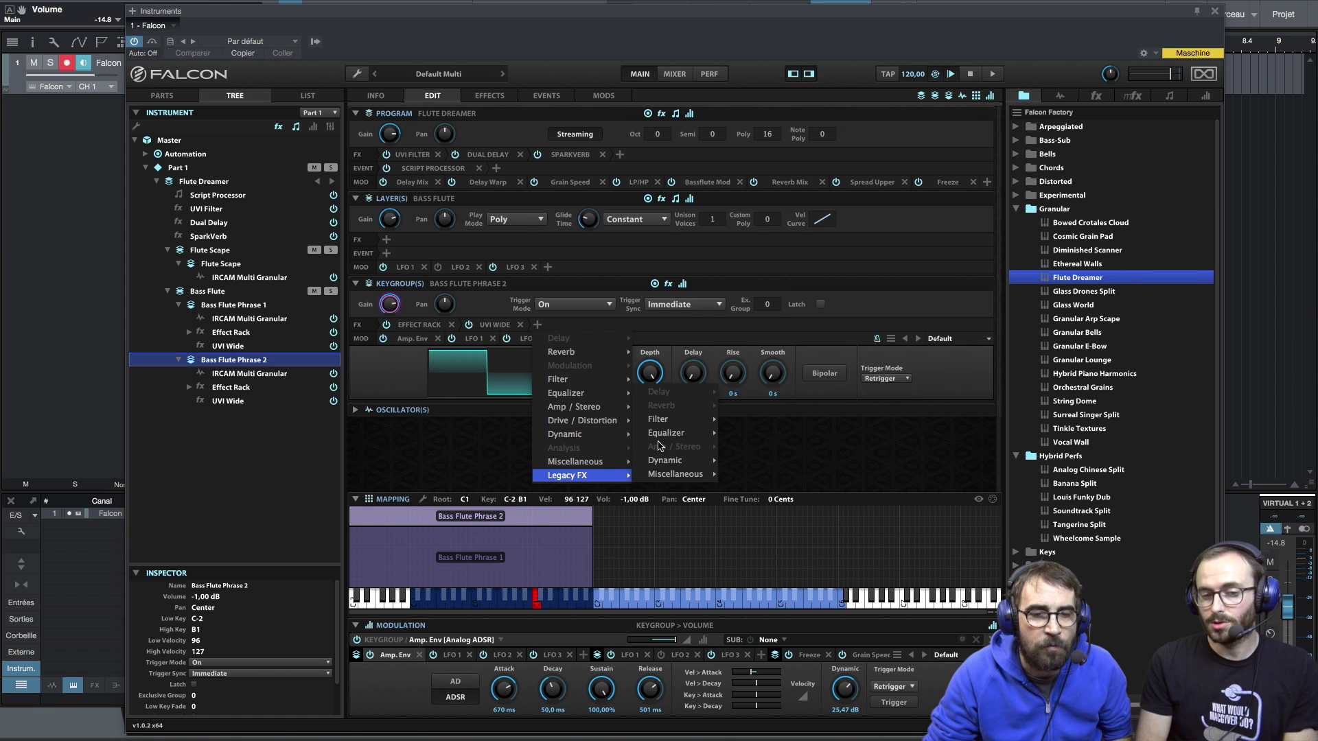
pyautogui.moveTo(658, 441)
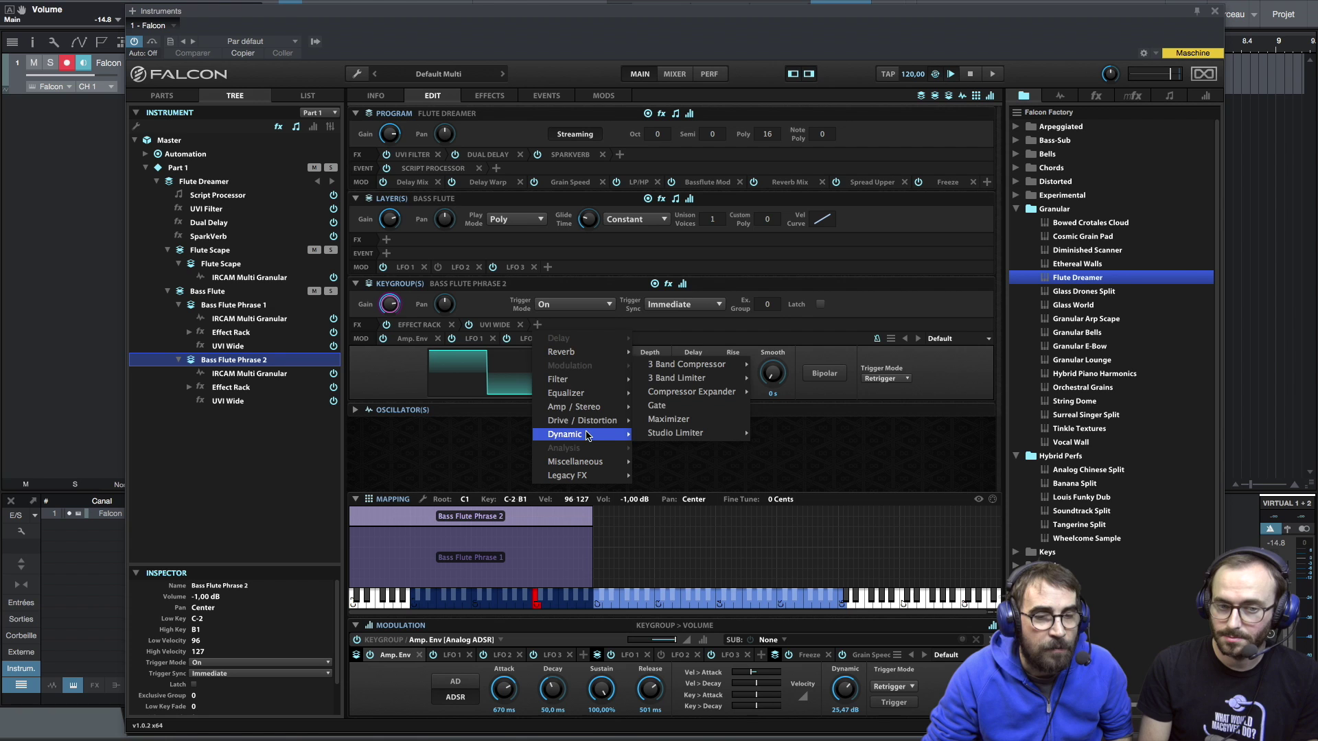
pyautogui.click(490, 305)
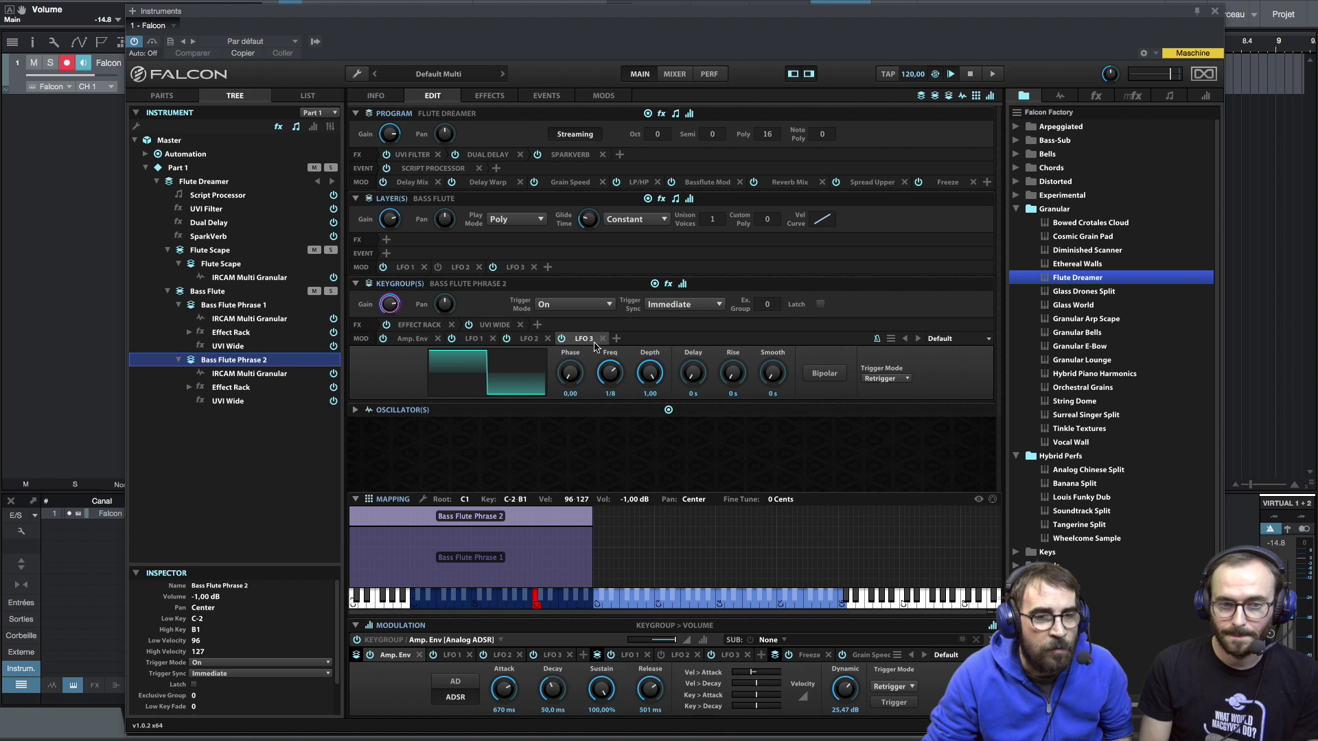
# Browse the modulators available for the keygroup, such as Multi Envelope, without adding one, and collapse the Keygroups section.
pyautogui.click(617, 338)
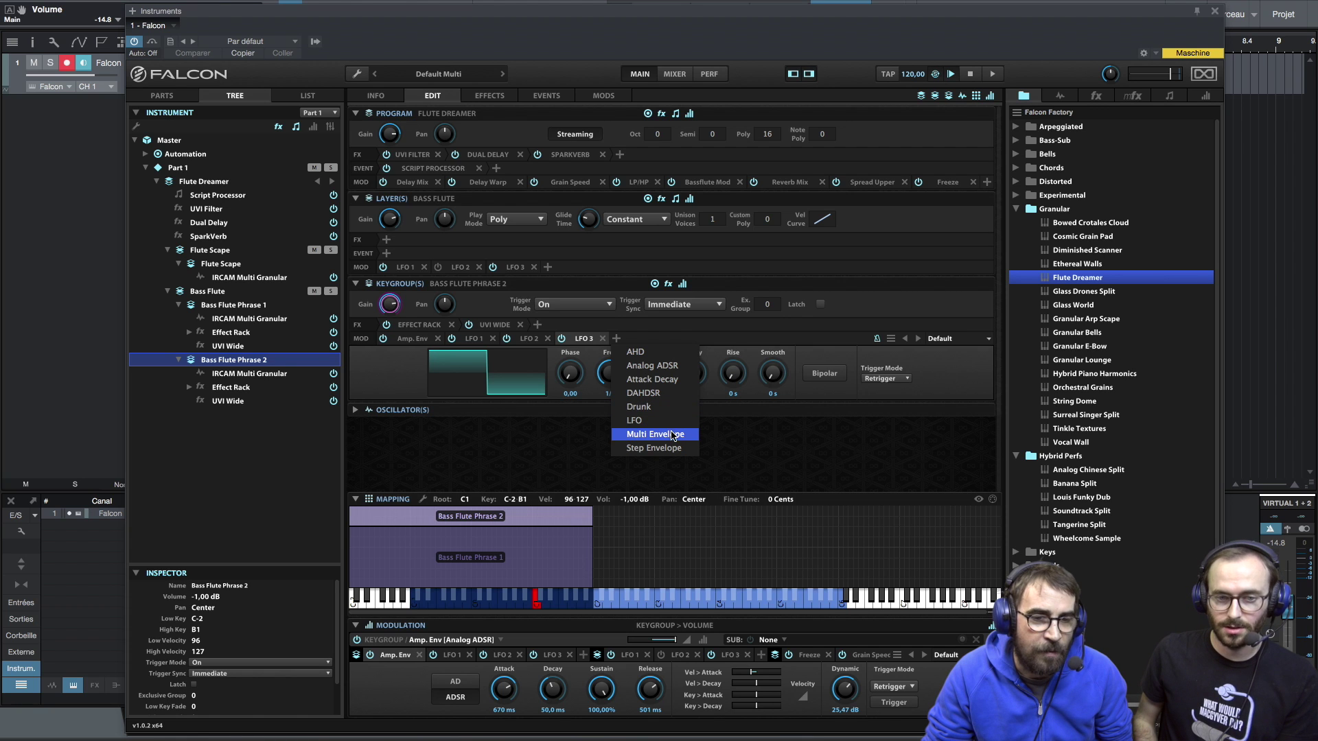
pyautogui.click(692, 332)
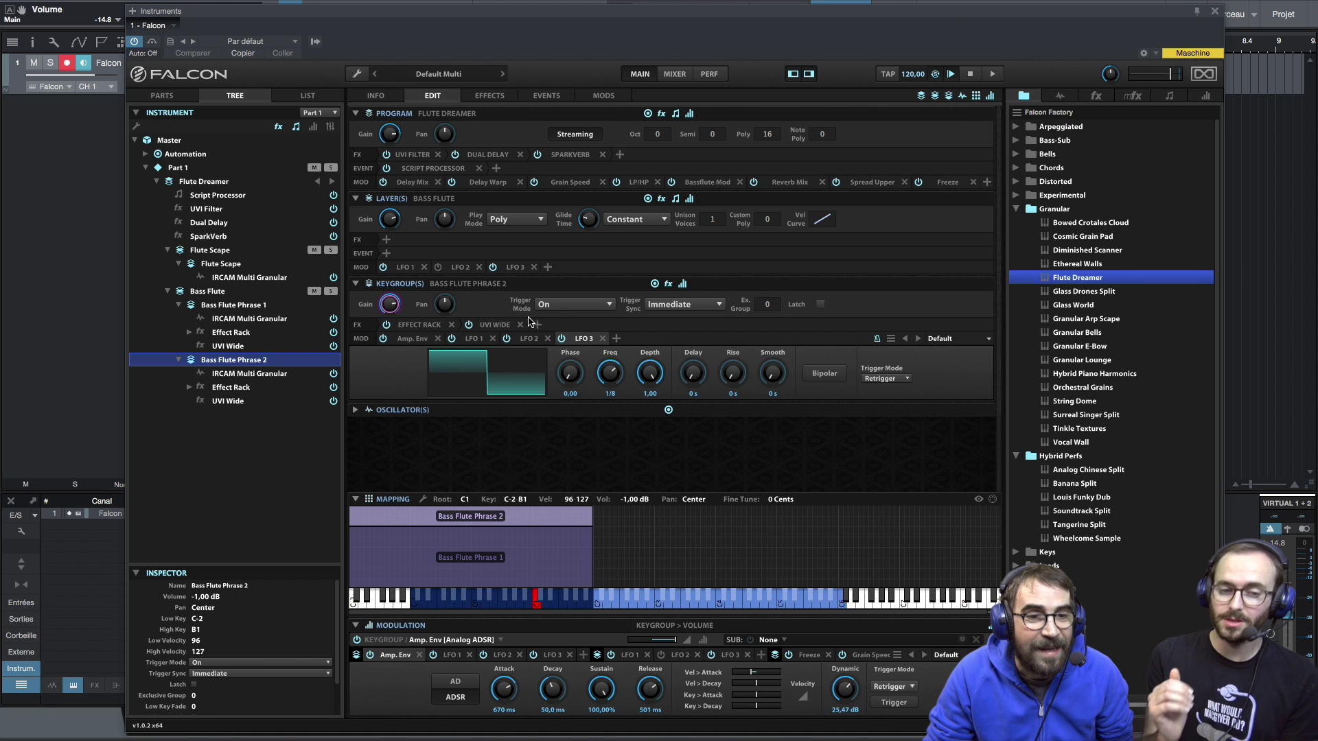
pyautogui.click(355, 284)
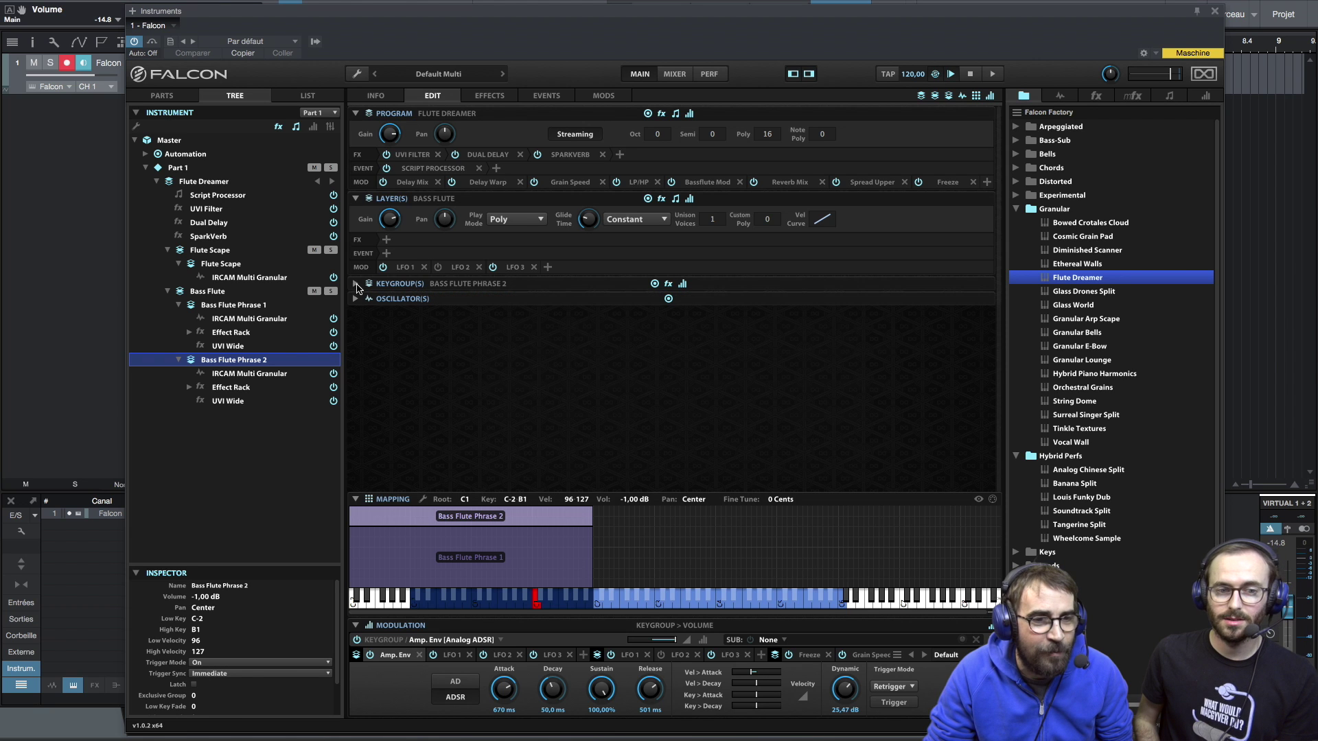
# Add a SparkVerb reverb with the Classic Hall preset to the Bass Flute layer and remove it again.
pyautogui.click(387, 240)
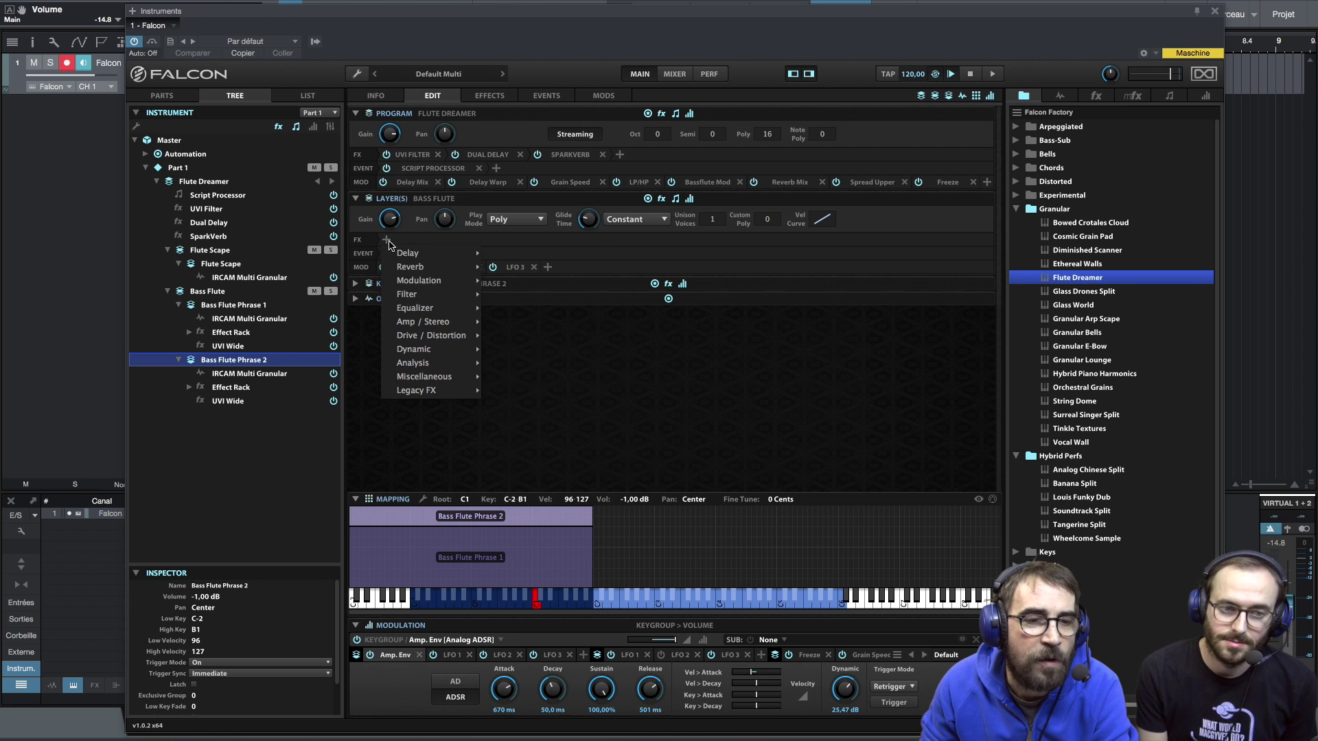
pyautogui.moveTo(406, 256)
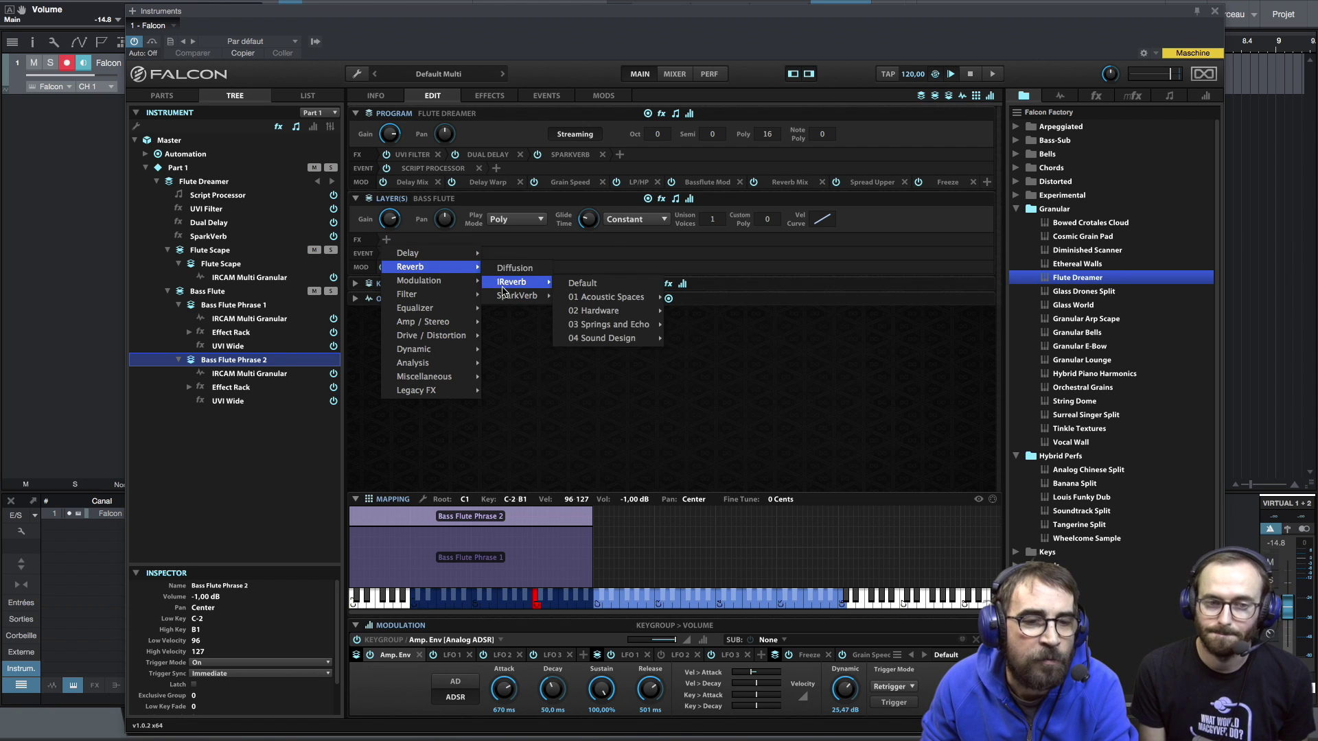
pyautogui.moveTo(507, 297)
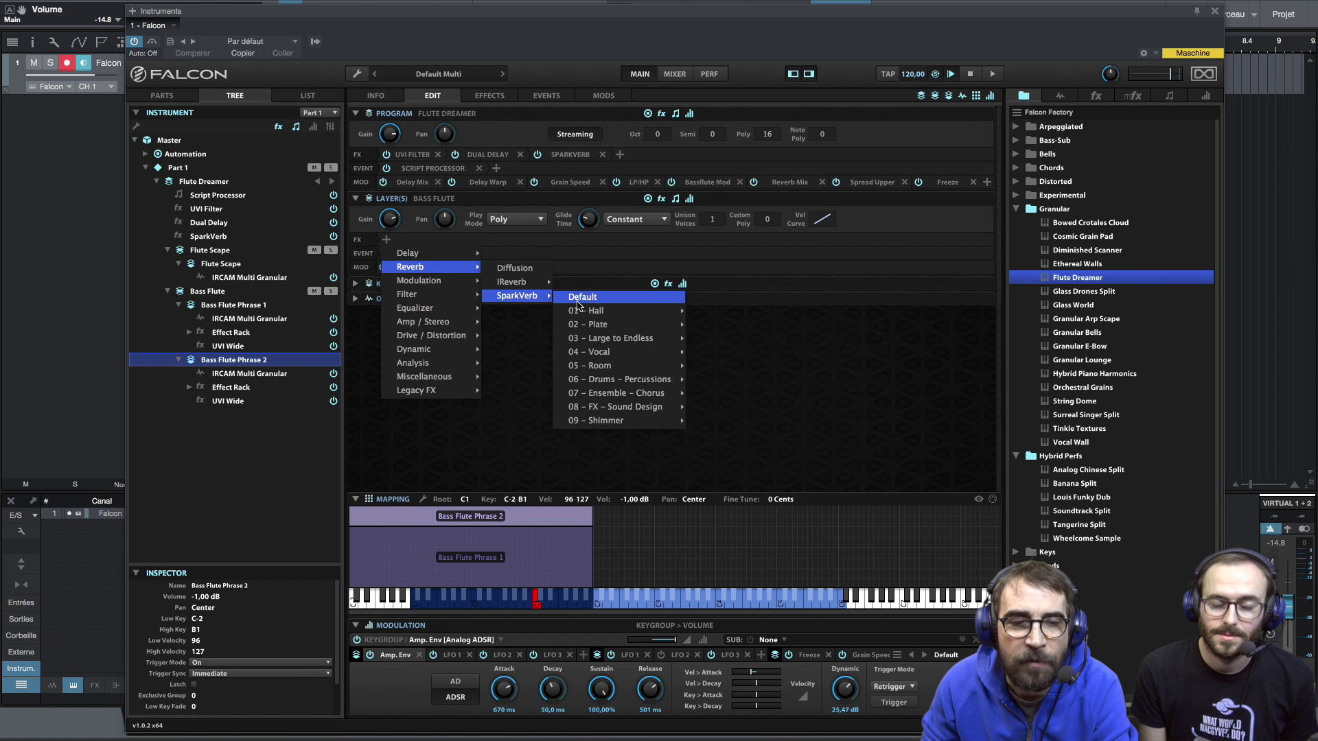
pyautogui.moveTo(581, 312)
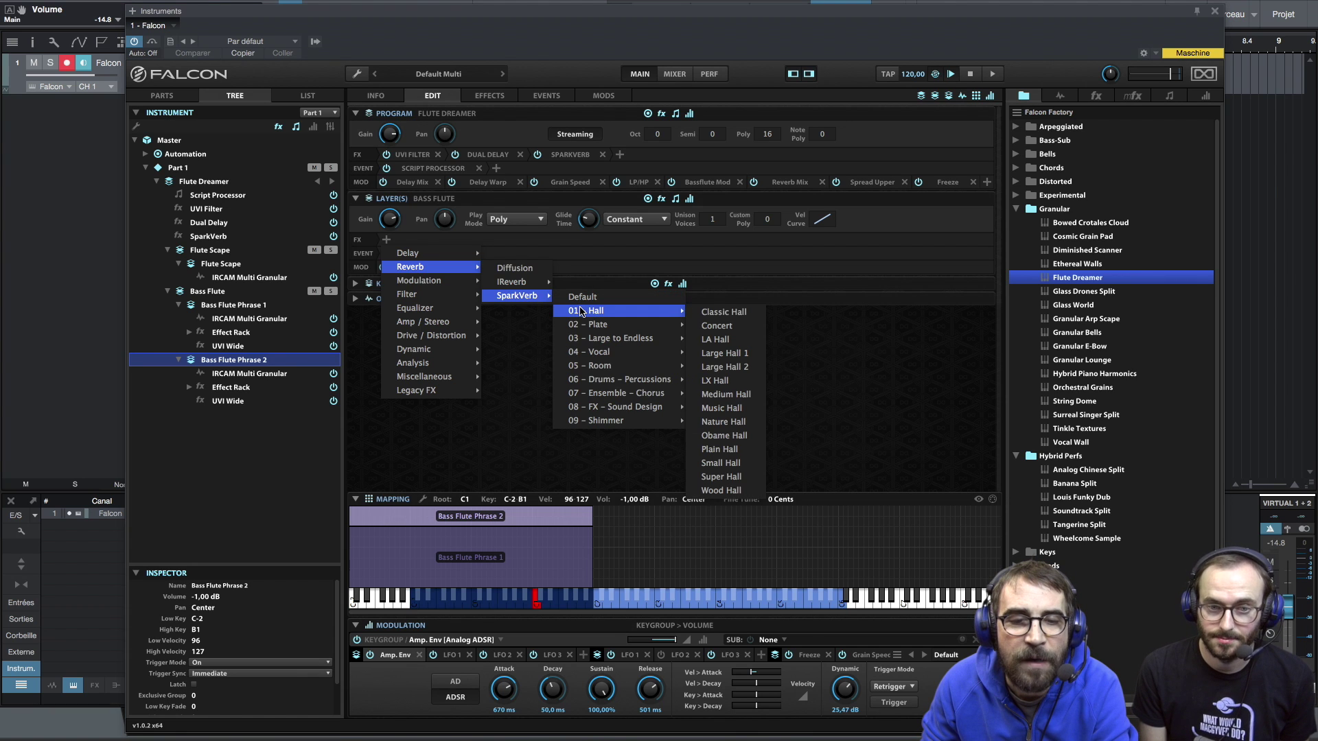
pyautogui.click(722, 312)
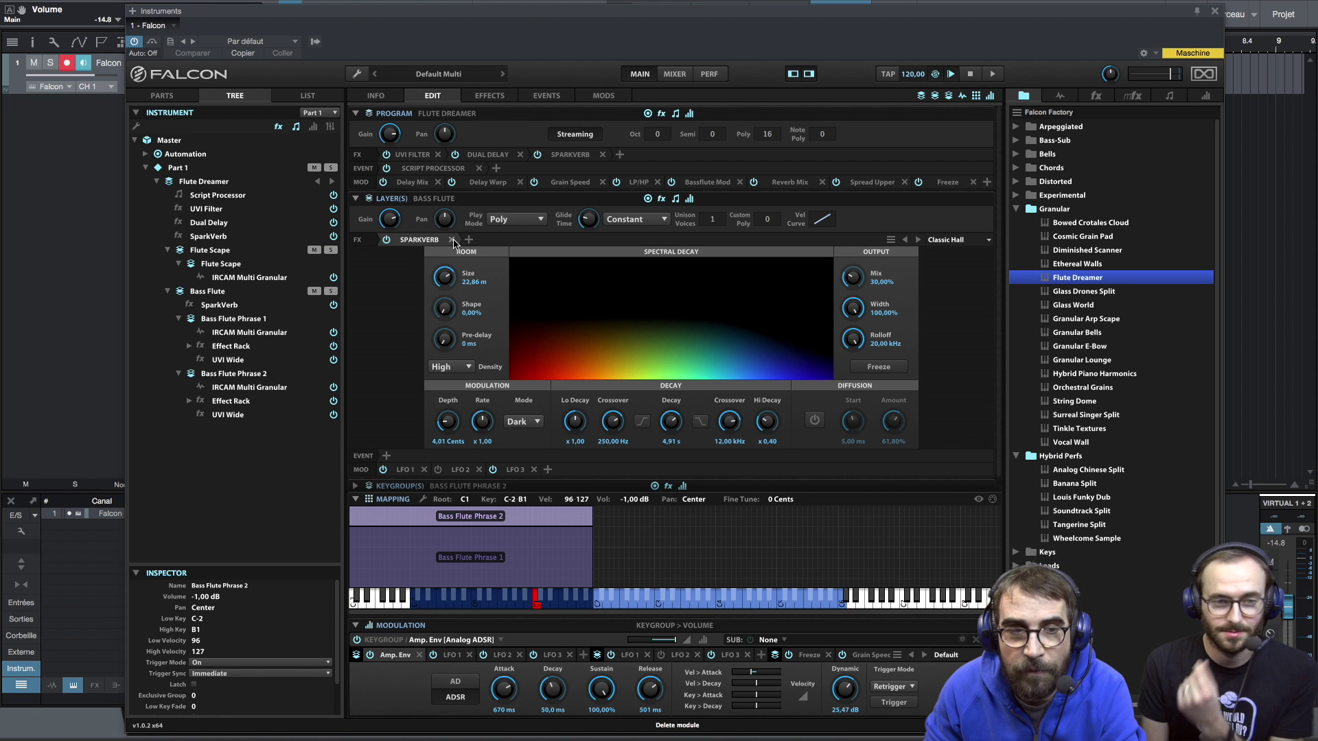
pyautogui.click(452, 240)
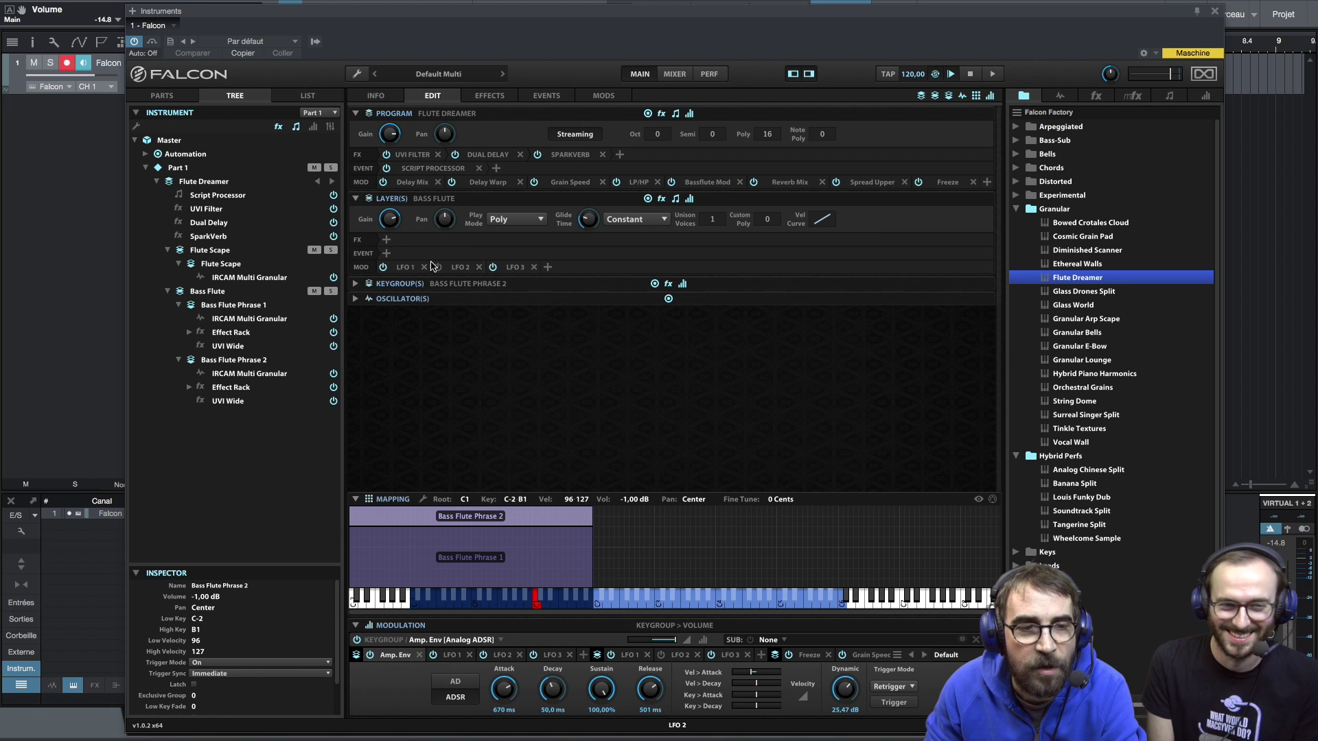
# Add a Dual Delay with the Alter Echo stereo delay preset to the Bass Flute layer and remove it again.
pyautogui.click(389, 240)
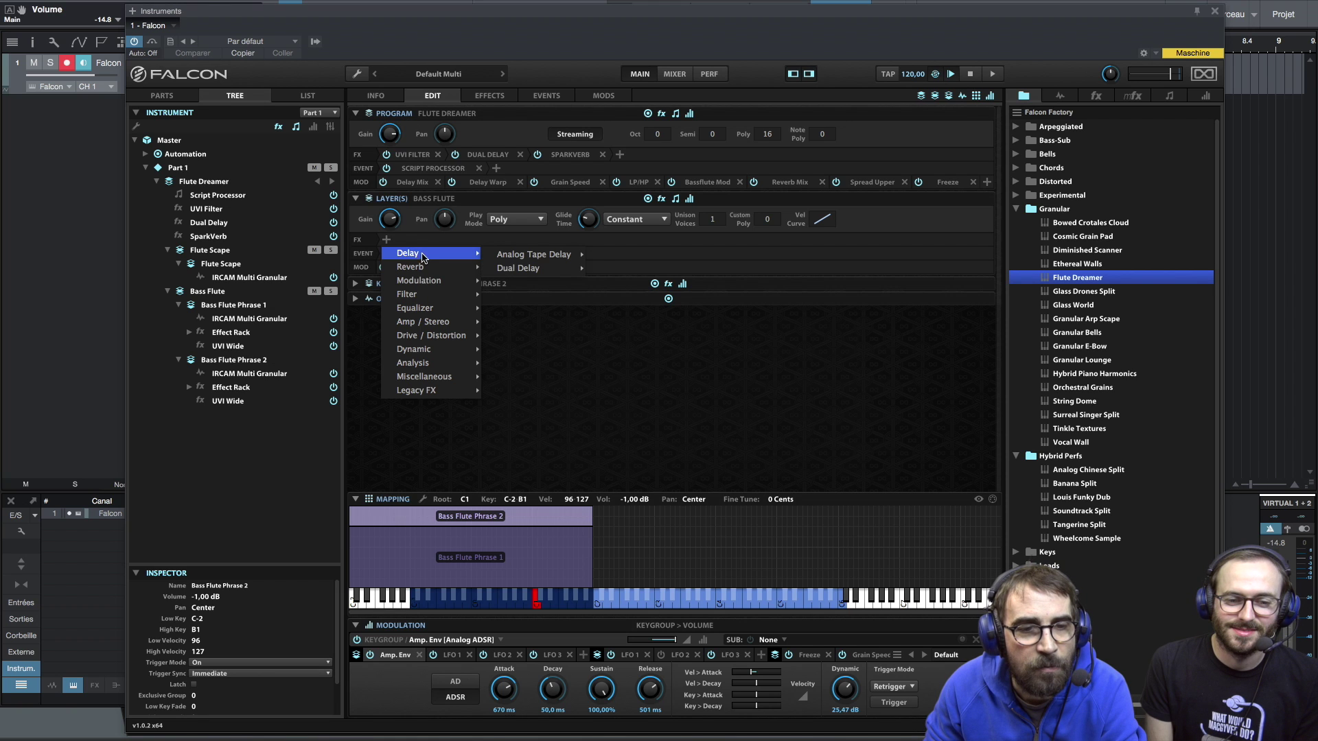
pyautogui.moveTo(514, 256)
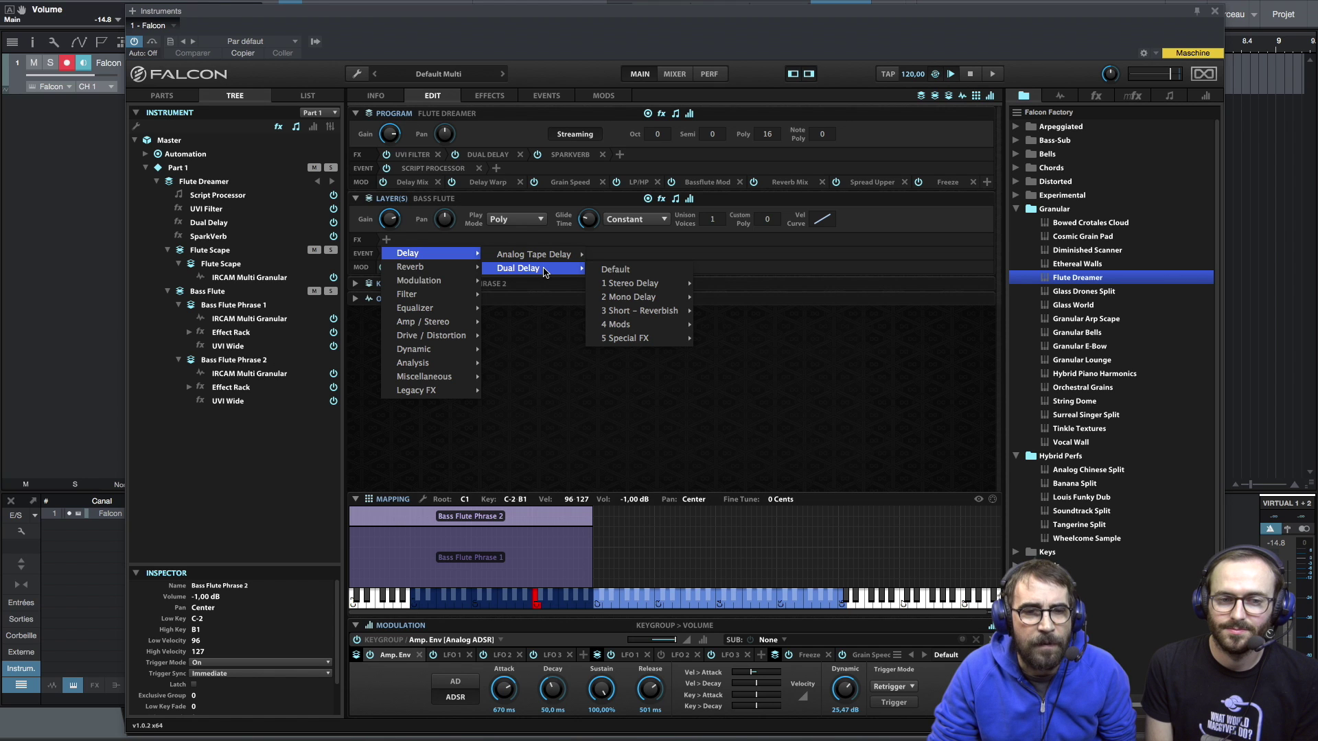
pyautogui.moveTo(621, 283)
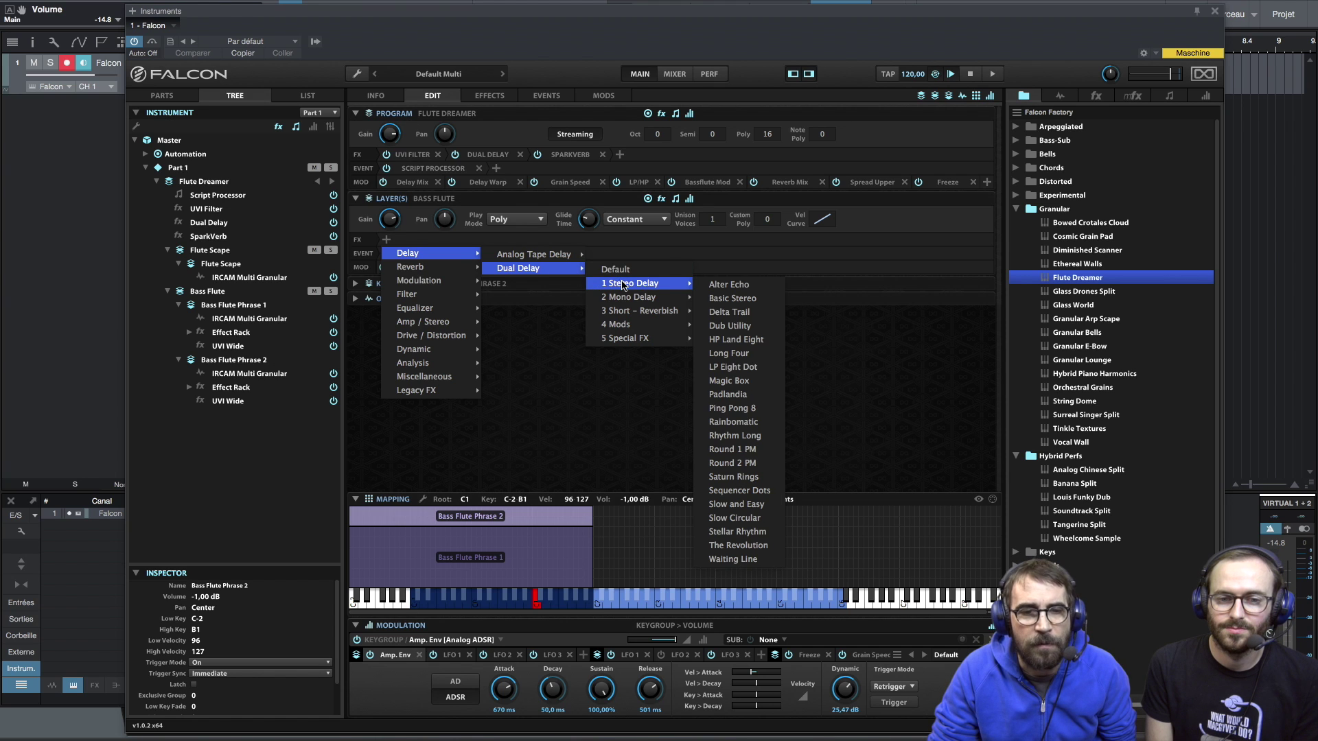
pyautogui.click(717, 287)
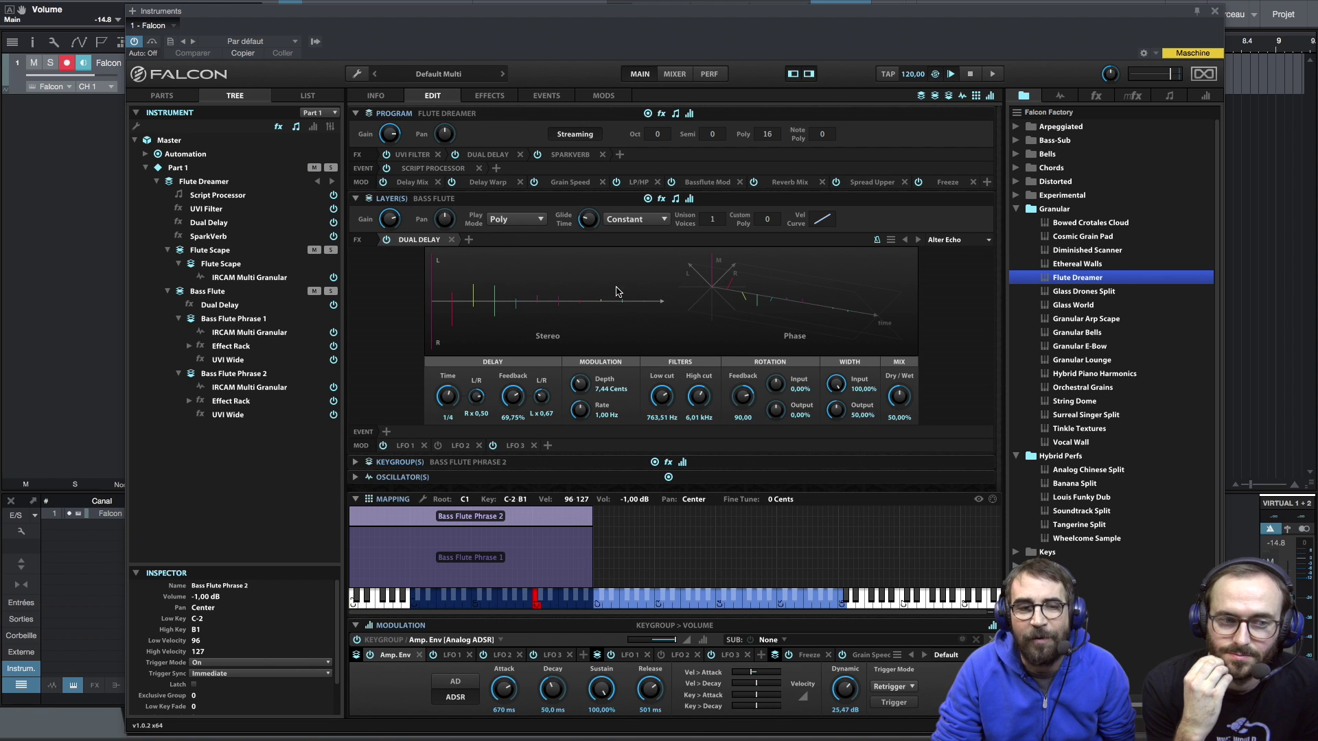
pyautogui.click(452, 240)
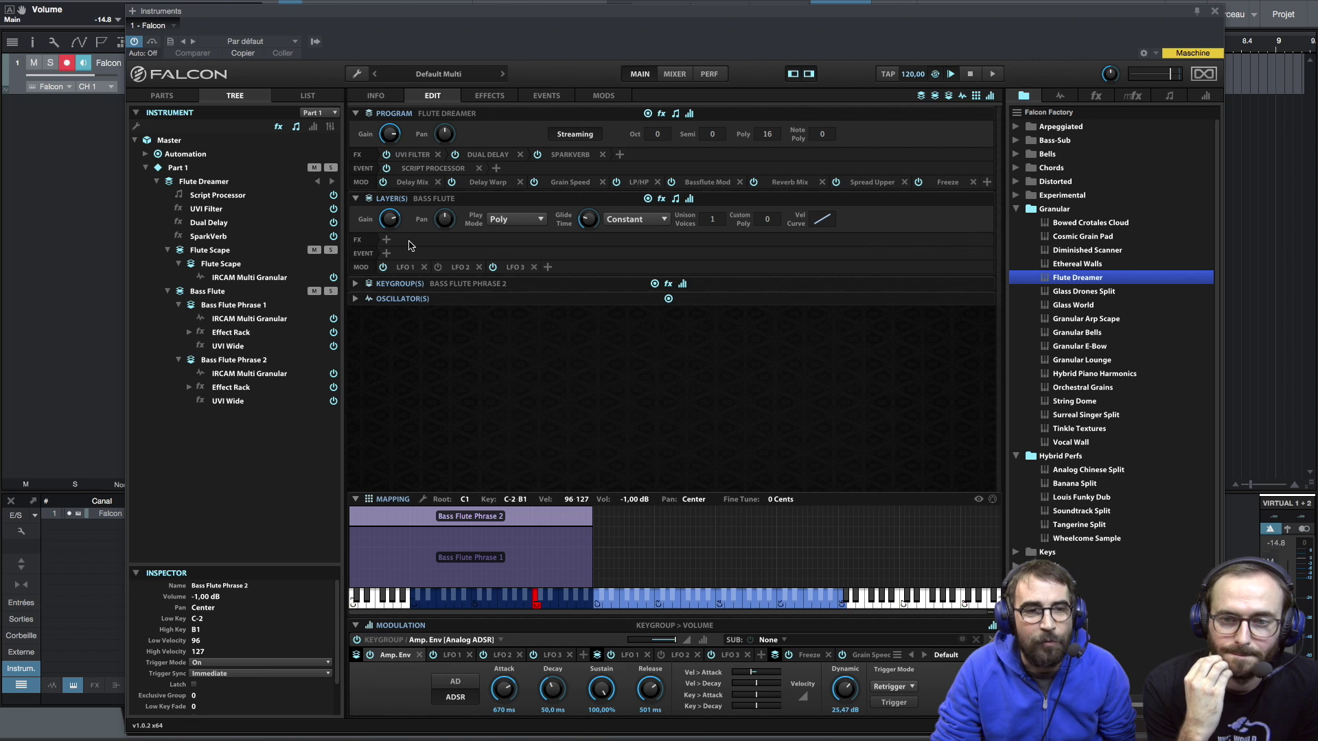
# Add a Redux effect with the Mirage-8bits 32k preset to the Bass Flute layer and remove it again.
pyautogui.click(386, 241)
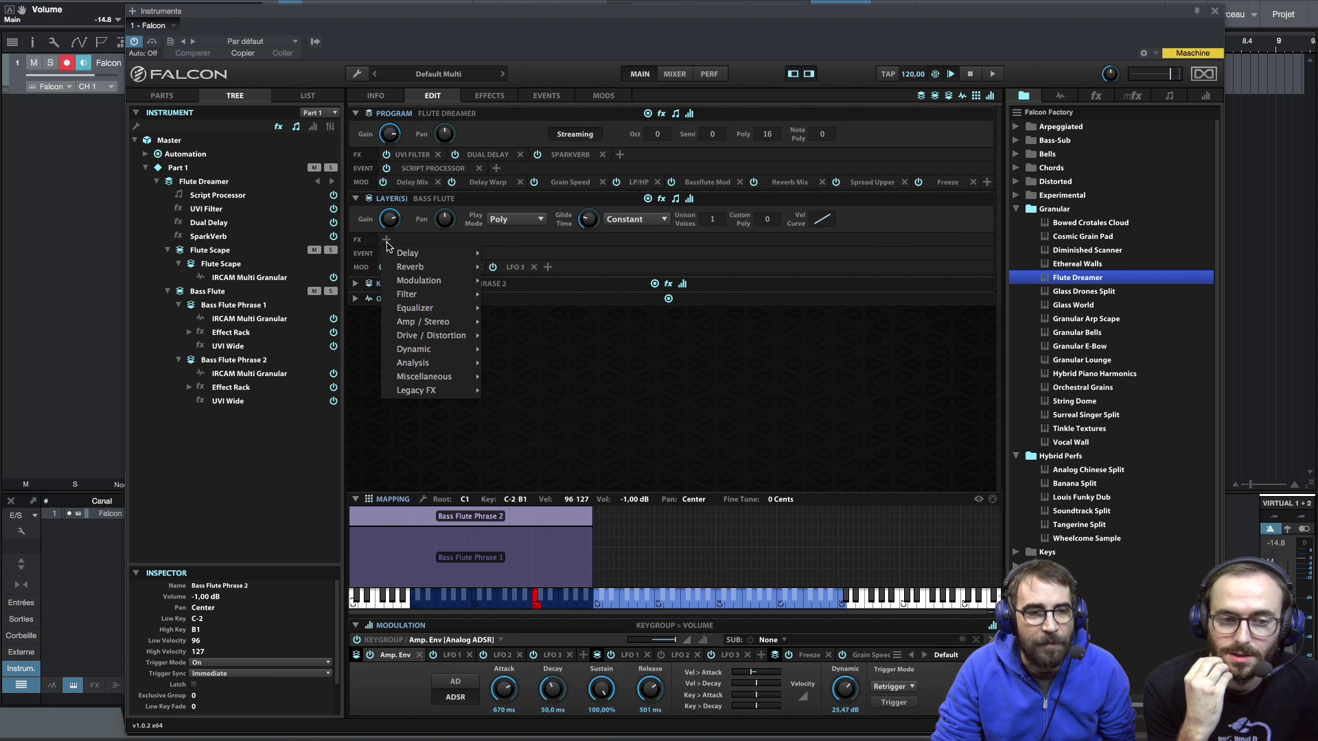
pyautogui.moveTo(420, 354)
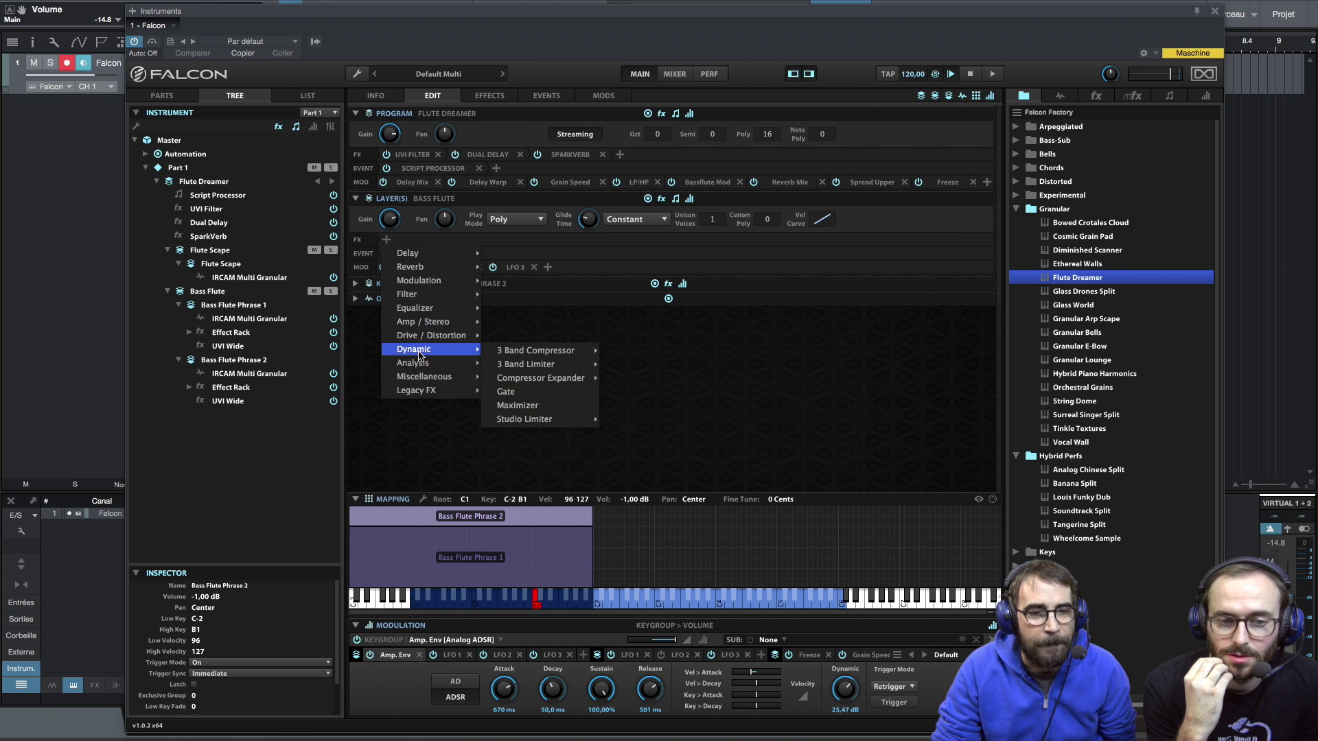
pyautogui.moveTo(424, 327)
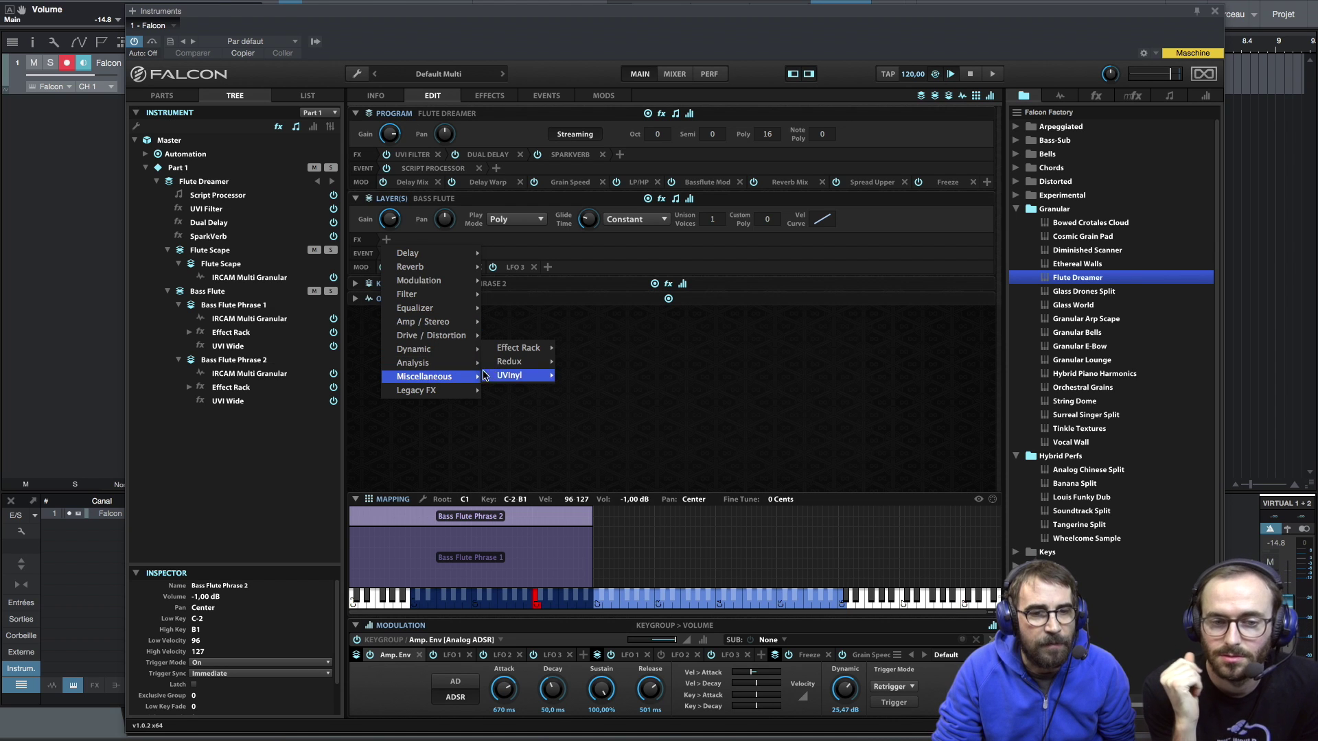
pyautogui.moveTo(506, 350)
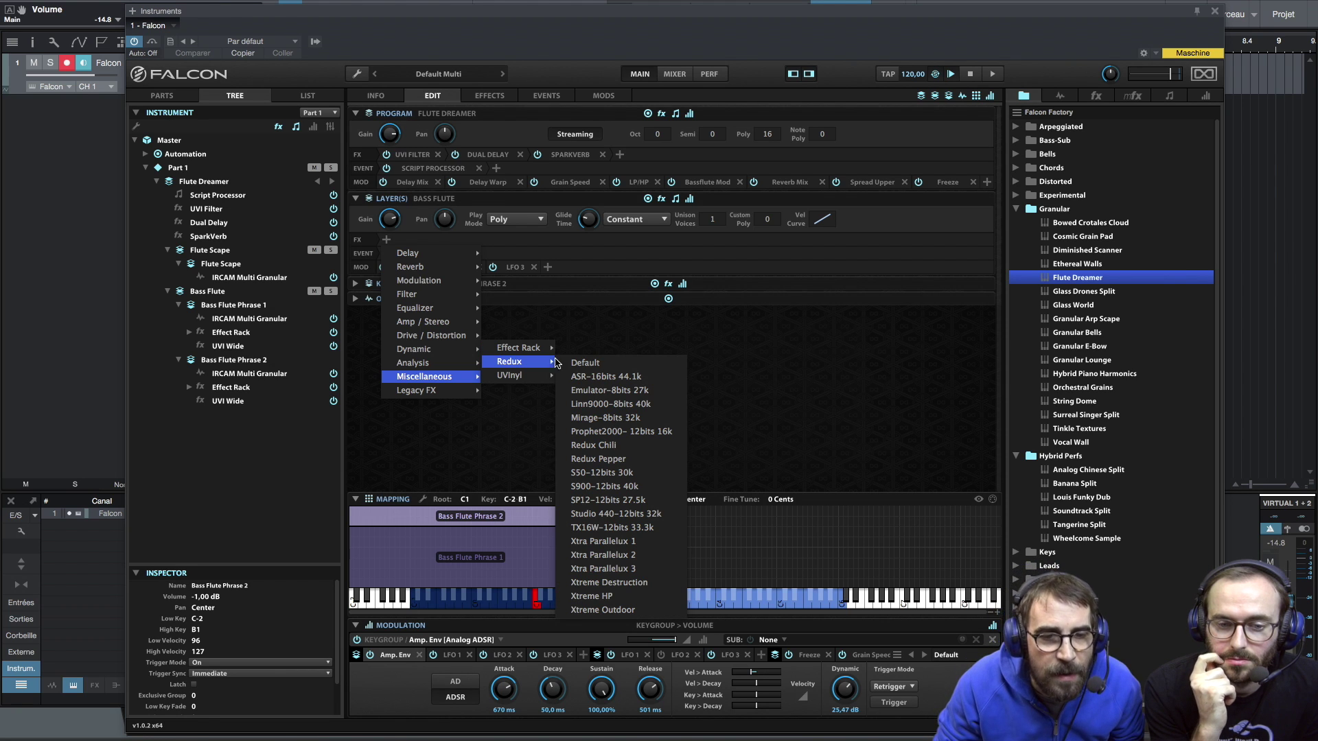
pyautogui.click(622, 420)
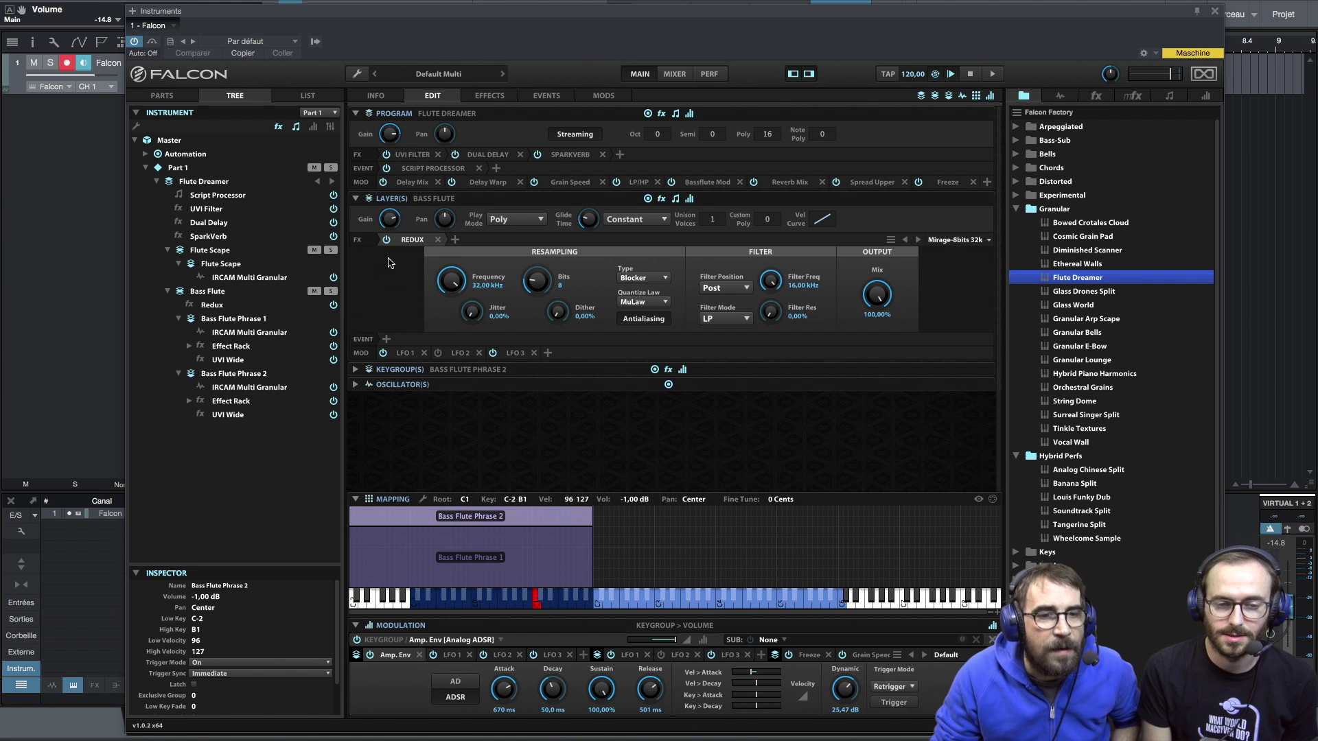
pyautogui.click(438, 241)
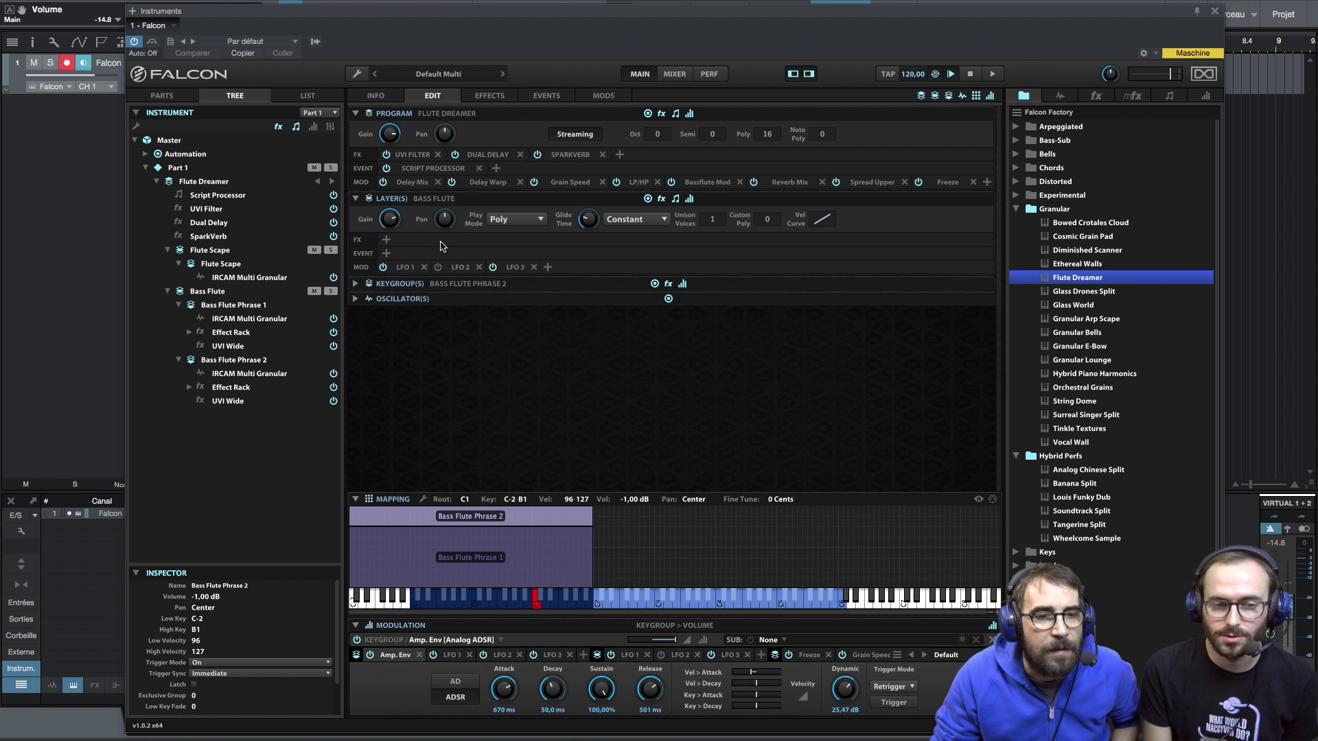
# Add a Crazy Arp arpeggiator to the Bass Flute layer, try editing its third and fourth steps, and remove it again.
pyautogui.click(388, 253)
pyautogui.moveTo(399, 268)
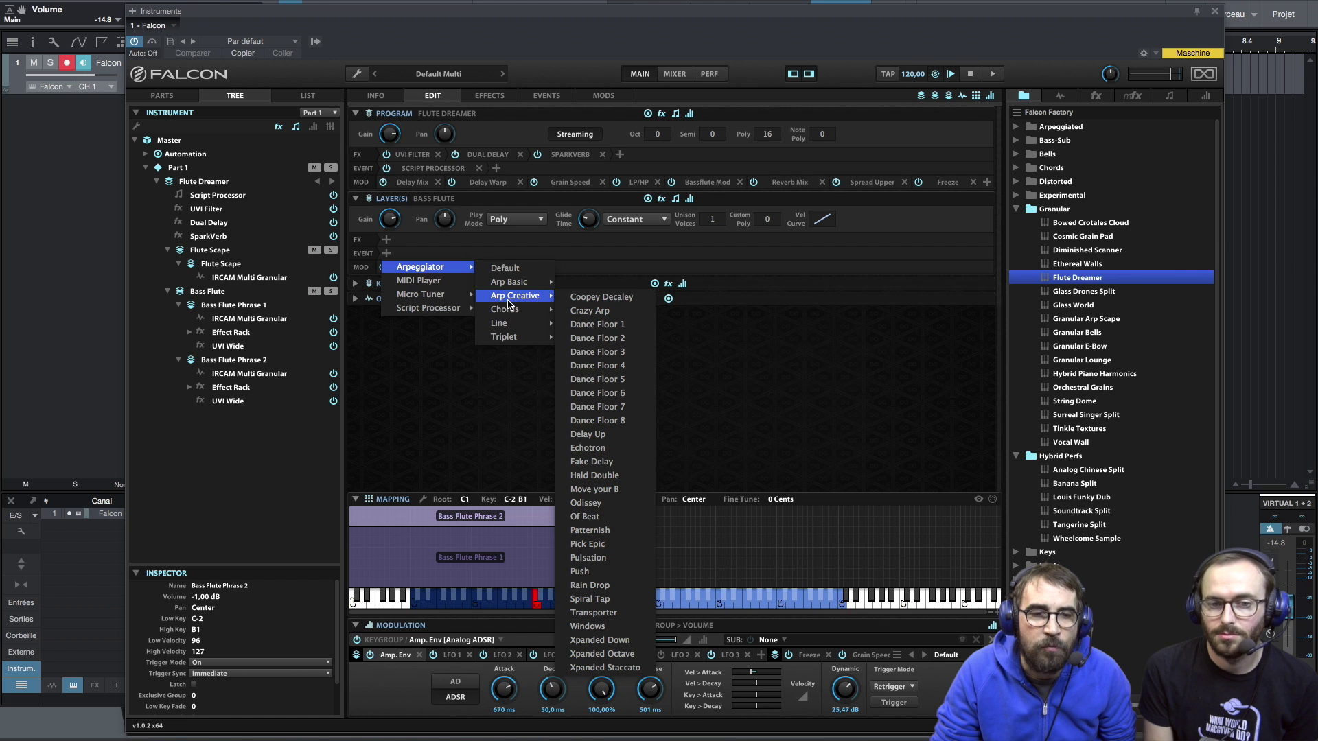
pyautogui.click(579, 313)
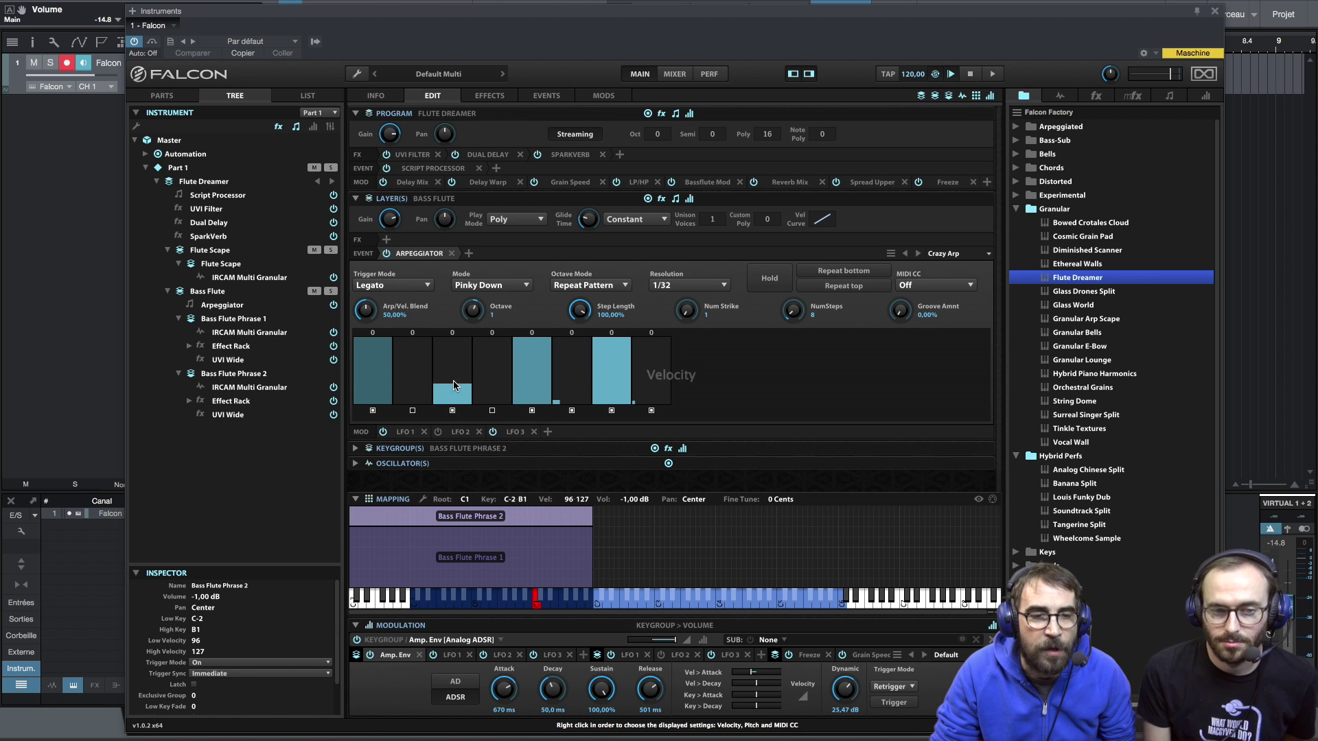
pyautogui.moveTo(453, 385); pyautogui.dragTo(453, 361)
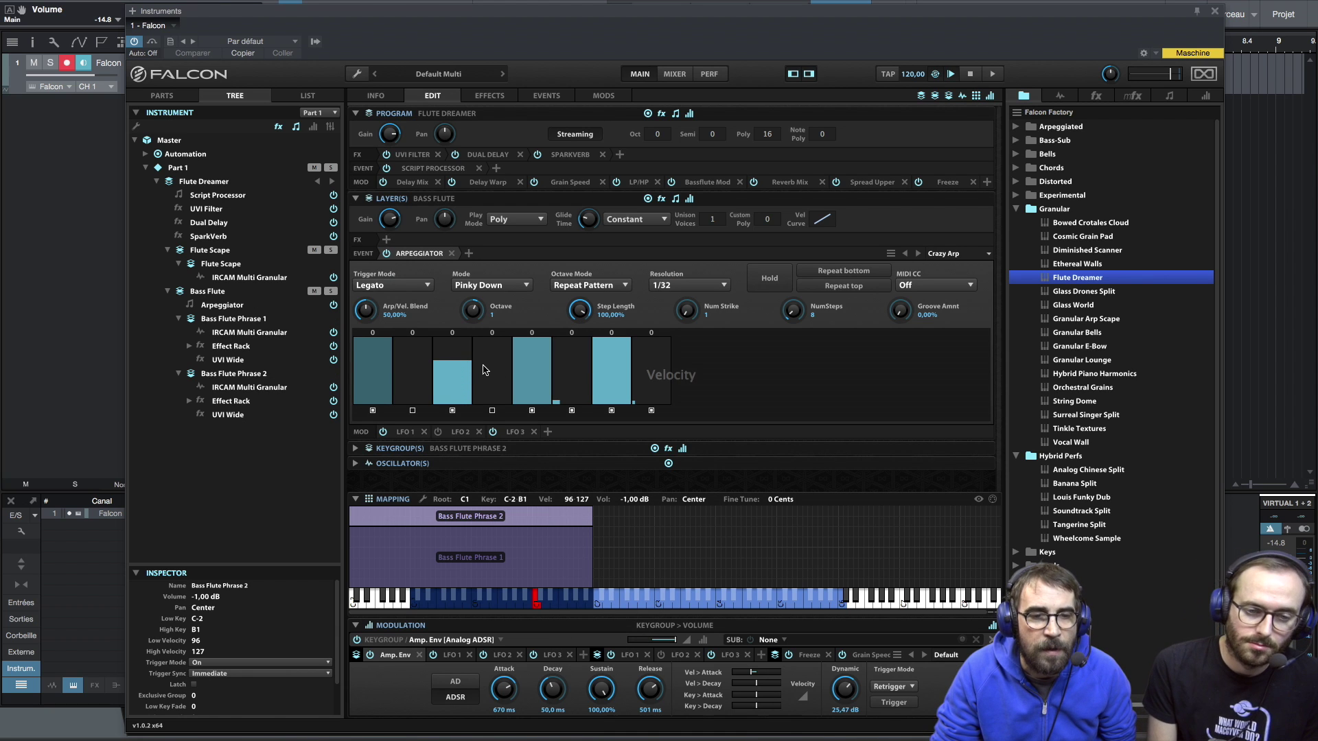
pyautogui.moveTo(492, 412); pyautogui.dragTo(493, 383)
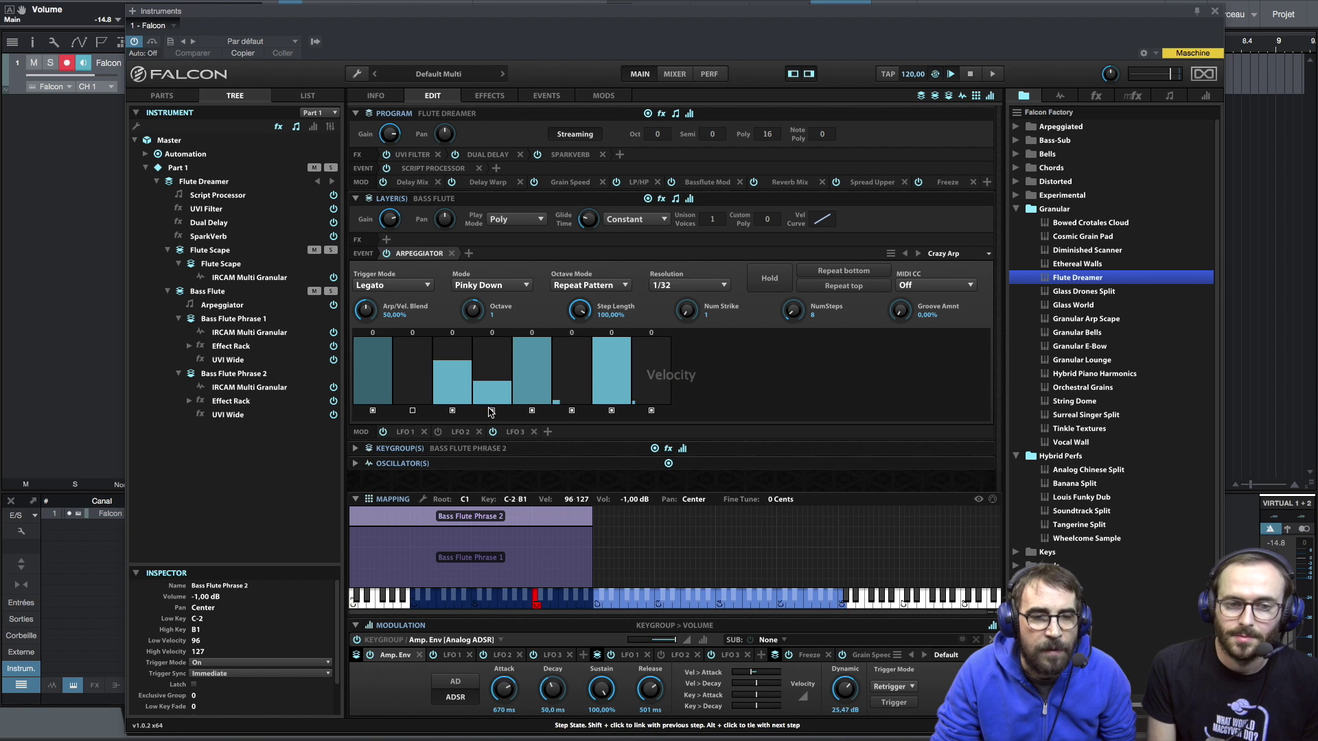
pyautogui.click(493, 411)
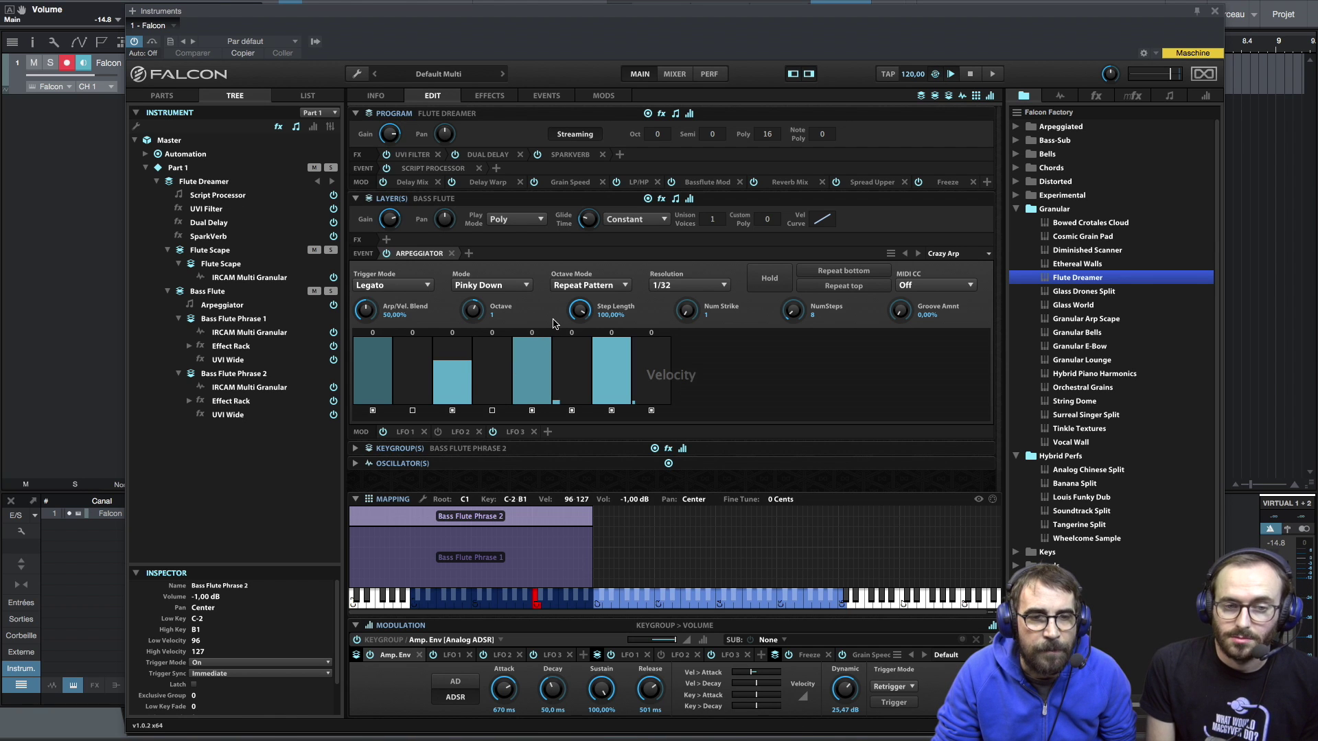
pyautogui.click(452, 253)
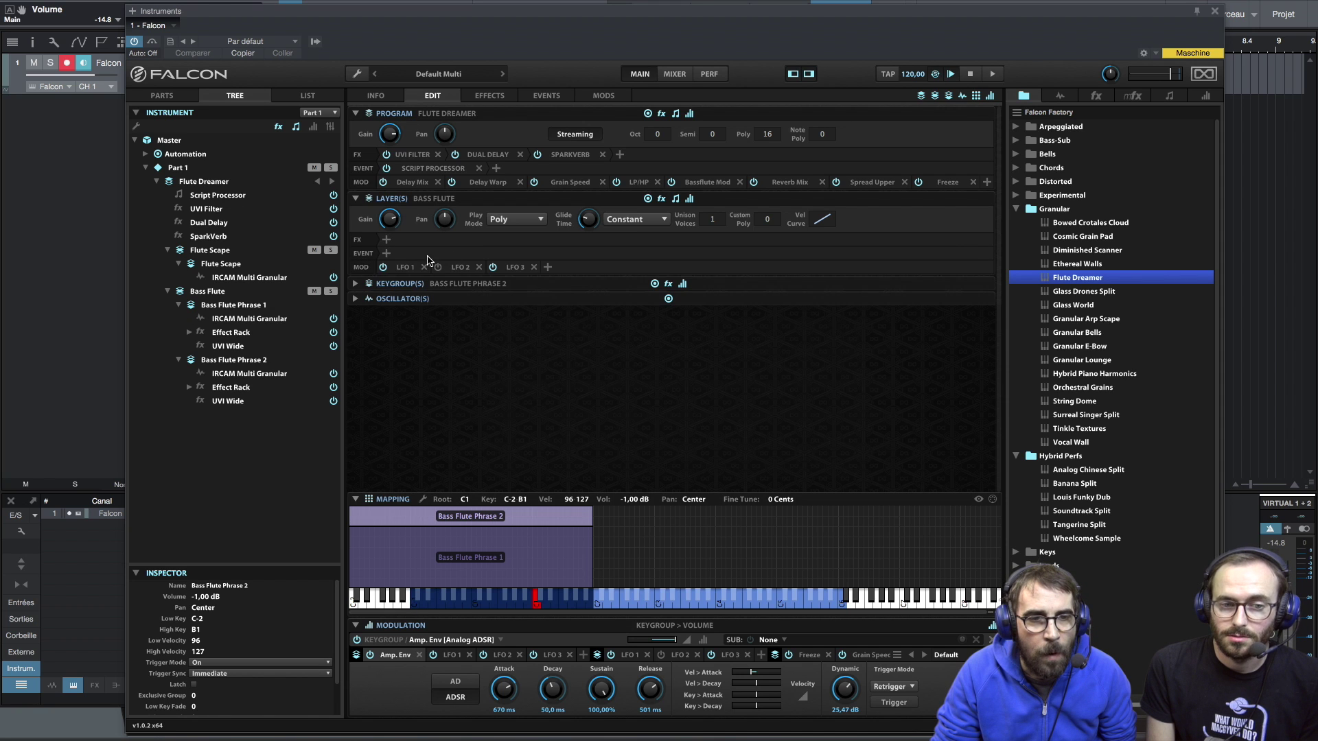
# Browse the event processors available for the Bass Flute layer, including the Script Processor's Effects and Harmonization scripts, without adding one.
pyautogui.click(387, 254)
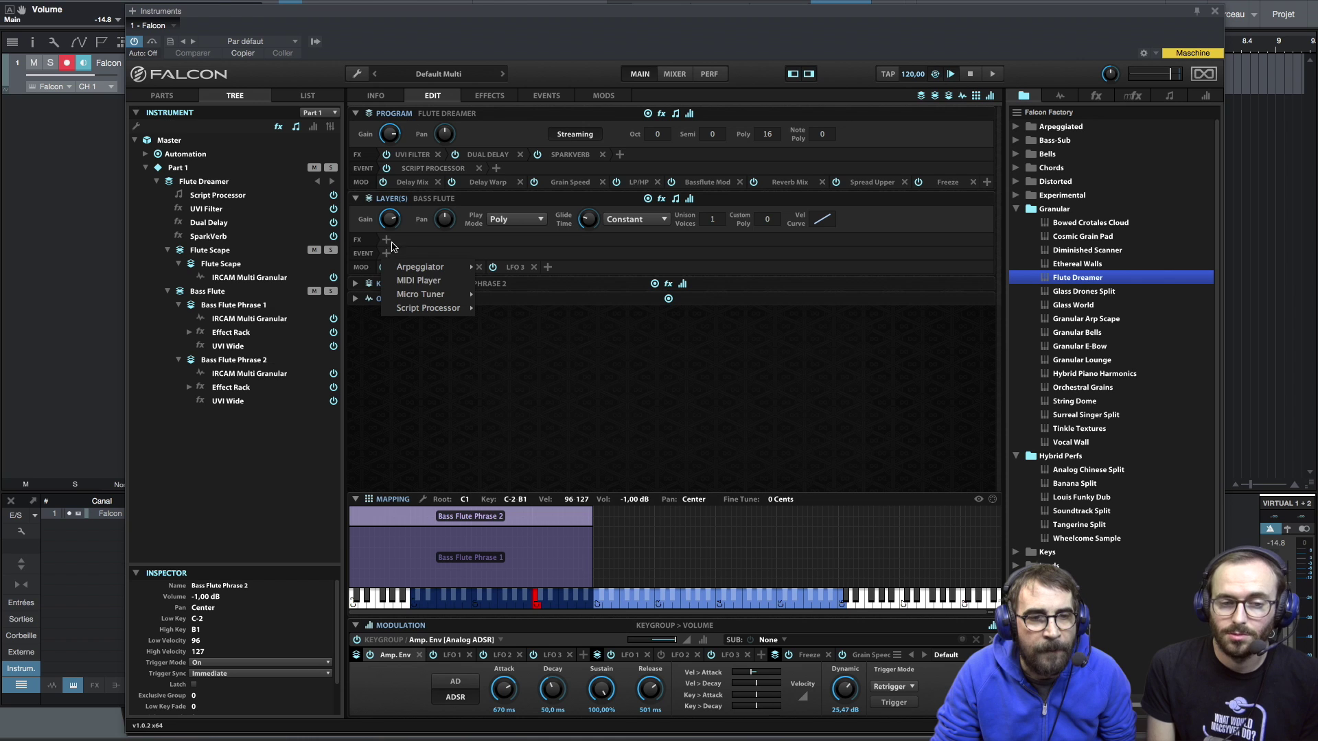
pyautogui.moveTo(429, 294)
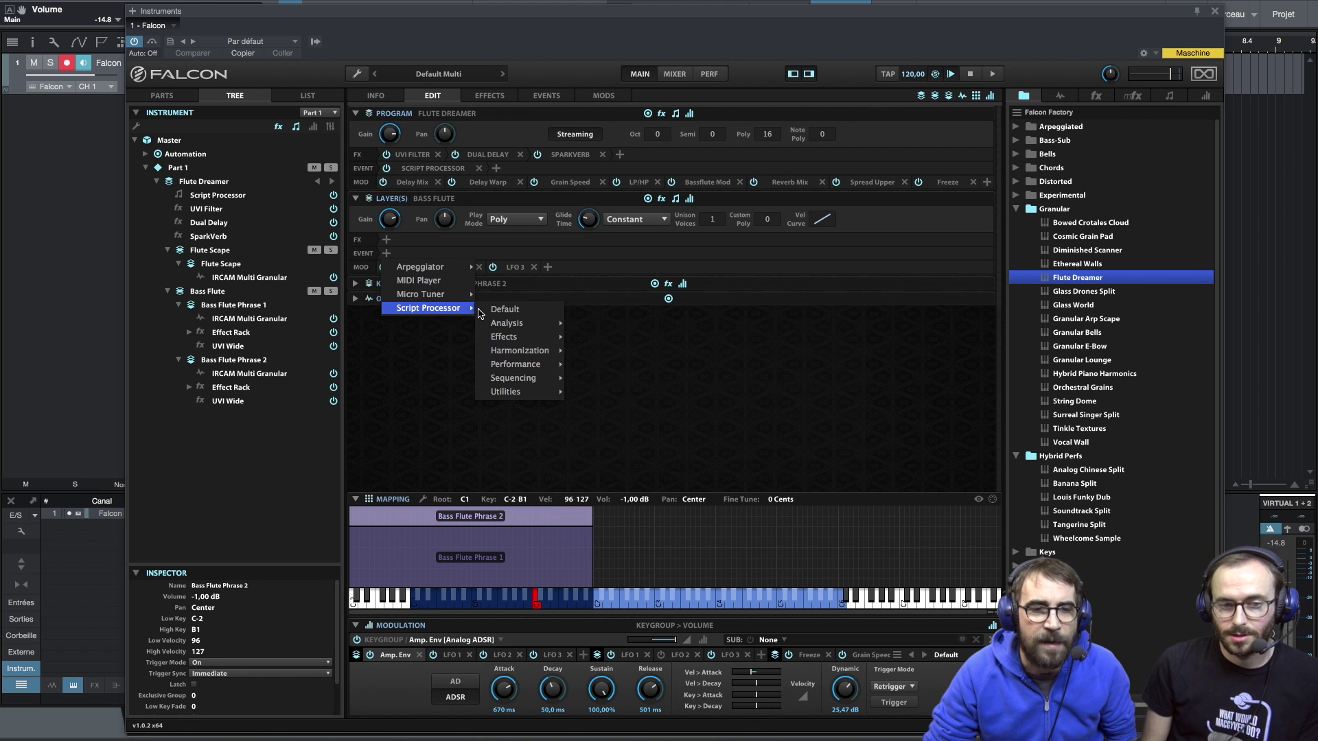
pyautogui.moveTo(504, 328)
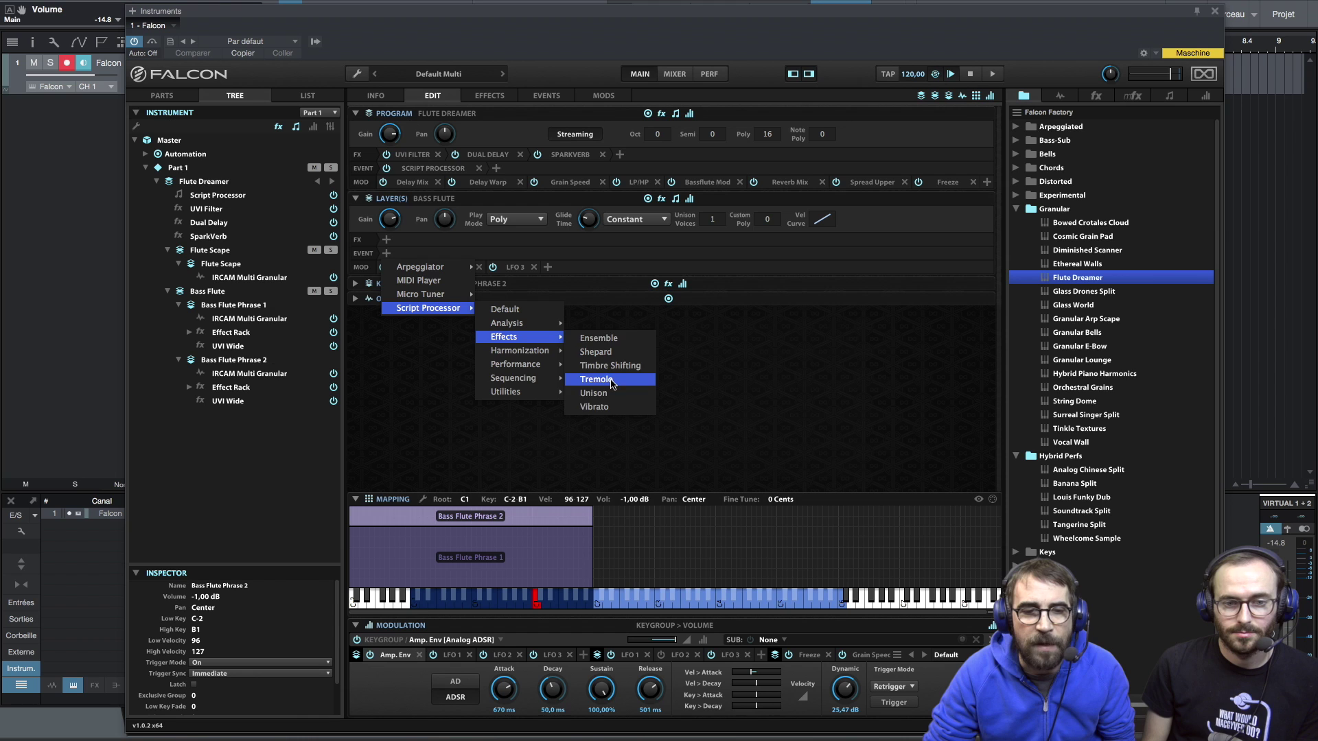
pyautogui.moveTo(546, 353)
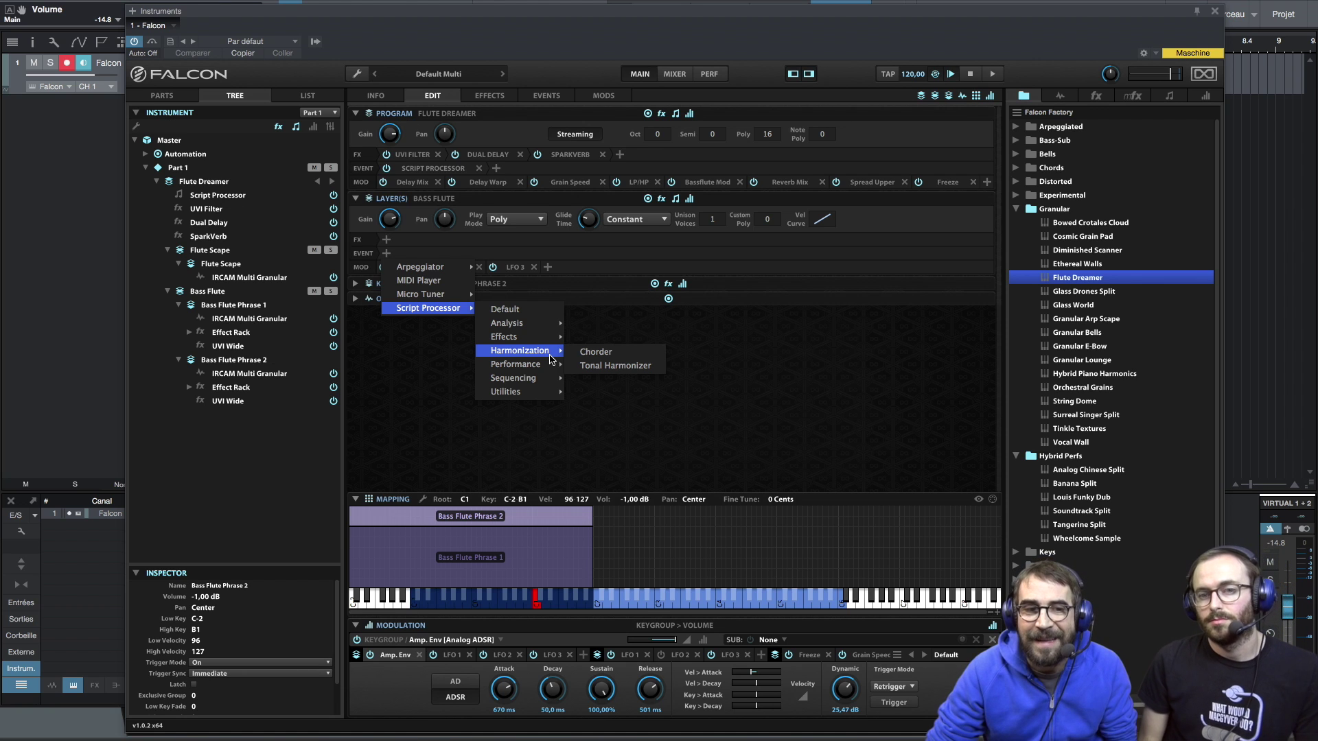
pyautogui.press('Escape')
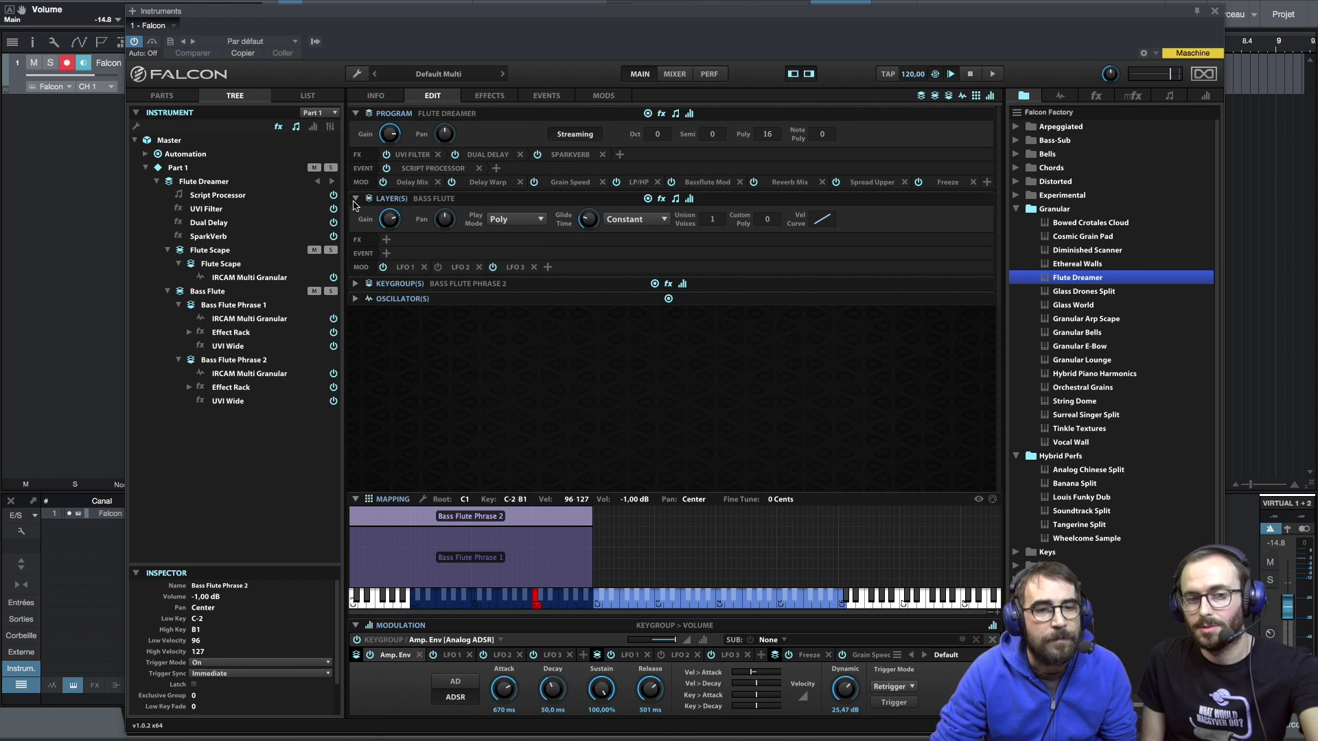
# Look over the Bass Flute layer's play mode options without changing the mode, and collapse the Layers section.
pyautogui.click(536, 221)
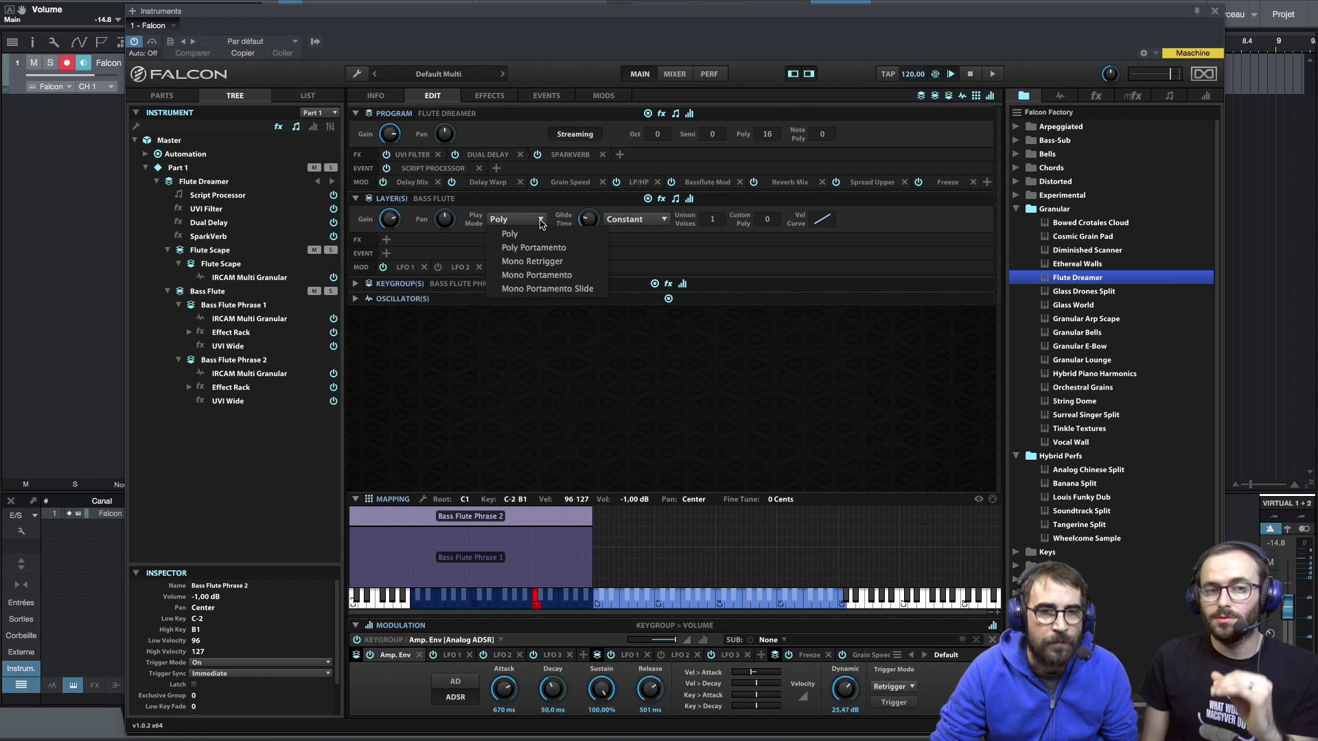
pyautogui.click(355, 201)
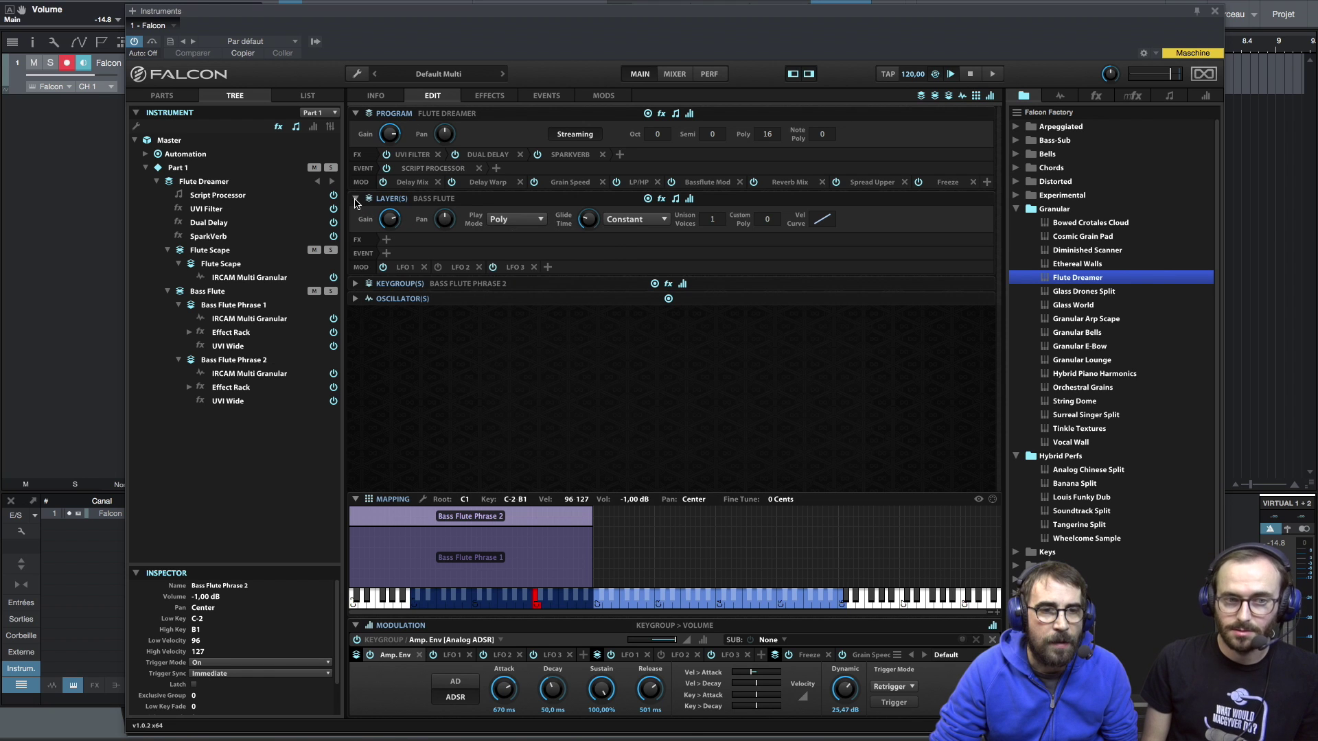
pyautogui.click(355, 200)
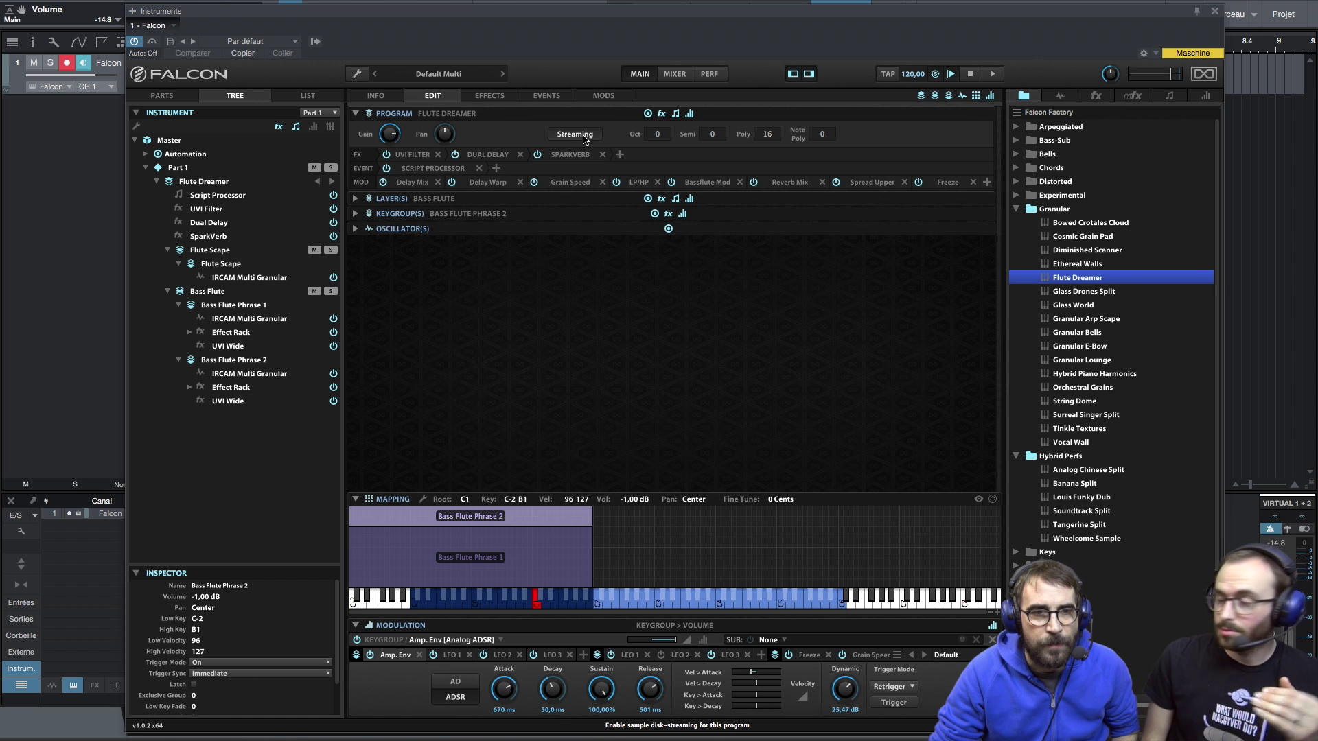
# View the parts list, expand the Oscillators, Layers and Keygroups sections, and return to the instrument tree.
pyautogui.click(161, 96)
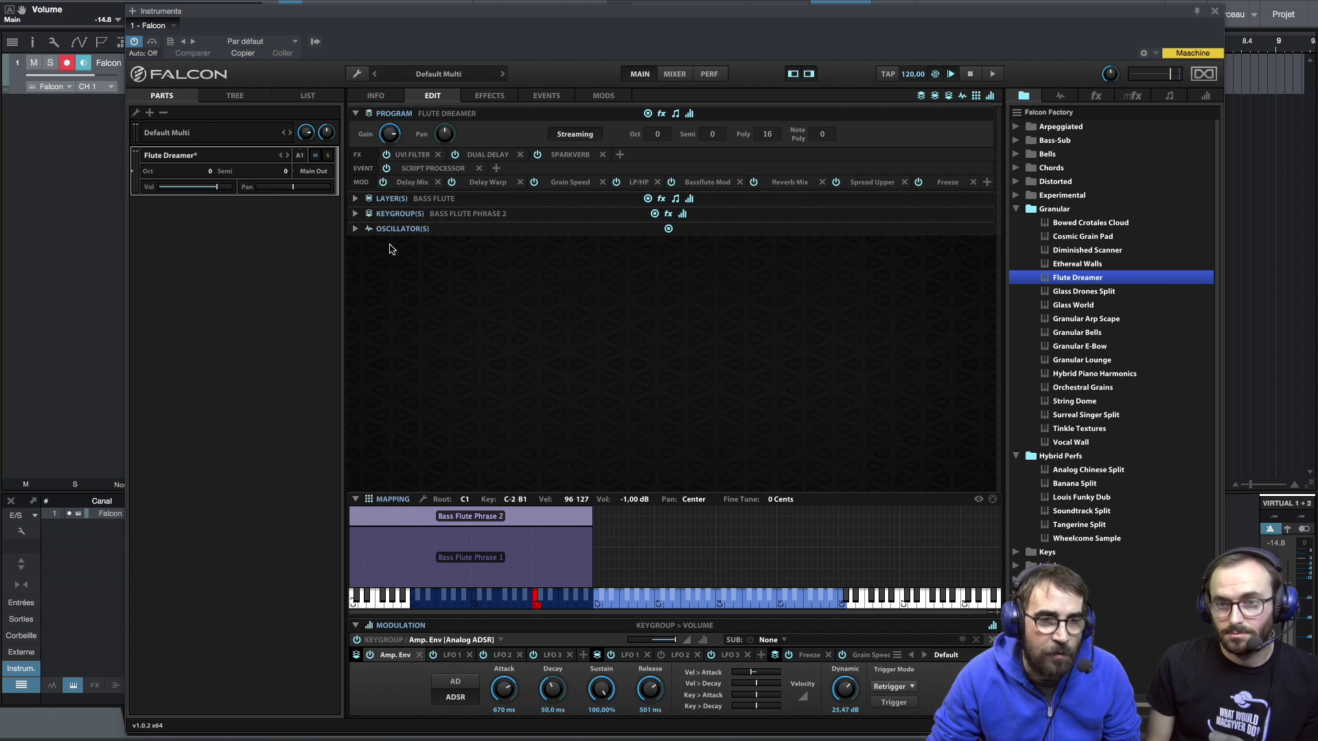
pyautogui.click(356, 229)
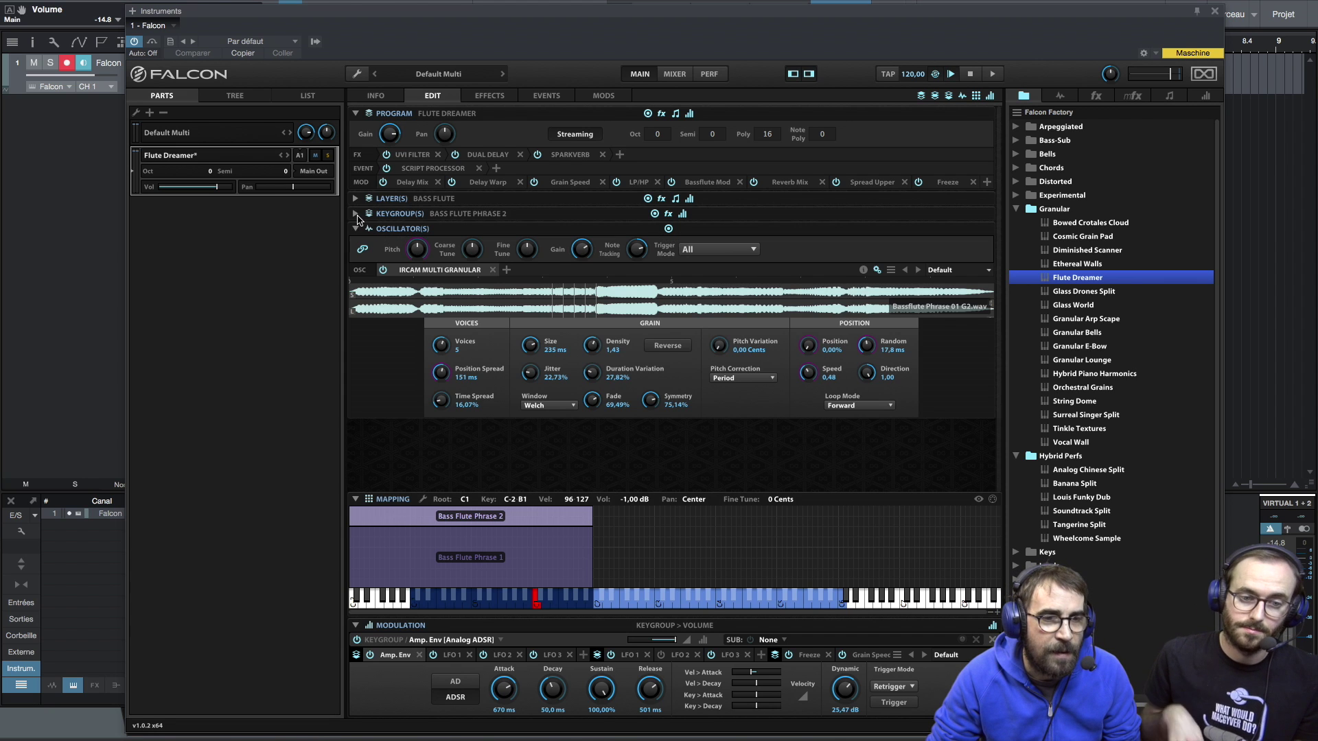
pyautogui.click(356, 199)
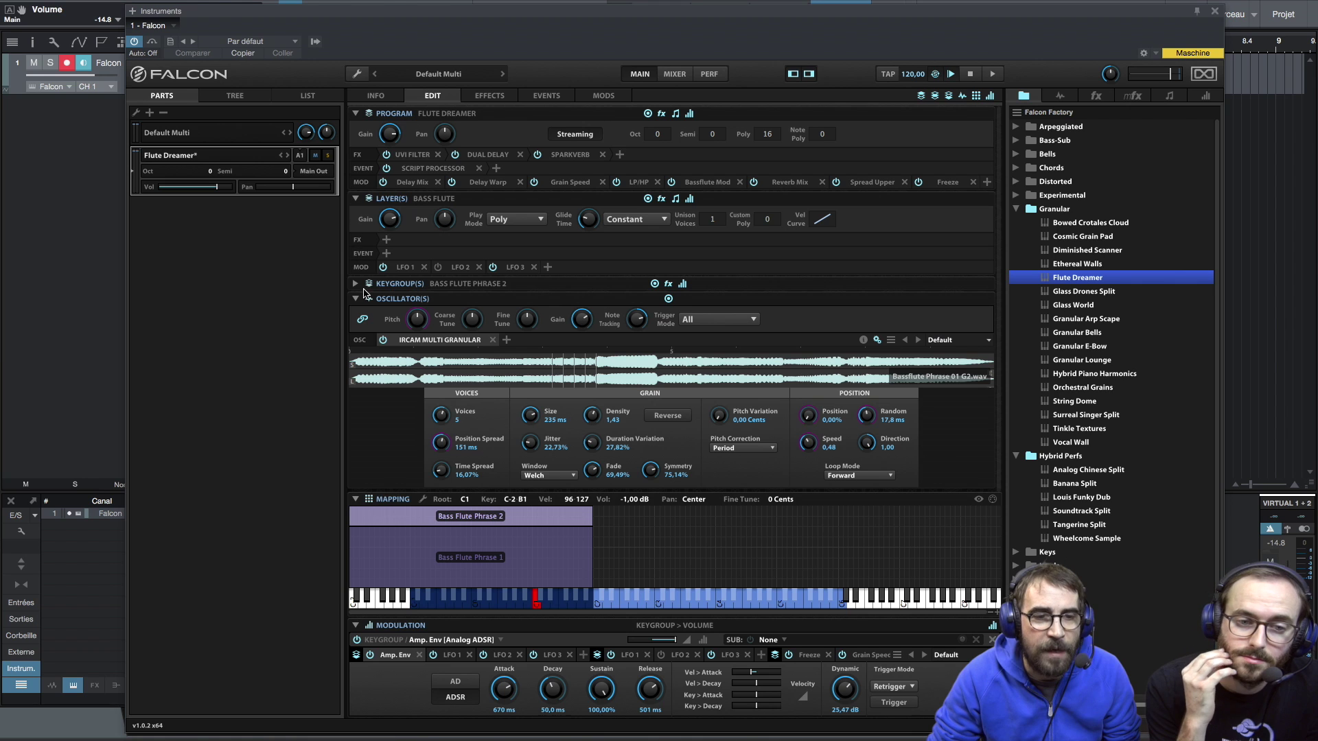
pyautogui.click(354, 284)
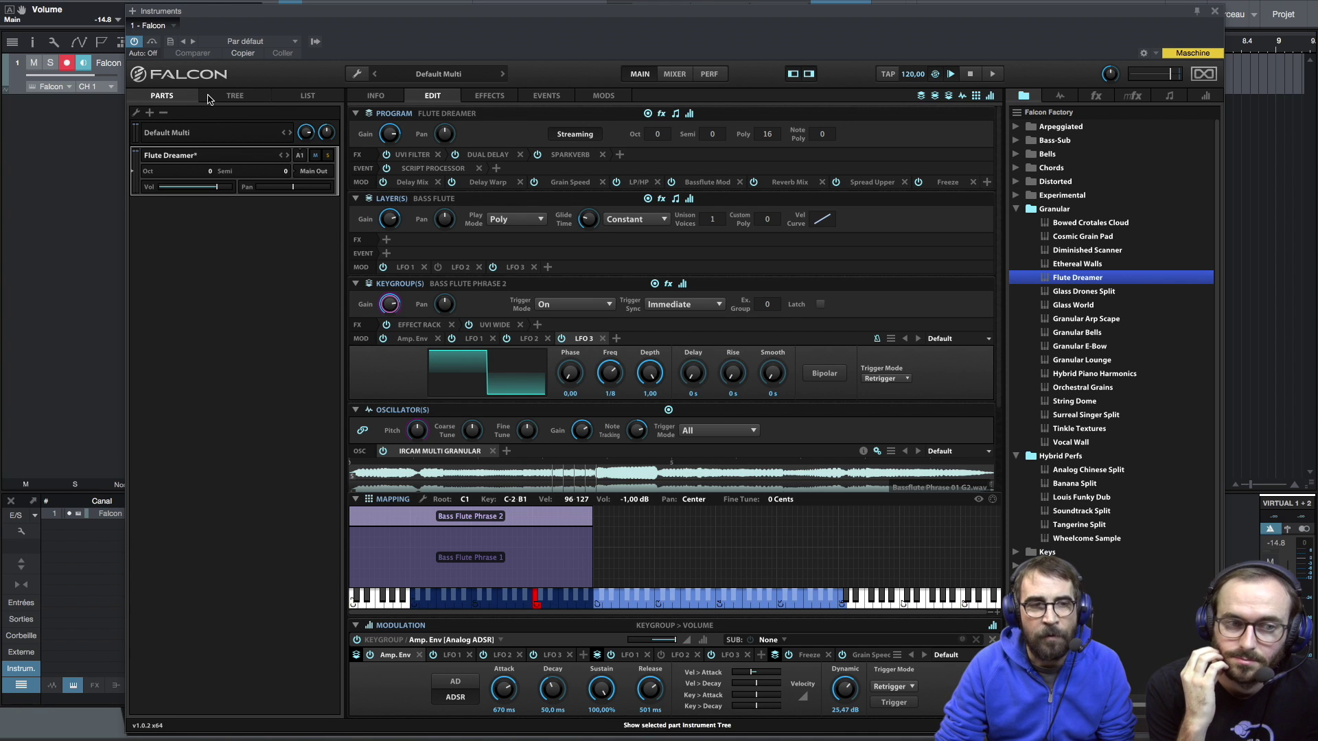
pyautogui.click(209, 99)
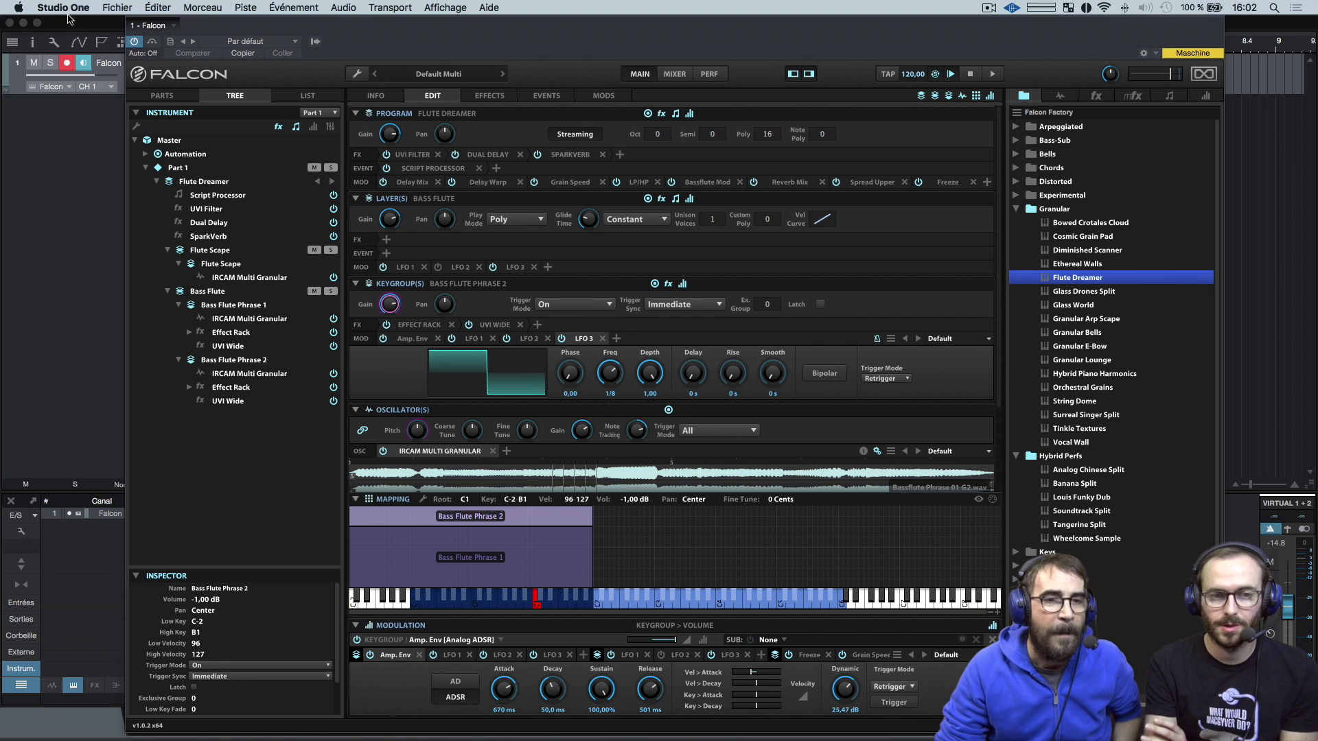
# Look through the Effects, Events and Mods pages for Bass Flute Phrase 2, return to the Edit page, and show Flute Dreamer's Info page.
pyautogui.click(490, 96)
pyautogui.click(434, 96)
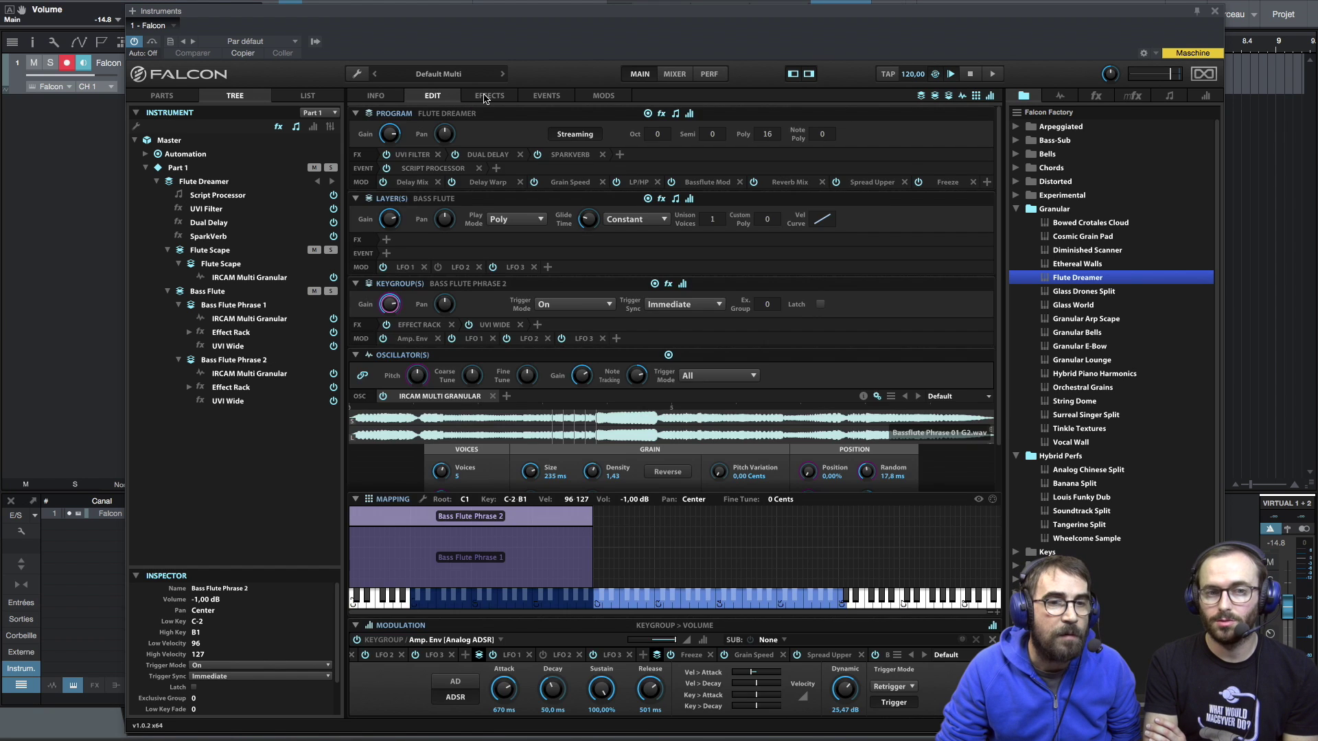
pyautogui.click(488, 96)
pyautogui.click(542, 96)
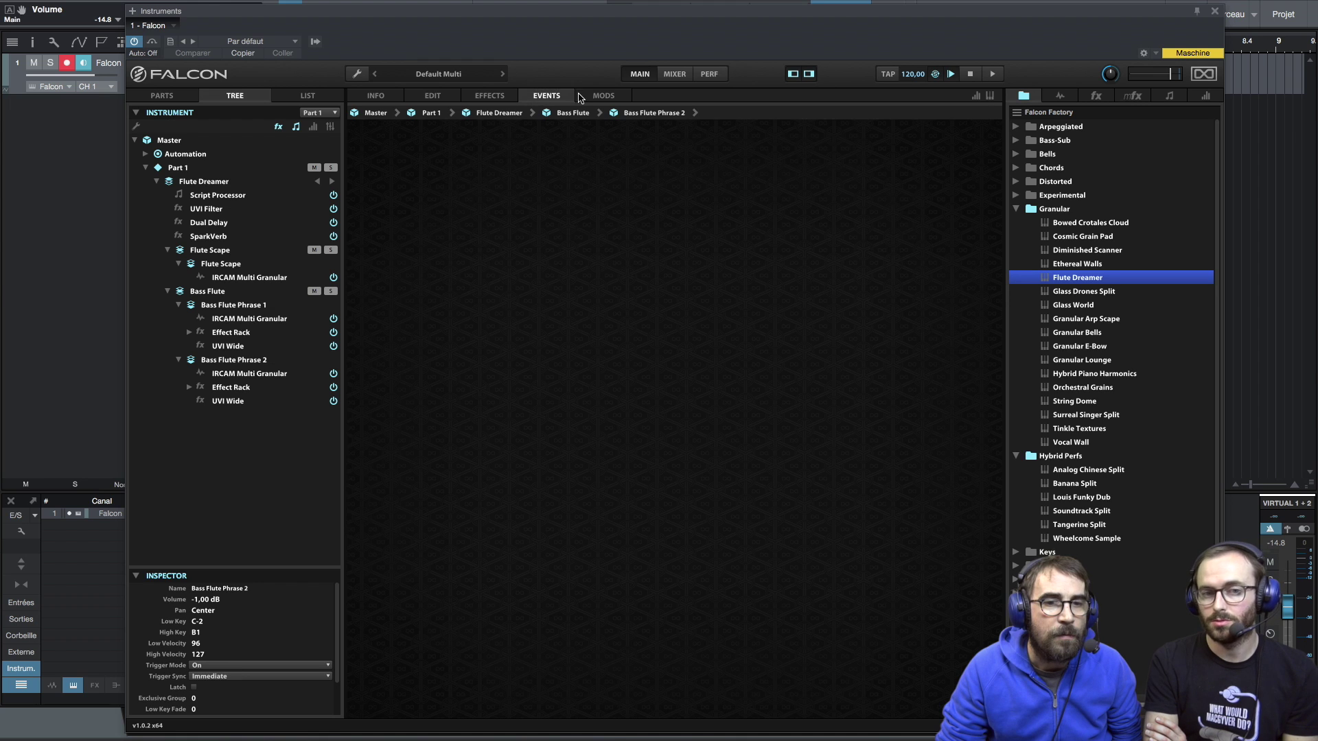
pyautogui.click(604, 96)
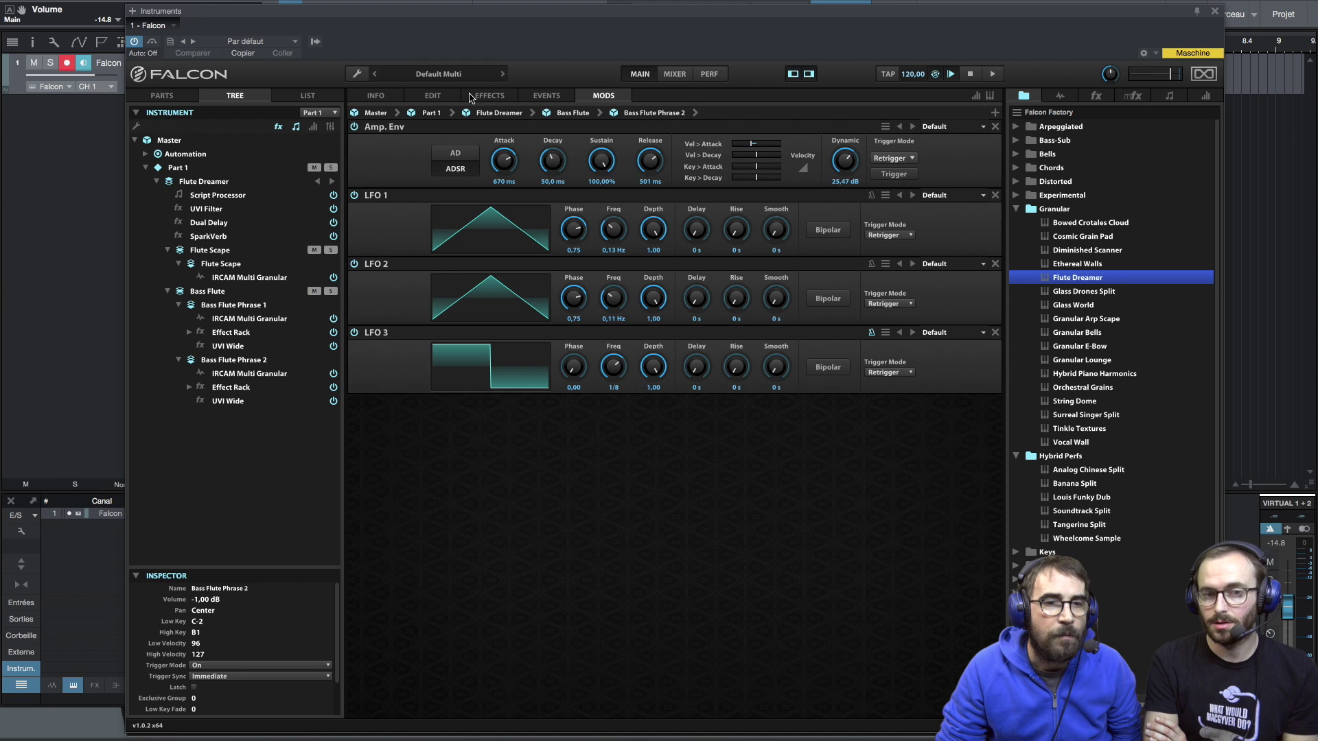
pyautogui.click(432, 97)
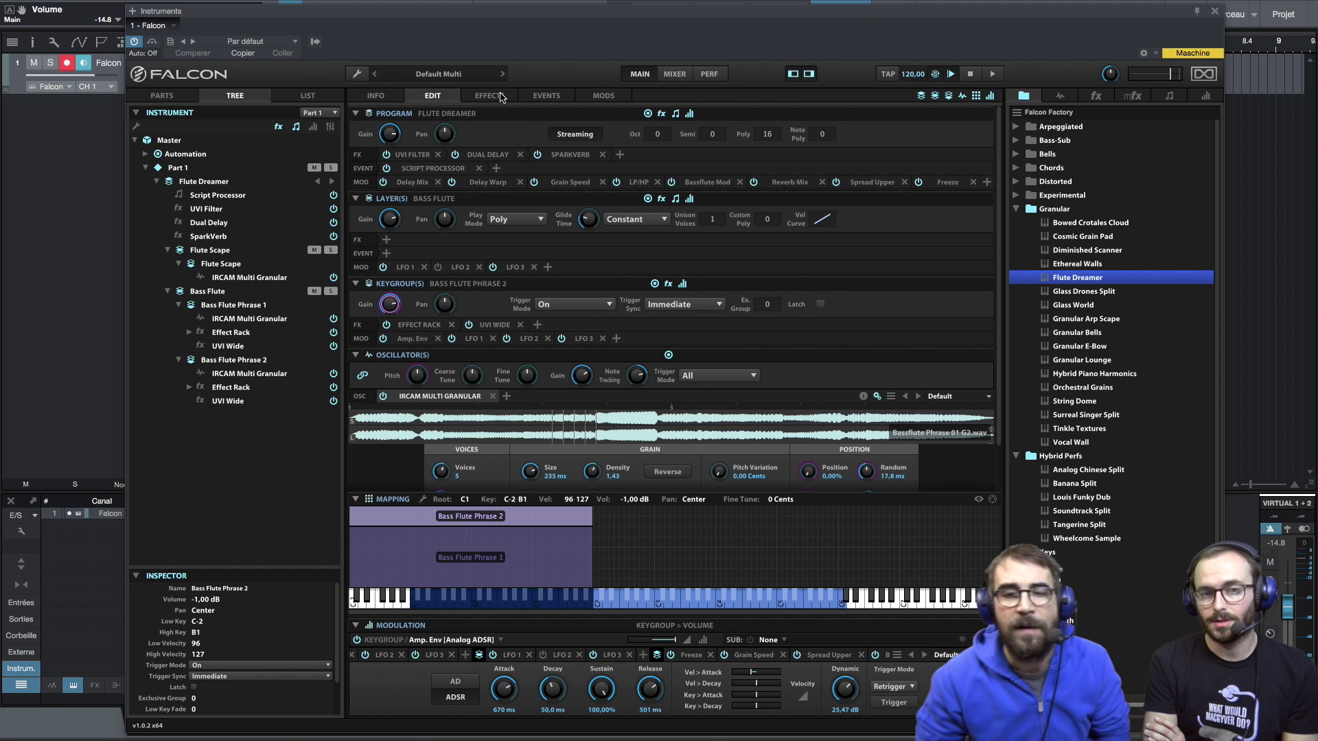
pyautogui.click(375, 96)
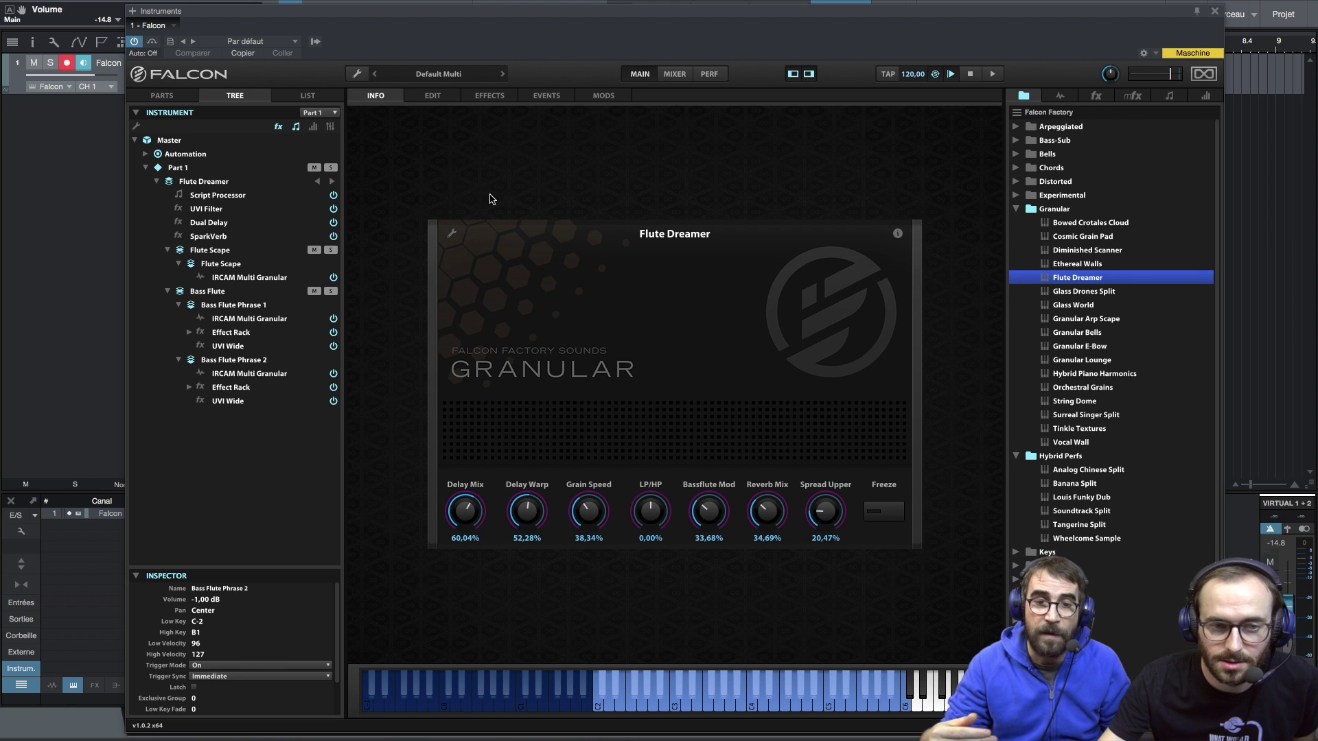
# Enable editing of Flute Dreamer's macro layout and move the Grain Speed, LP/HP and Reverb Mix knobs up onto the background artwork.
pyautogui.click(454, 237)
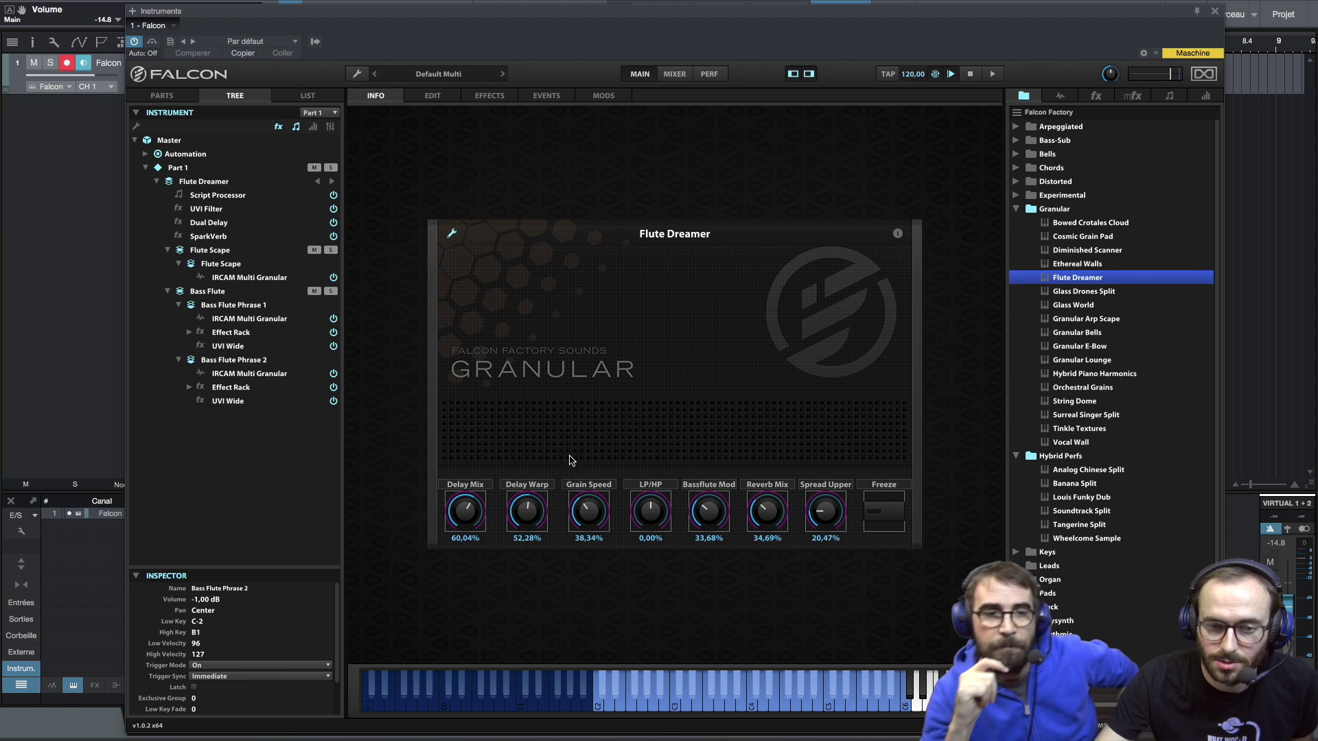
pyautogui.moveTo(596, 507); pyautogui.dragTo(689, 345)
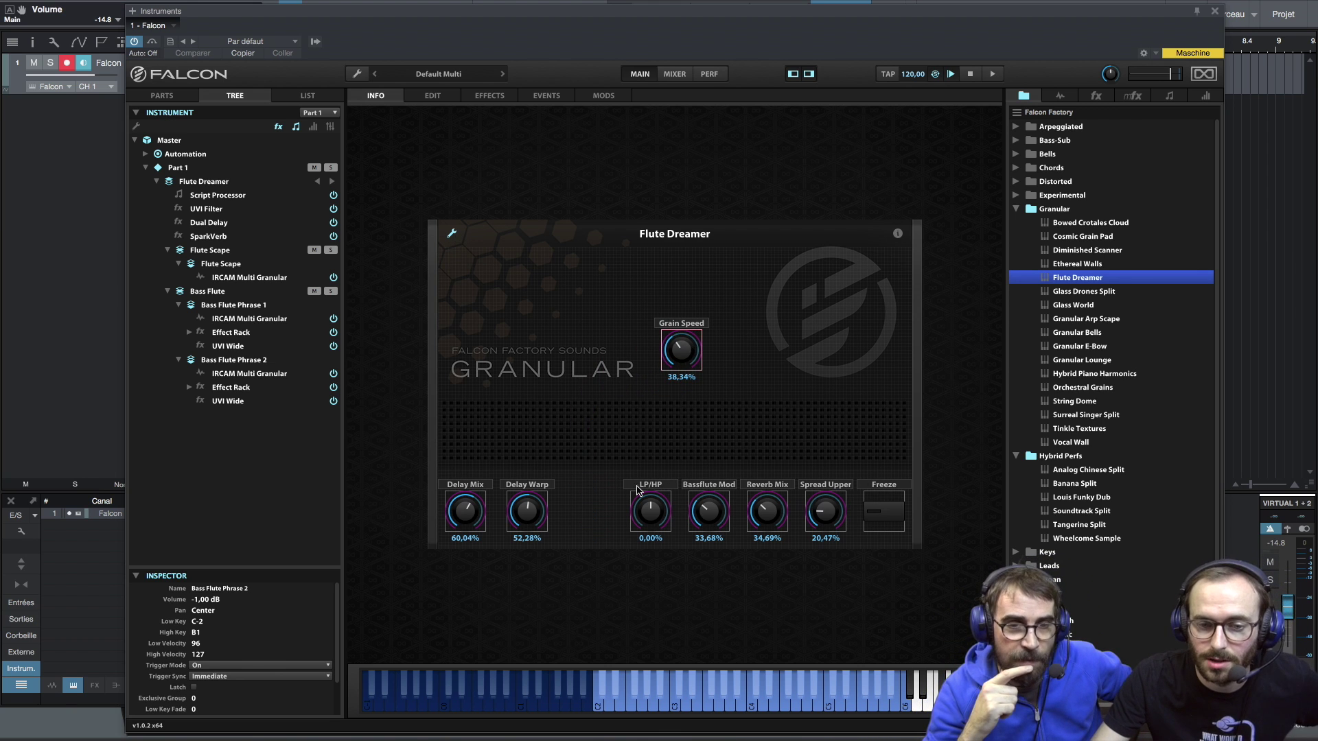
pyautogui.moveTo(641, 491); pyautogui.dragTo(556, 285)
pyautogui.rightClick(633, 292)
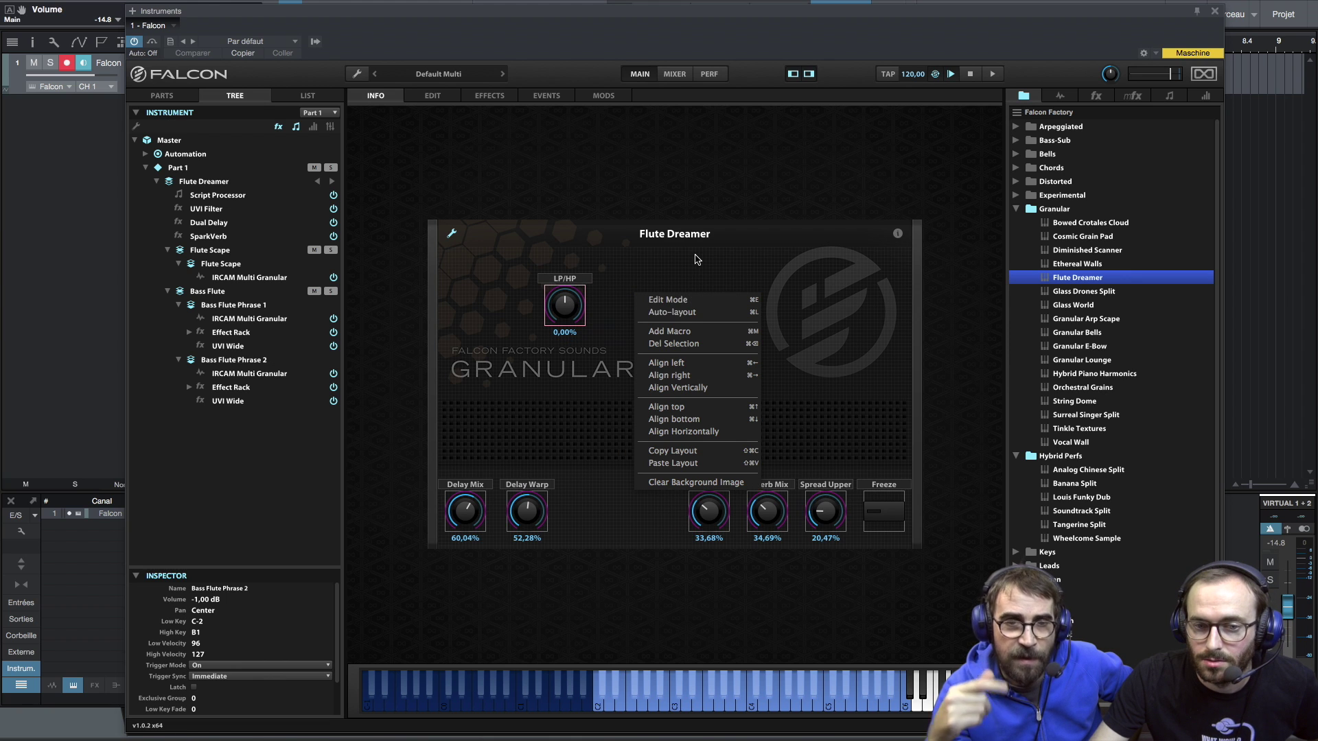
pyautogui.click(816, 411)
pyautogui.moveTo(790, 512); pyautogui.dragTo(811, 398)
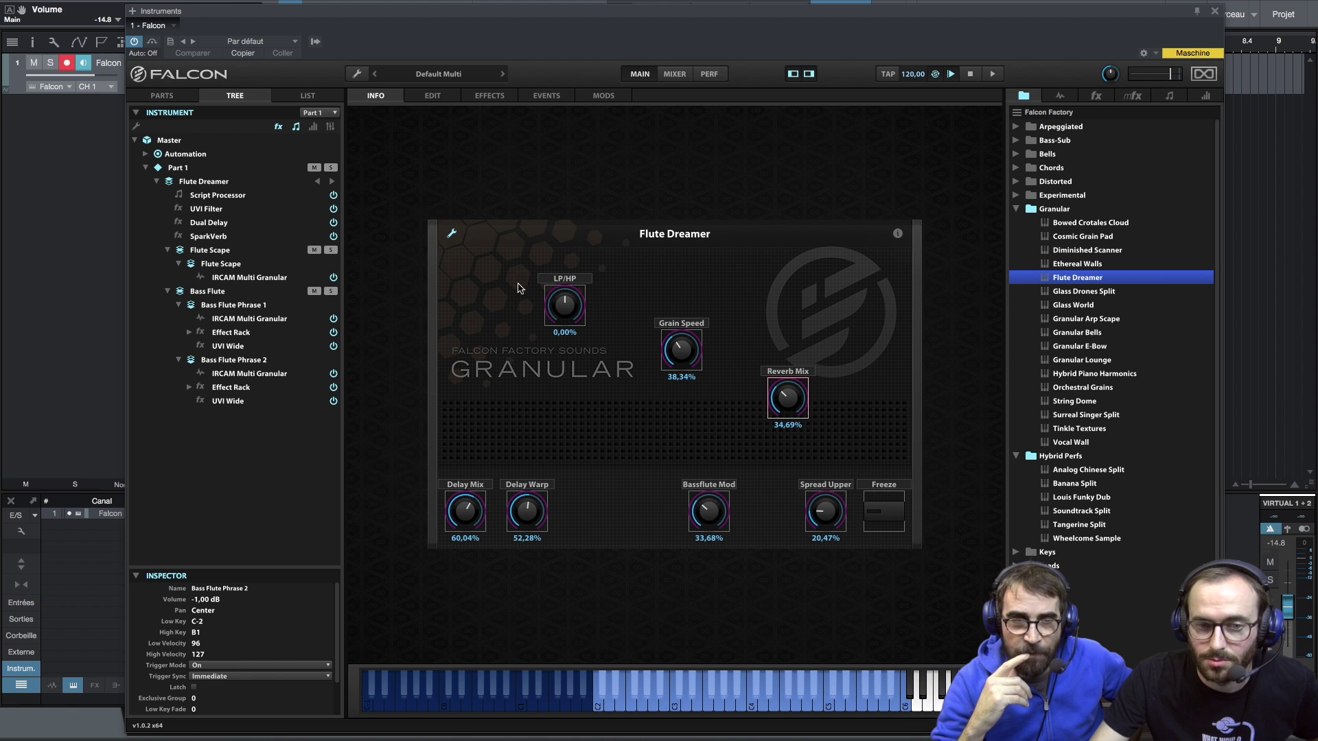
# Add a new macro knob to Flute Dreamer, place it below the GRANULAR title, and leave the layout's edit mode.
pyautogui.rightClick(636, 290)
pyautogui.click(663, 308)
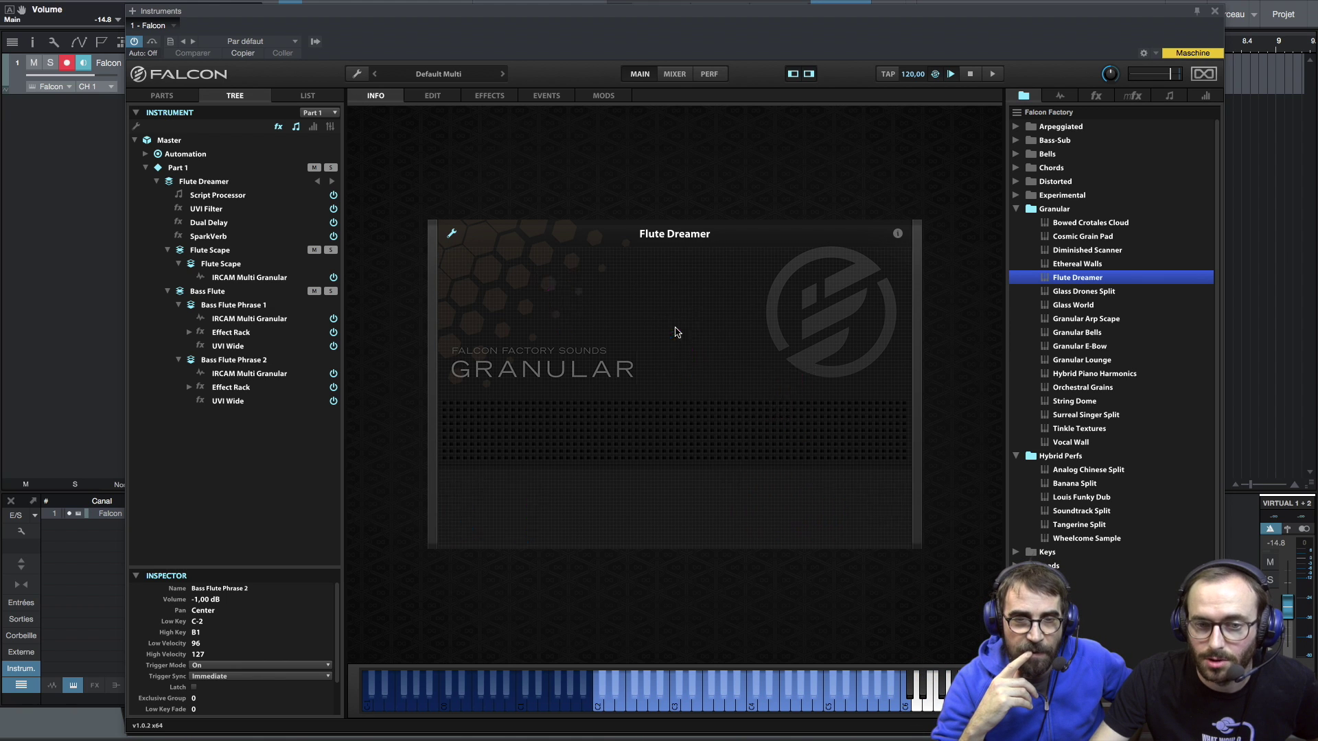
pyautogui.moveTo(468, 278); pyautogui.dragTo(624, 437)
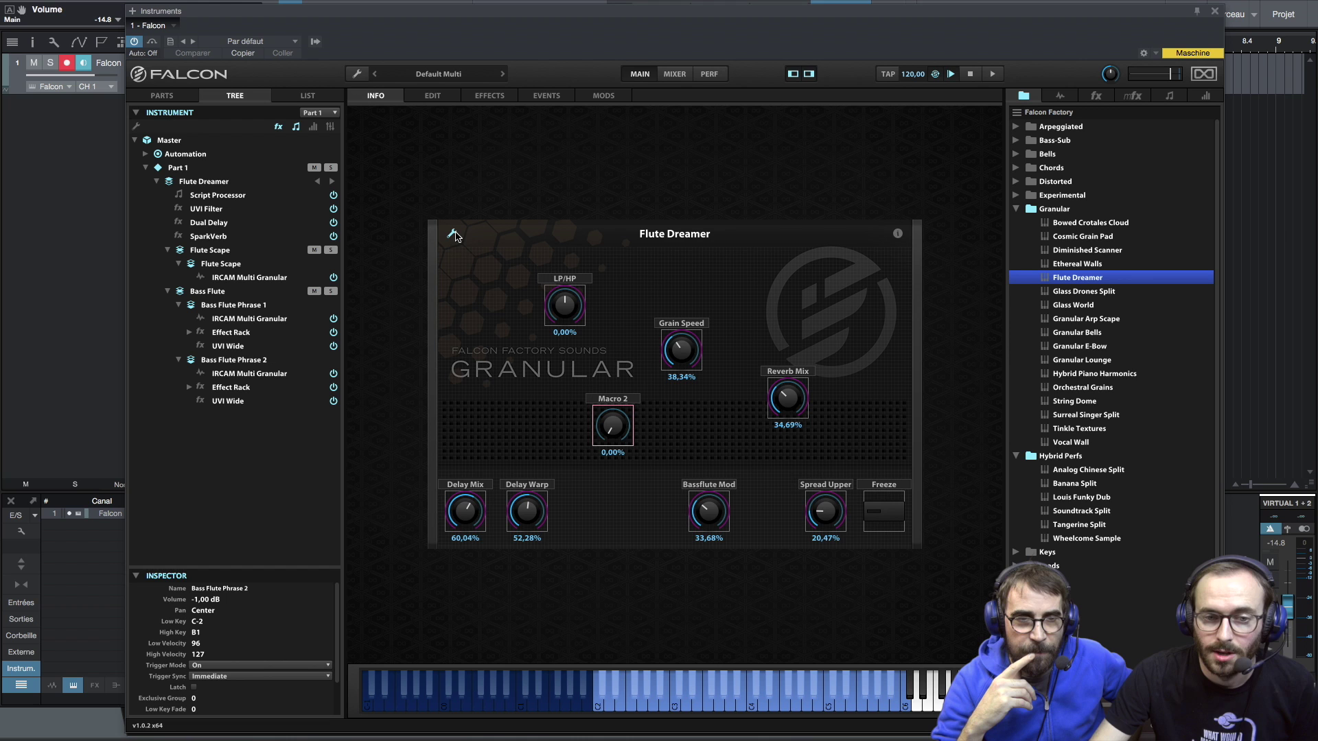
pyautogui.click(452, 234)
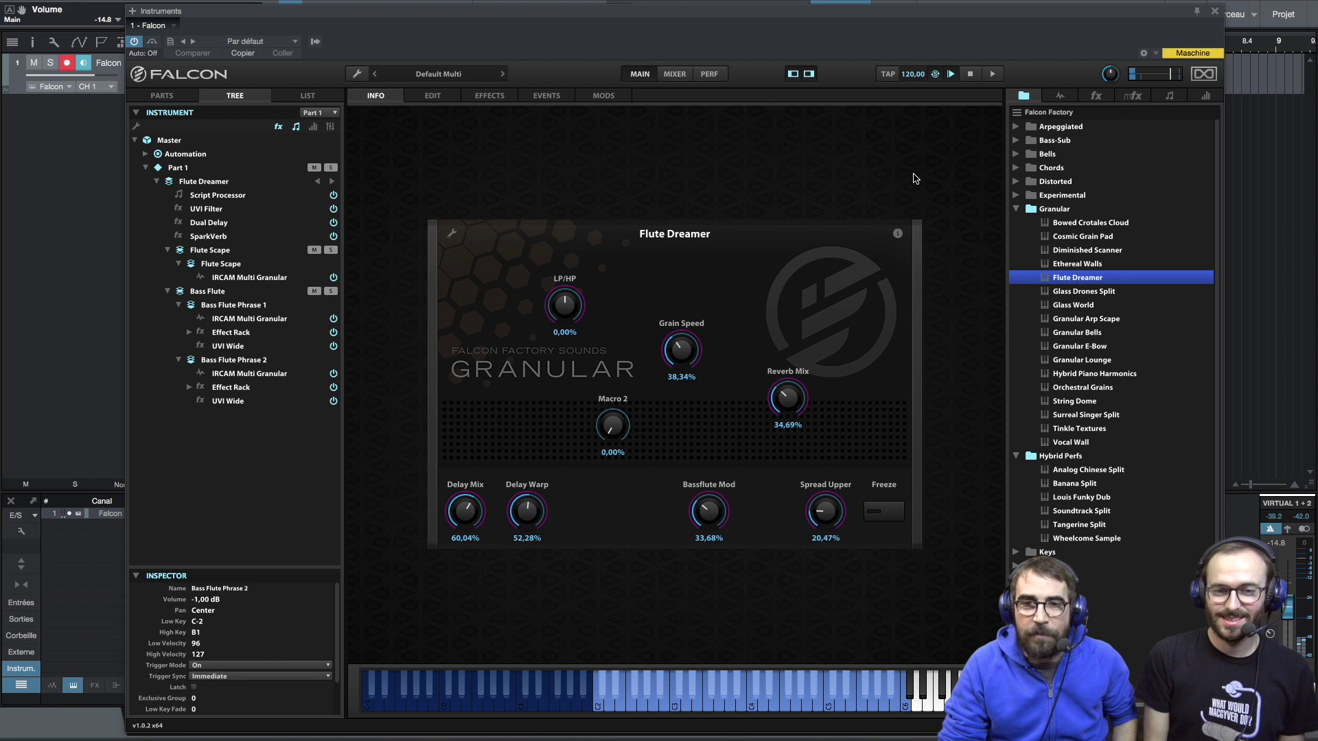
# Look through the Falcon Factory preset categories, viewing the Arpeggiated and Experimental folders and collapsing every open folder.
pyautogui.click(1017, 128)
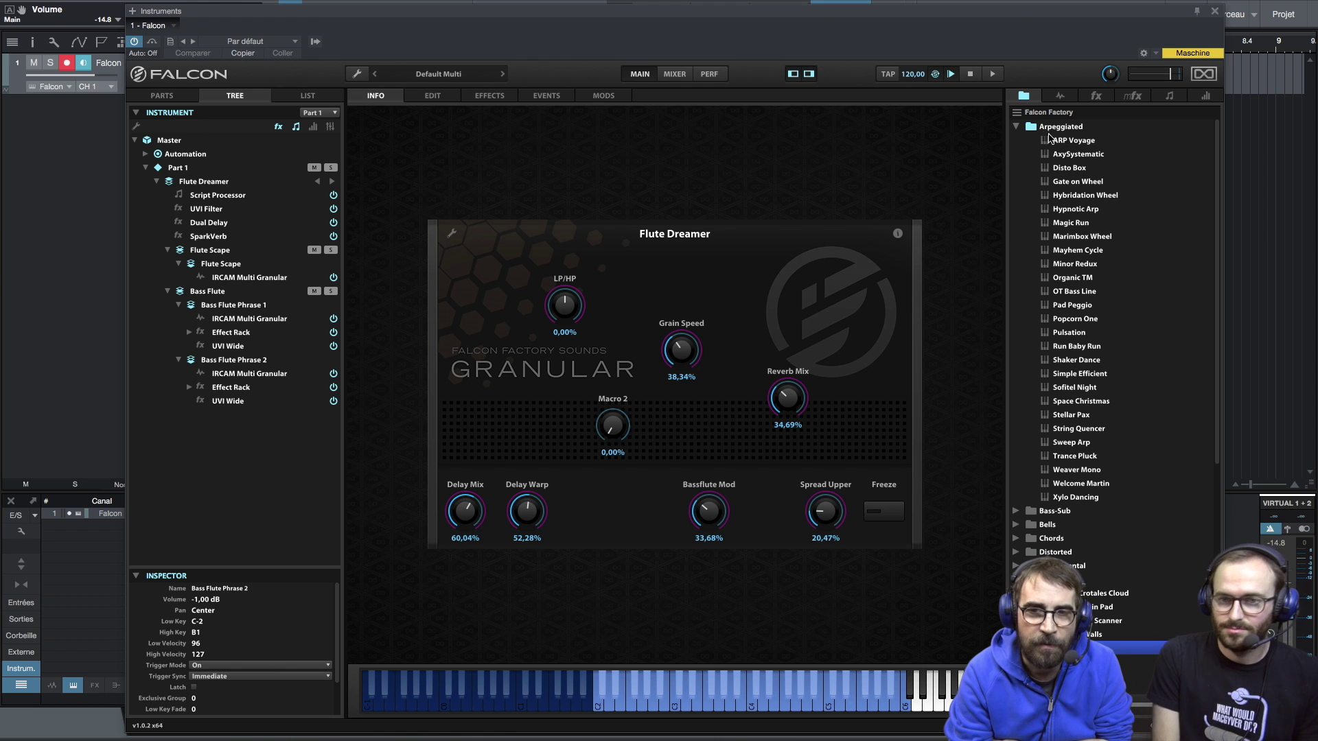
pyautogui.click(1016, 126)
pyautogui.click(1016, 209)
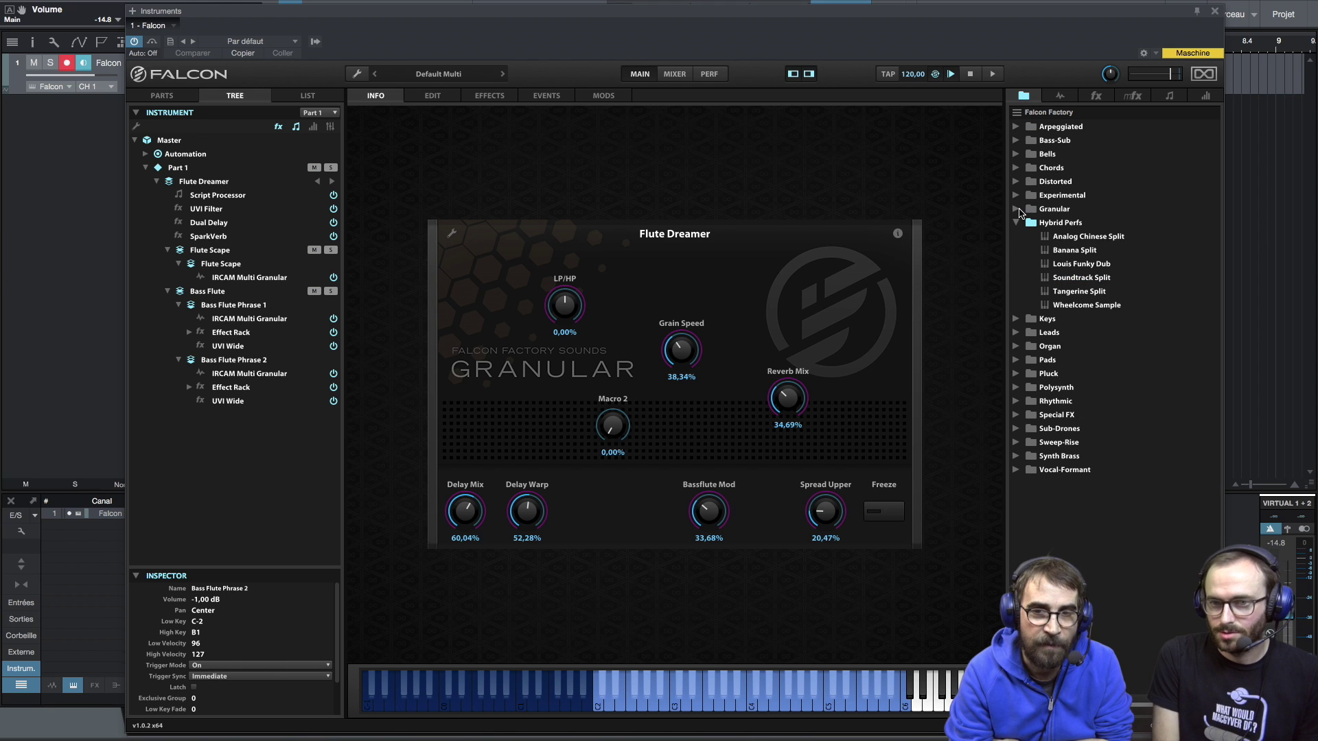
pyautogui.click(1017, 223)
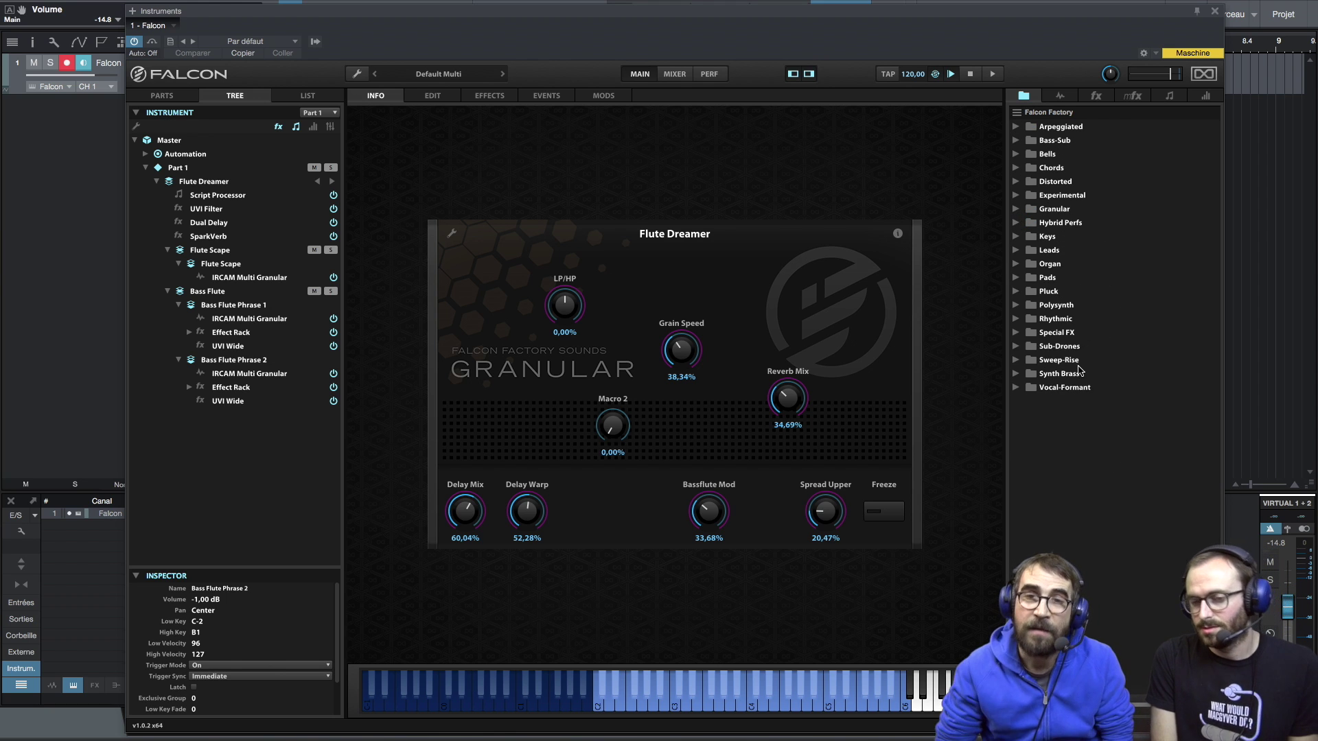
pyautogui.click(1016, 196)
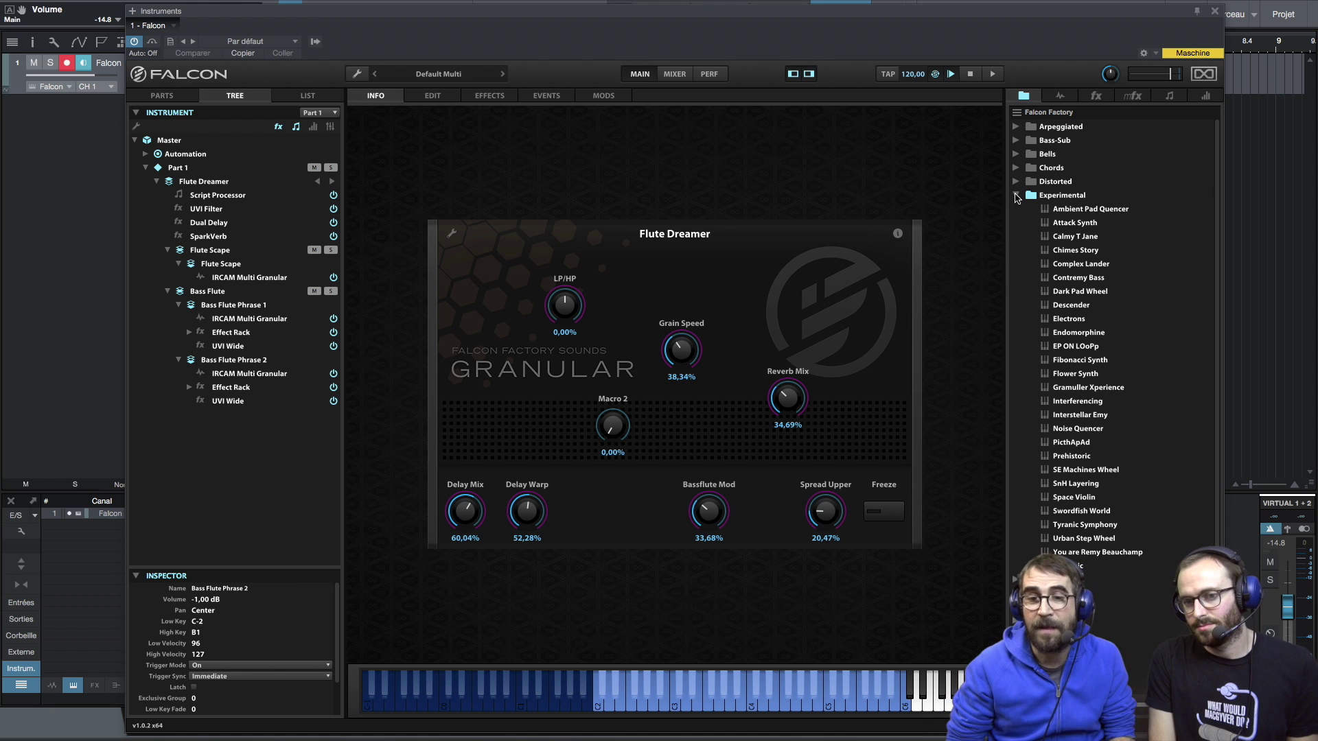
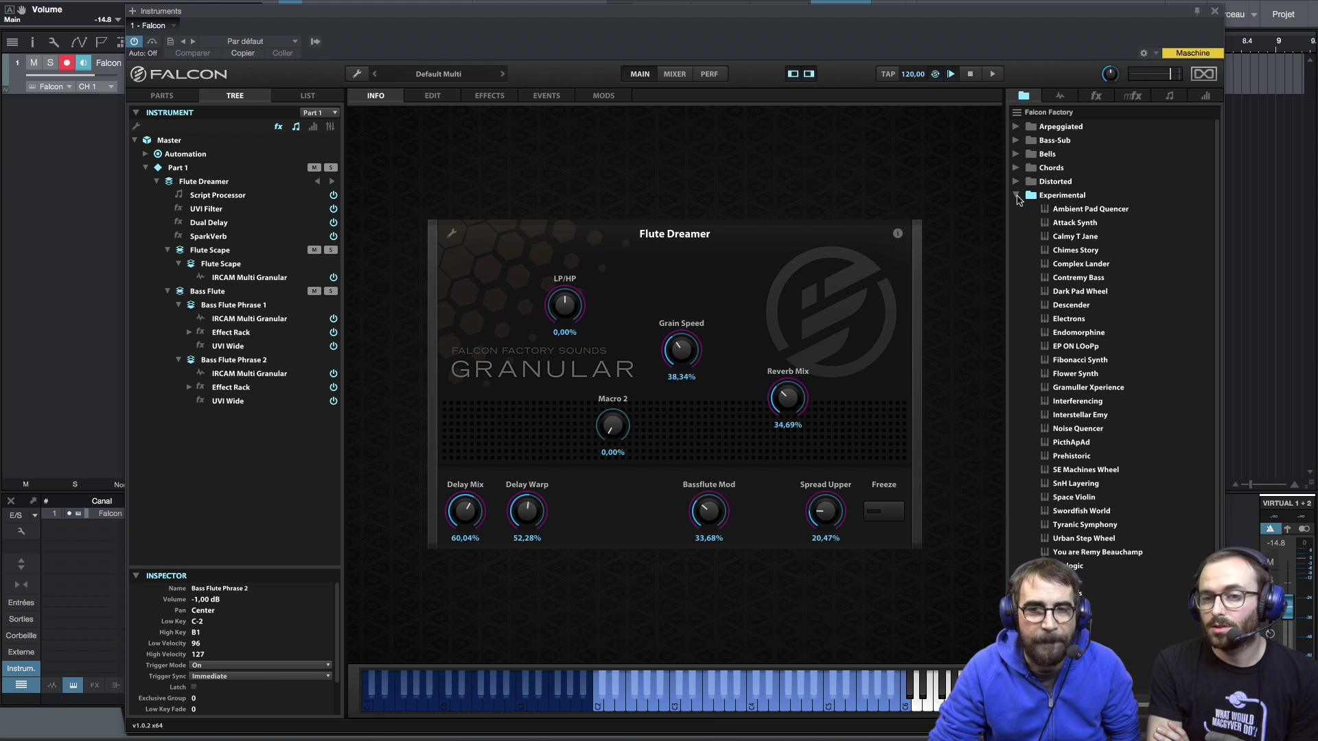
pyautogui.click(1016, 195)
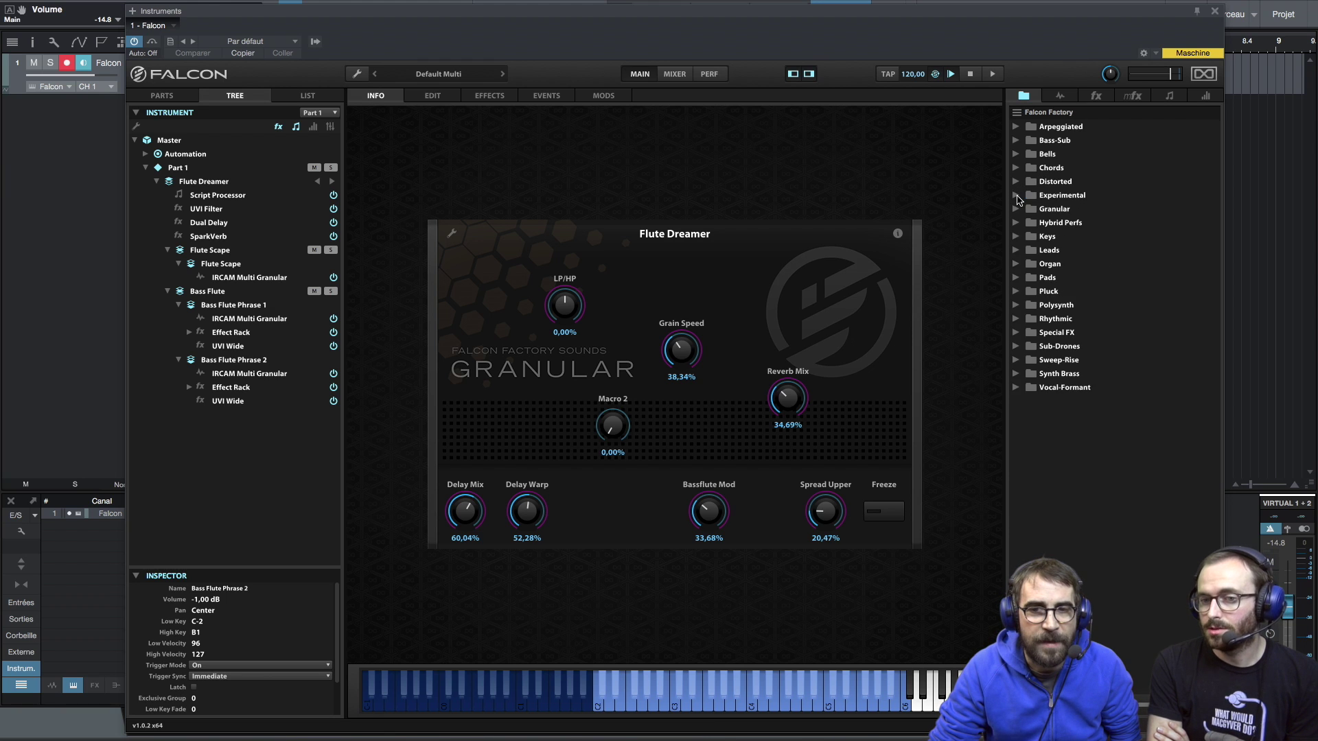
pyautogui.click(1017, 196)
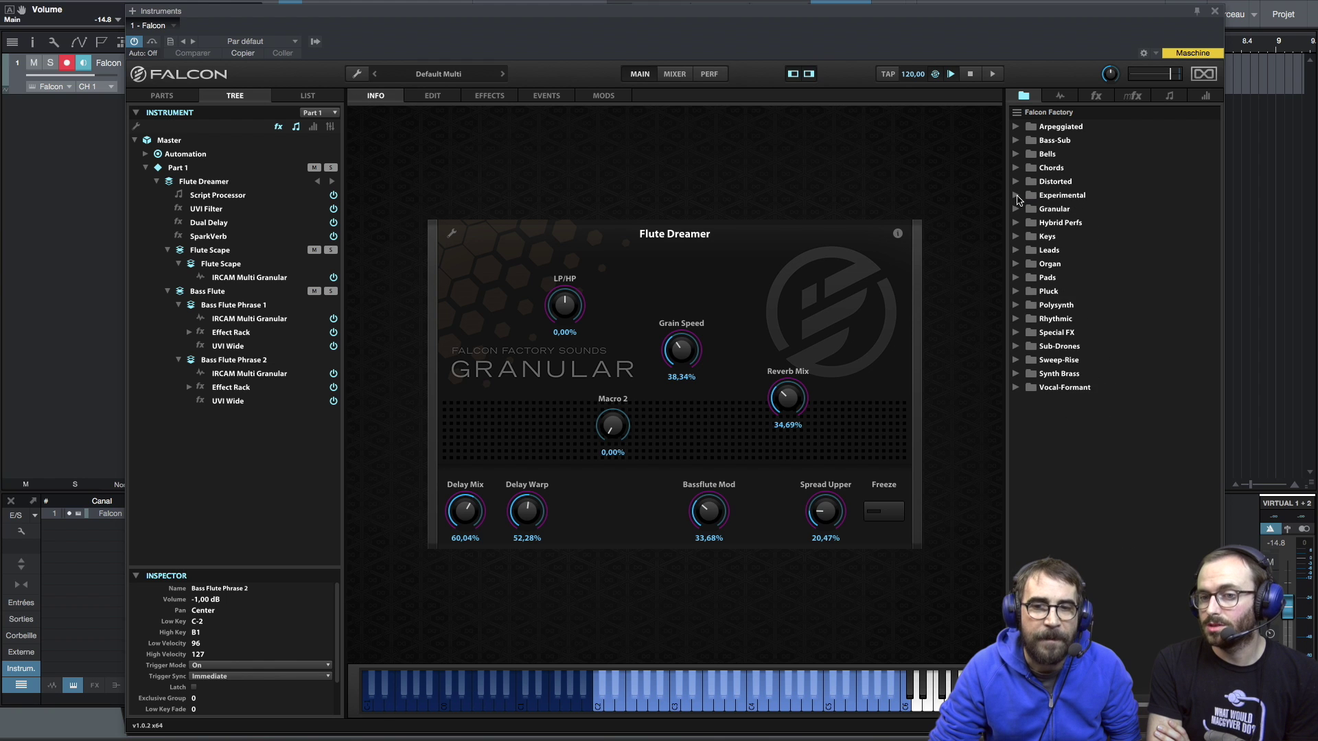
pyautogui.click(1017, 195)
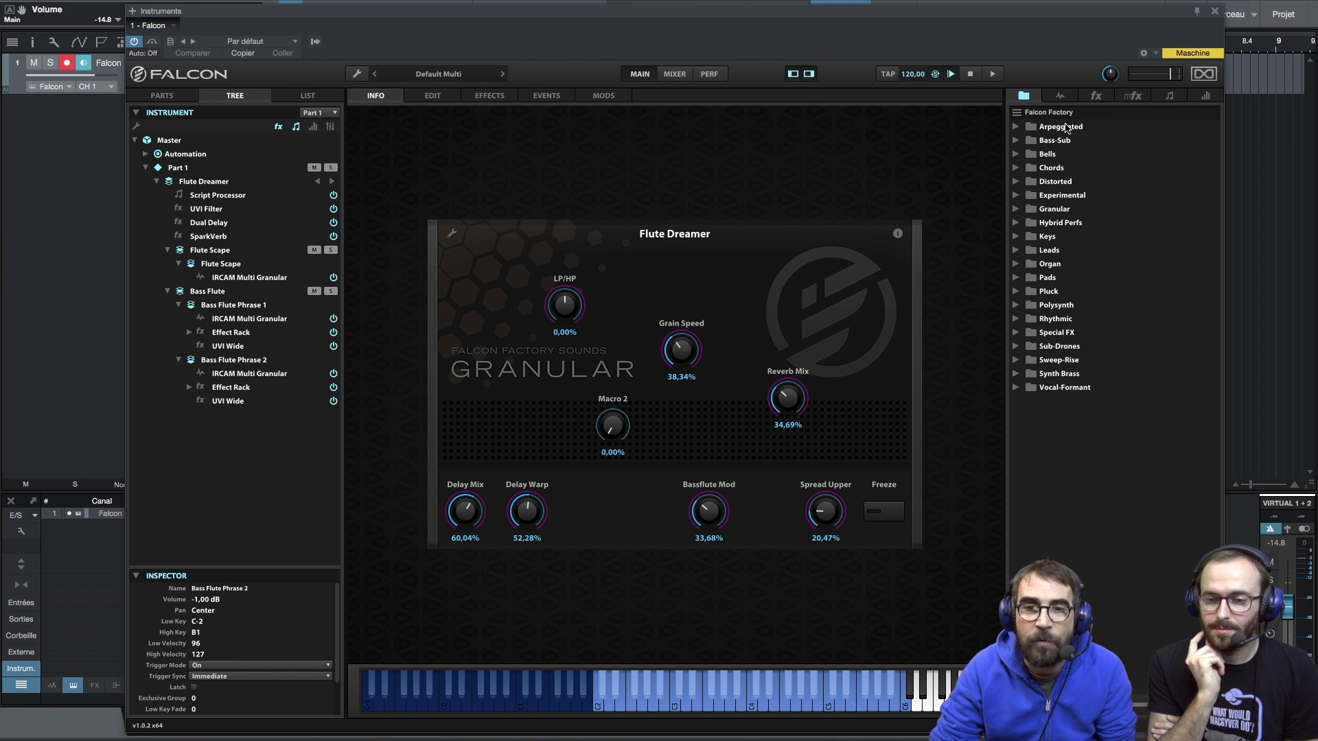
pyautogui.click(1017, 128)
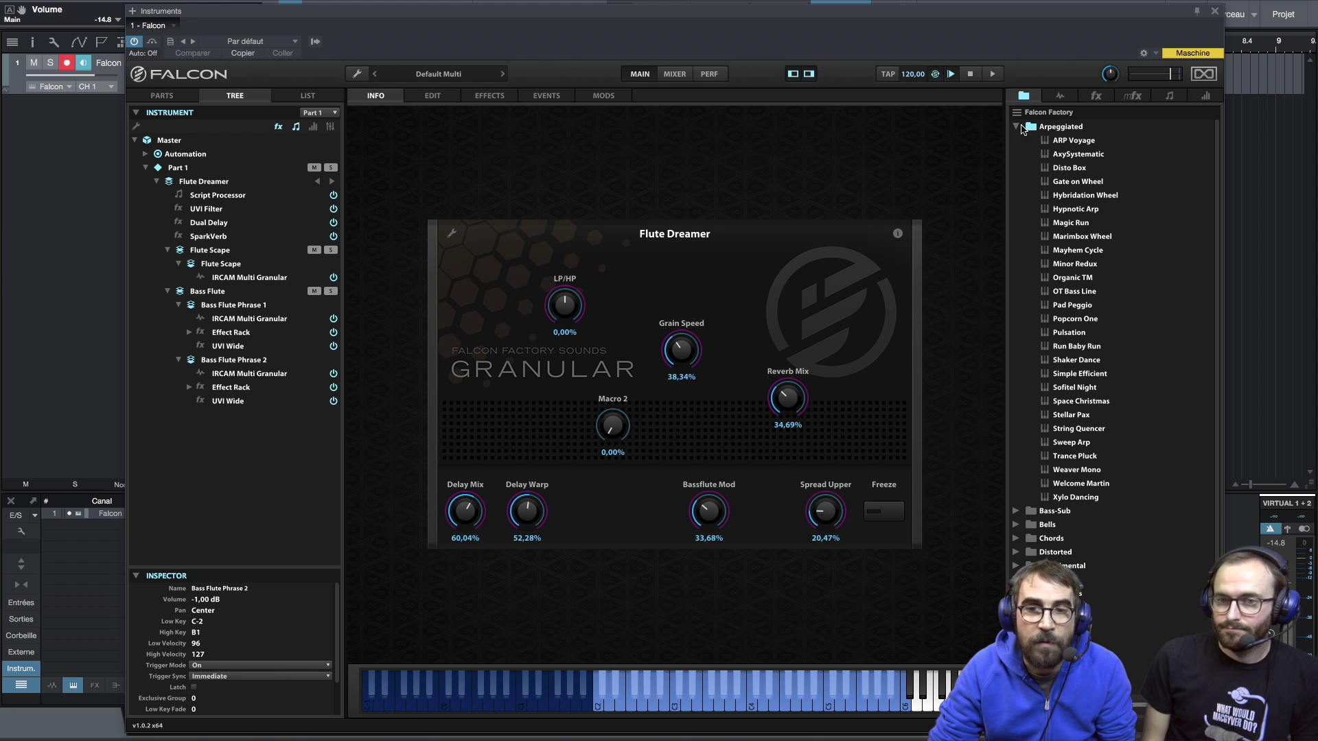
pyautogui.click(1017, 128)
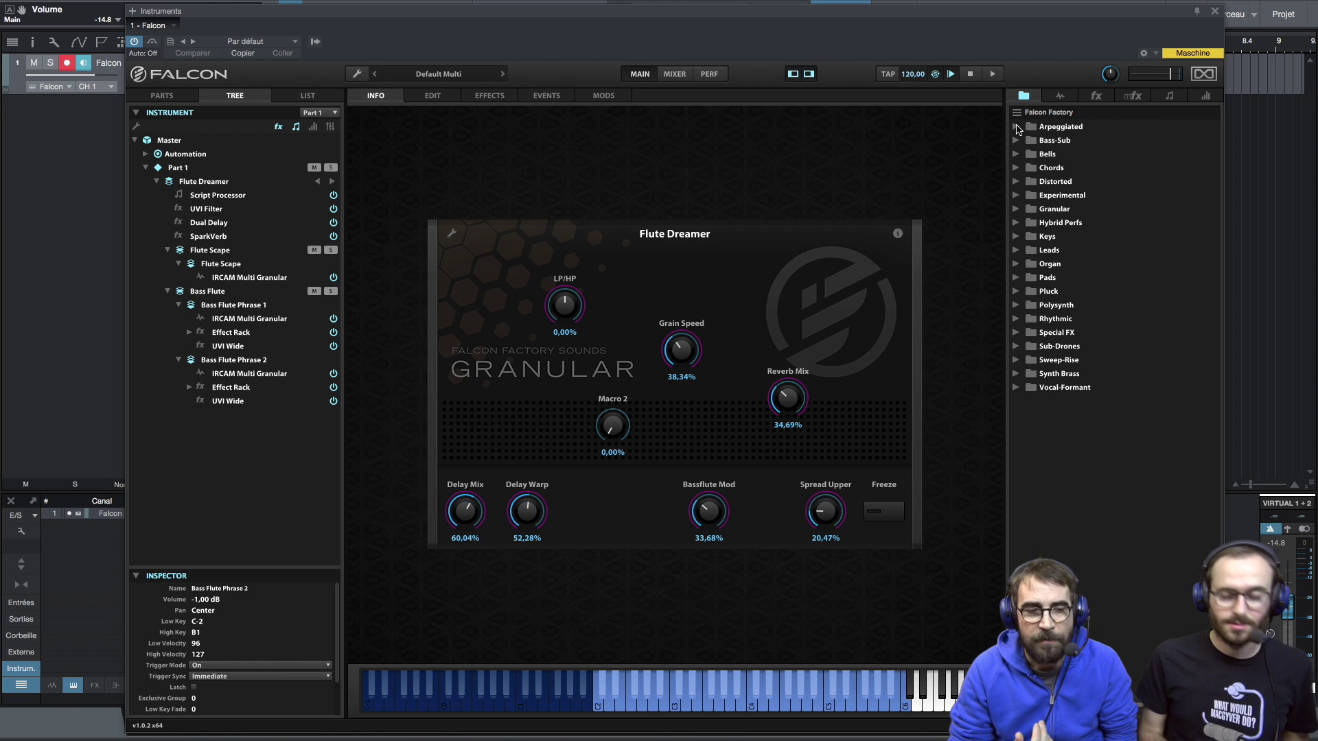
# Look through the browser's oscillator, effect, multi-effect, event processor and modulator lists.
pyautogui.click(1062, 97)
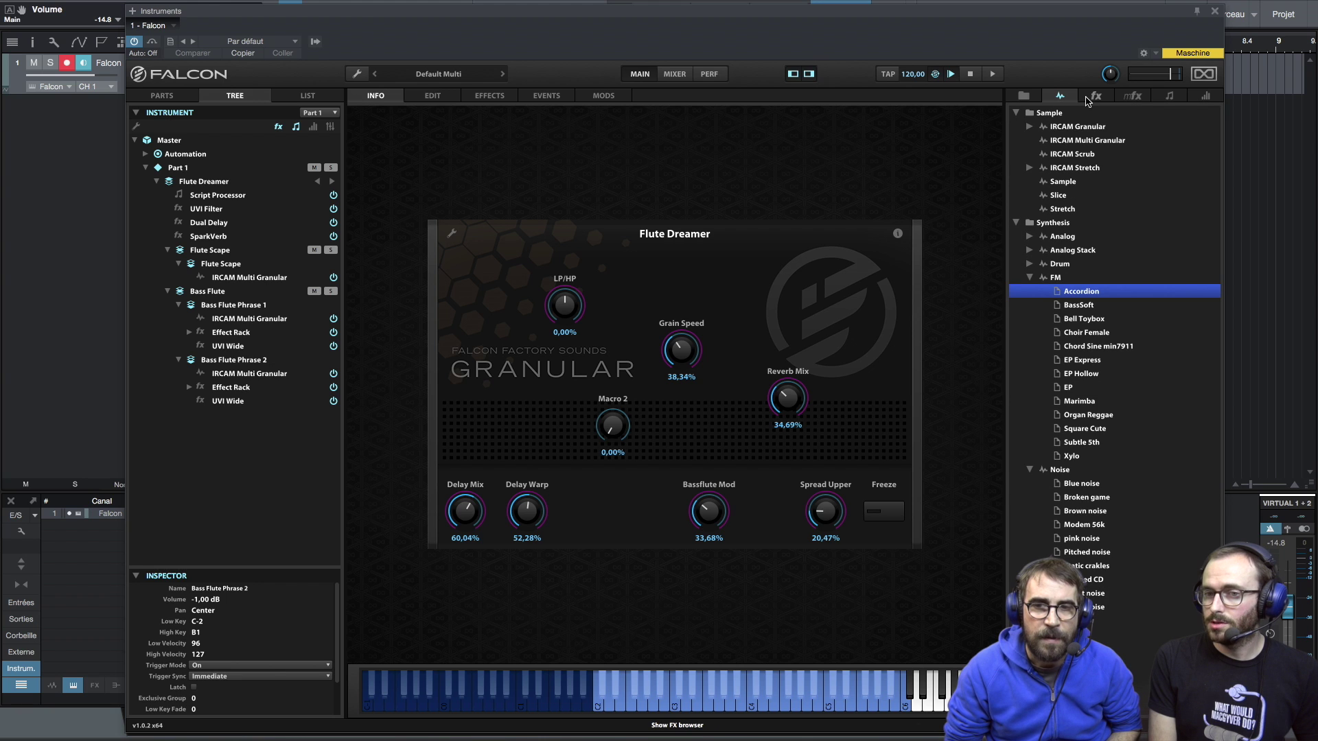
pyautogui.click(1024, 96)
pyautogui.click(1058, 100)
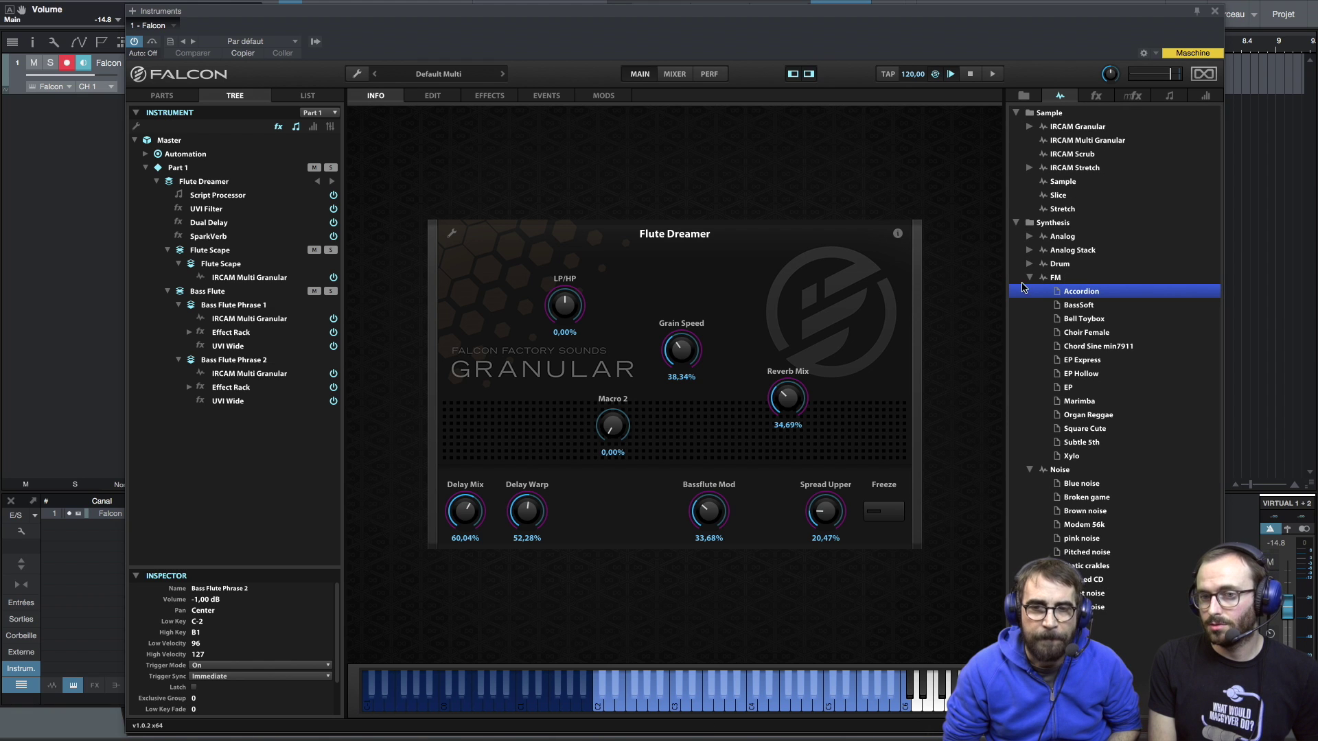
pyautogui.click(1095, 98)
pyautogui.click(1133, 98)
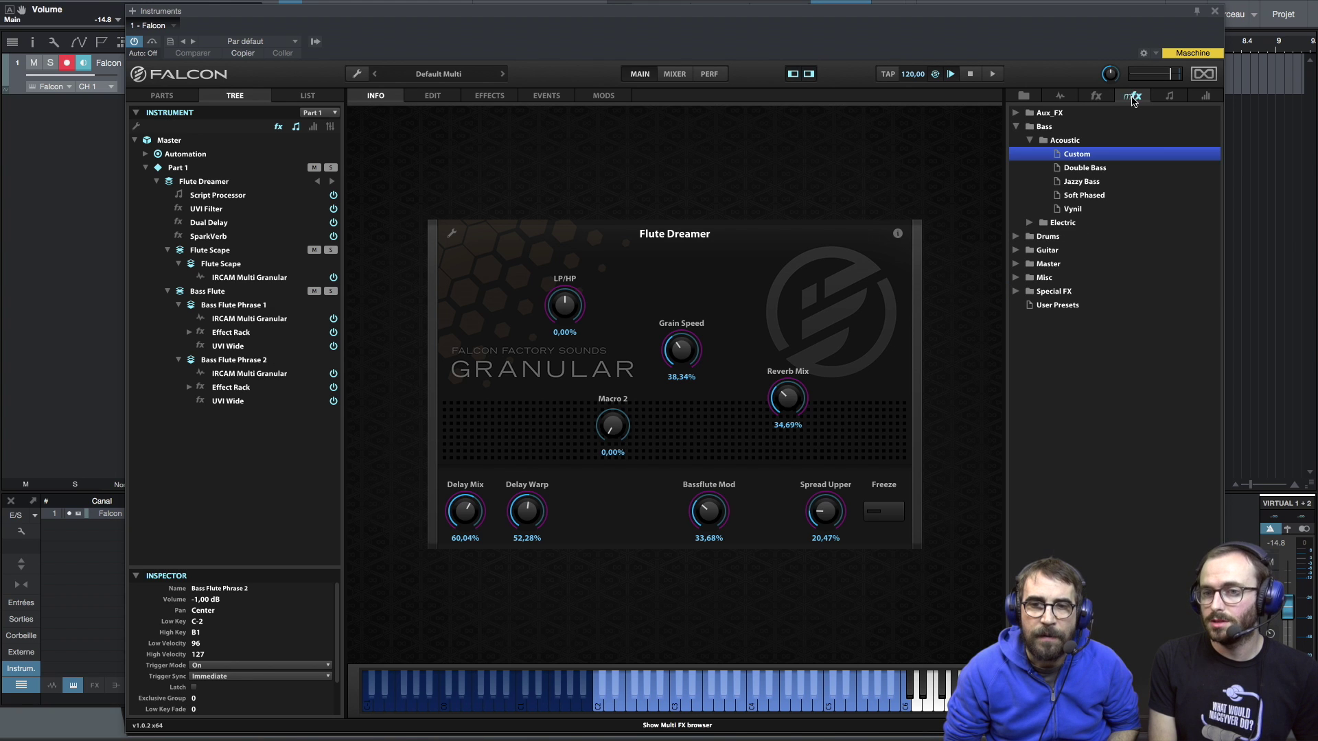
pyautogui.click(1170, 97)
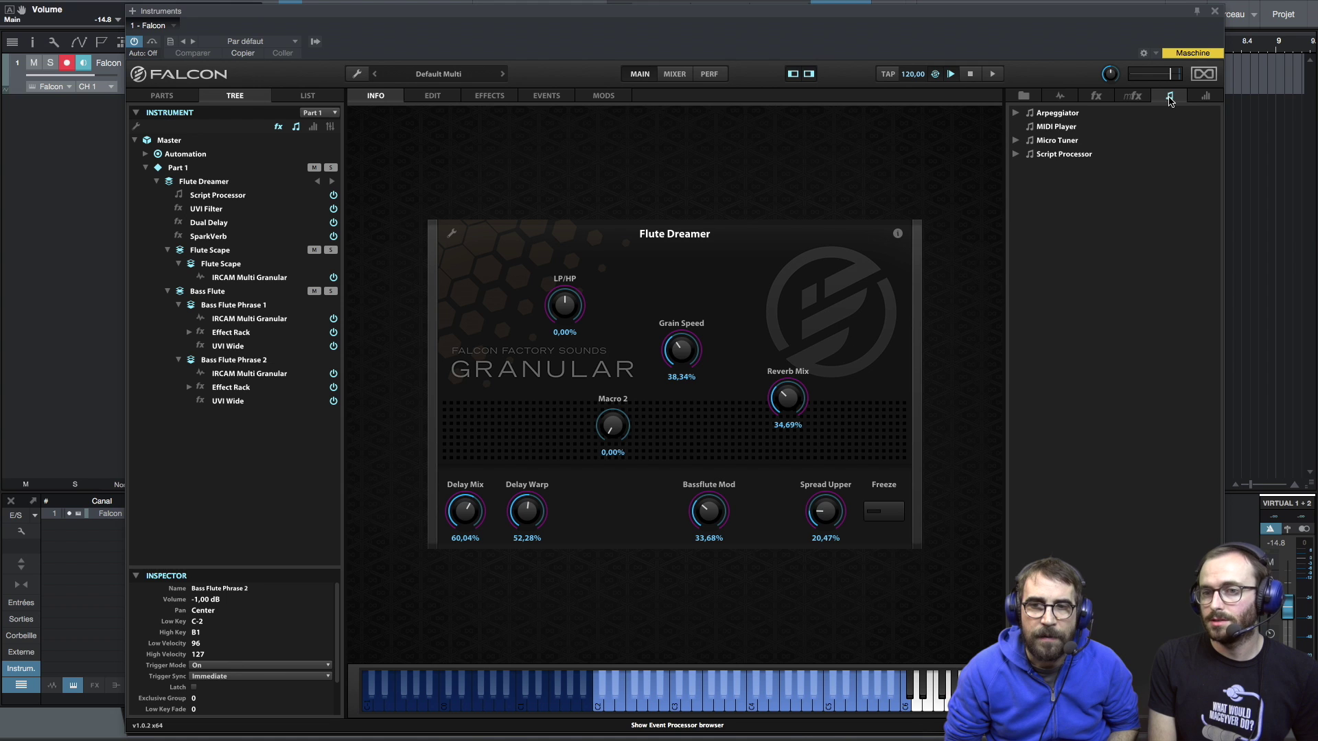
pyautogui.click(1206, 96)
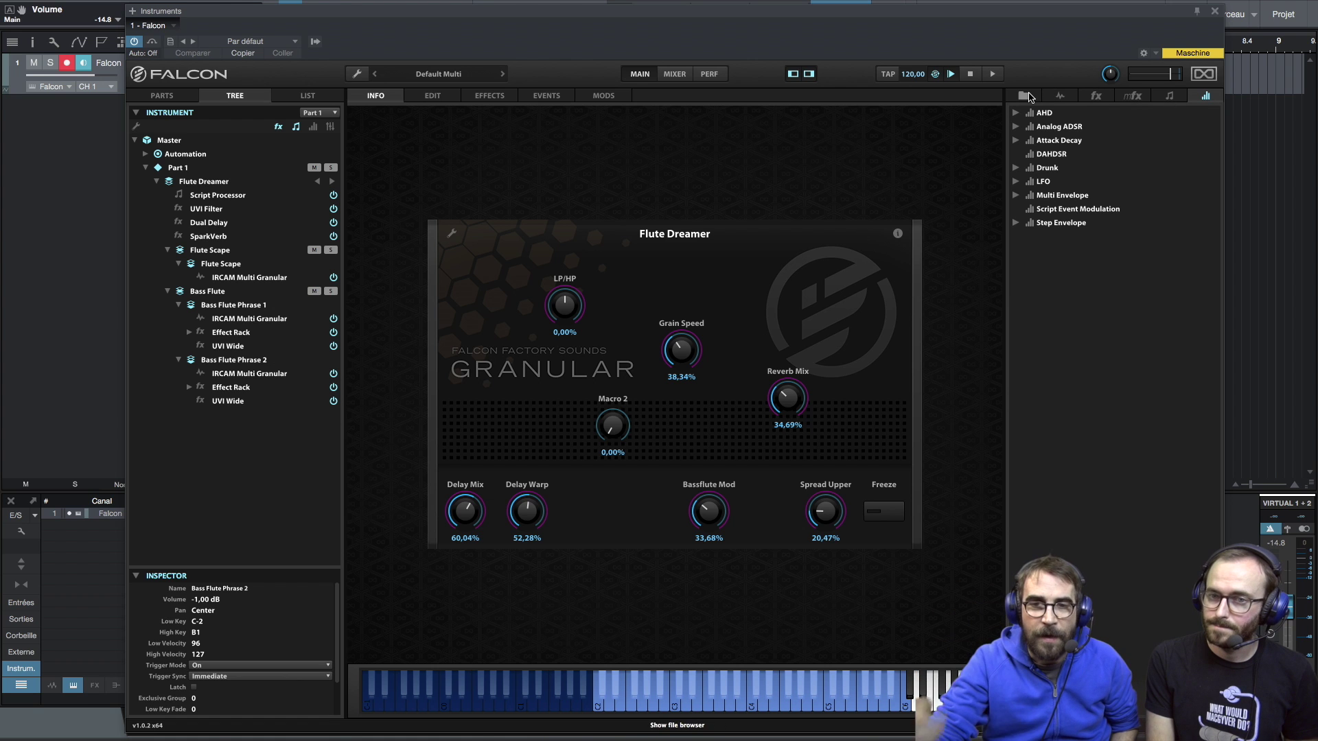
# Load the Arpeggiated preset ARP Voyage and set Pad Resonance to 77.87%, Fast Melody Detune to 5.61% and Slow Melody Detune to 53.70%.
pyautogui.click(1025, 96)
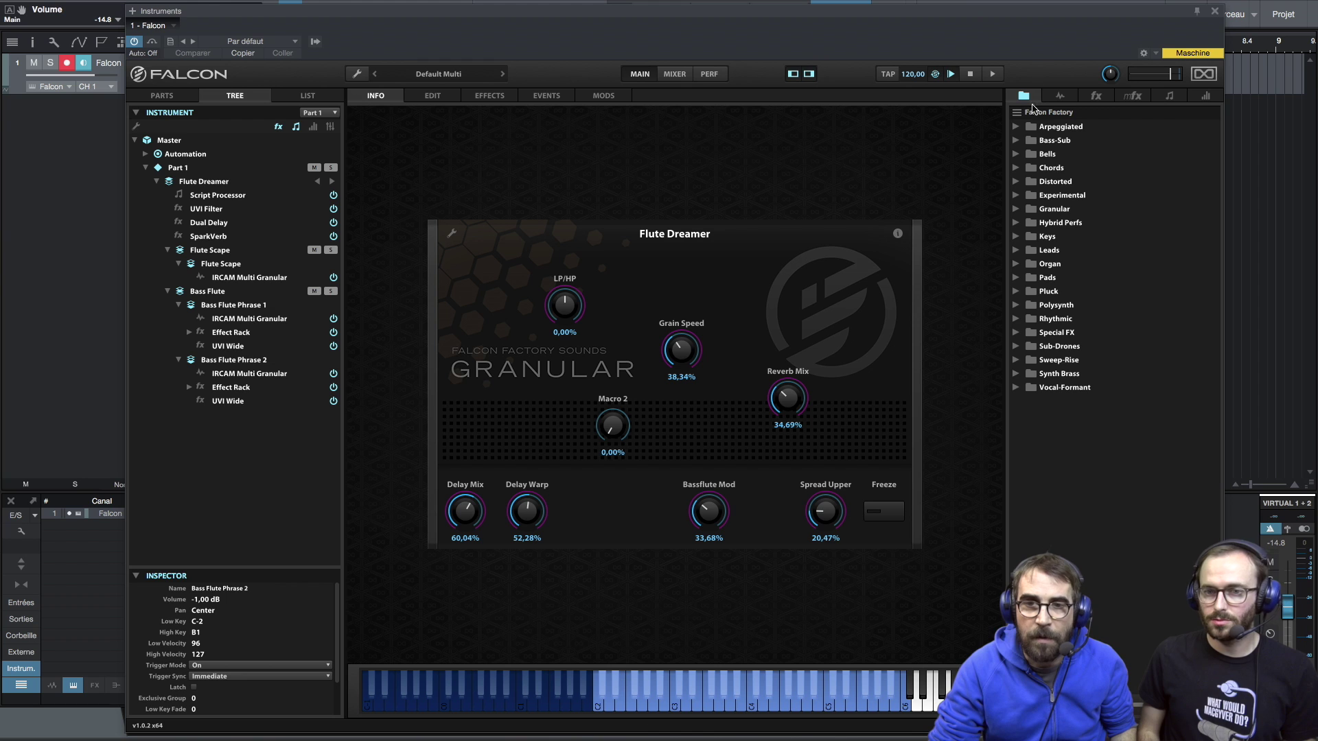
pyautogui.click(1017, 129)
pyautogui.click(1064, 141)
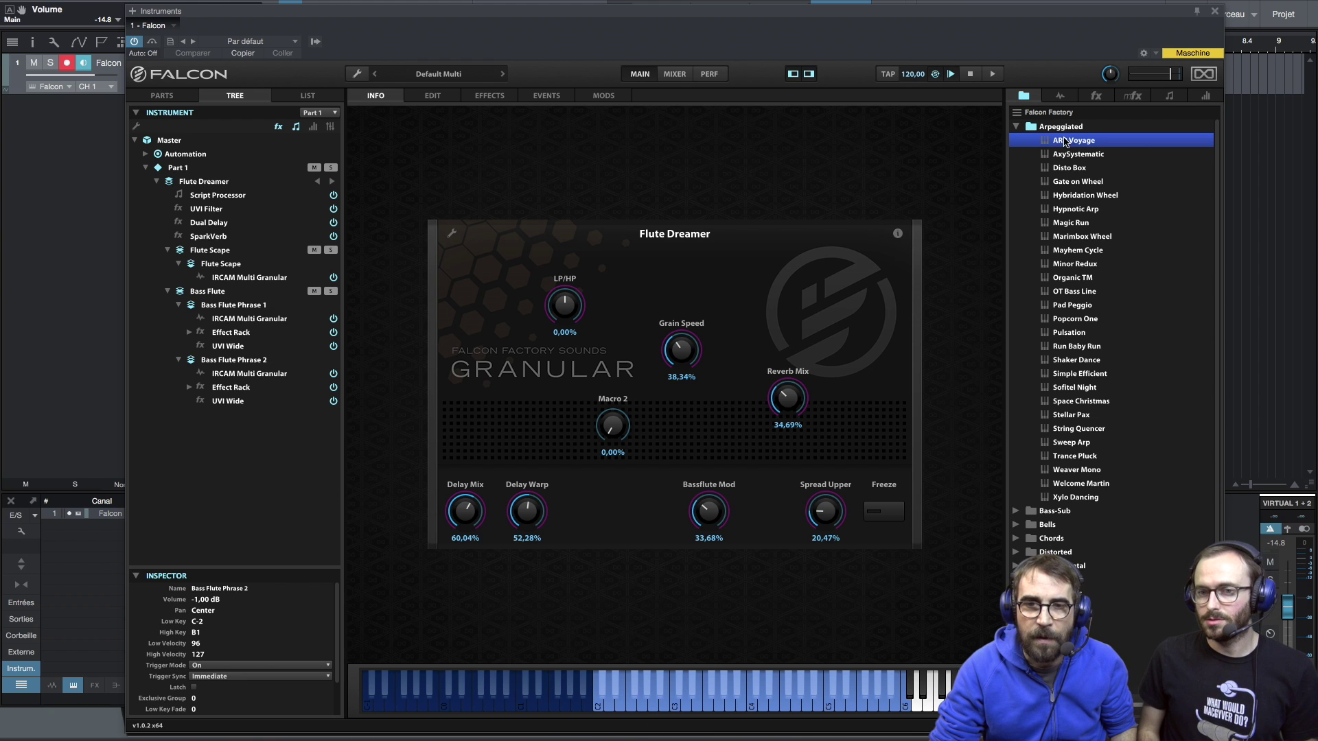
pyautogui.doubleClick(1072, 142)
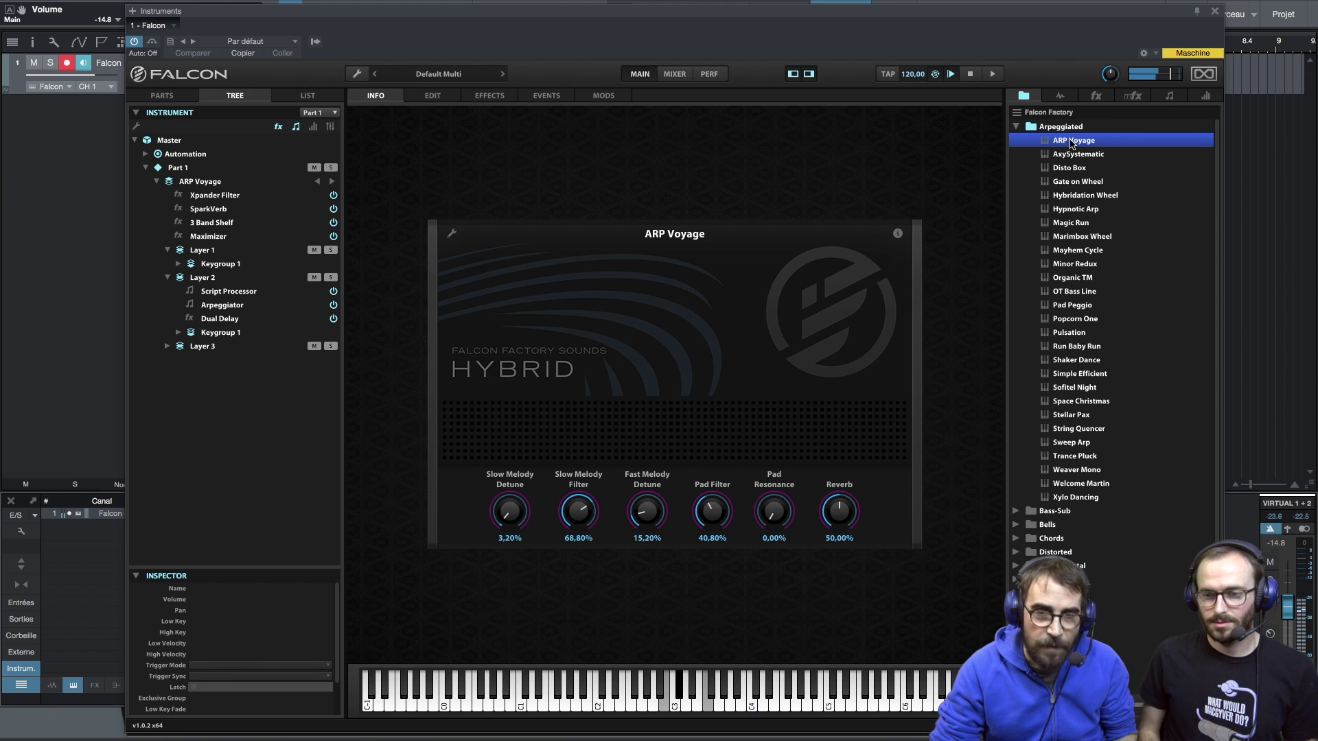
pyautogui.moveTo(786, 519); pyautogui.dragTo(789, 376)
pyautogui.moveTo(652, 508); pyautogui.dragTo(592, 598)
pyautogui.moveTo(520, 513); pyautogui.dragTo(528, 421)
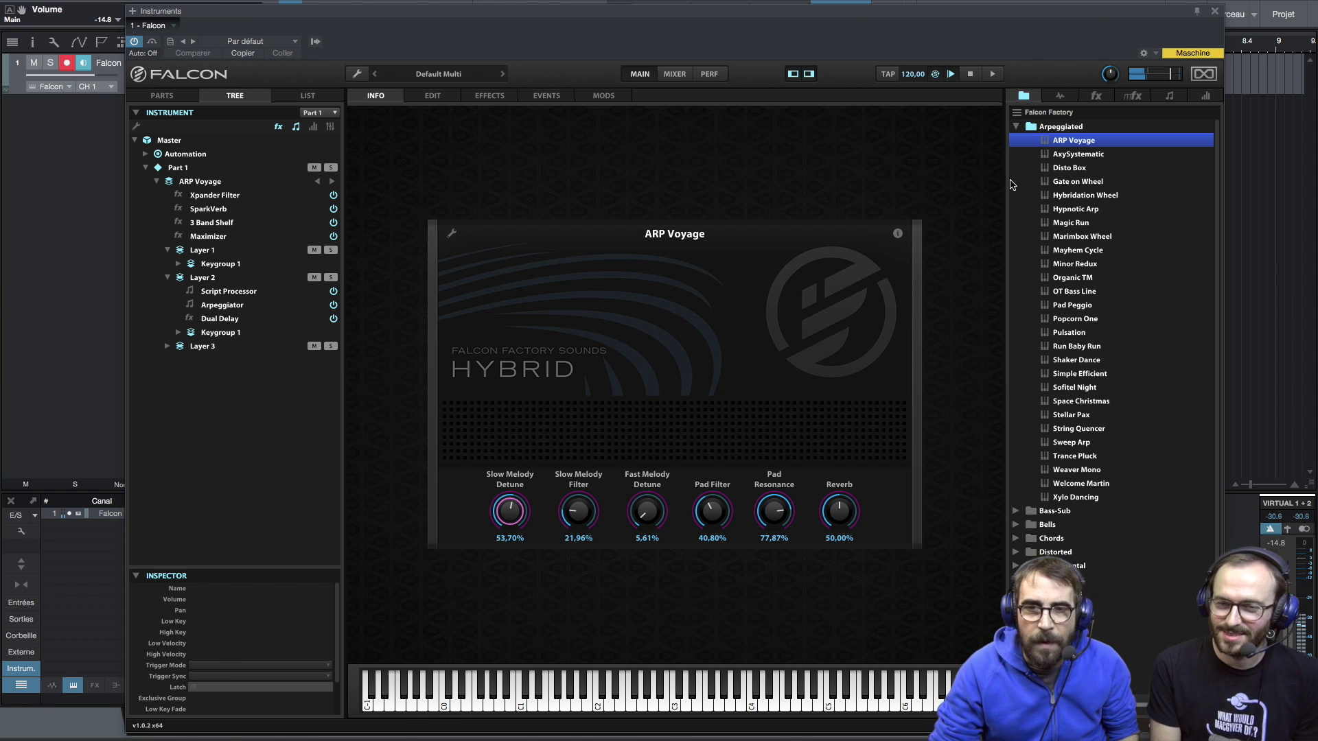
# Load the Disto Box preset and set Filter Cutoff to -45.84%, Filter Resonance to 100% and Delay Mix to 63.44%.
pyautogui.doubleClick(1078, 169)
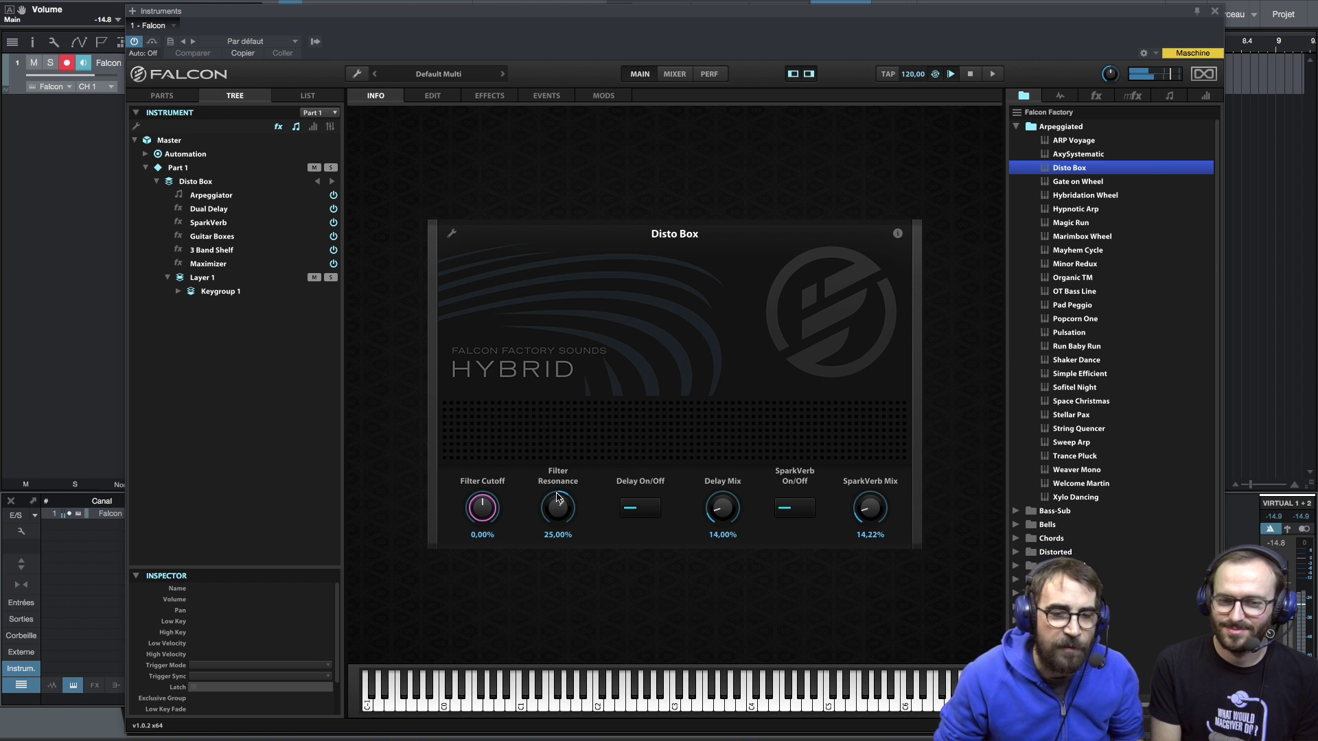
pyautogui.moveTo(559, 514); pyautogui.dragTo(562, 553)
pyautogui.moveTo(482, 509); pyautogui.dragTo(485, 559)
pyautogui.moveTo(560, 505); pyautogui.dragTo(550, 403)
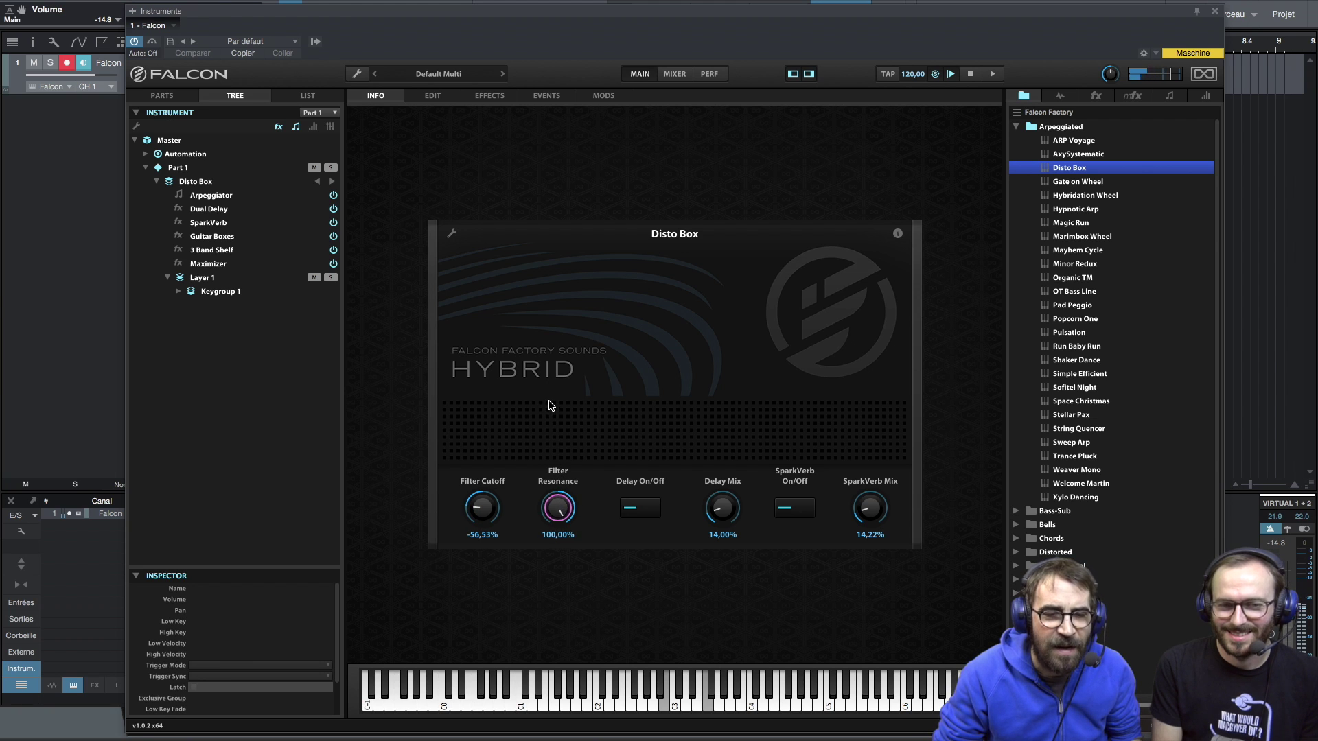
pyautogui.moveTo(479, 510); pyautogui.dragTo(480, 499)
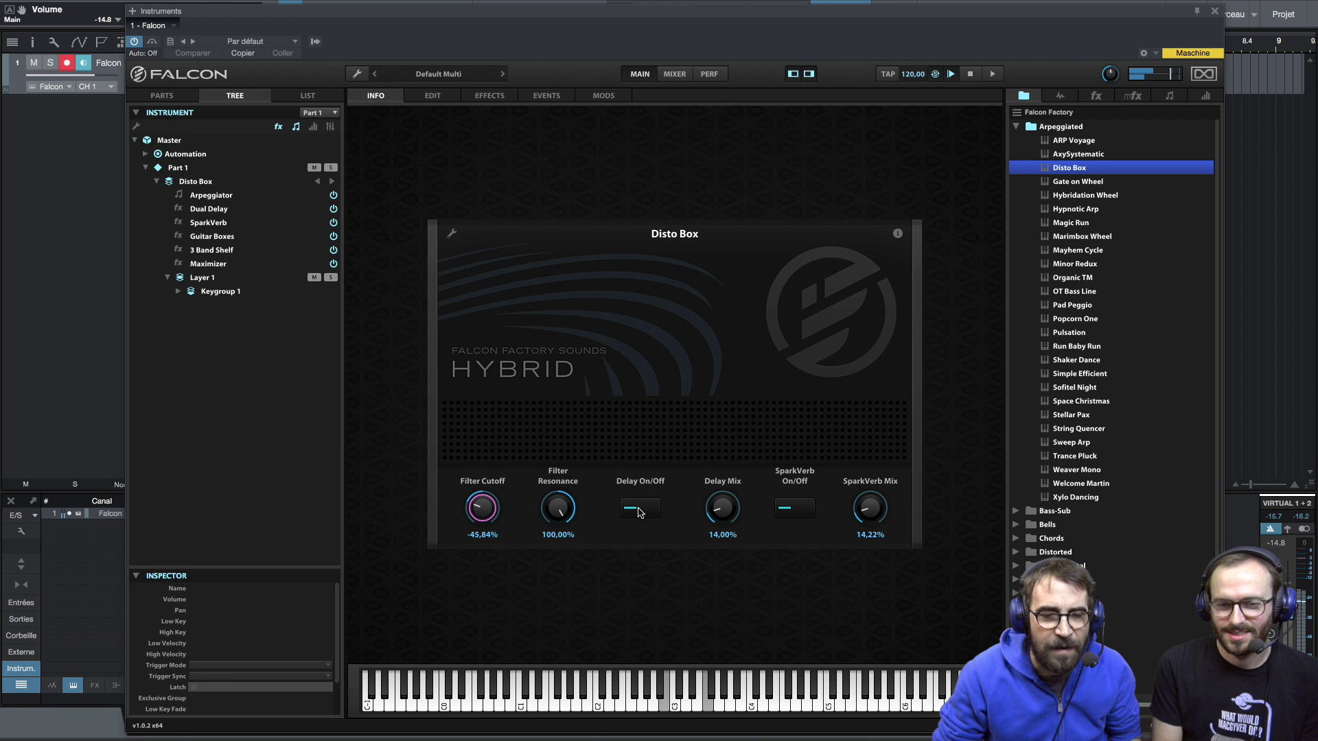
pyautogui.click(729, 513)
pyautogui.moveTo(729, 514); pyautogui.dragTo(731, 430)
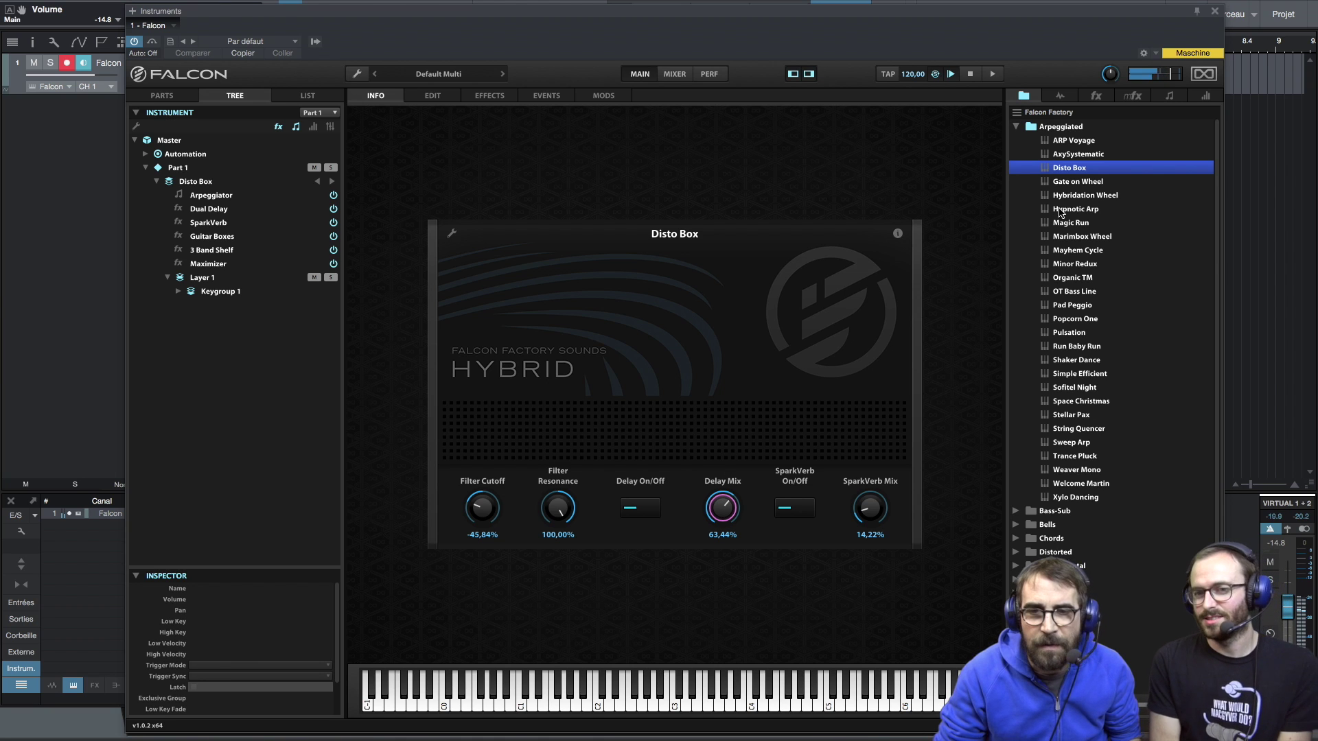
# Load the Arpeggiated presets Hybridation Wheel and Hypnotic Arp in turn, followed by FM Morph Wheel and Foxy Bassy from the Bass-Sub folder.
pyautogui.doubleClick(1083, 196)
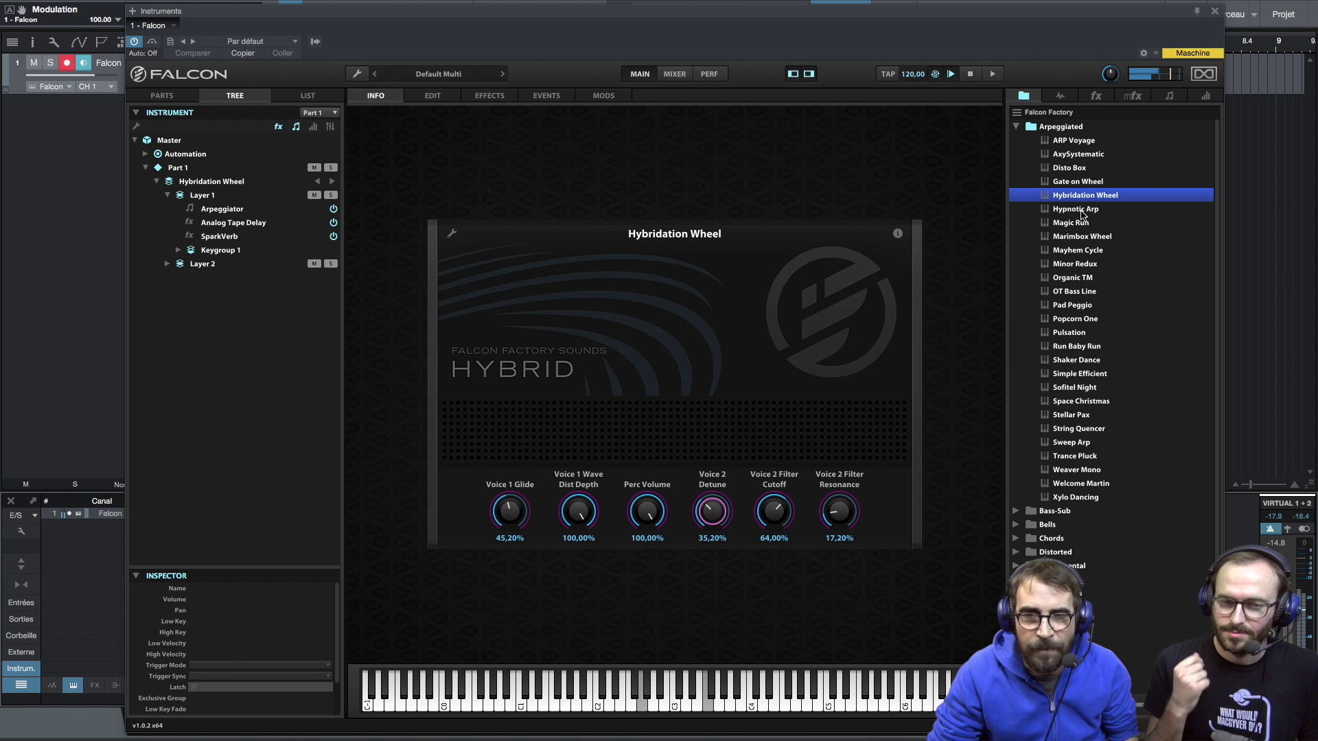
pyautogui.doubleClick(1080, 210)
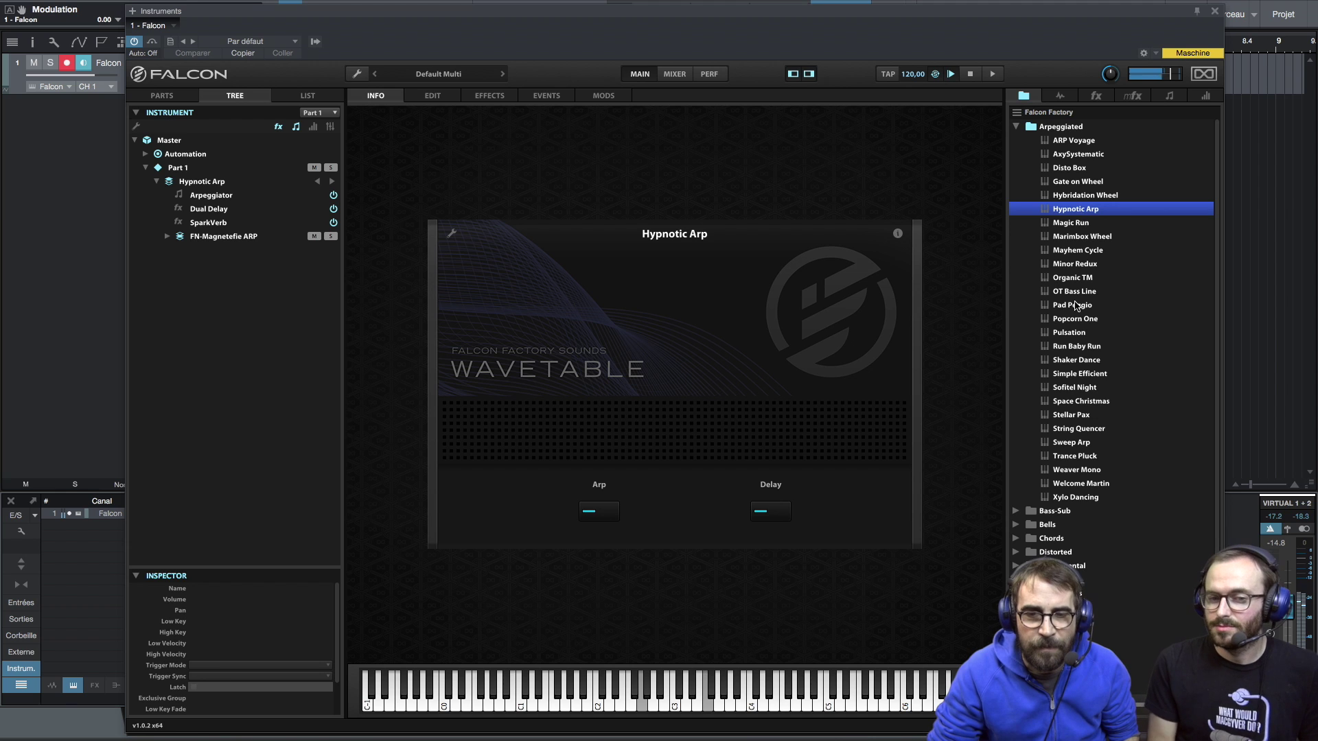
pyautogui.doubleClick(1052, 511)
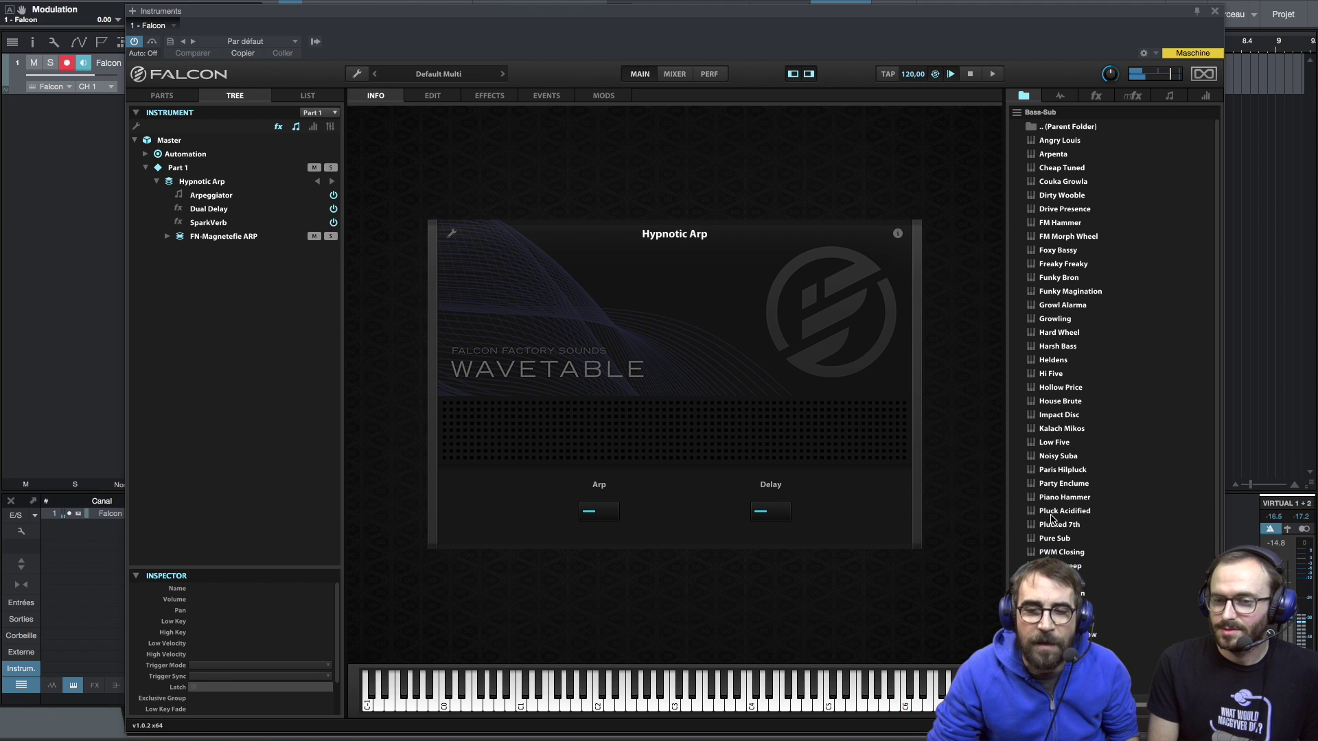
pyautogui.doubleClick(1057, 236)
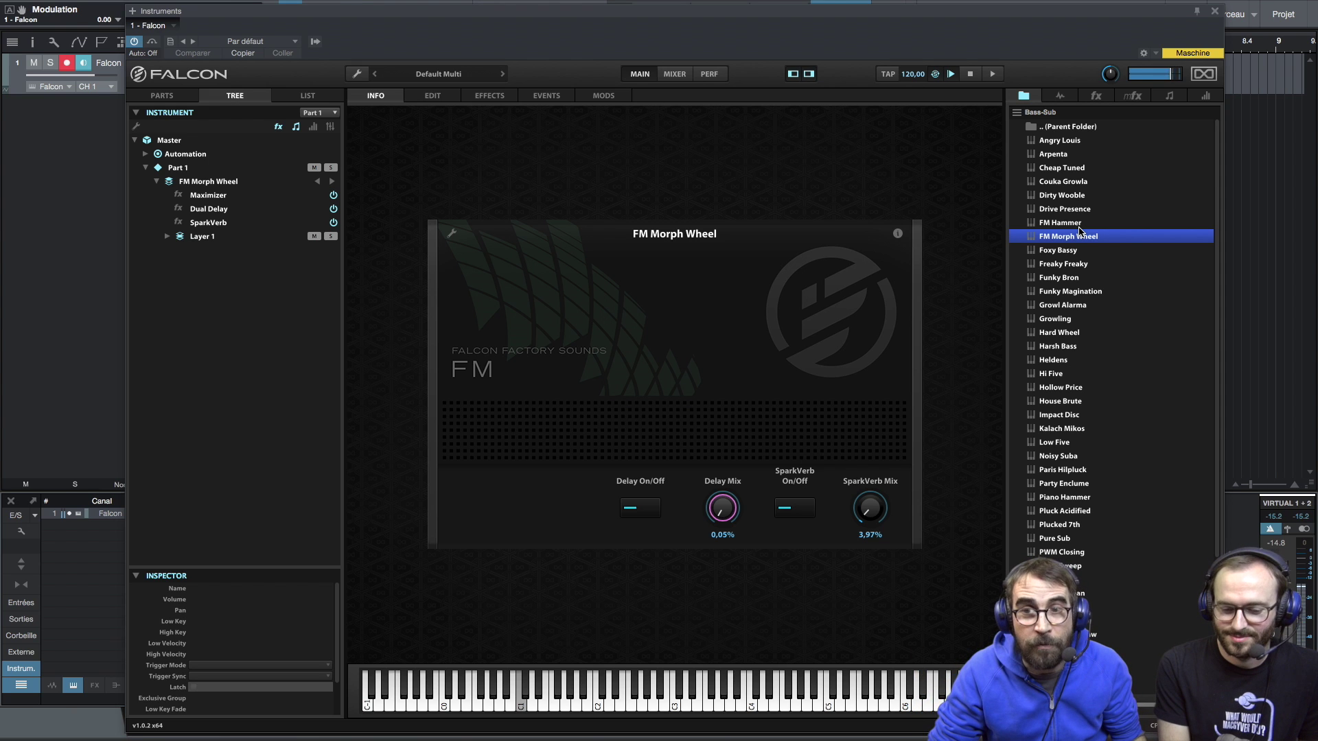
pyautogui.doubleClick(1077, 248)
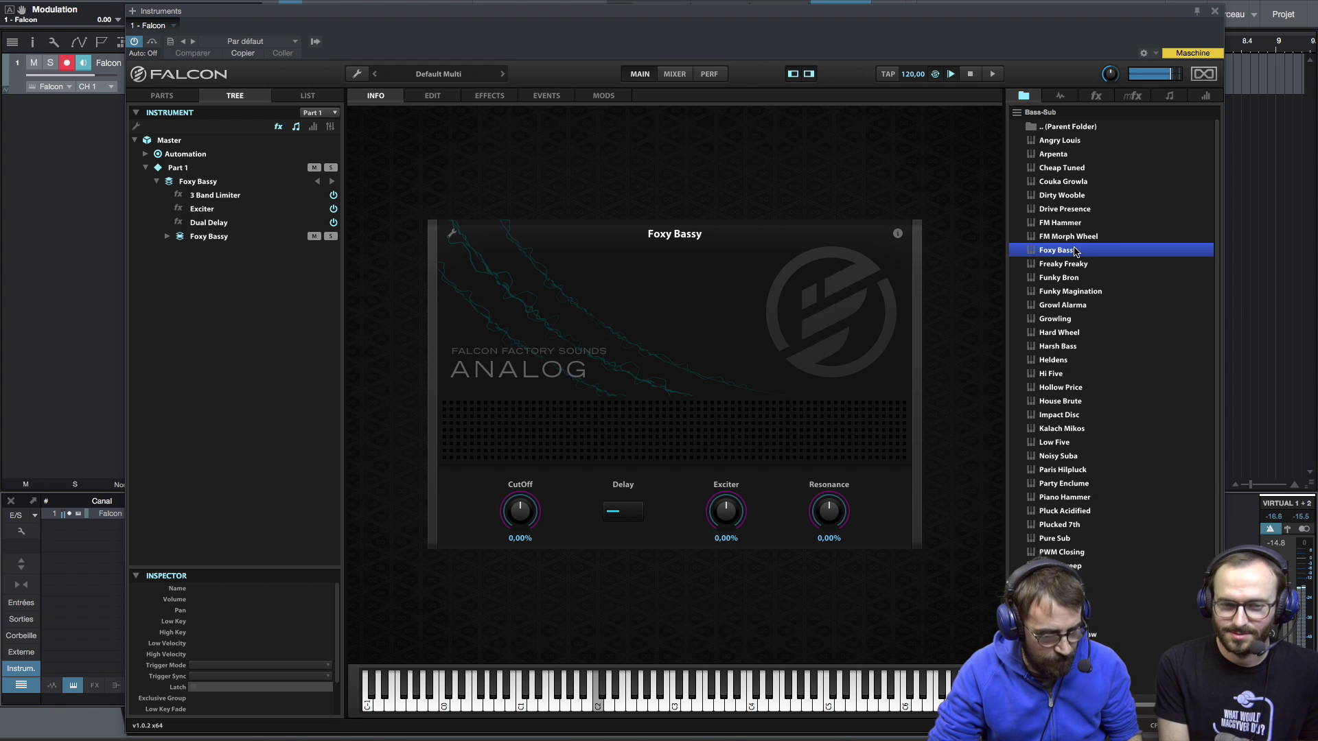
# Load the Bass-Sub presets Funky Magination, Kalach Mikos and Piano Hammer in turn.
pyautogui.doubleClick(1084, 293)
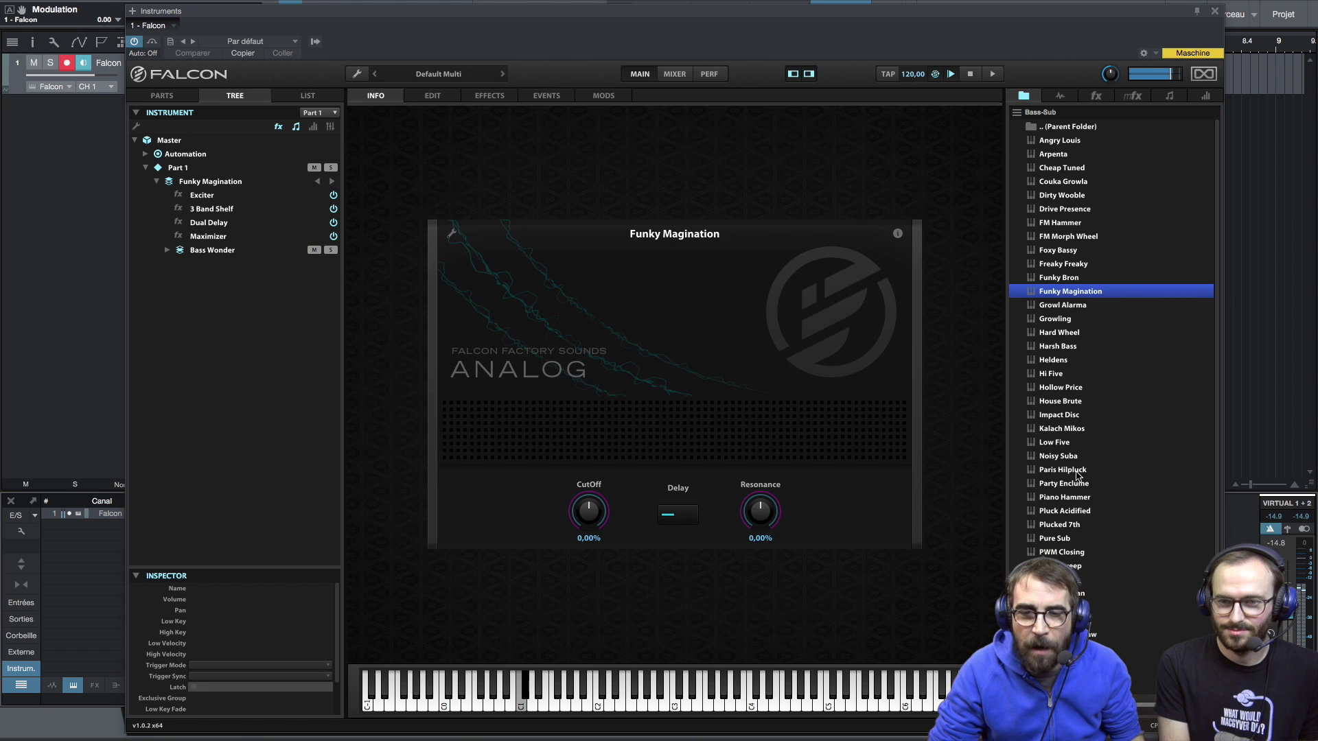
pyautogui.click(1074, 431)
pyautogui.doubleClick(1074, 429)
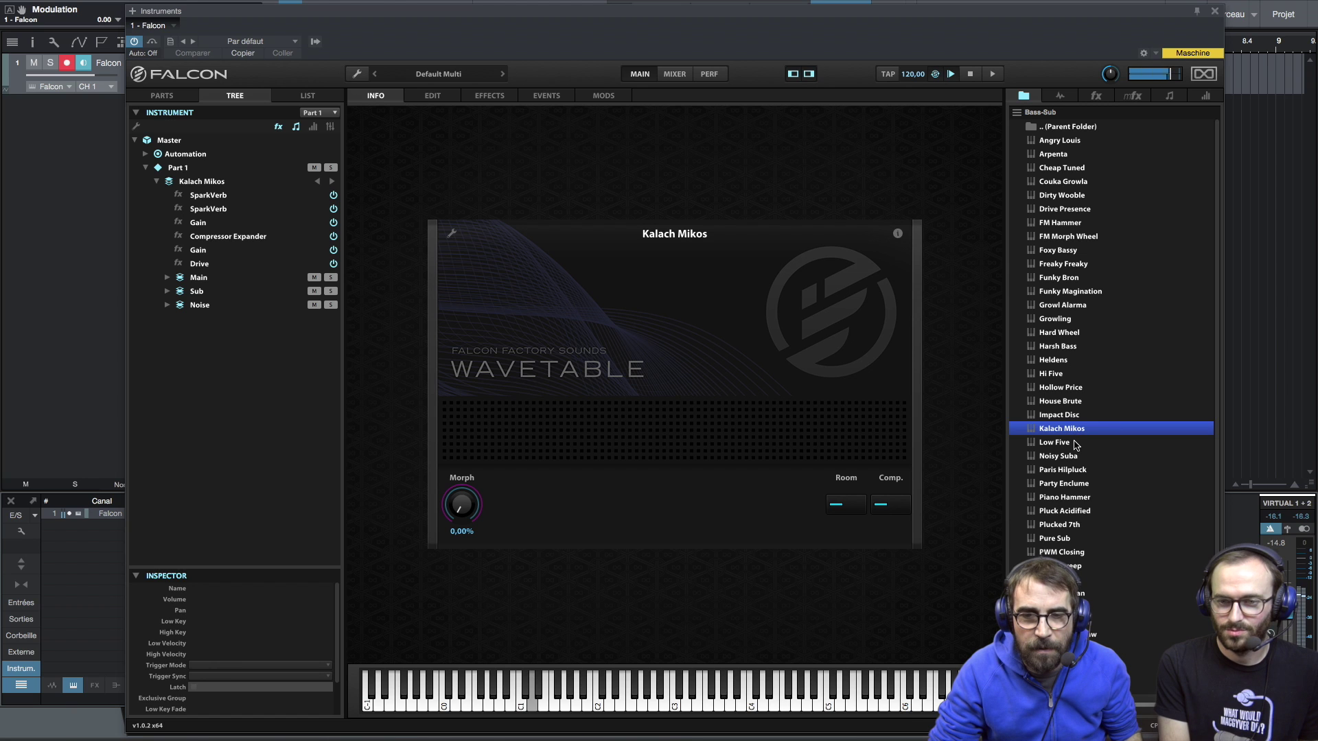
pyautogui.doubleClick(1075, 497)
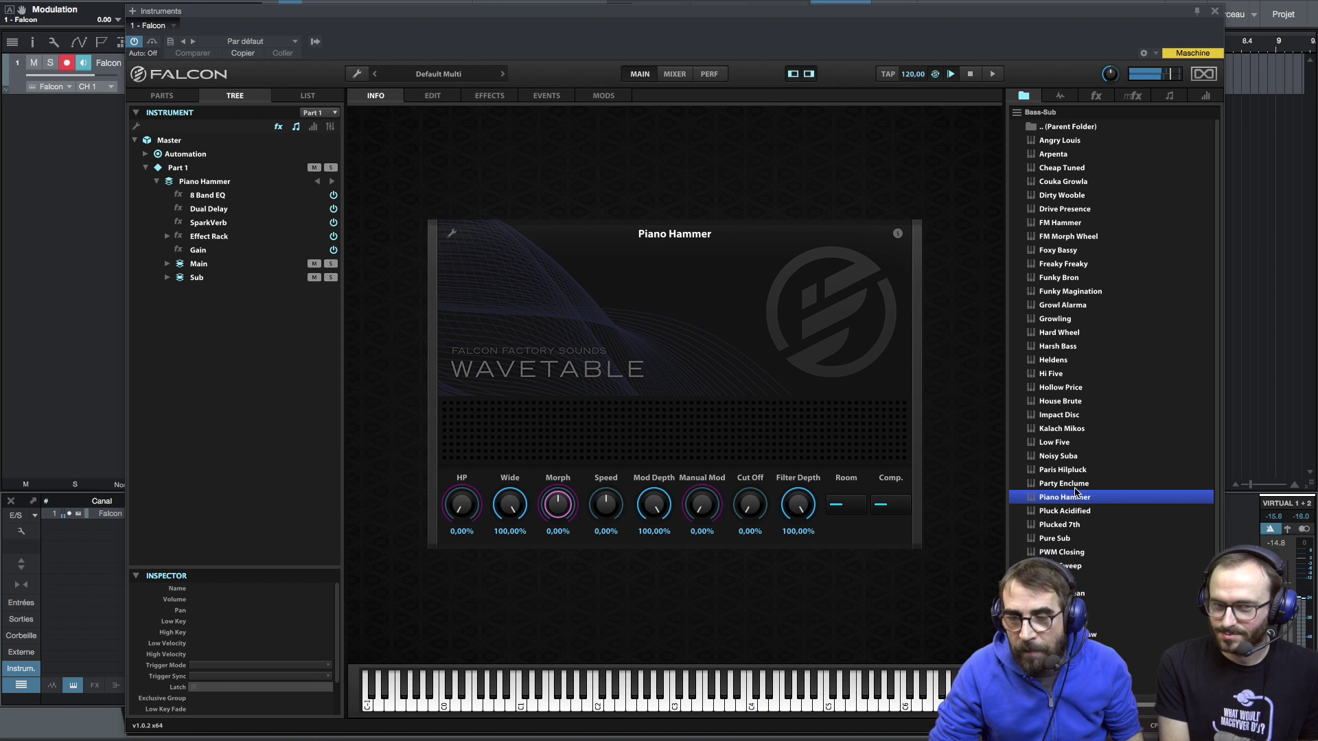
# Return to the Falcon Factory folder and load the Bells presets El Bastos, Digi Bells, Mix Bellissima and Vick Celeste in turn.
pyautogui.scroll(-5, 1076, 492)
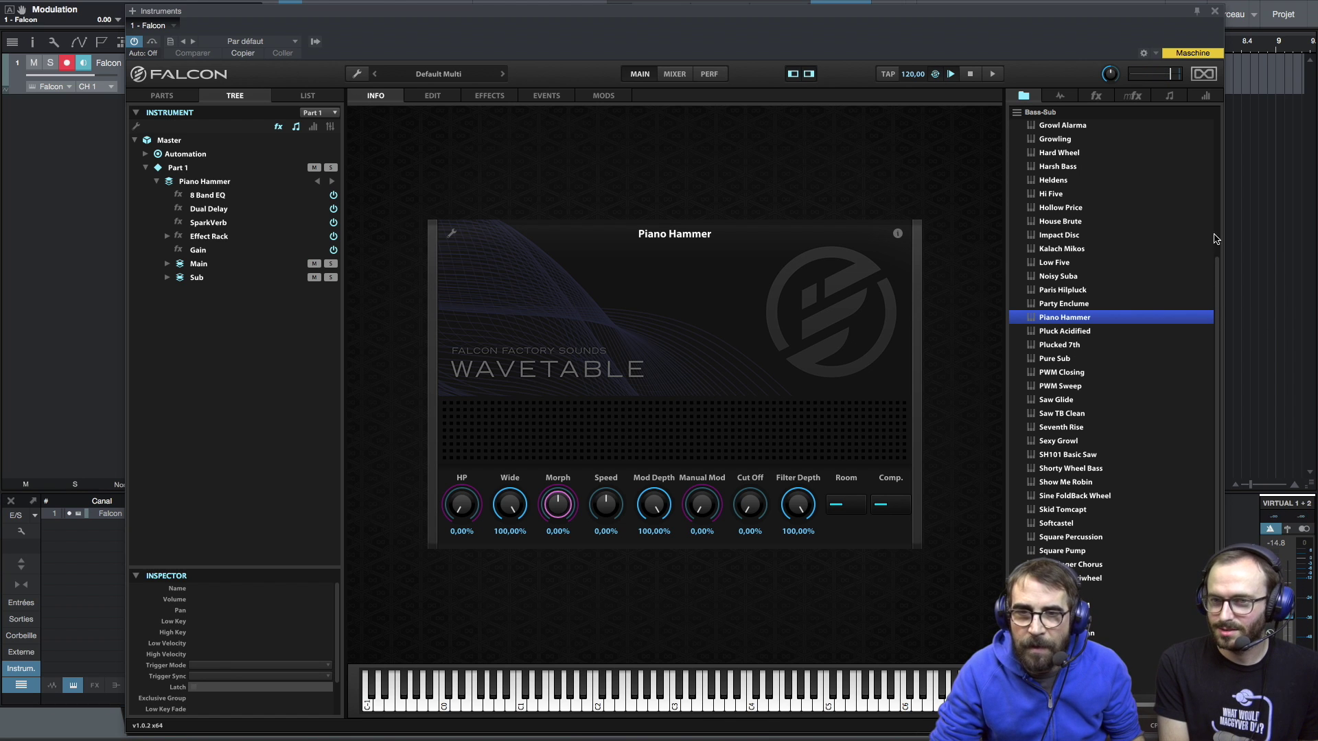
pyautogui.scroll(3, 1208, 275)
pyautogui.scroll(-3, 1197, 200)
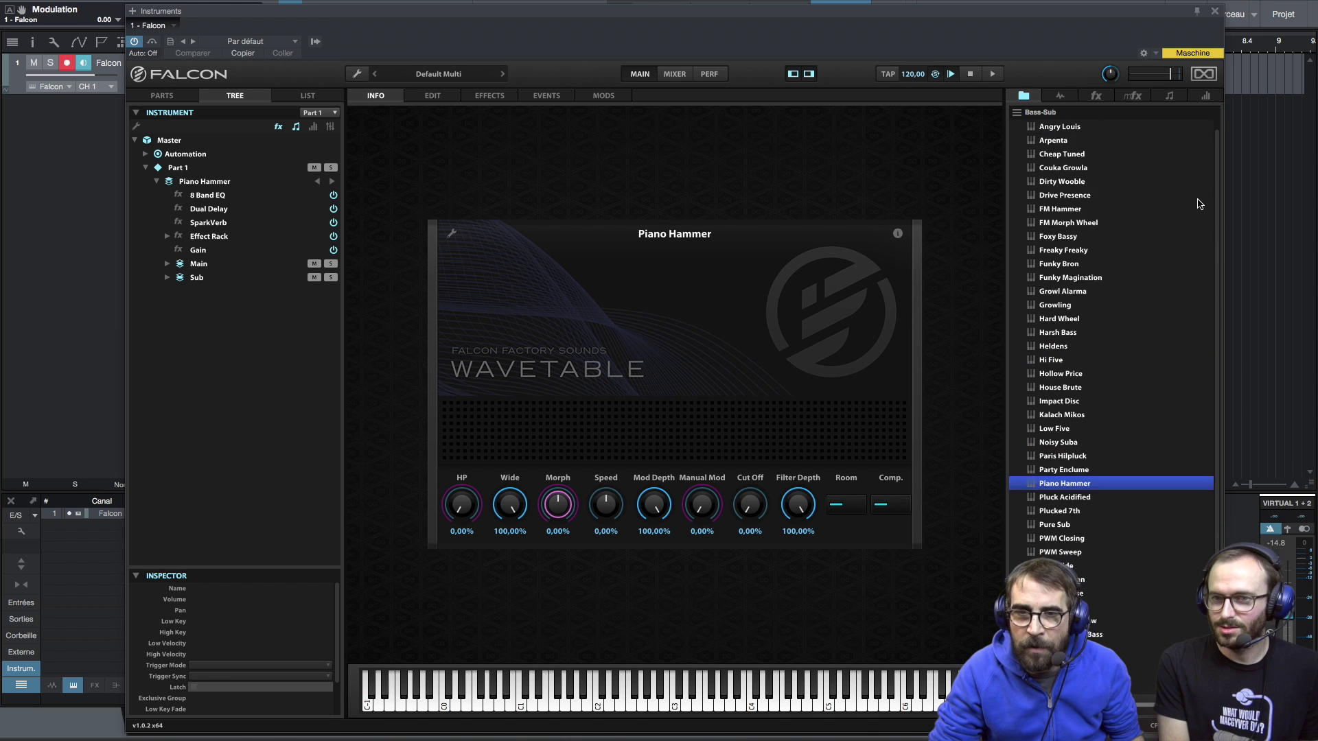
pyautogui.scroll(5, 1205, 251)
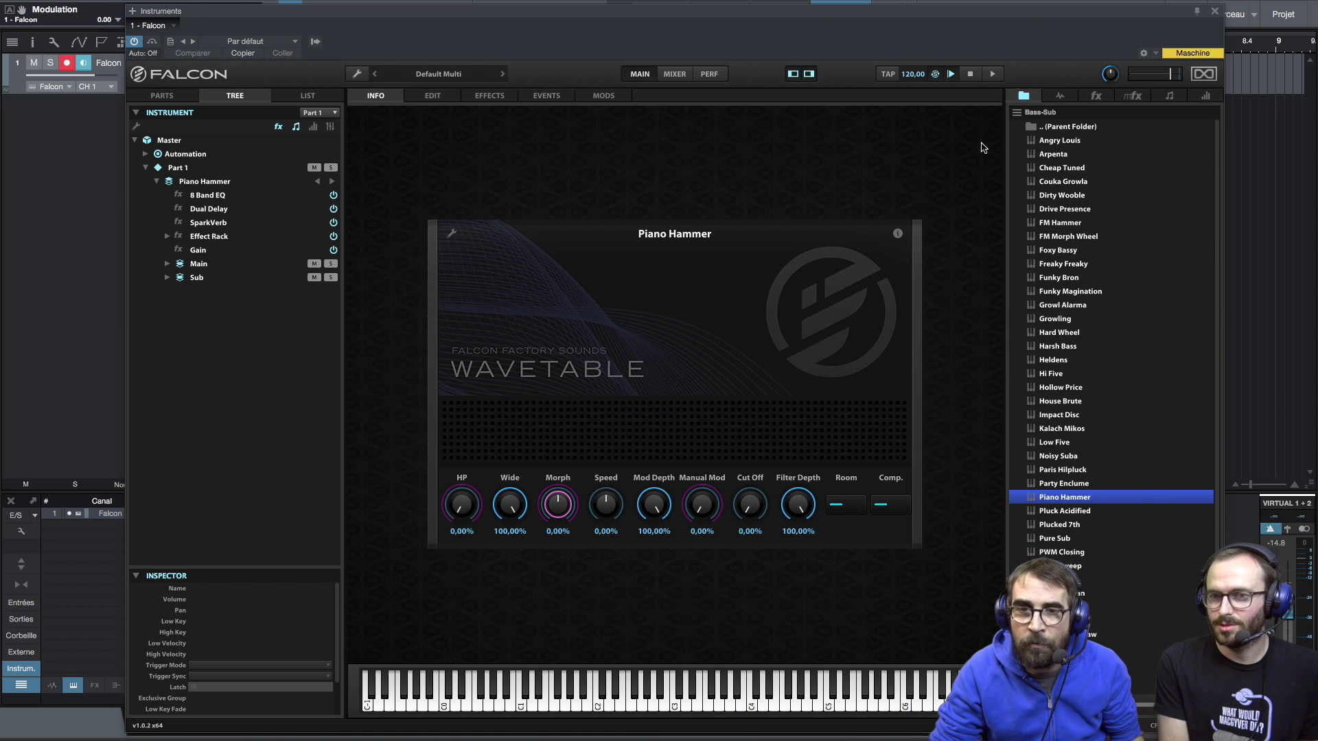
pyautogui.doubleClick(1048, 128)
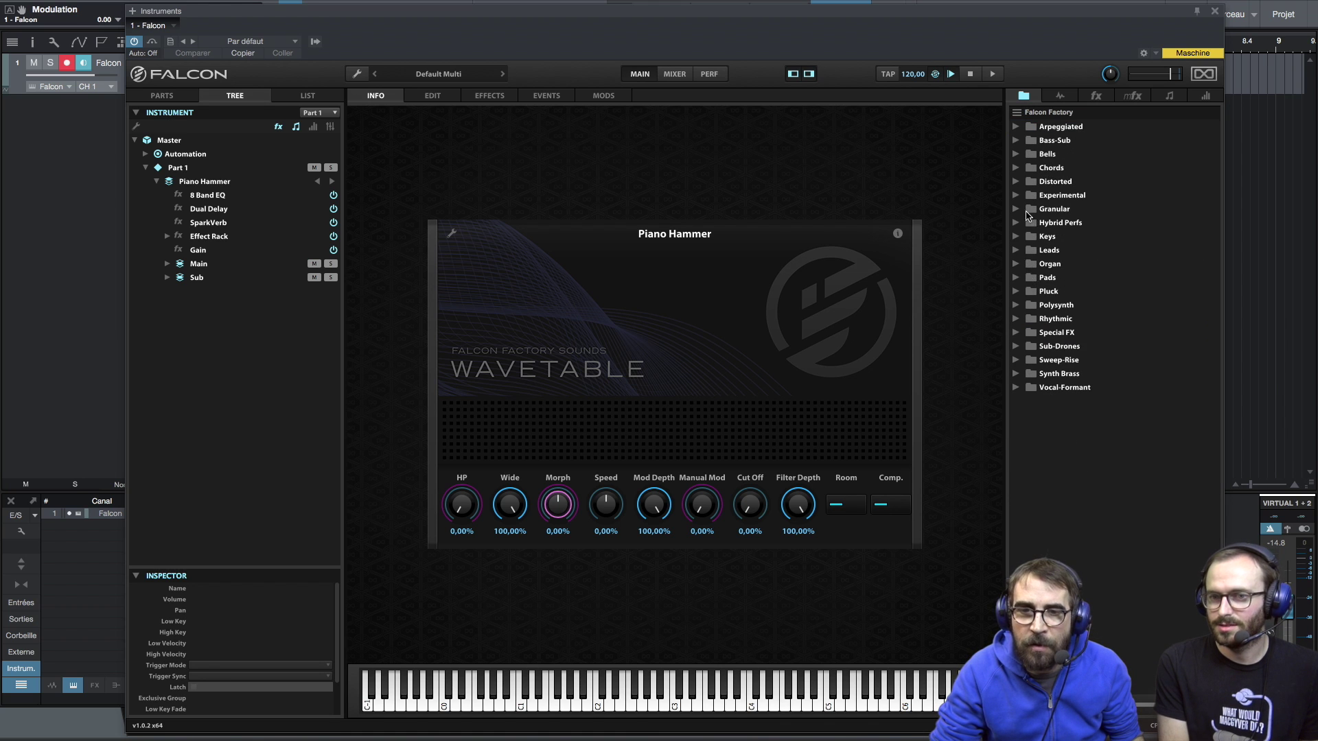
pyautogui.click(1017, 155)
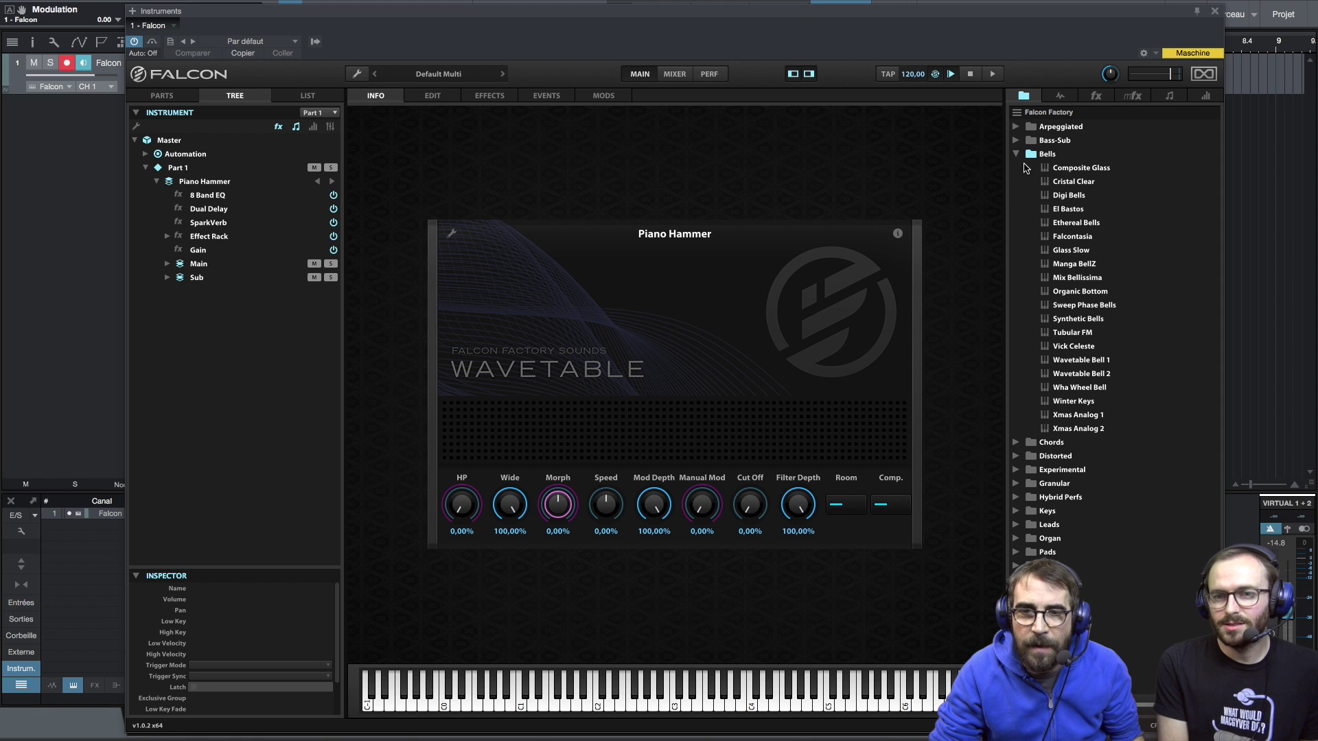
pyautogui.doubleClick(1109, 210)
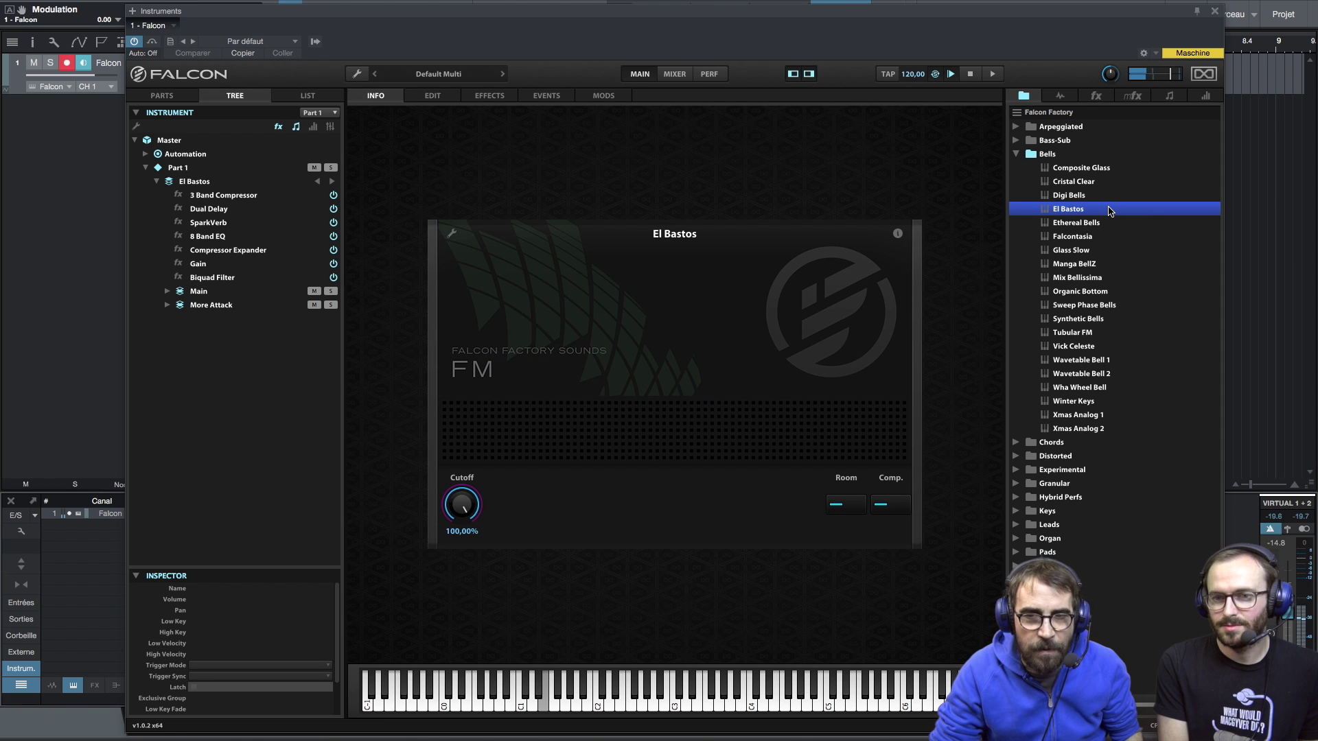
pyautogui.doubleClick(1080, 196)
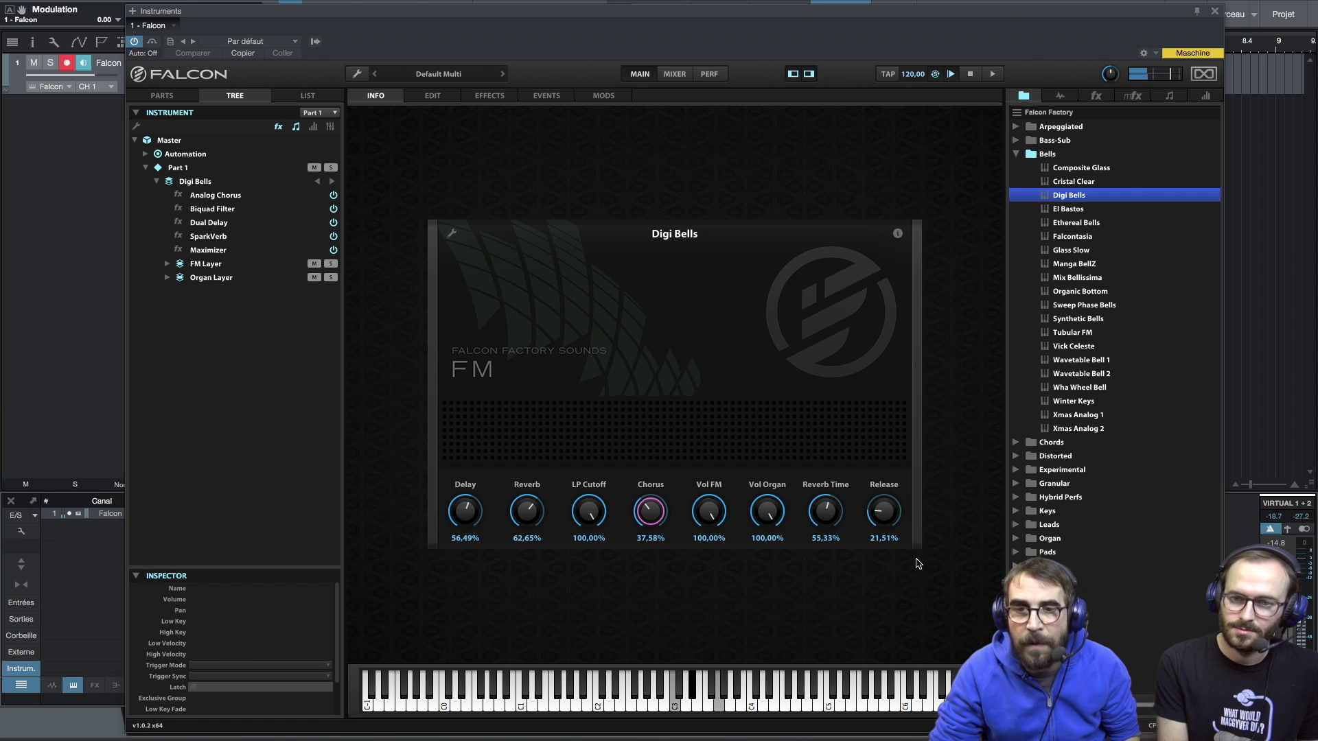
pyautogui.doubleClick(1063, 278)
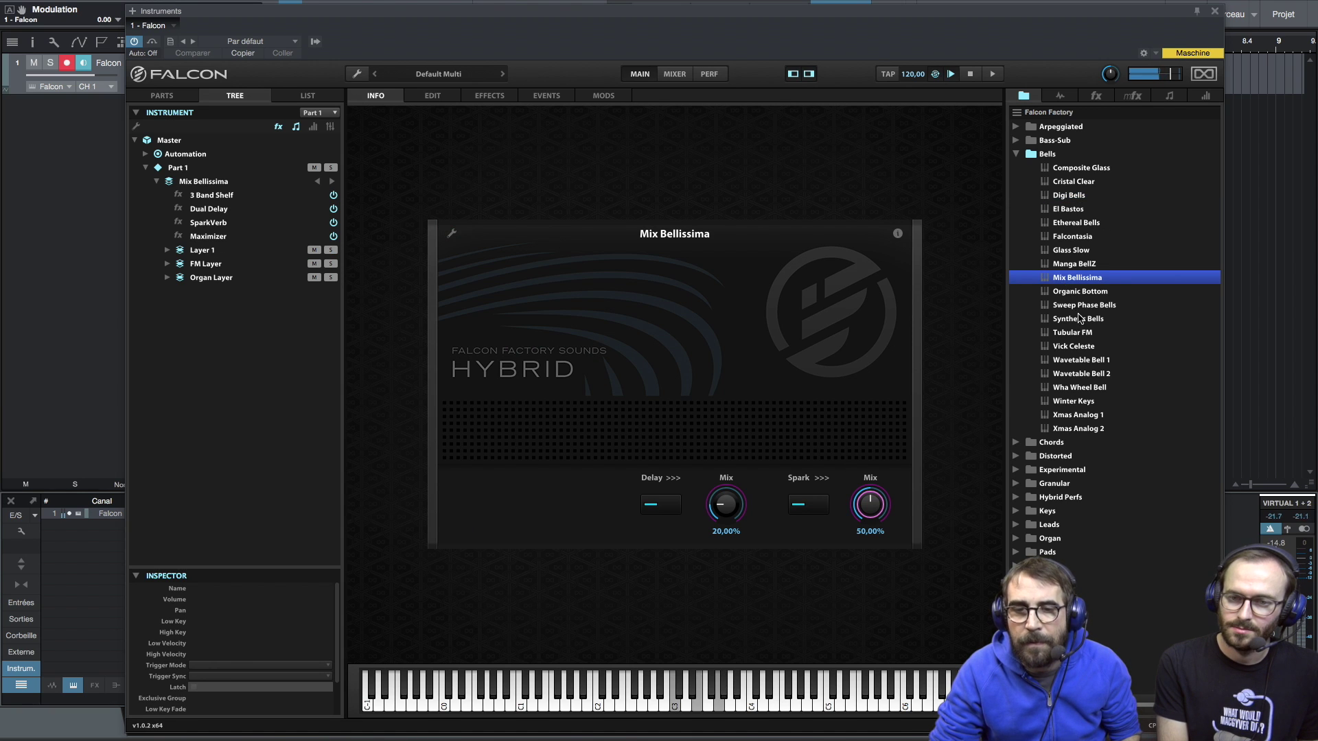
pyautogui.doubleClick(1088, 350)
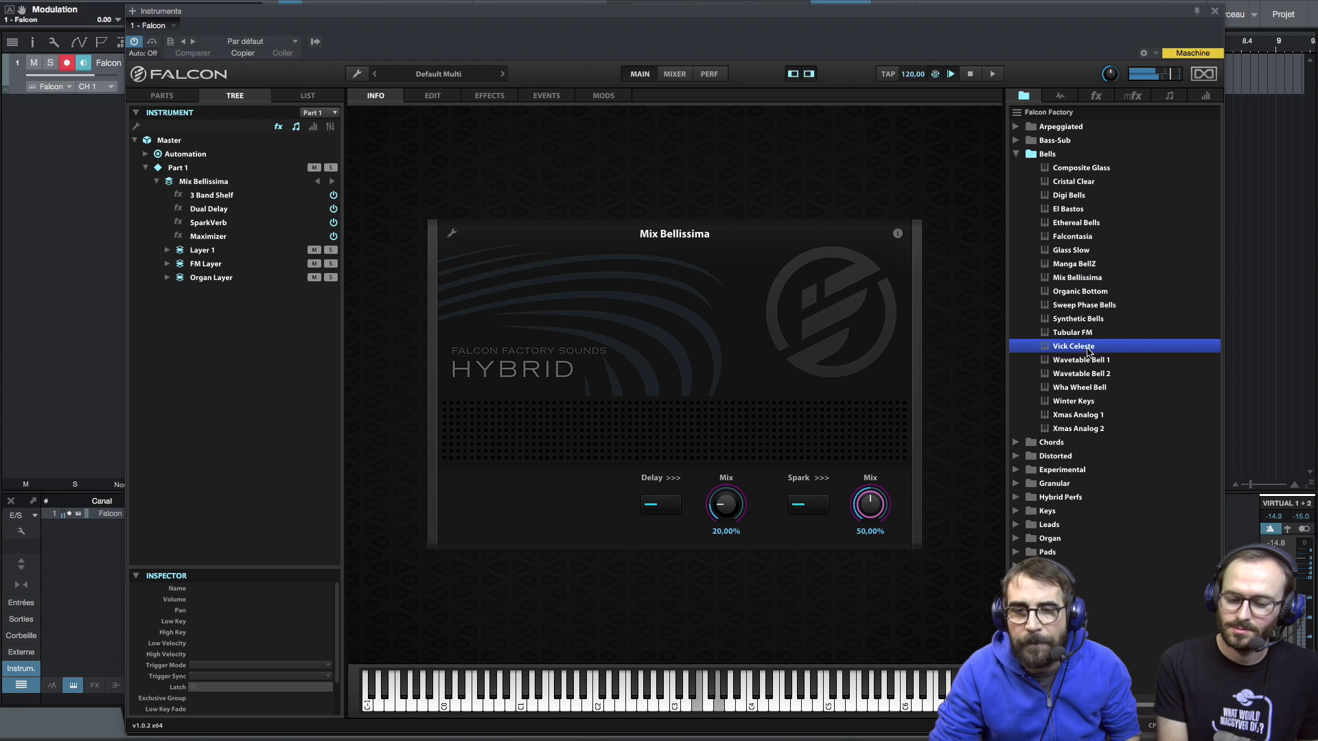
# Expand the Chords folder and load its presets A Street Light, Bass Minor and Chord Sine Min7911 in turn.
pyautogui.click(1027, 445)
pyautogui.doubleClick(1076, 456)
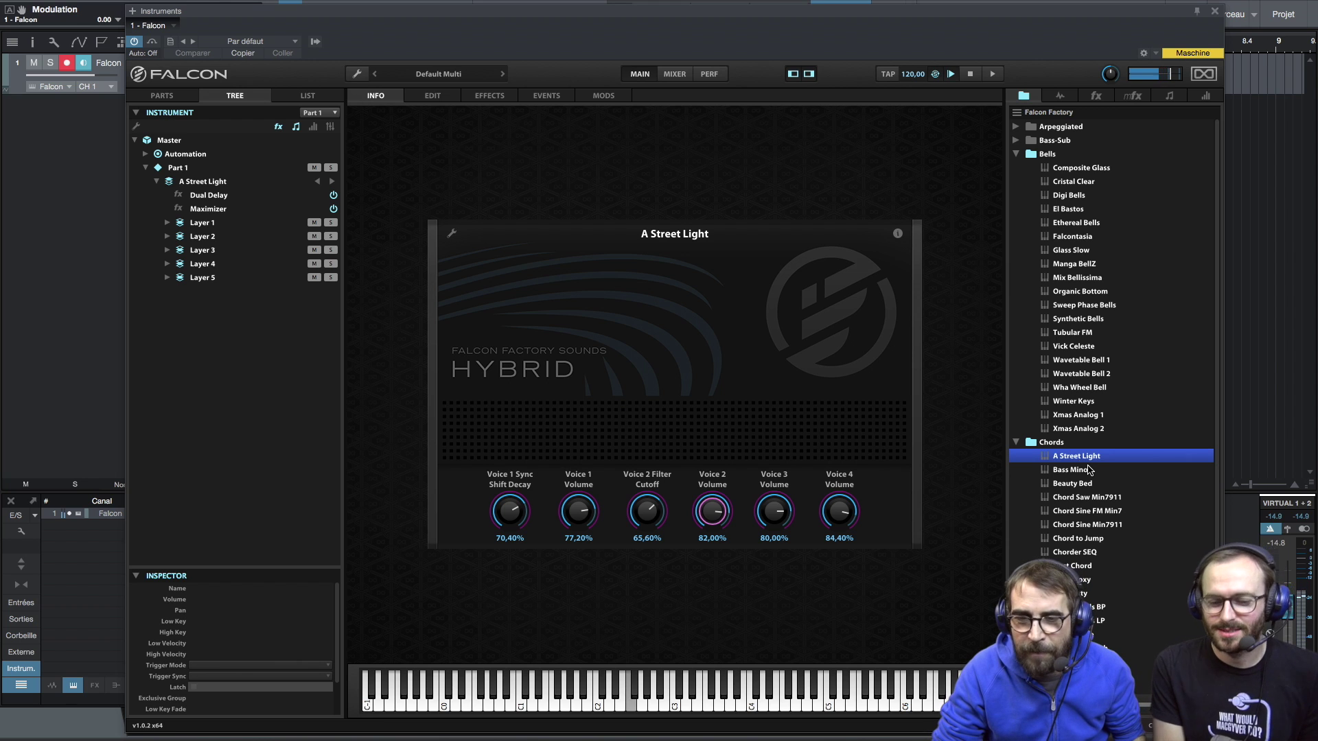
pyautogui.doubleClick(1090, 470)
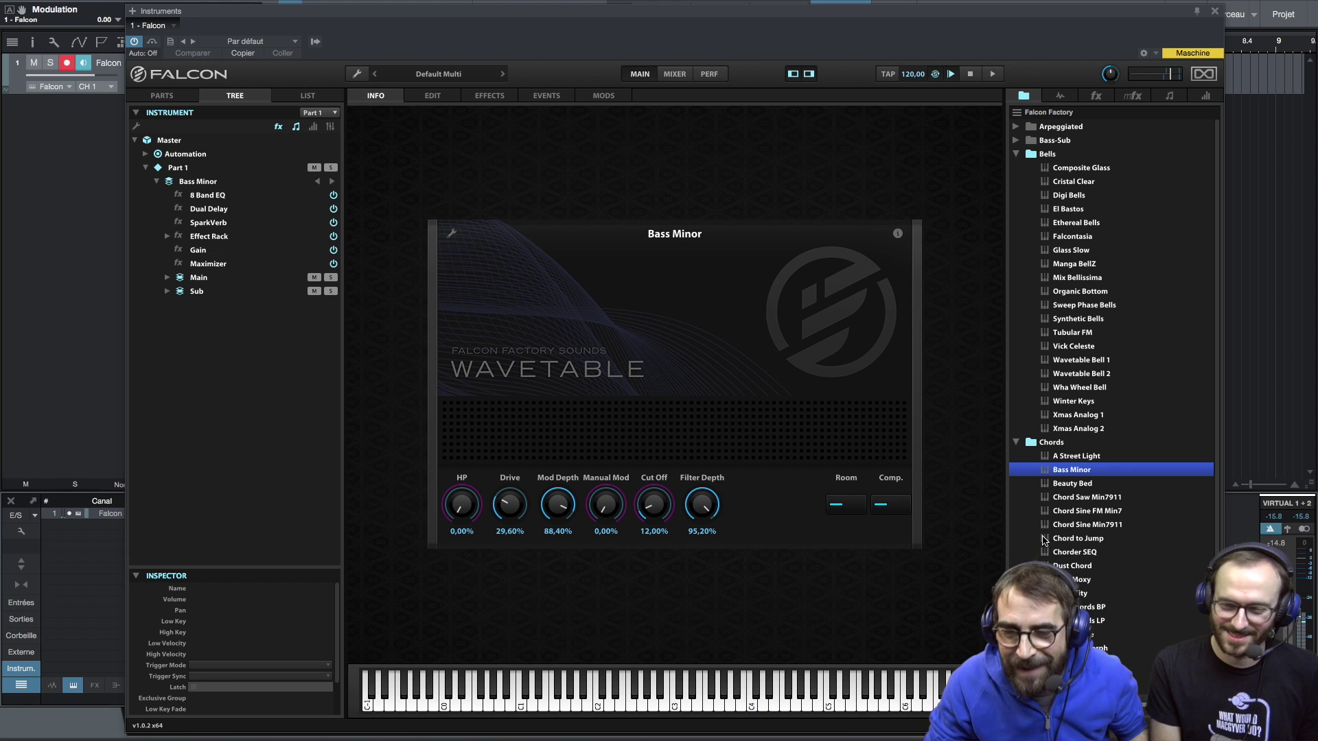
pyautogui.doubleClick(1085, 524)
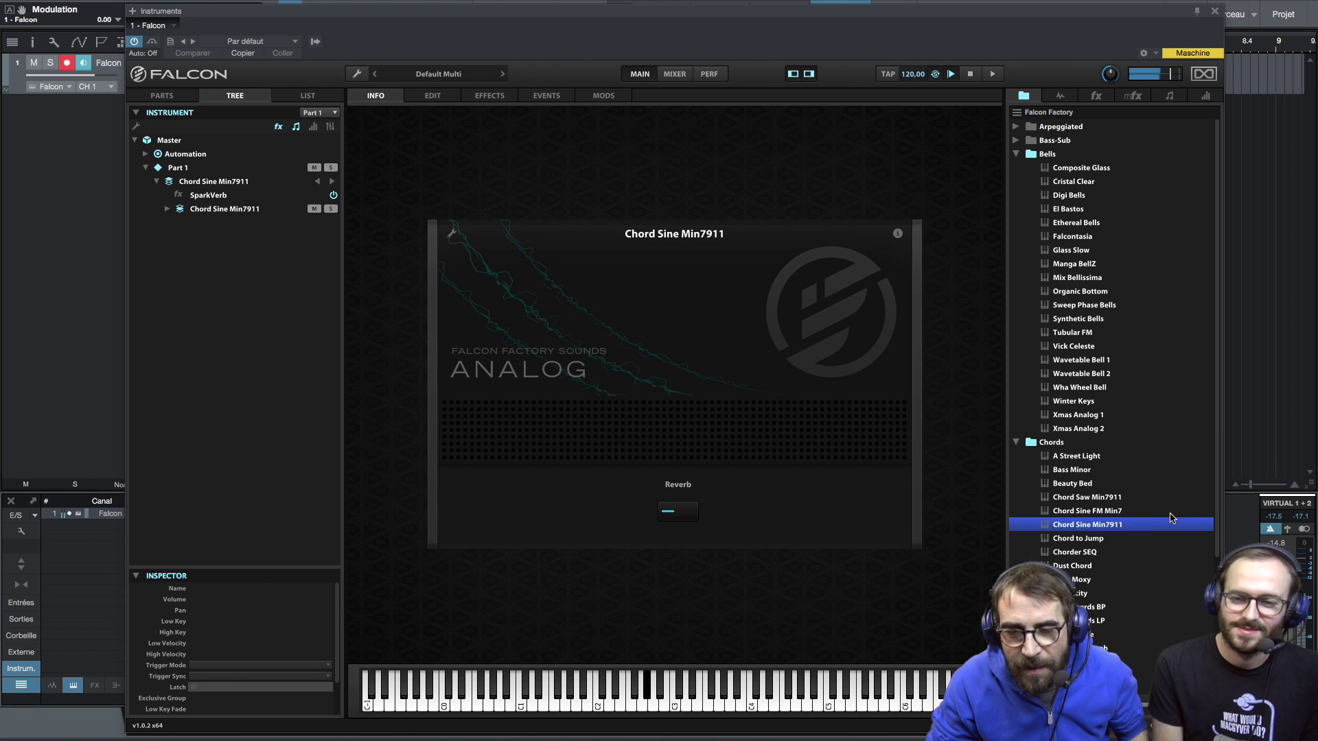
# Expand the Distorted folder and load its presets Board Toronto, Jim Star Boner and DistortedSK in turn.
pyautogui.scroll(-4, 1171, 519)
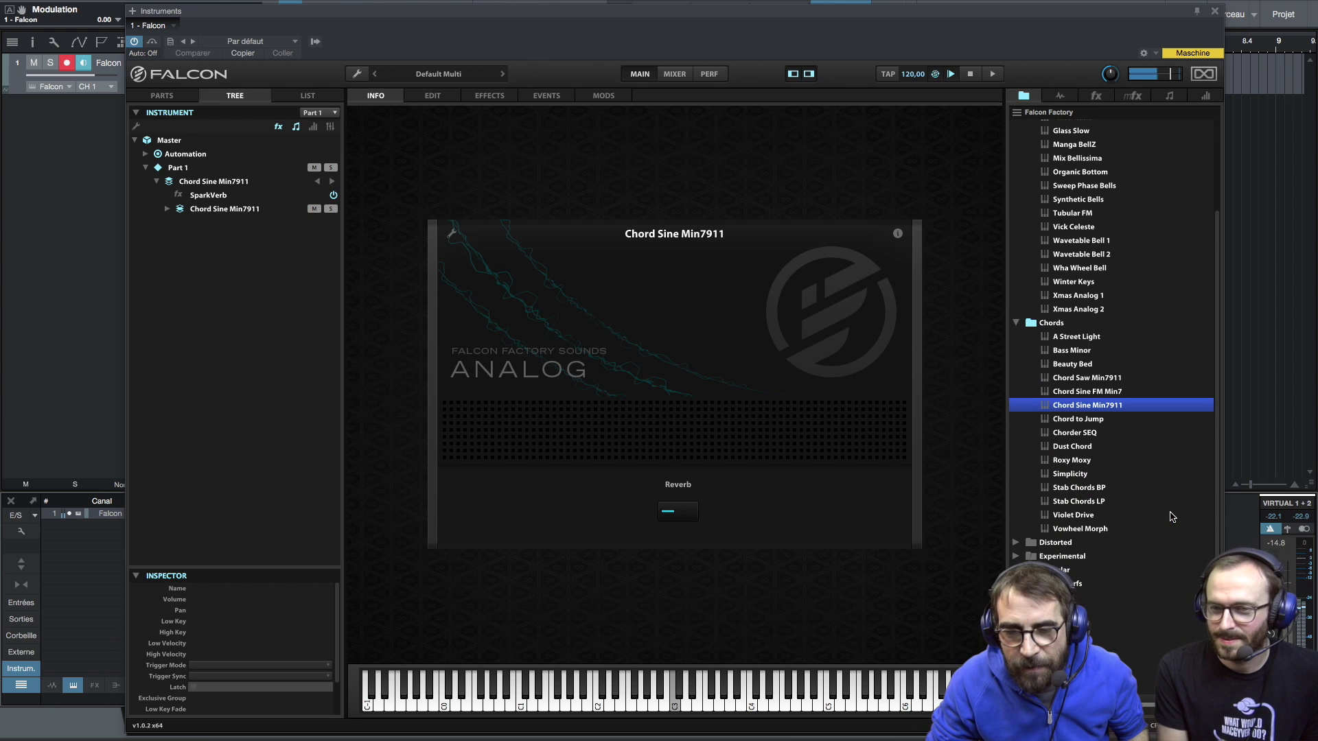
pyautogui.click(1055, 542)
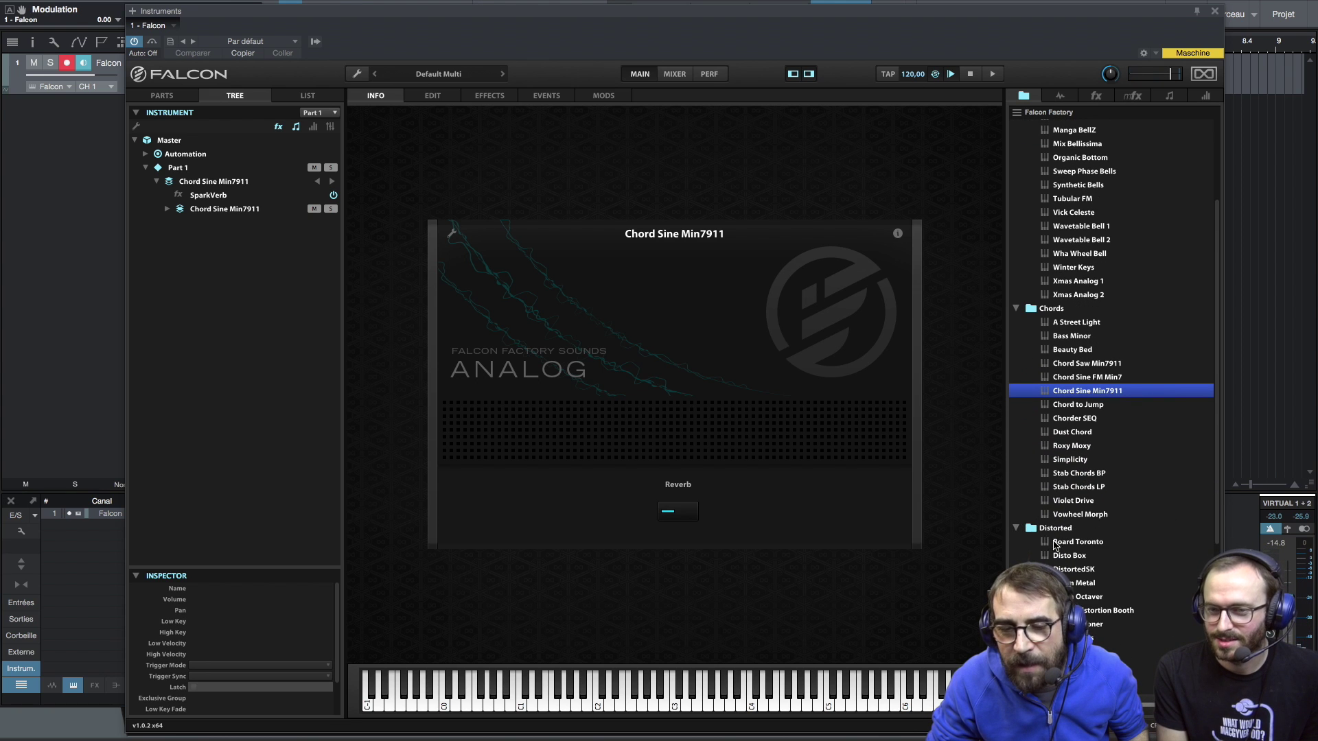
pyautogui.doubleClick(1057, 543)
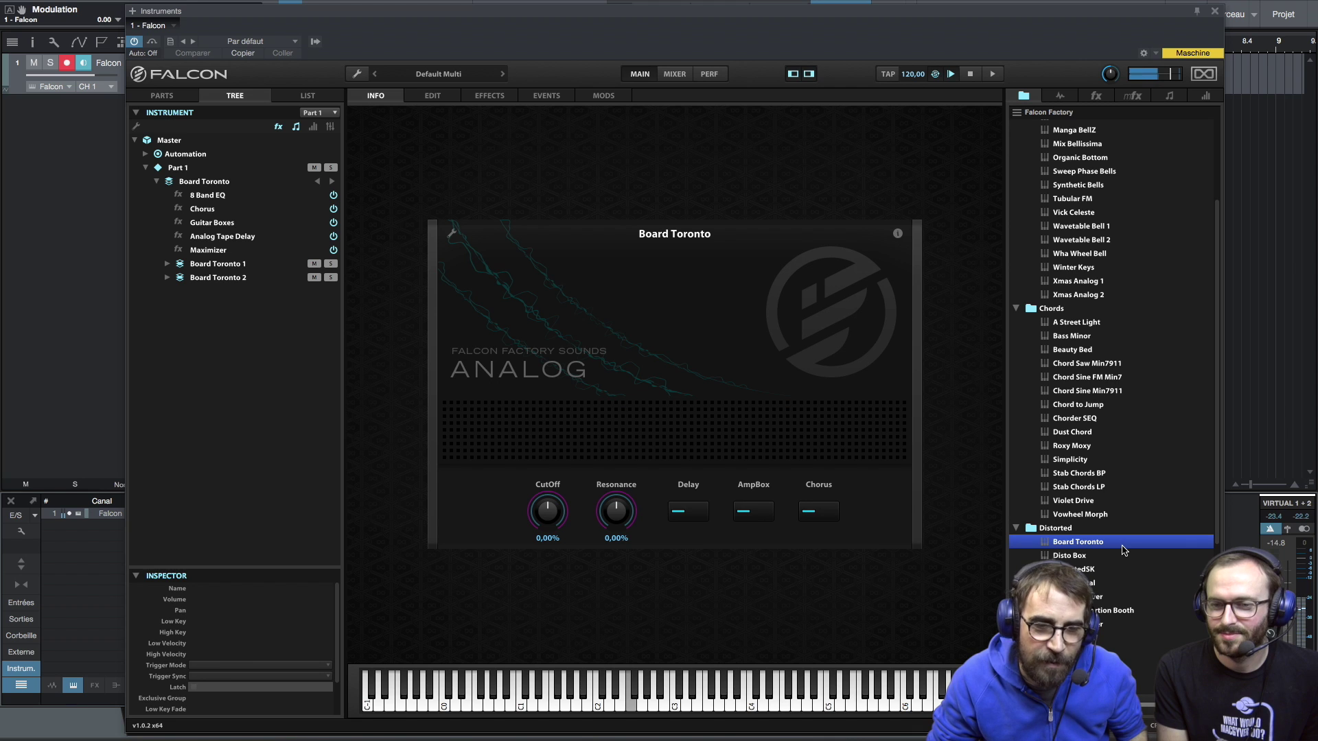
pyautogui.scroll(-1, 1112, 553)
pyautogui.scroll(-3, 1106, 566)
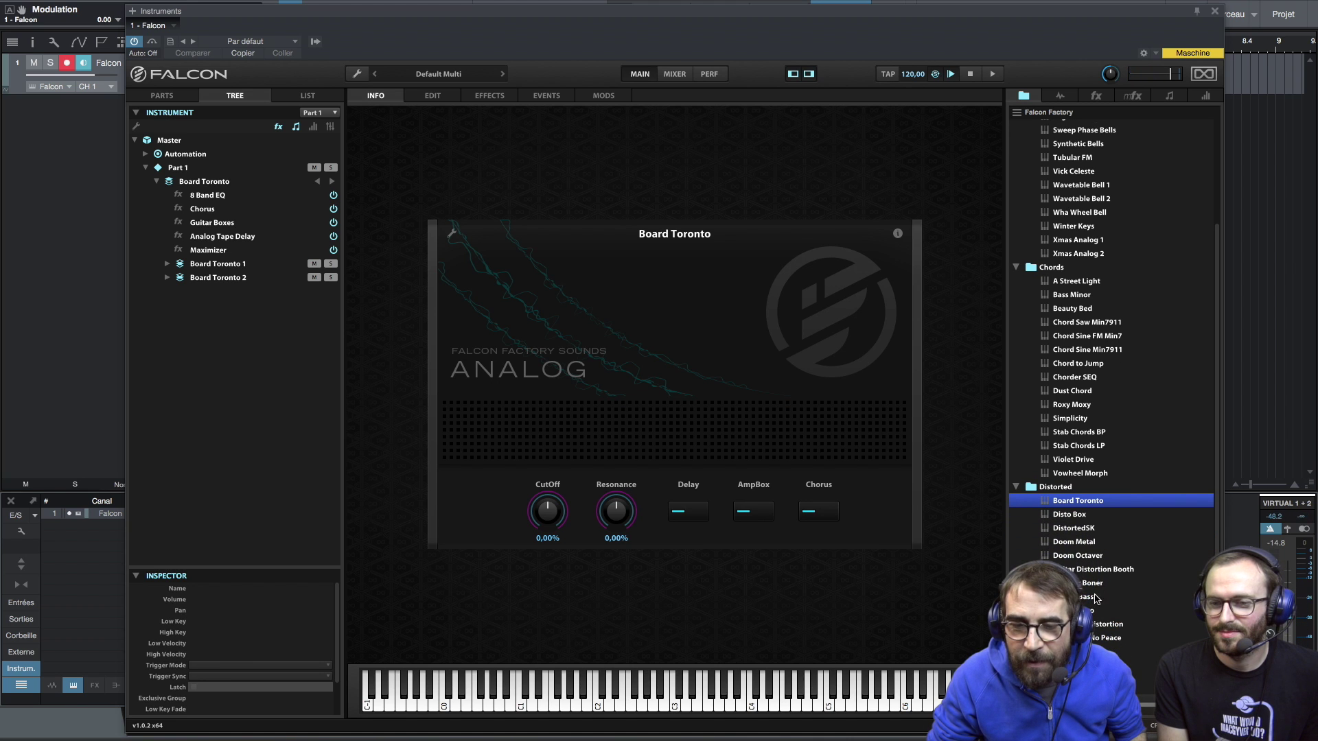
pyautogui.doubleClick(1089, 584)
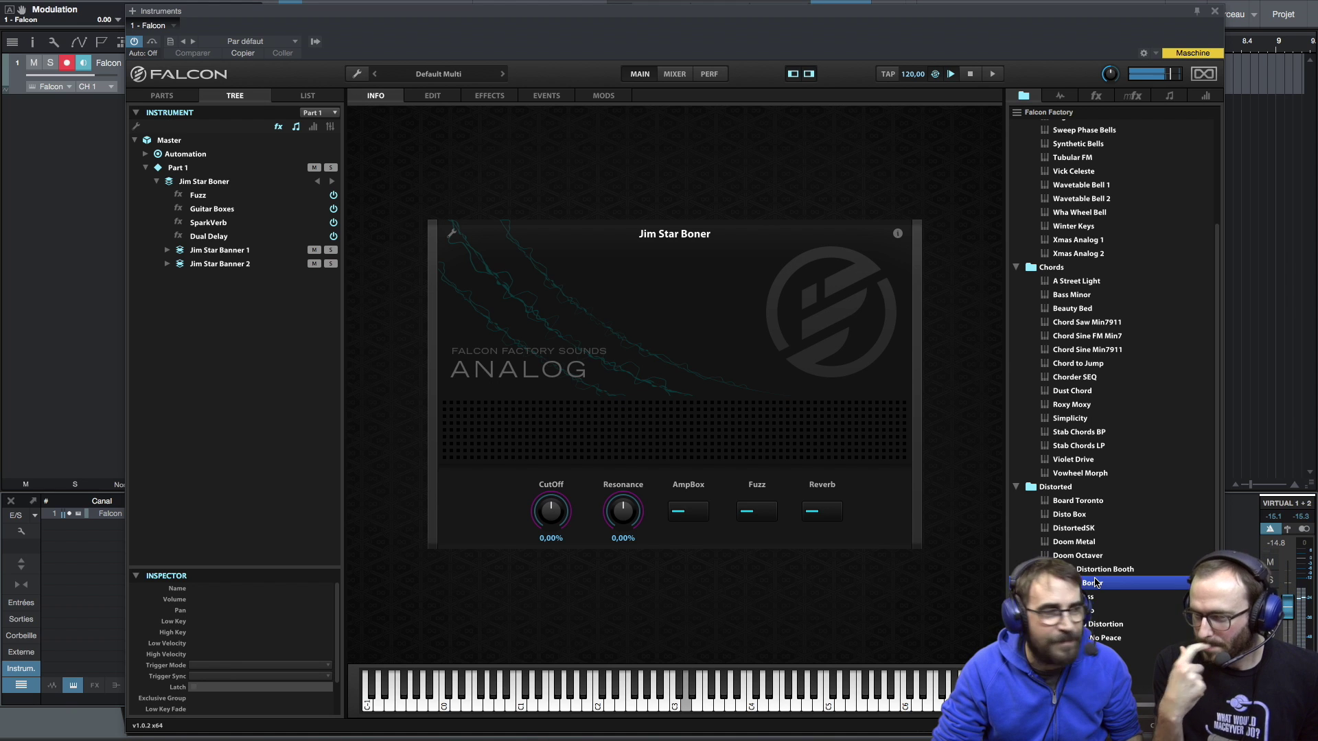
pyautogui.doubleClick(1075, 528)
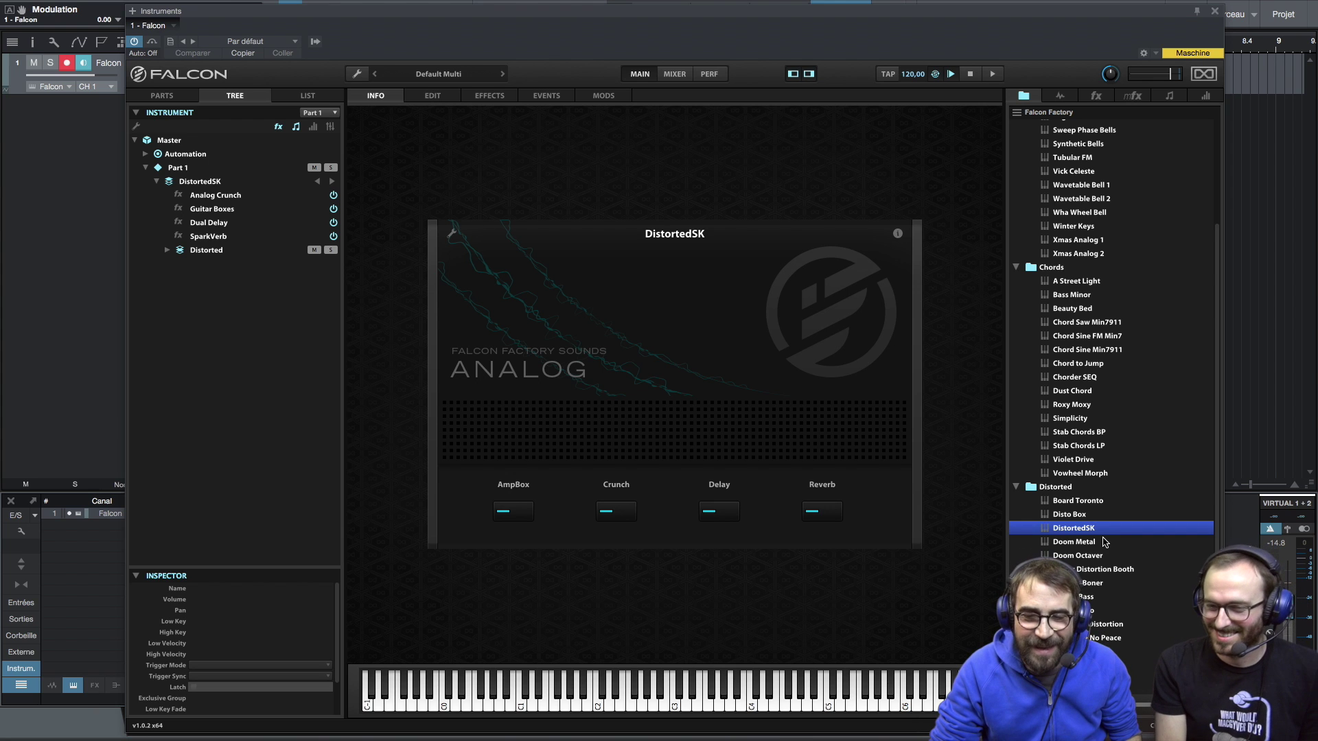
# Load the Distorted presets Lead Acid Distortion and Thumb War in turn.
pyautogui.scroll(-3, 1103, 542)
pyautogui.scroll(-3, 1103, 542)
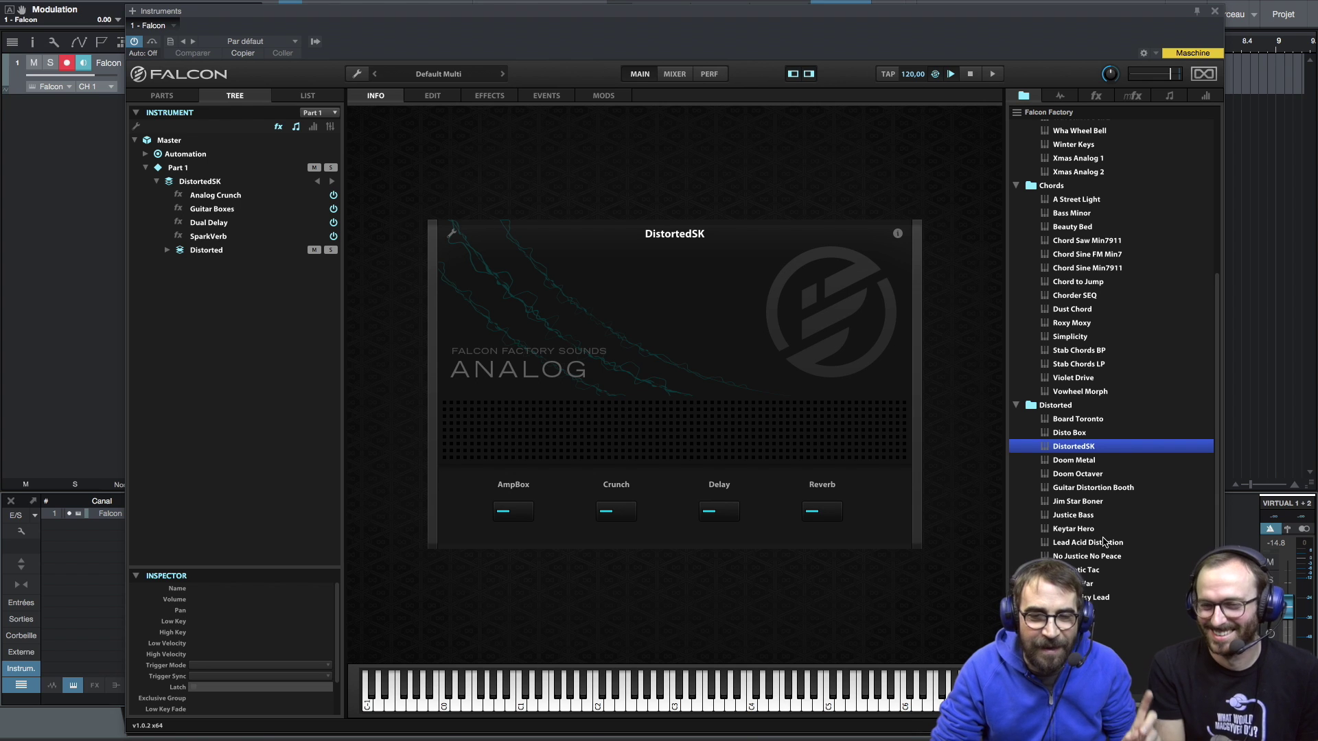
pyautogui.scroll(-1, 1103, 542)
pyautogui.scroll(-1, 1104, 543)
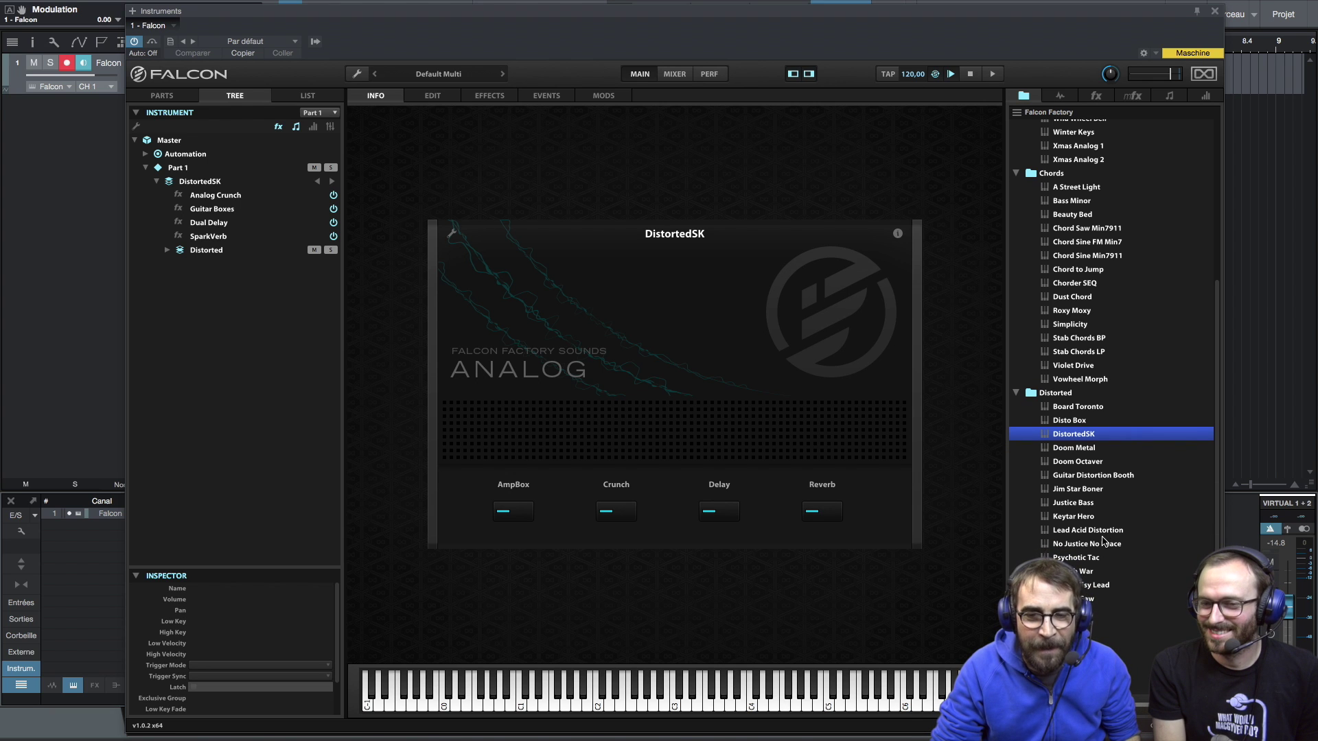
pyautogui.scroll(-2, 1104, 543)
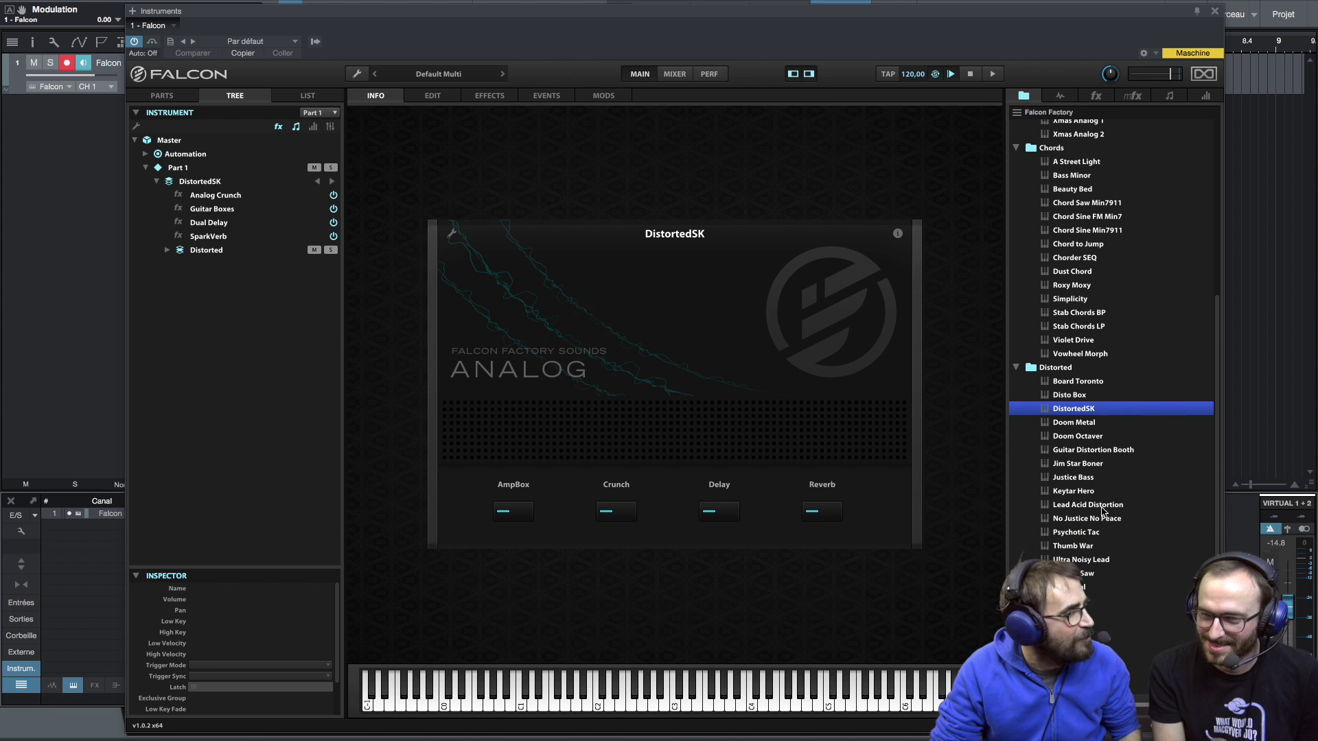
pyautogui.doubleClick(1102, 505)
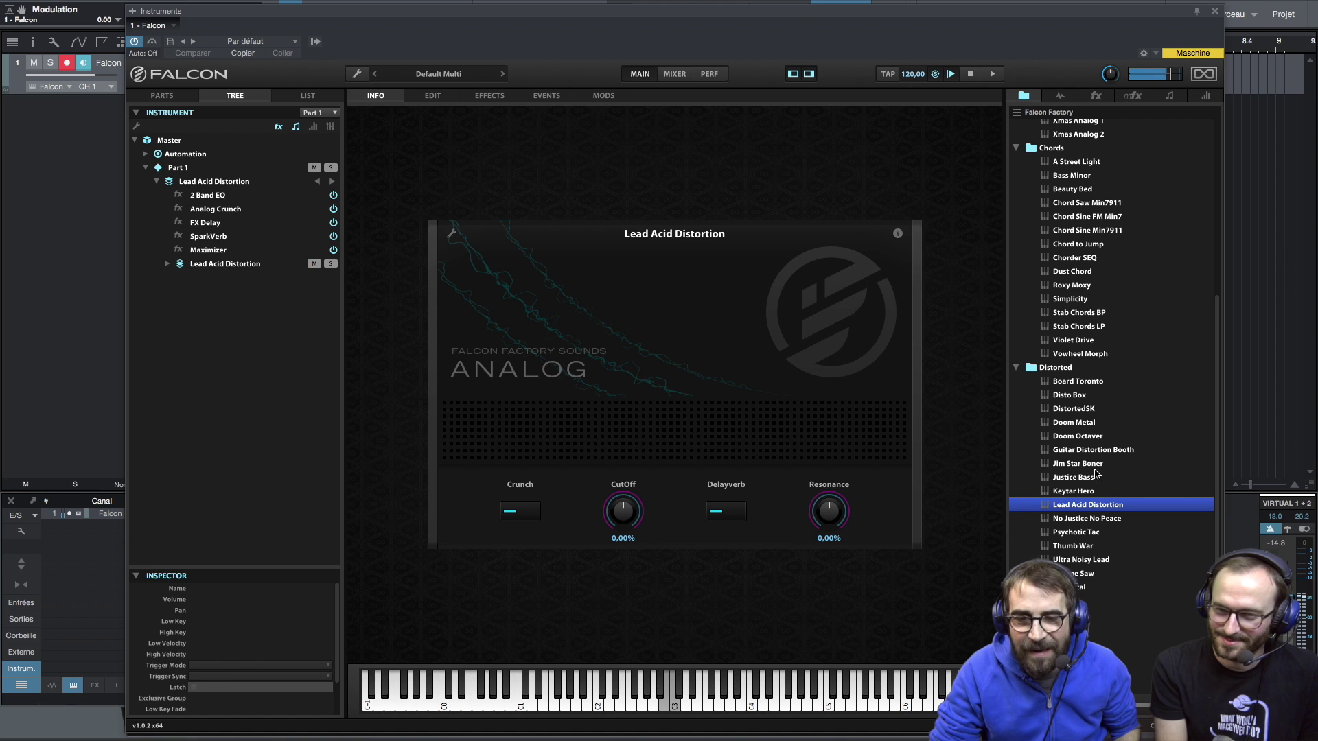
pyautogui.doubleClick(1085, 547)
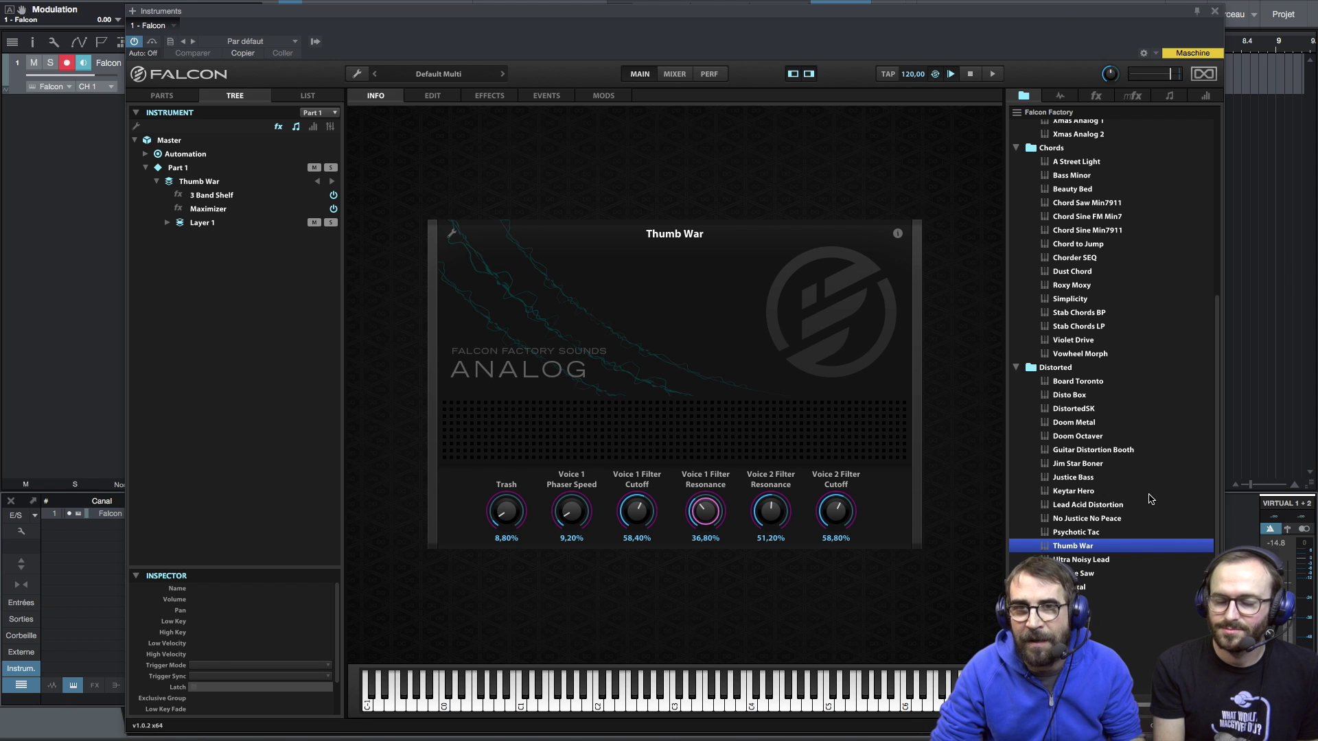
# Expand the Experimental folder and load its presets Attack Synth, Calmy T Jane, EP ON LOoPp, Fibonacci Synth and Gramuller Xperience in turn.
pyautogui.scroll(-3, 1155, 522)
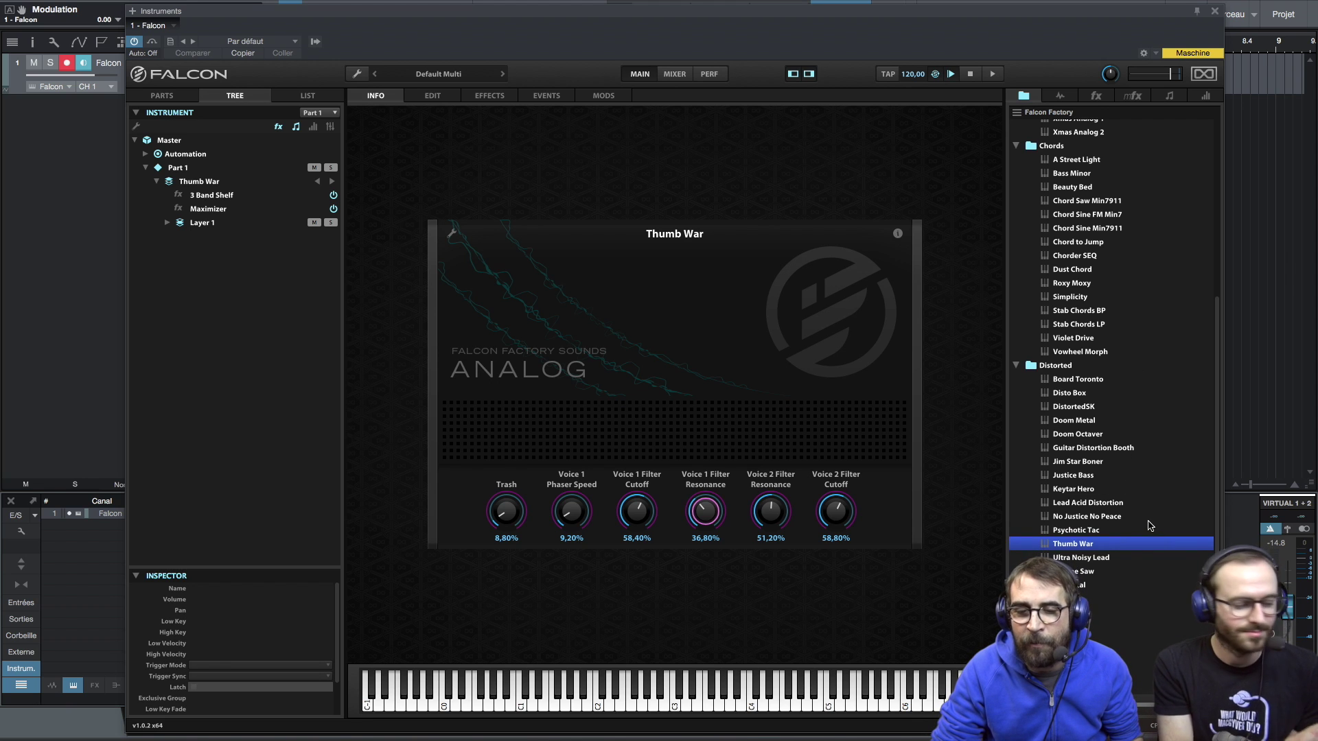
pyautogui.click(1016, 532)
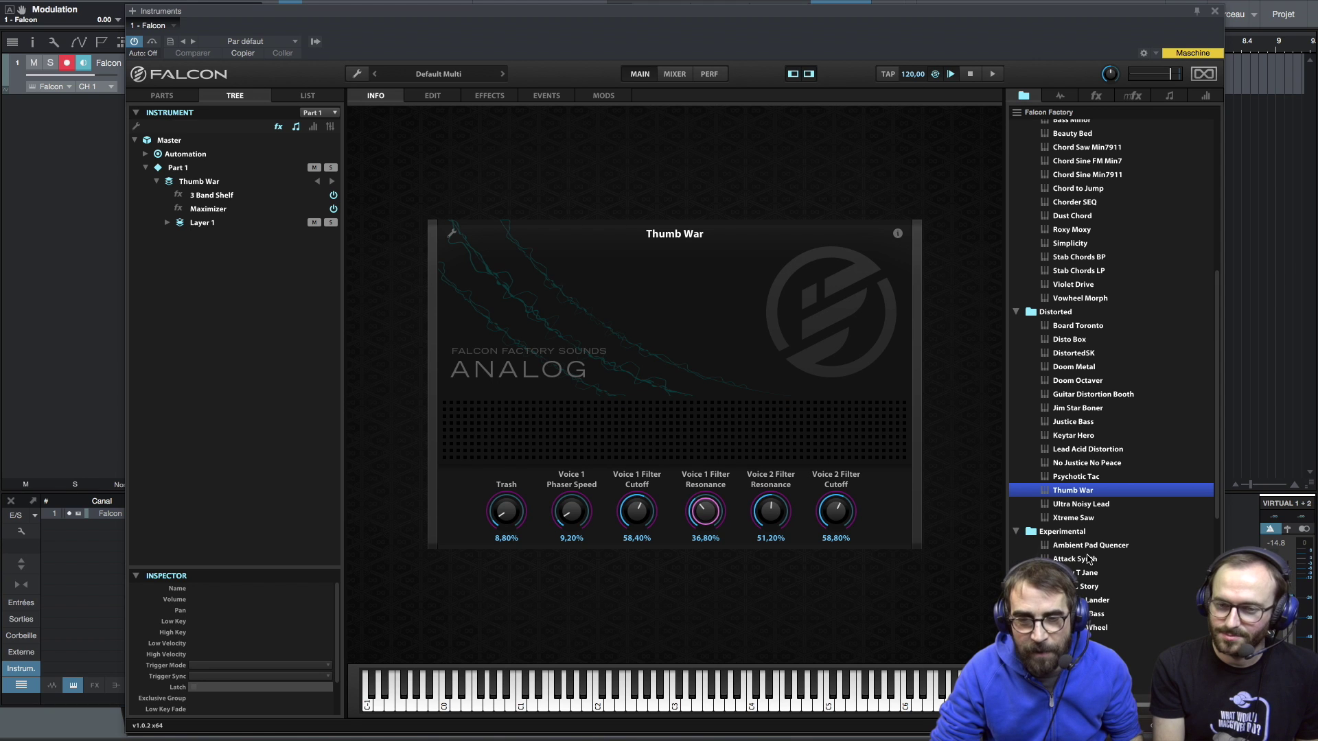
pyautogui.doubleClick(1091, 557)
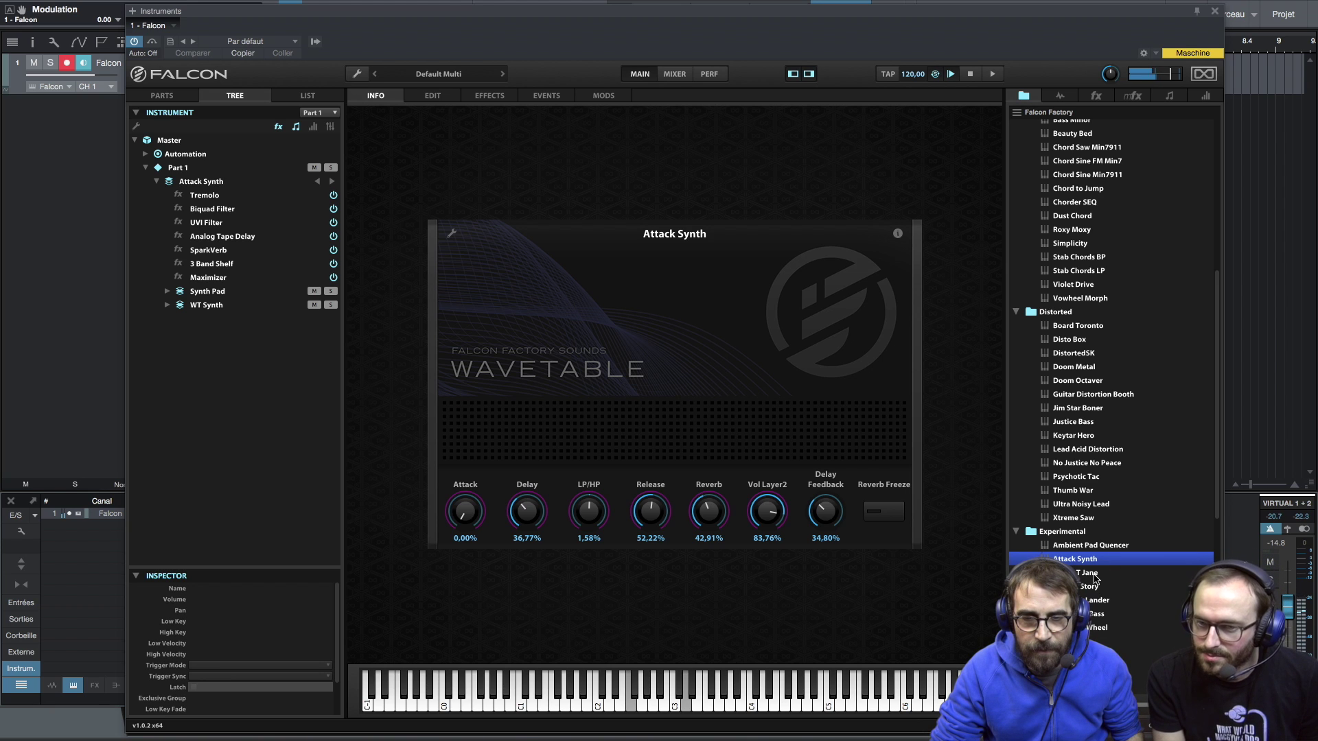
pyautogui.doubleClick(1097, 574)
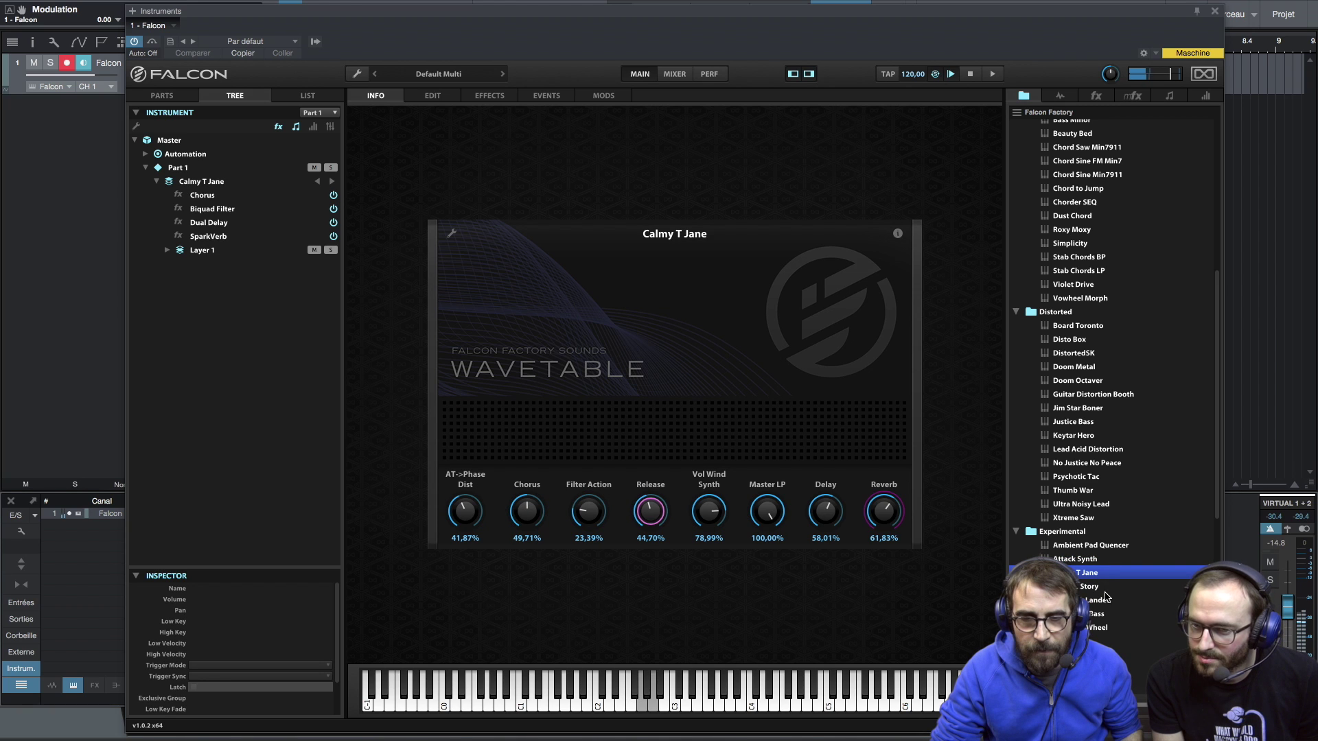
pyautogui.scroll(-3, 1106, 597)
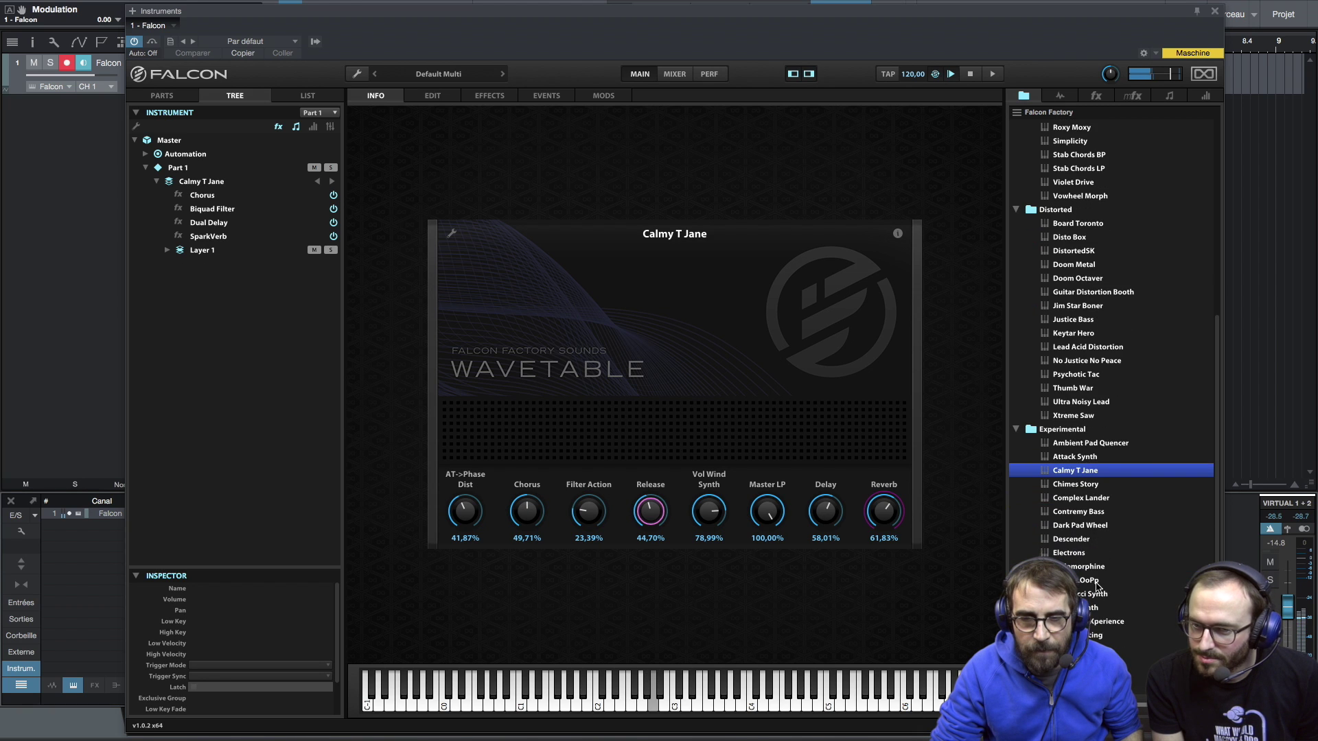
pyautogui.doubleClick(1097, 582)
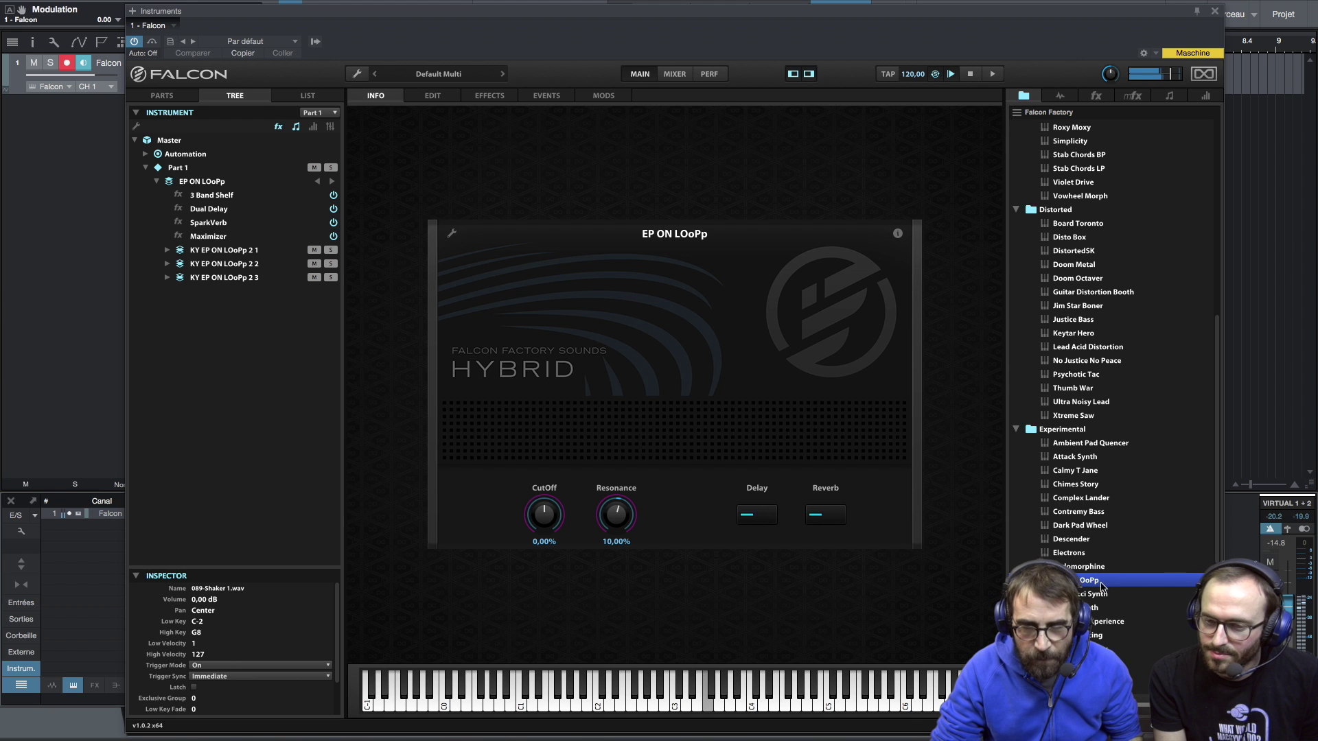
pyautogui.doubleClick(1102, 595)
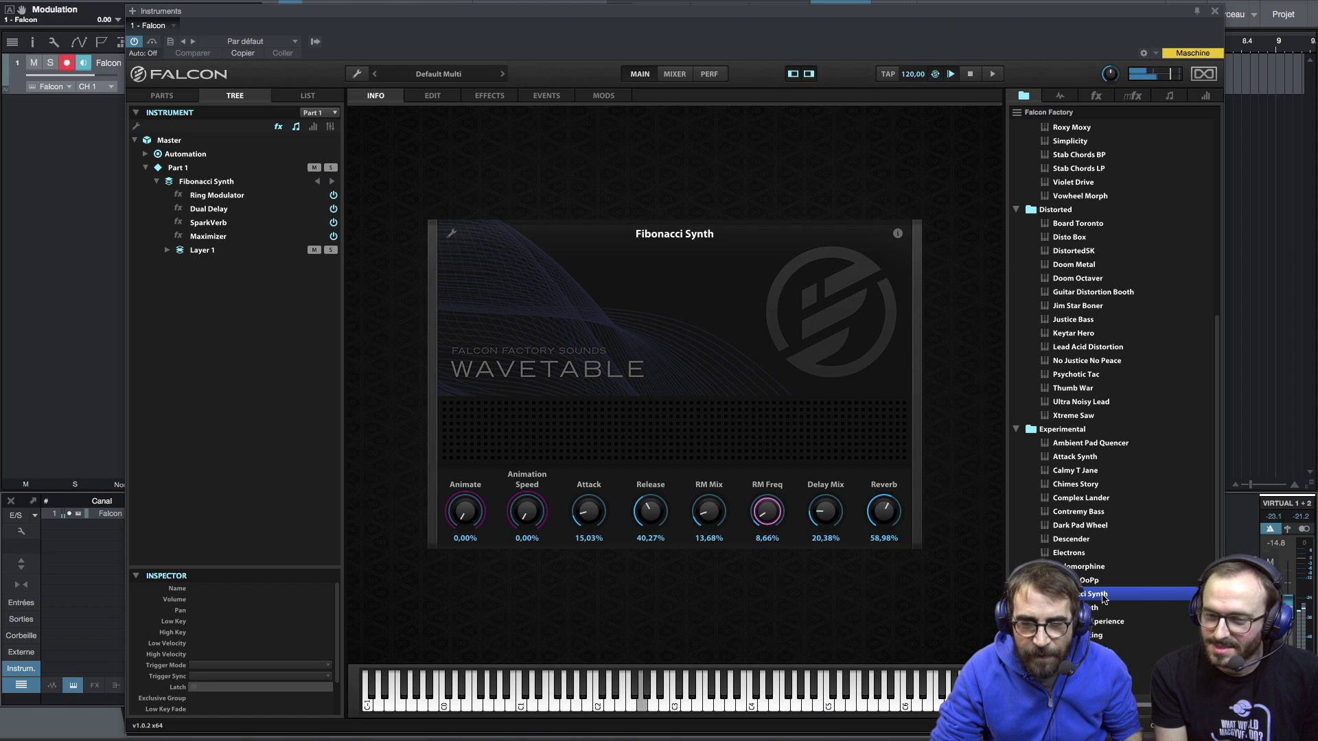
pyautogui.doubleClick(1112, 622)
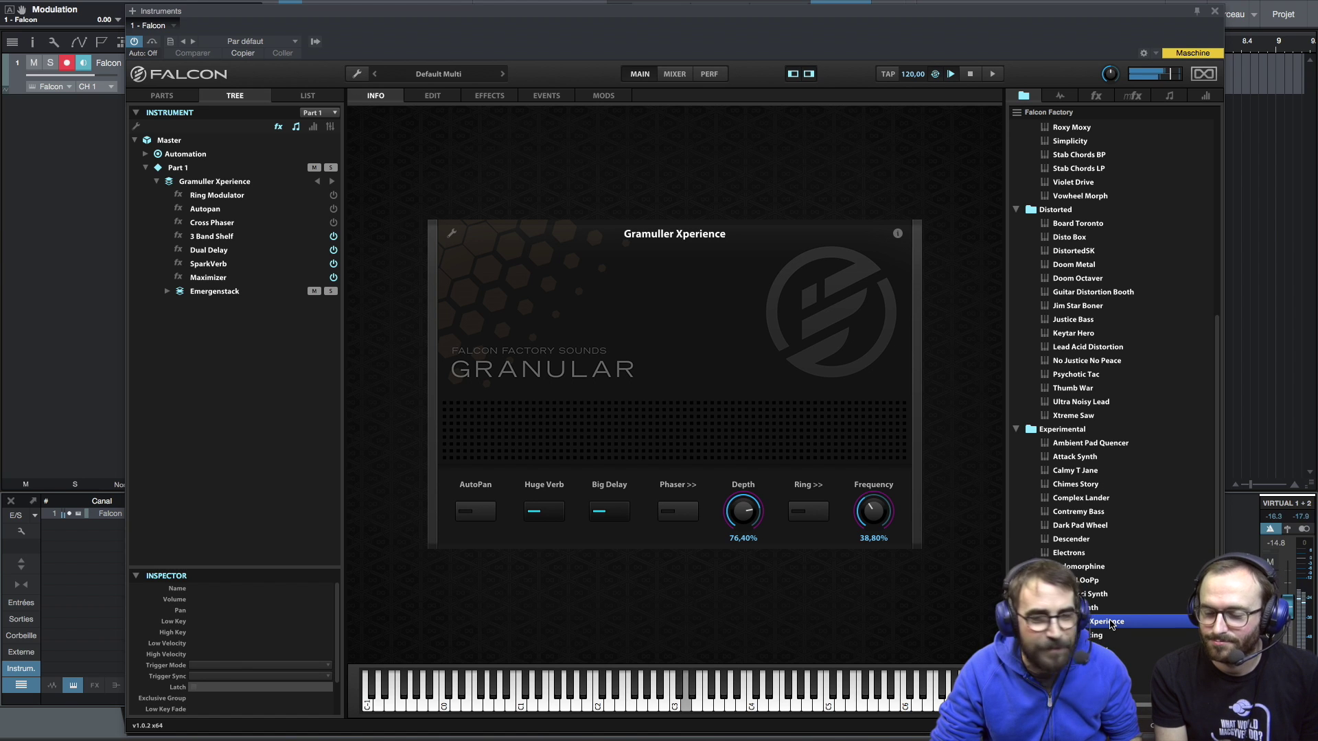
pyautogui.scroll(-5, 1108, 617)
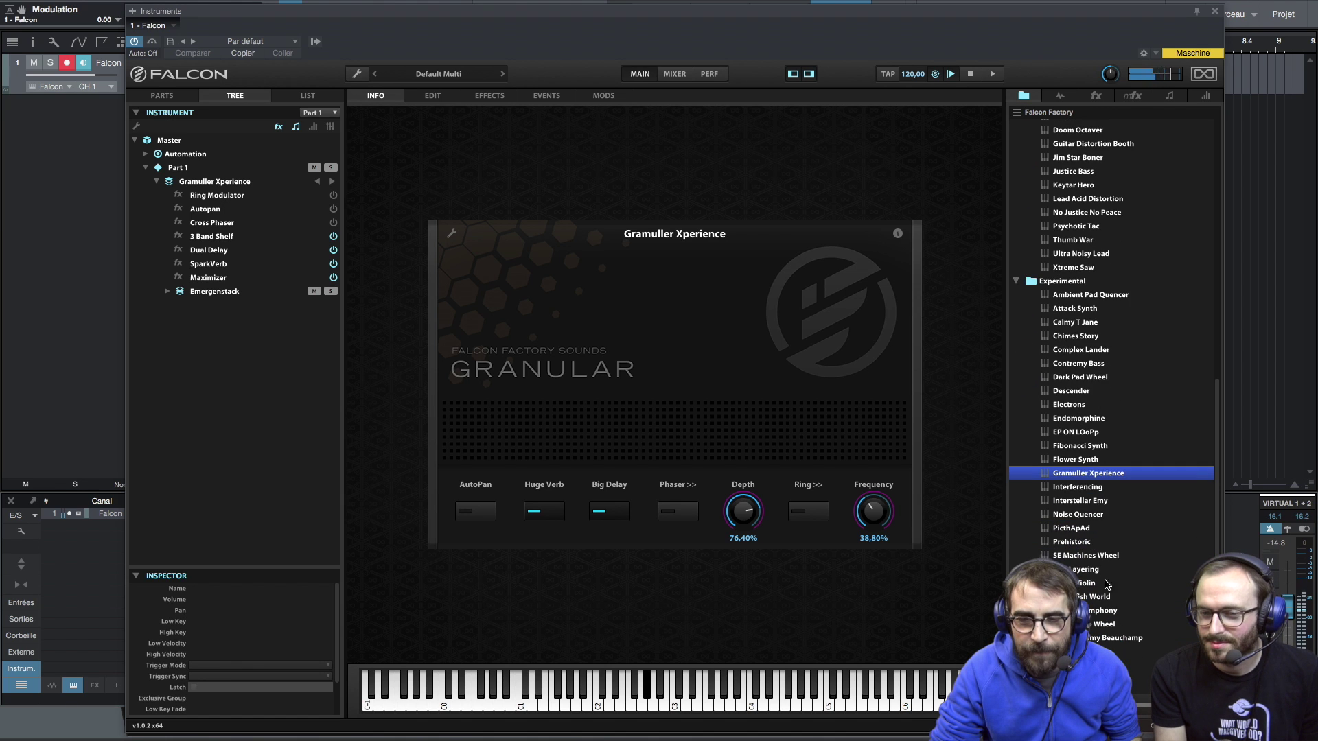
# Load the Experimental presets Prehistoric and Tyranic Symphony, and expand the Granular folder to load Bowed Crotales Cloud.
pyautogui.doubleClick(1099, 543)
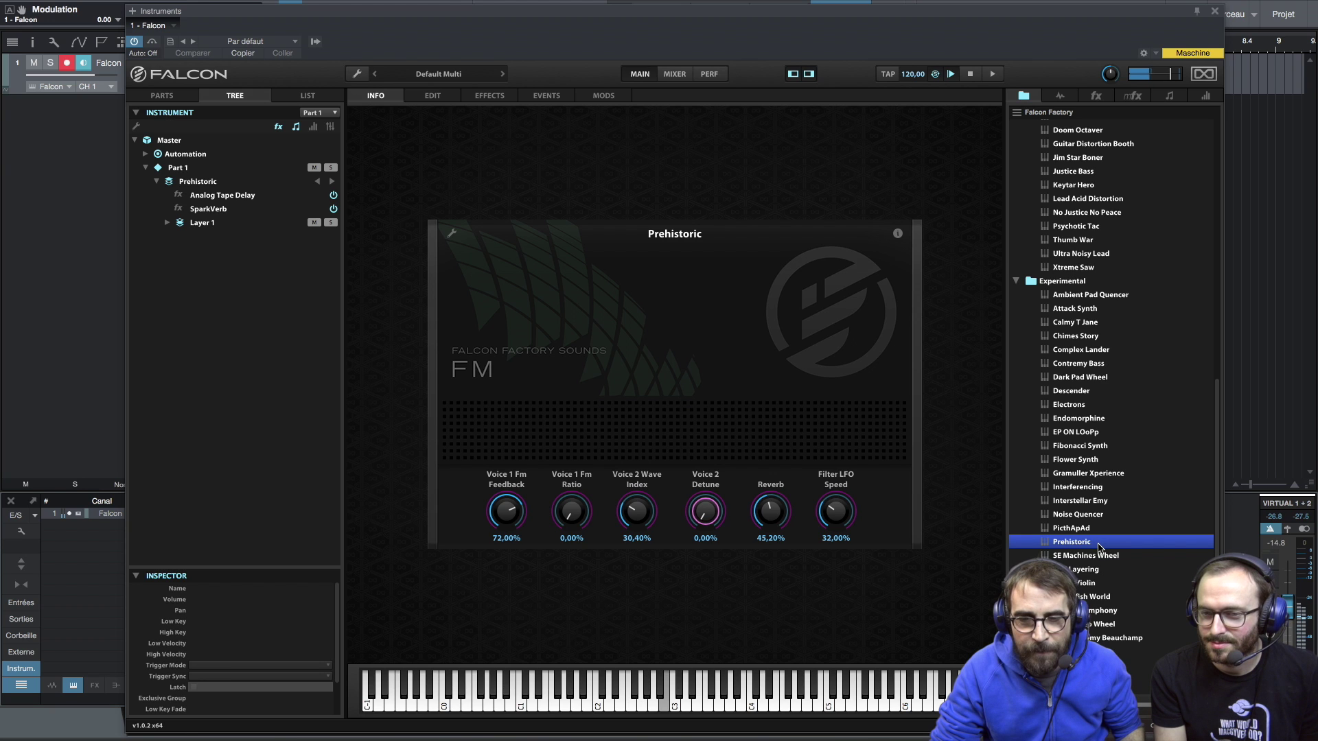
pyautogui.doubleClick(1112, 611)
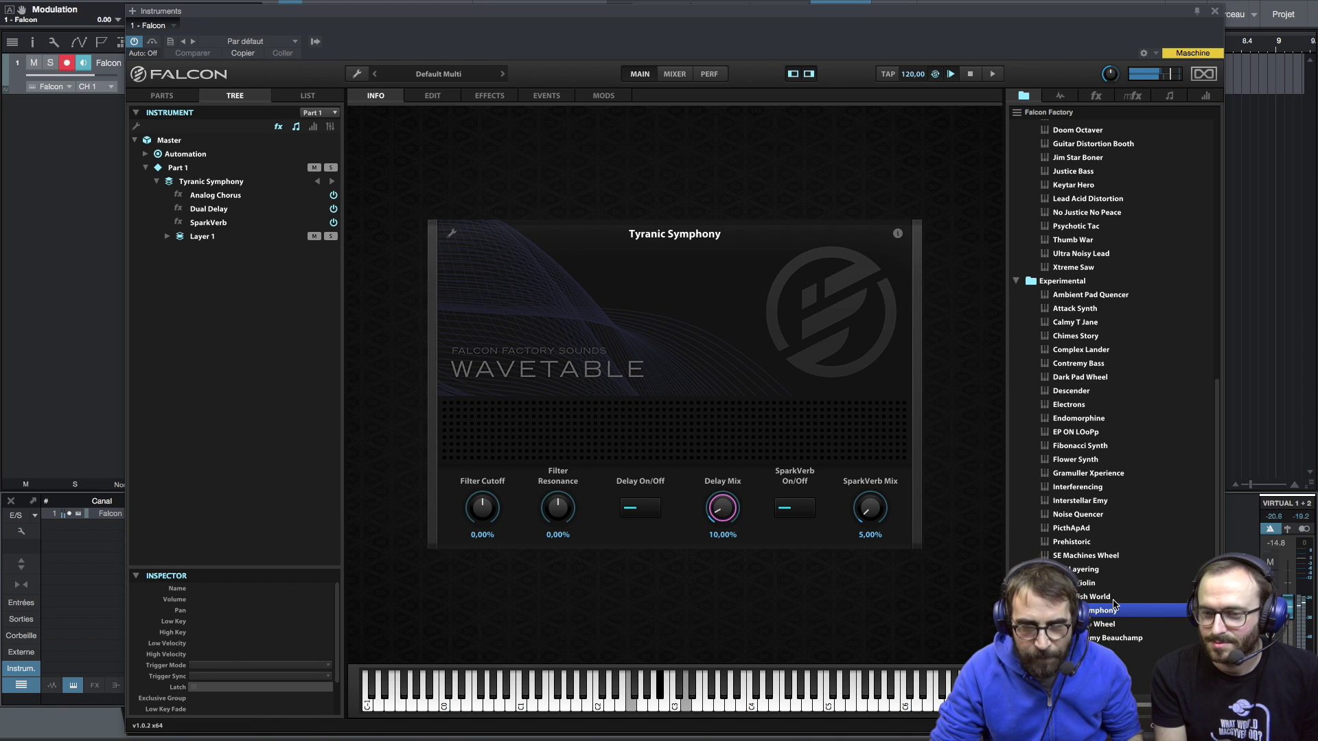
pyautogui.scroll(-3, 1114, 604)
pyautogui.click(1016, 545)
pyautogui.doubleClick(1070, 560)
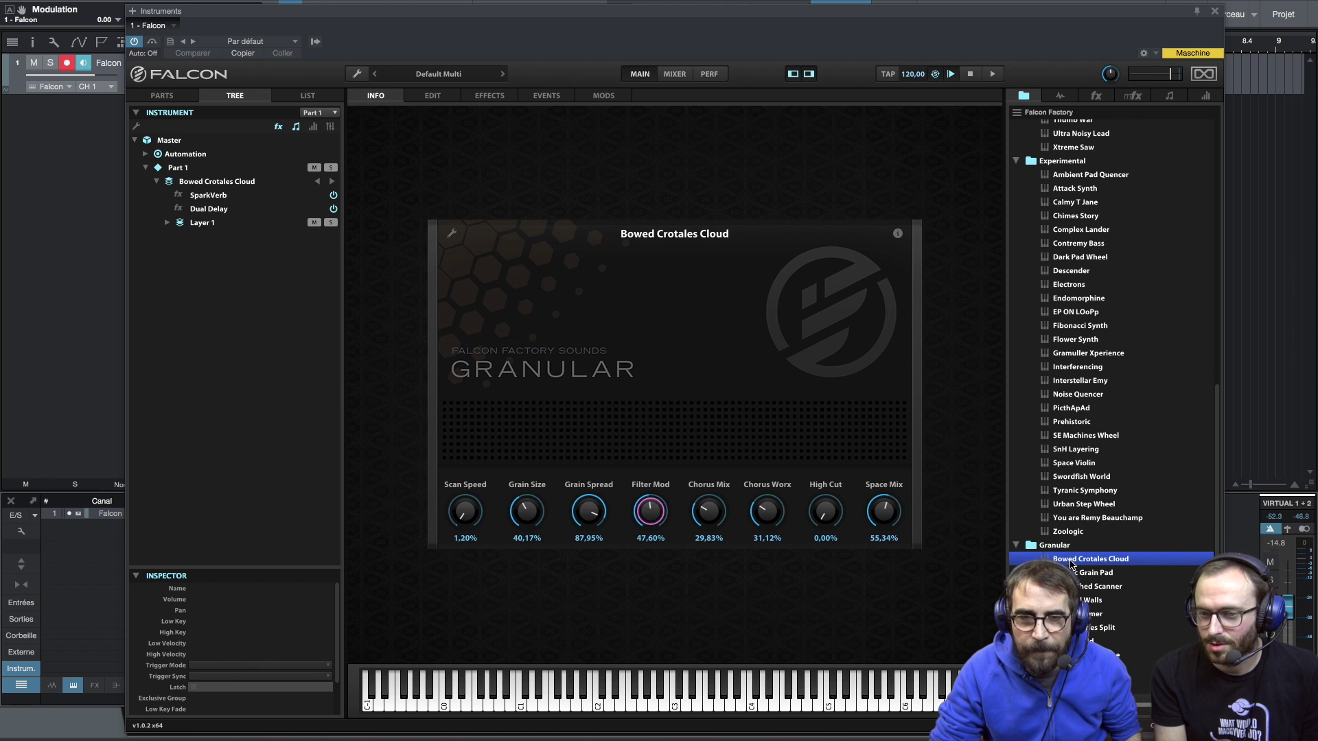
# Expand the Keys folder, load its presets Ballad Plucker, Clavi Station, FM Dark Keys and FM Groover in turn, and select Key Frost Piano.
pyautogui.scroll(-6, 1072, 562)
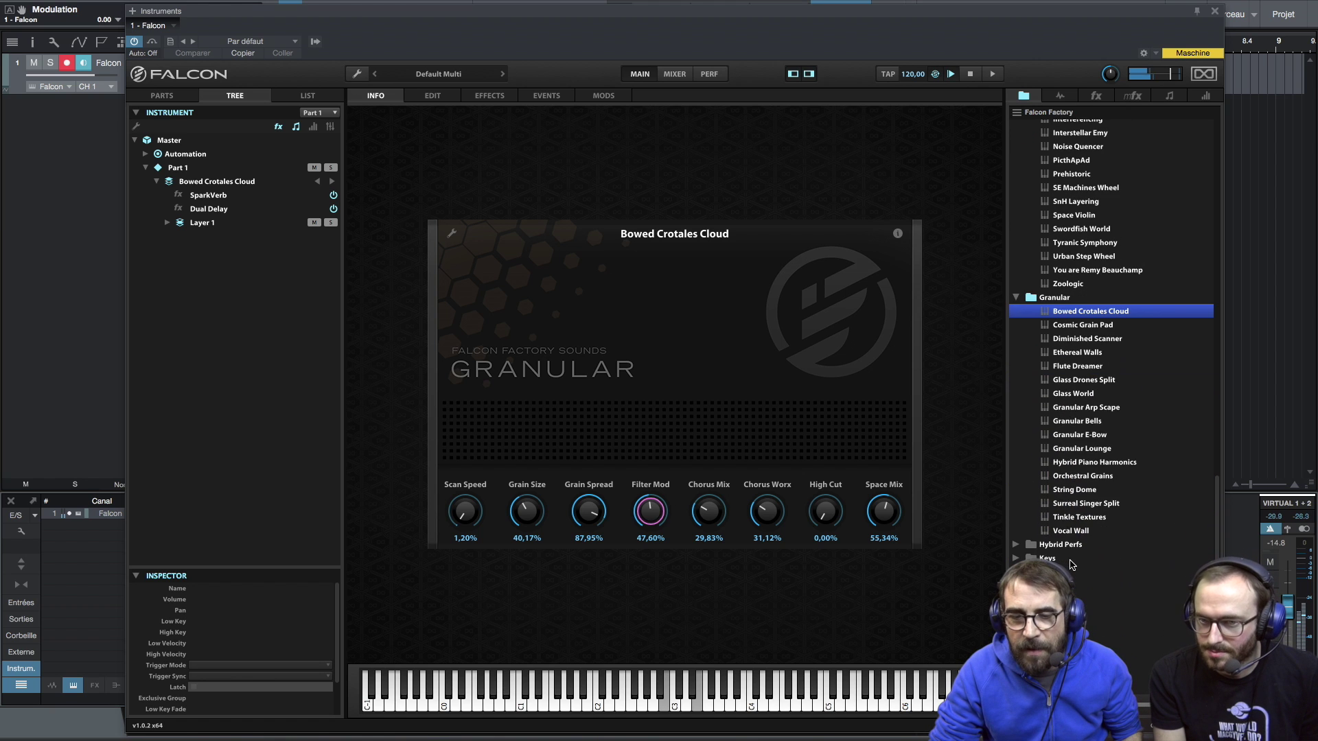
pyautogui.scroll(-1, 1057, 556)
pyautogui.click(1015, 538)
pyautogui.doubleClick(1078, 552)
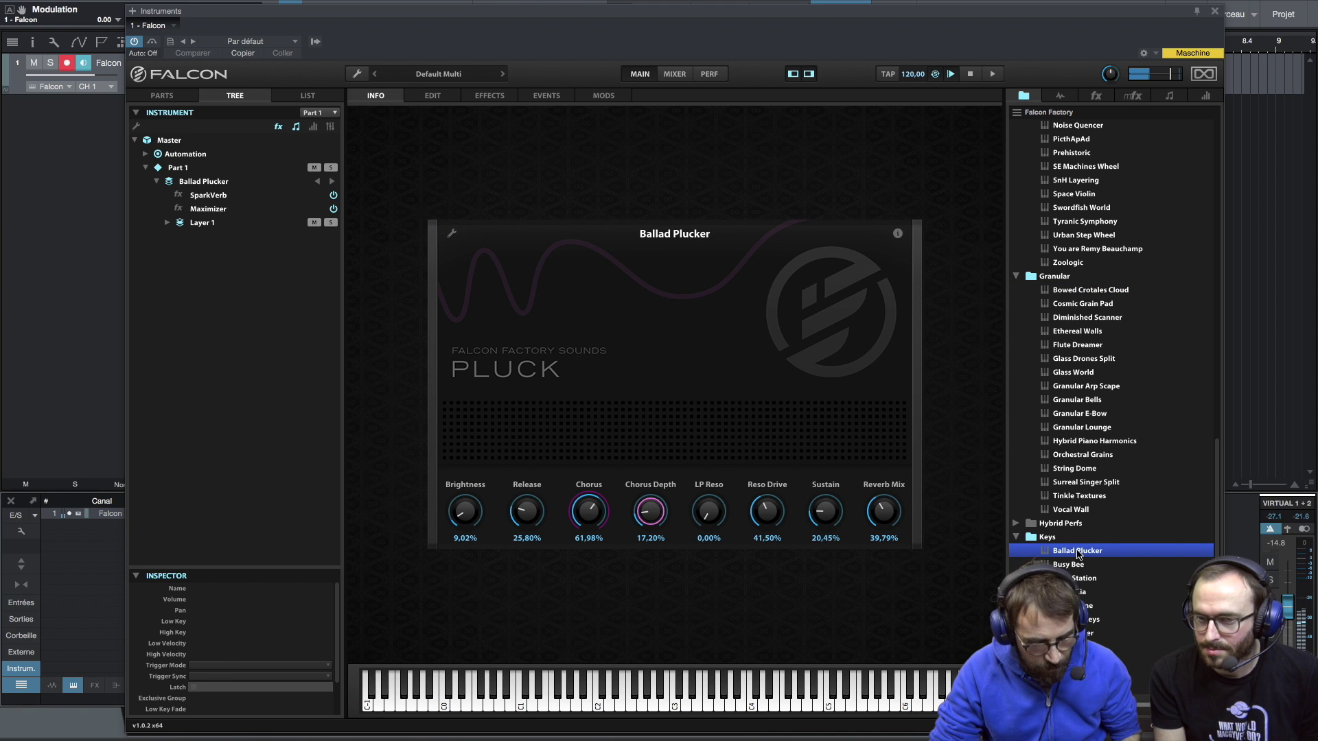
pyautogui.doubleClick(1082, 580)
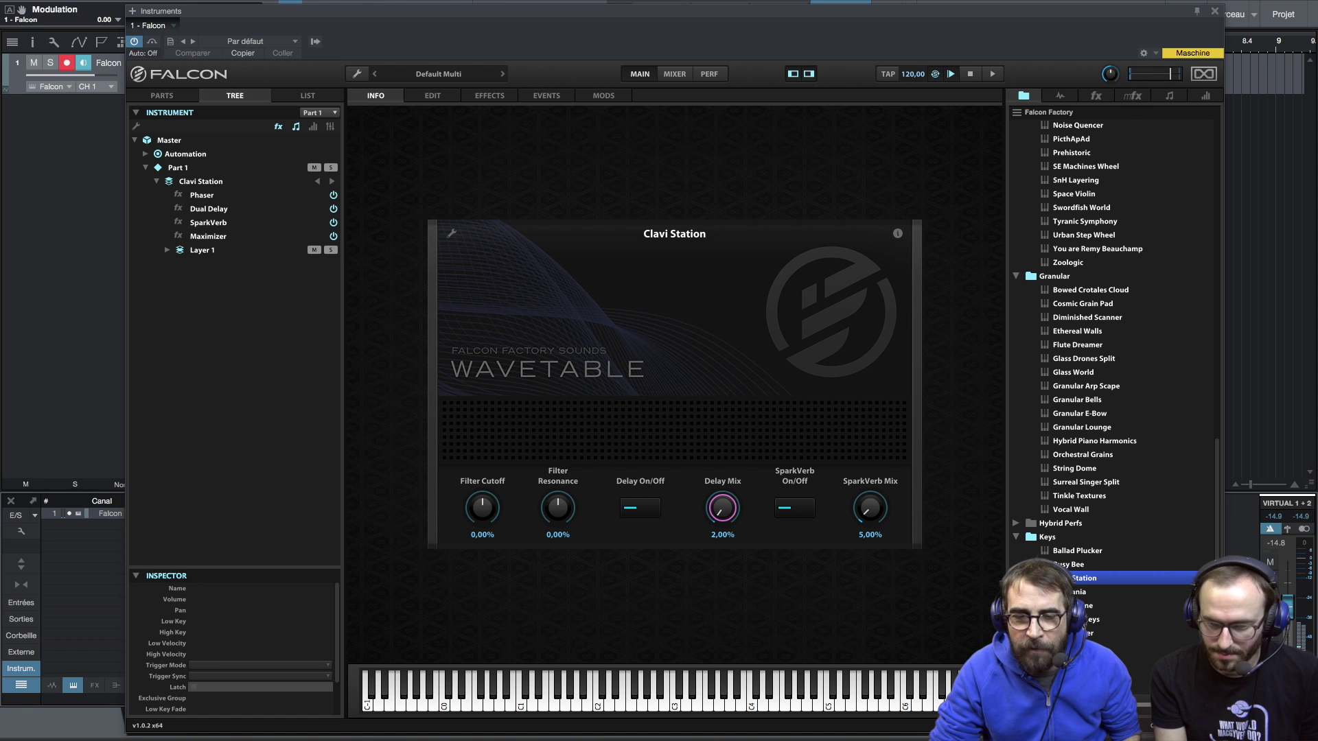
pyautogui.doubleClick(1084, 619)
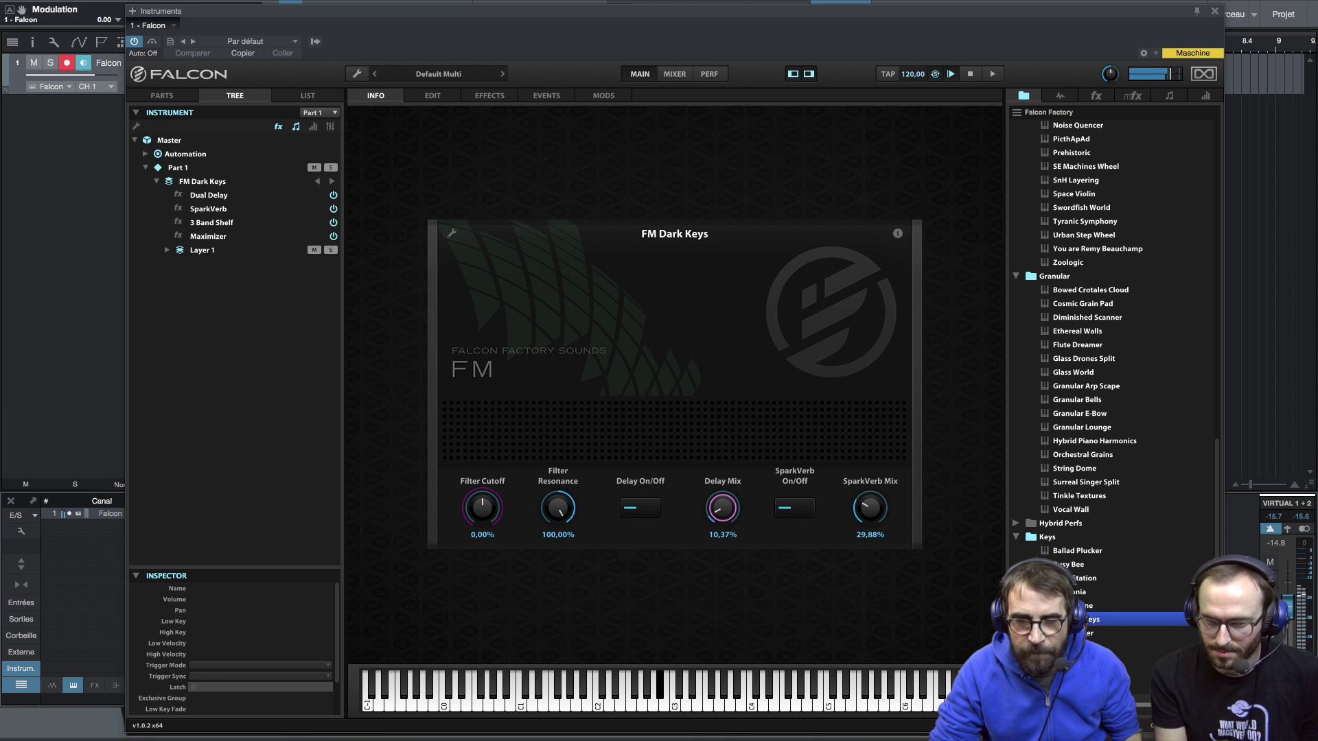
pyautogui.doubleClick(1091, 633)
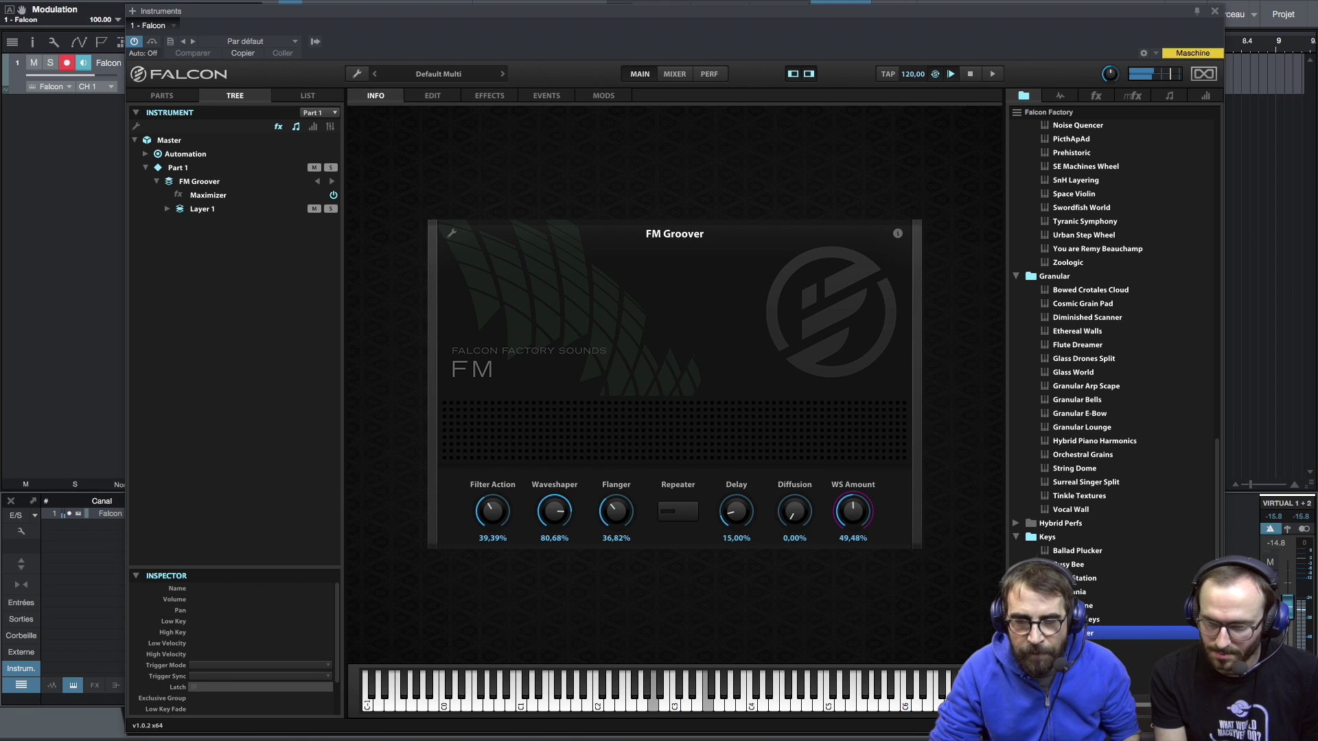
pyautogui.scroll(-3, 1029, 512)
pyautogui.click(1079, 553)
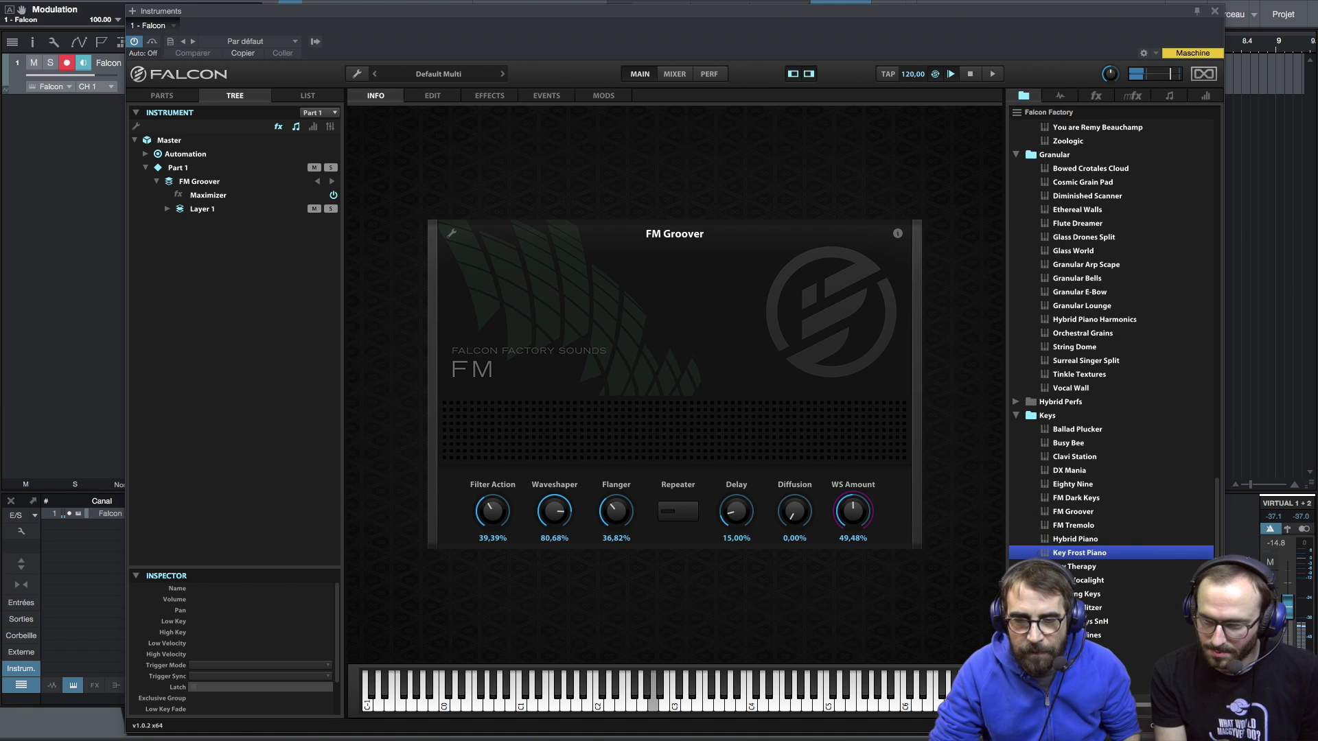
# Expand the Leads folder and load its presets Avicclead, DaMt Punk, Digitalead, Funky Res and Philicorlead in turn.
pyautogui.scroll(-1, 1029, 369)
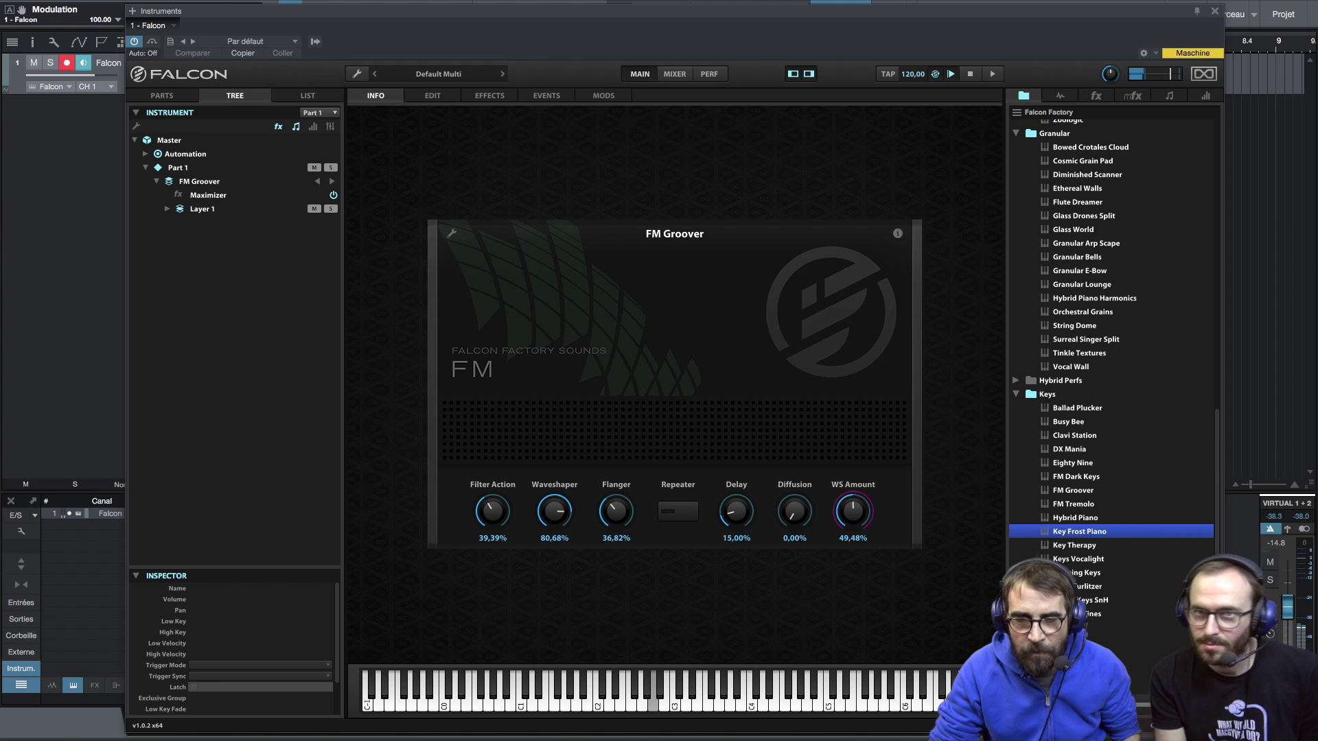
pyautogui.doubleClick(1070, 641)
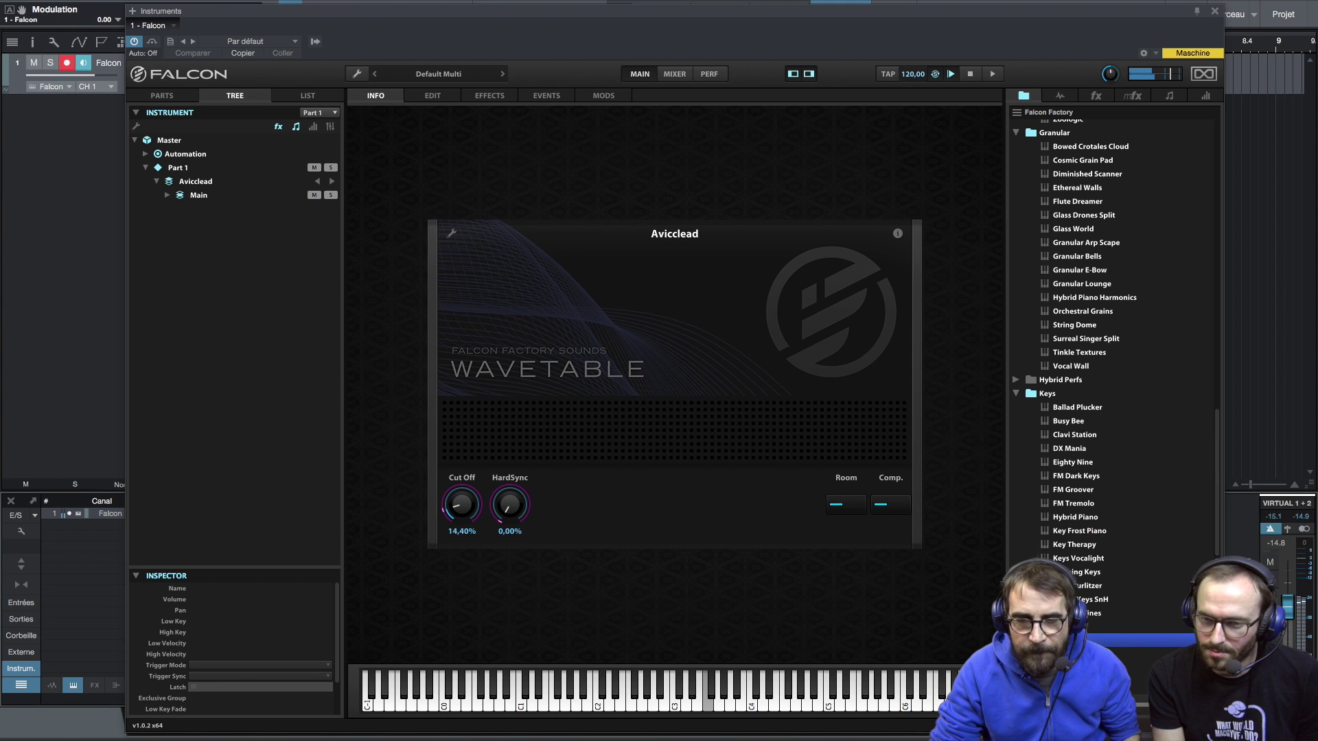
pyautogui.scroll(-3, 1030, 282)
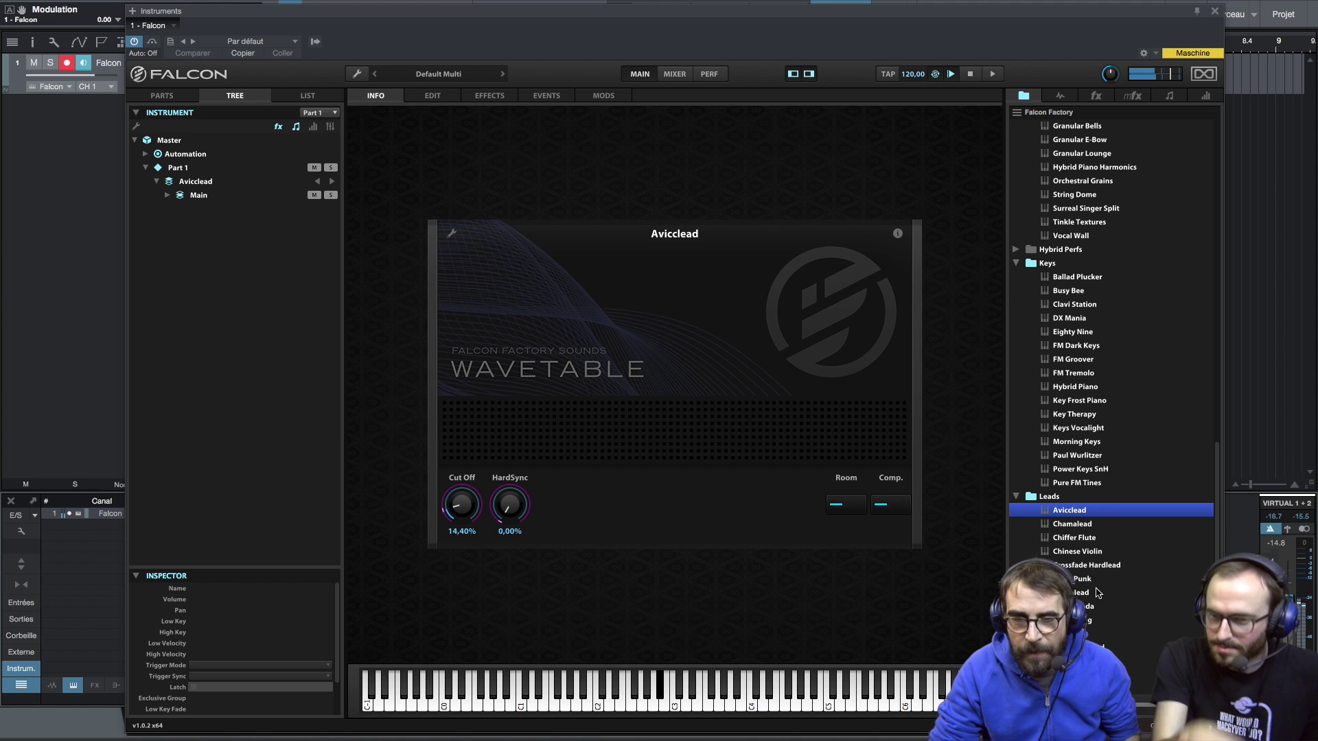
pyautogui.click(1088, 581)
pyautogui.doubleClick(1088, 581)
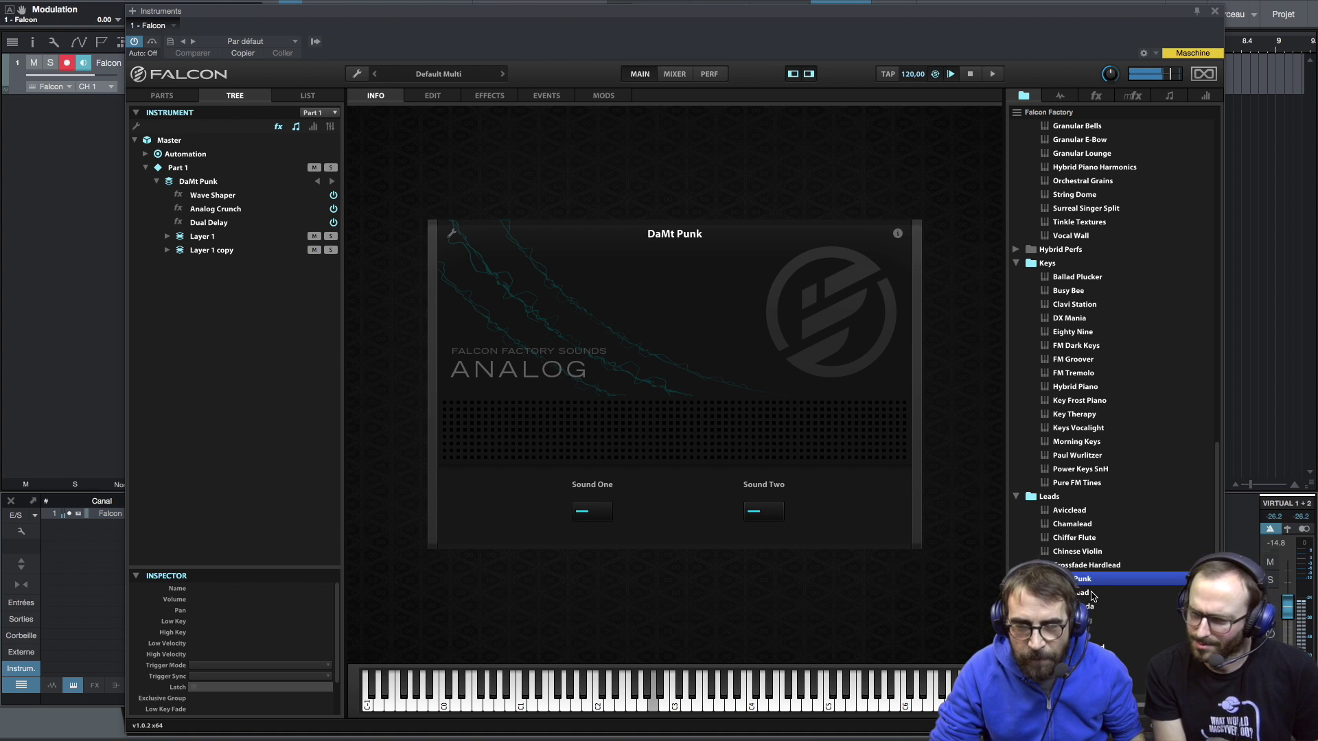
pyautogui.doubleClick(1085, 595)
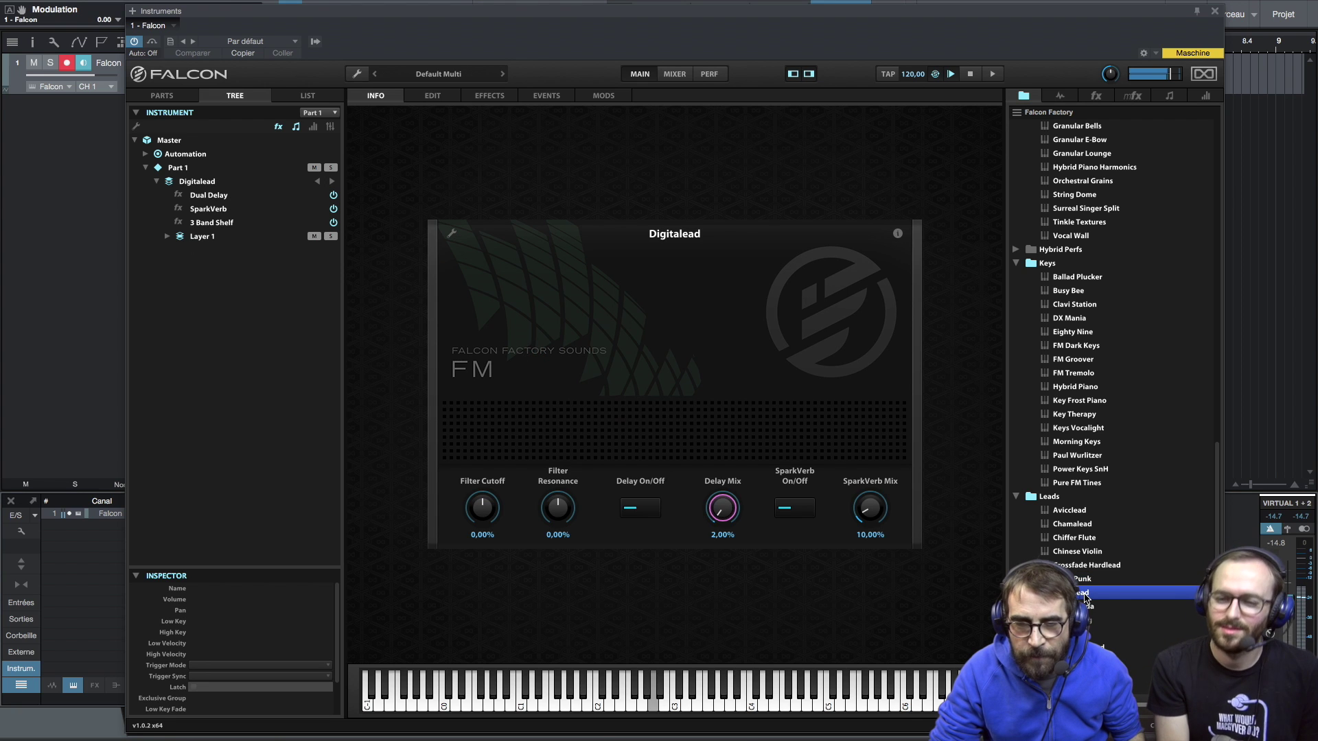
pyautogui.doubleClick(1091, 633)
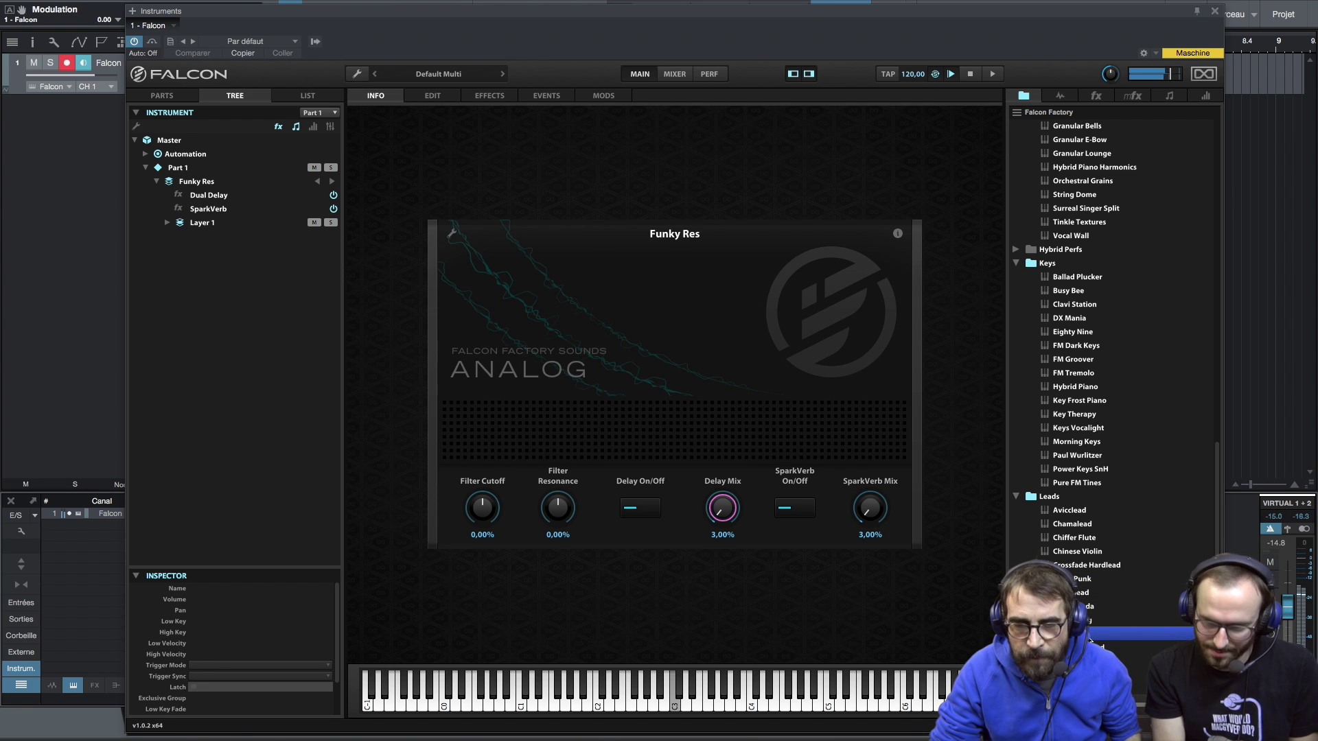
pyautogui.scroll(-5, 1094, 621)
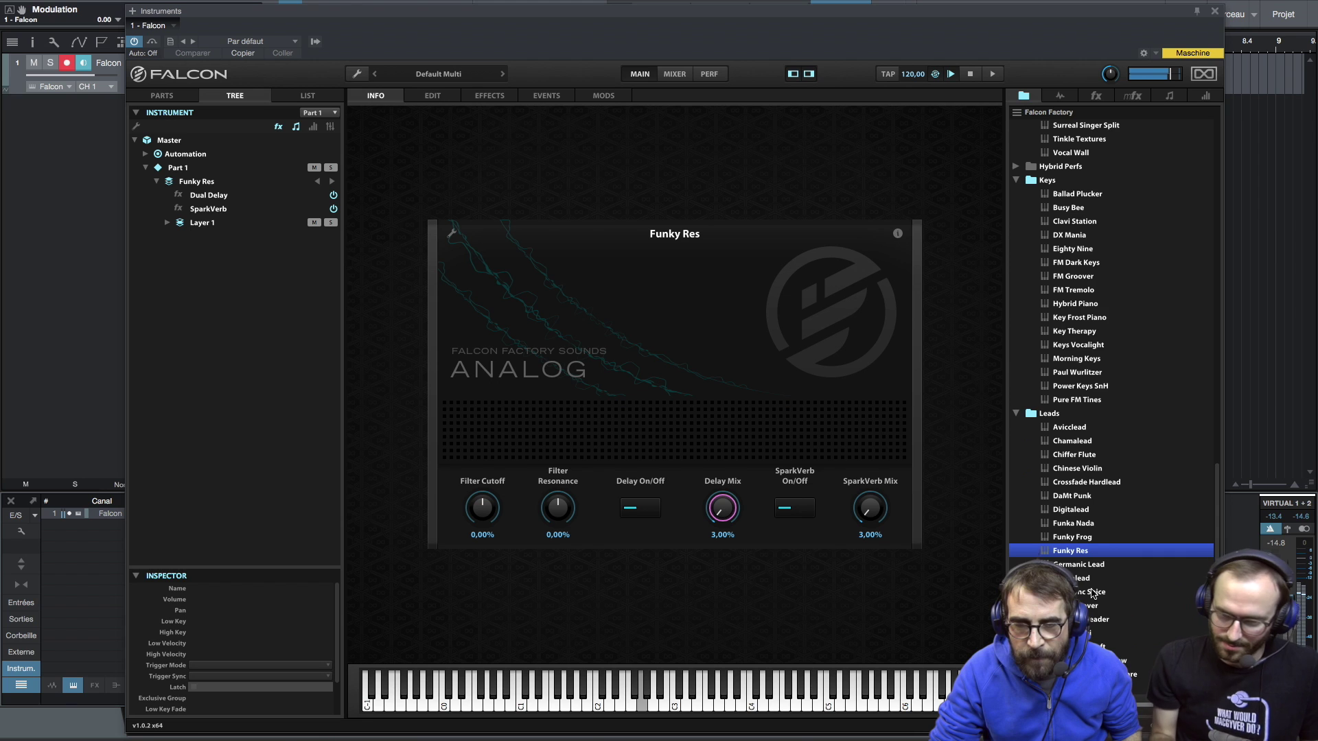
pyautogui.scroll(-2, 1094, 607)
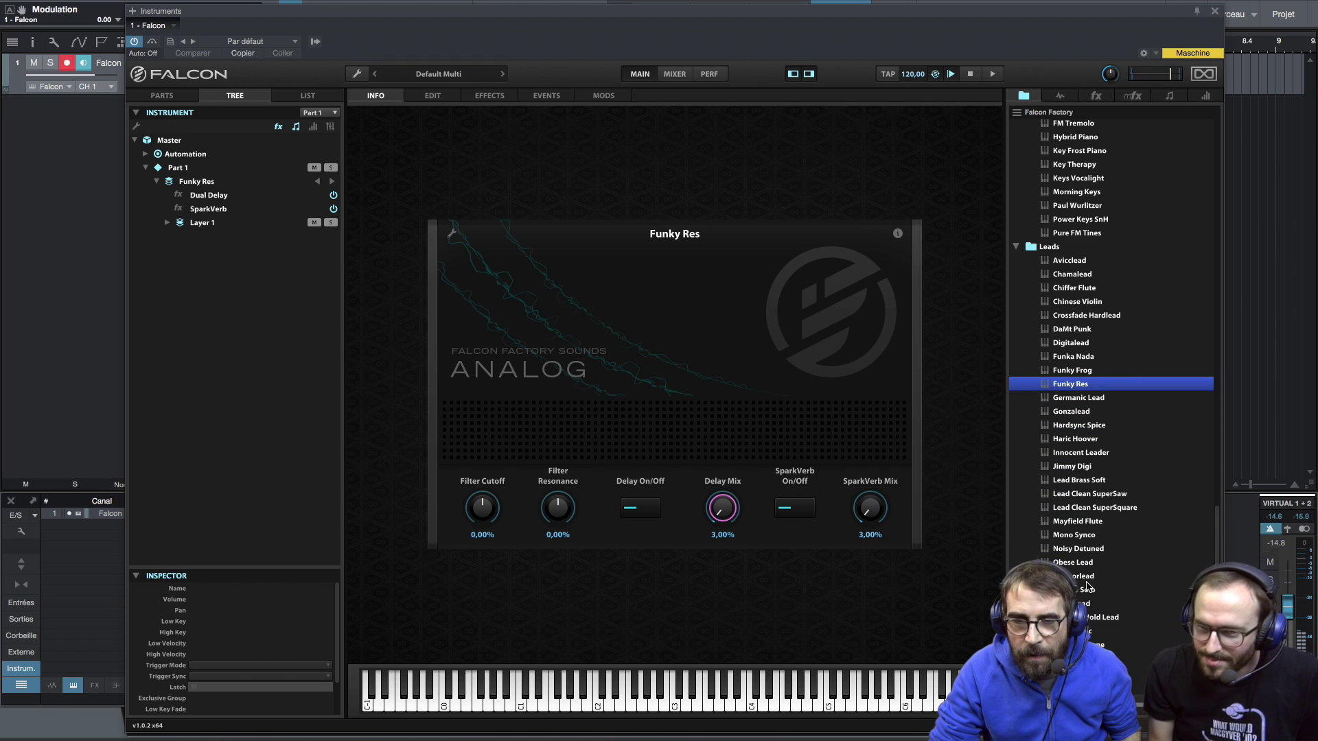
pyautogui.doubleClick(1087, 580)
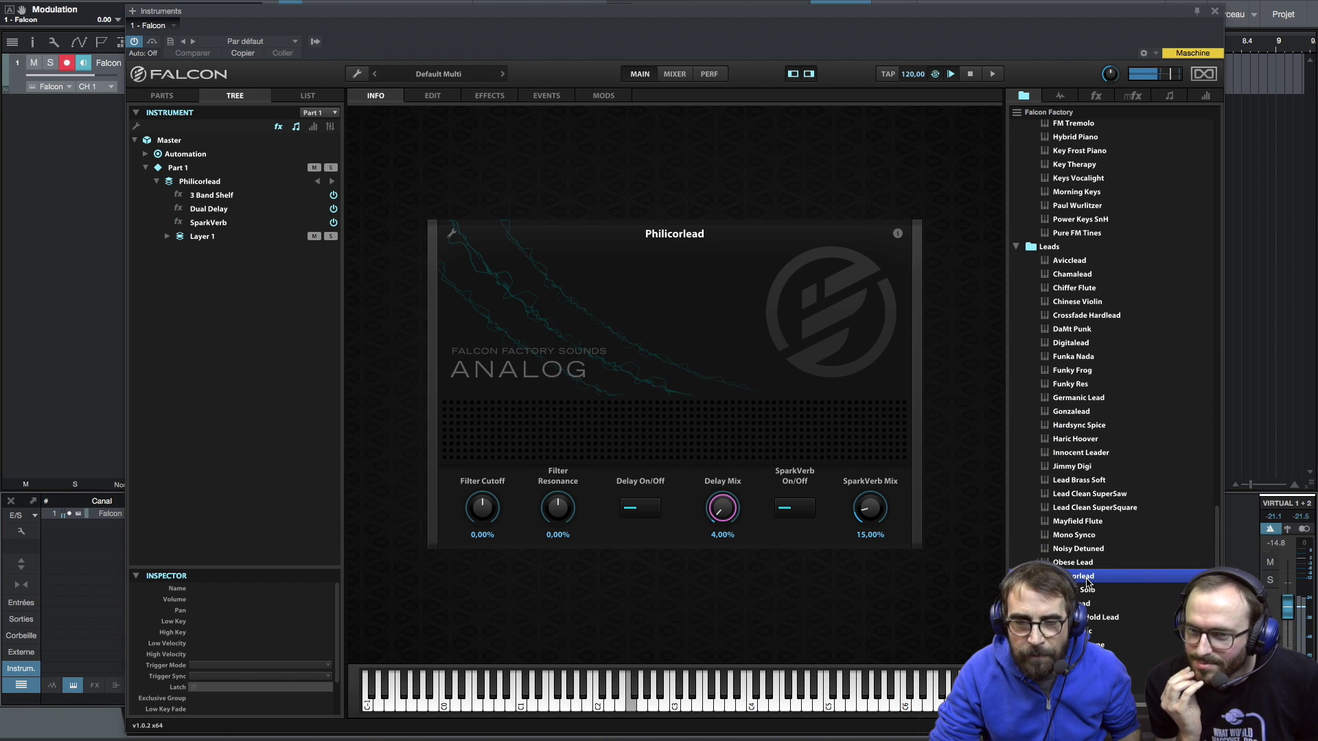
# Expand the Organ folder and load its presets Blues Jazz, Explosion of Blues, Organalog Perc and Self Playing Organ in turn.
pyautogui.scroll(-2, 1087, 582)
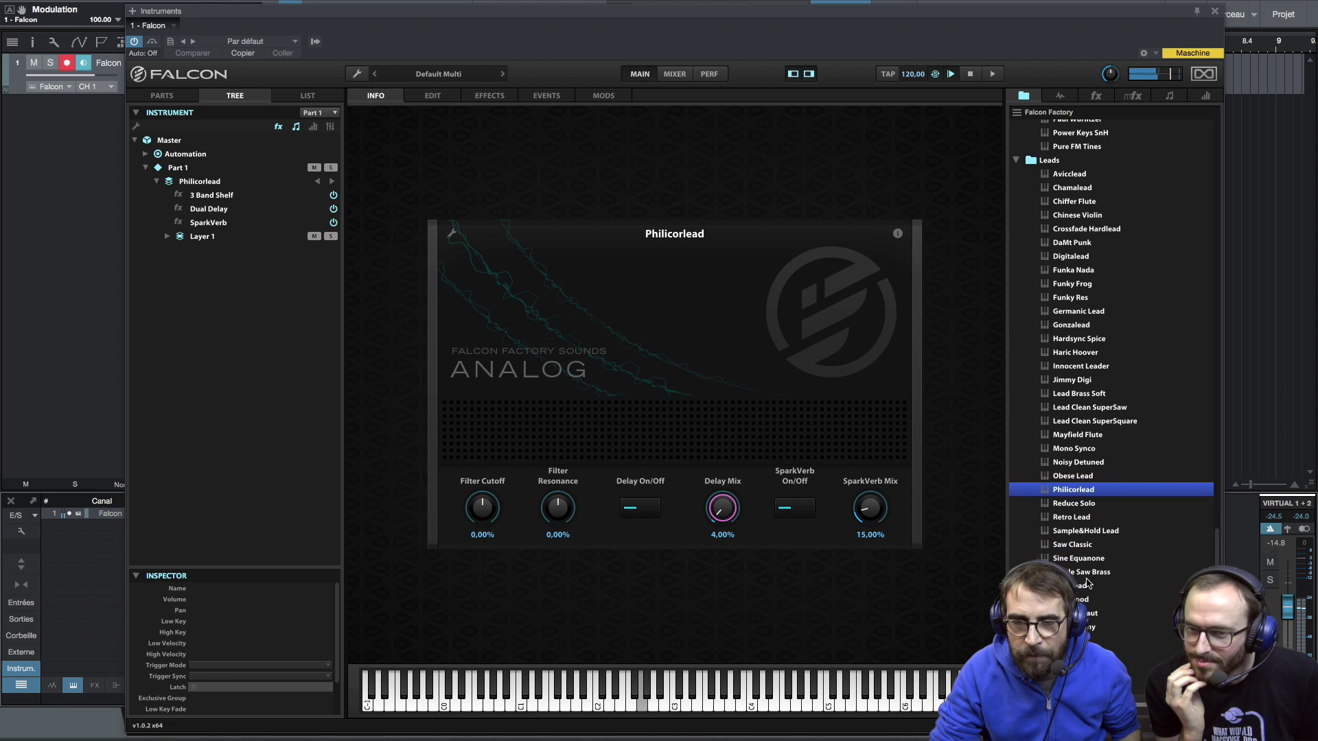
pyautogui.scroll(-1, 1087, 583)
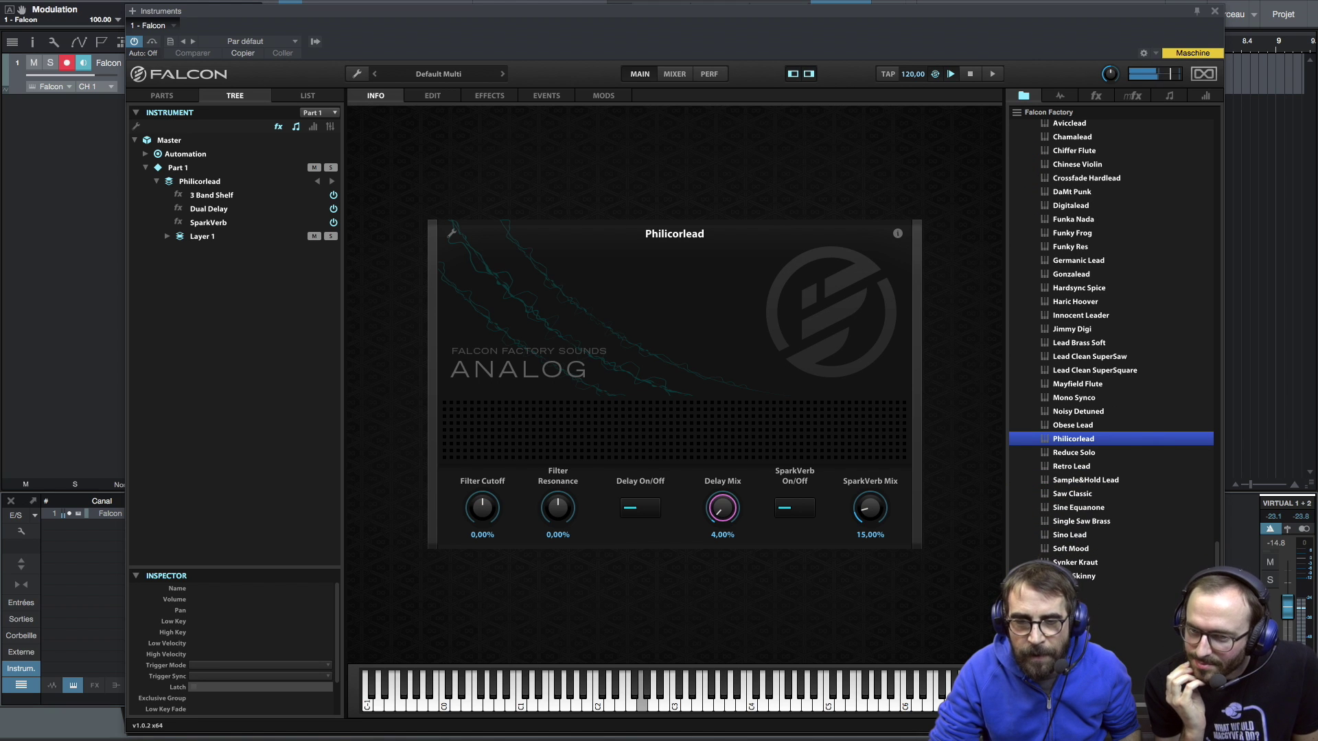
pyautogui.doubleClick(1086, 604)
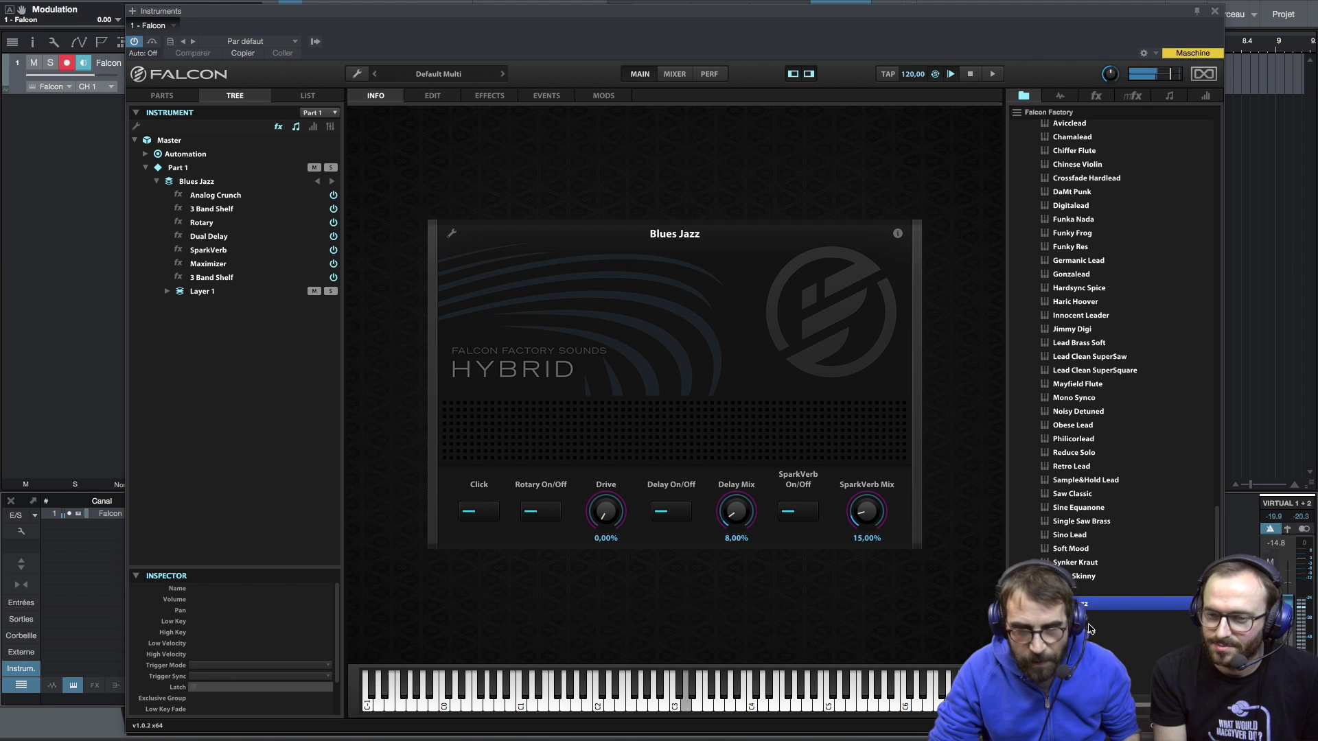
pyautogui.scroll(-2, 1097, 604)
pyautogui.doubleClick(1096, 603)
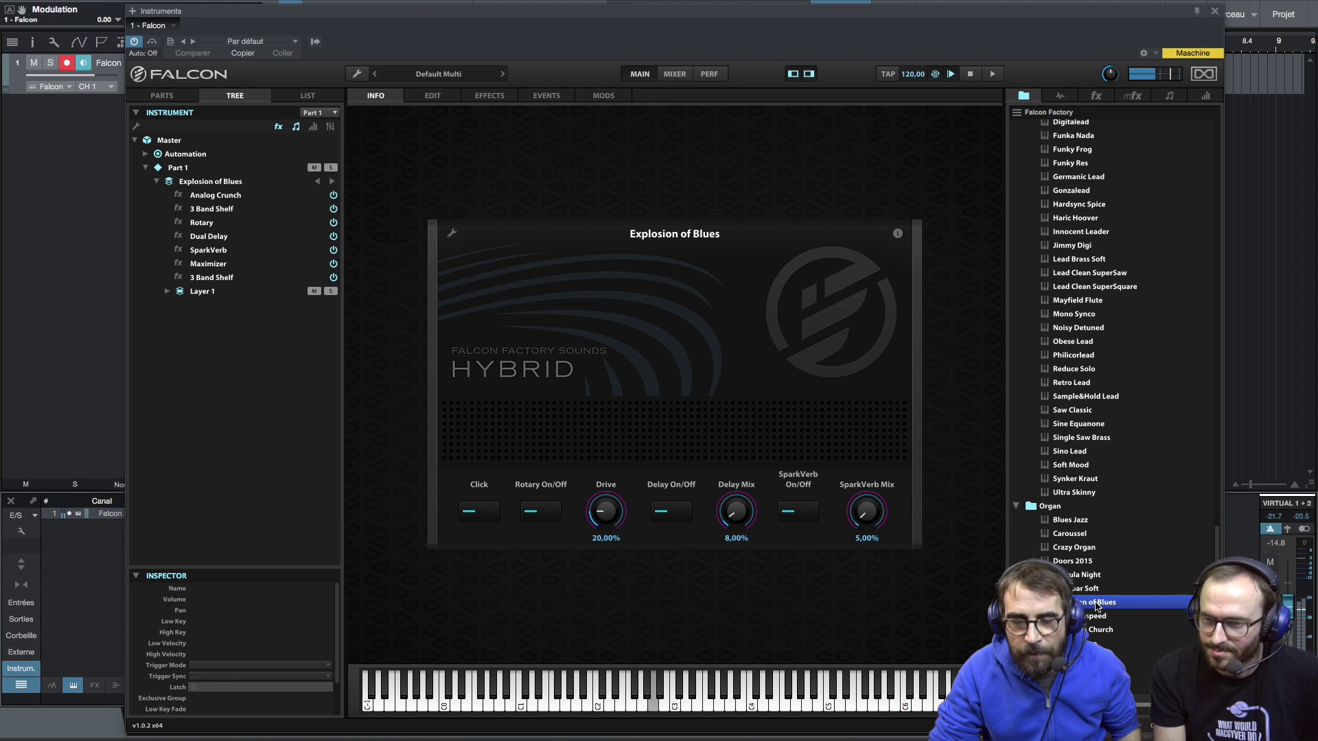
pyautogui.scroll(-2, 1097, 605)
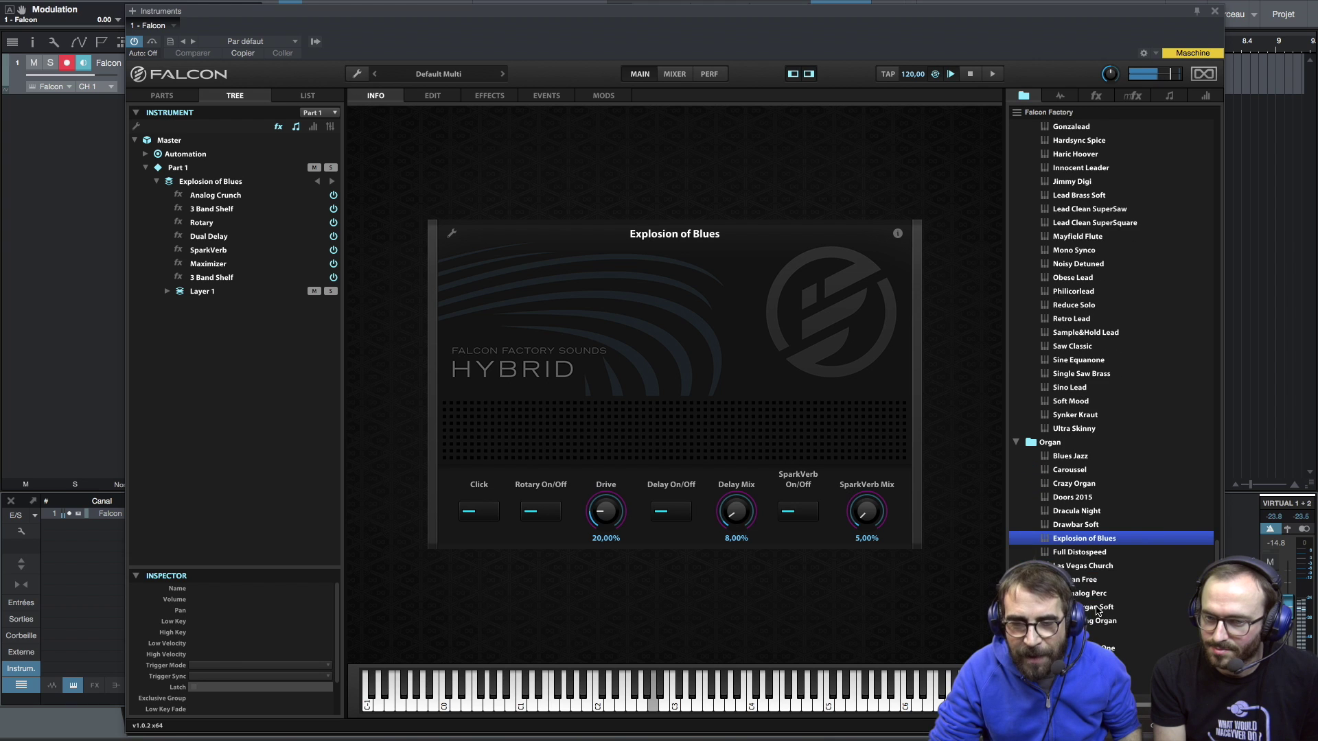
pyautogui.doubleClick(1096, 595)
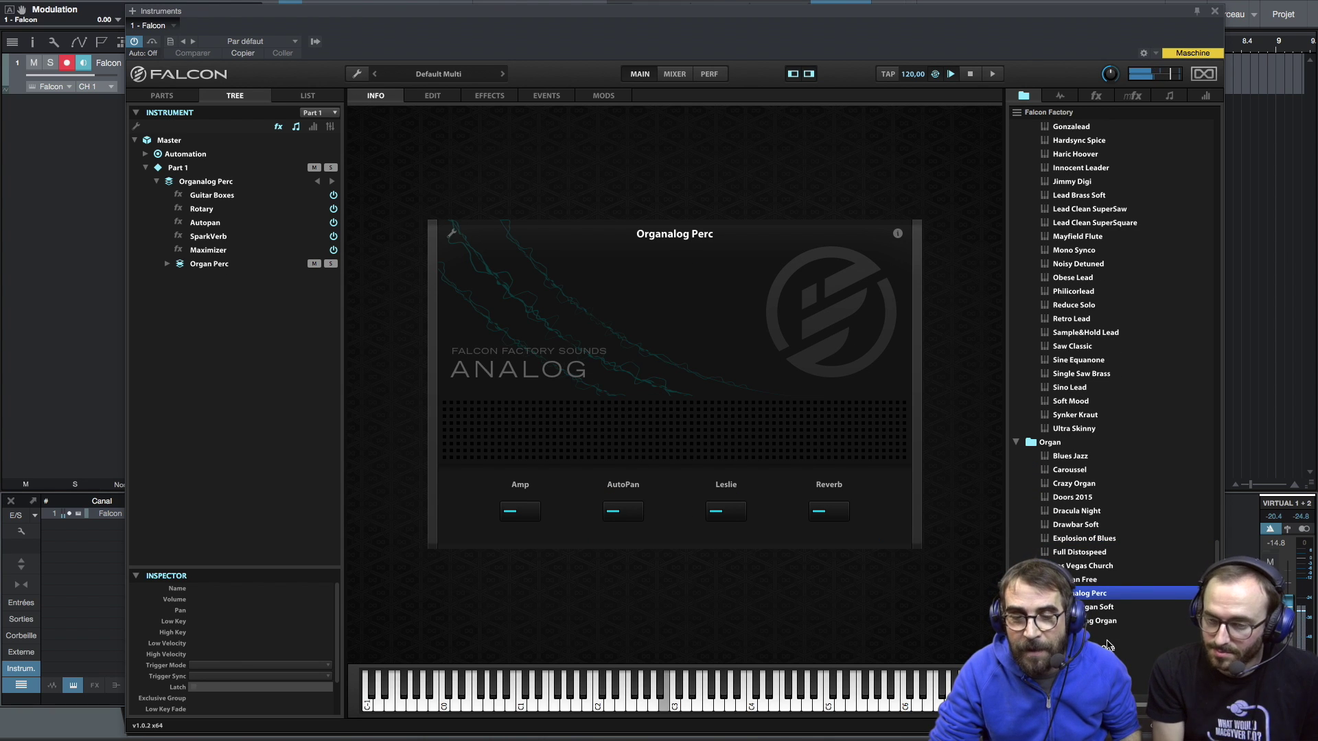
pyautogui.doubleClick(1101, 622)
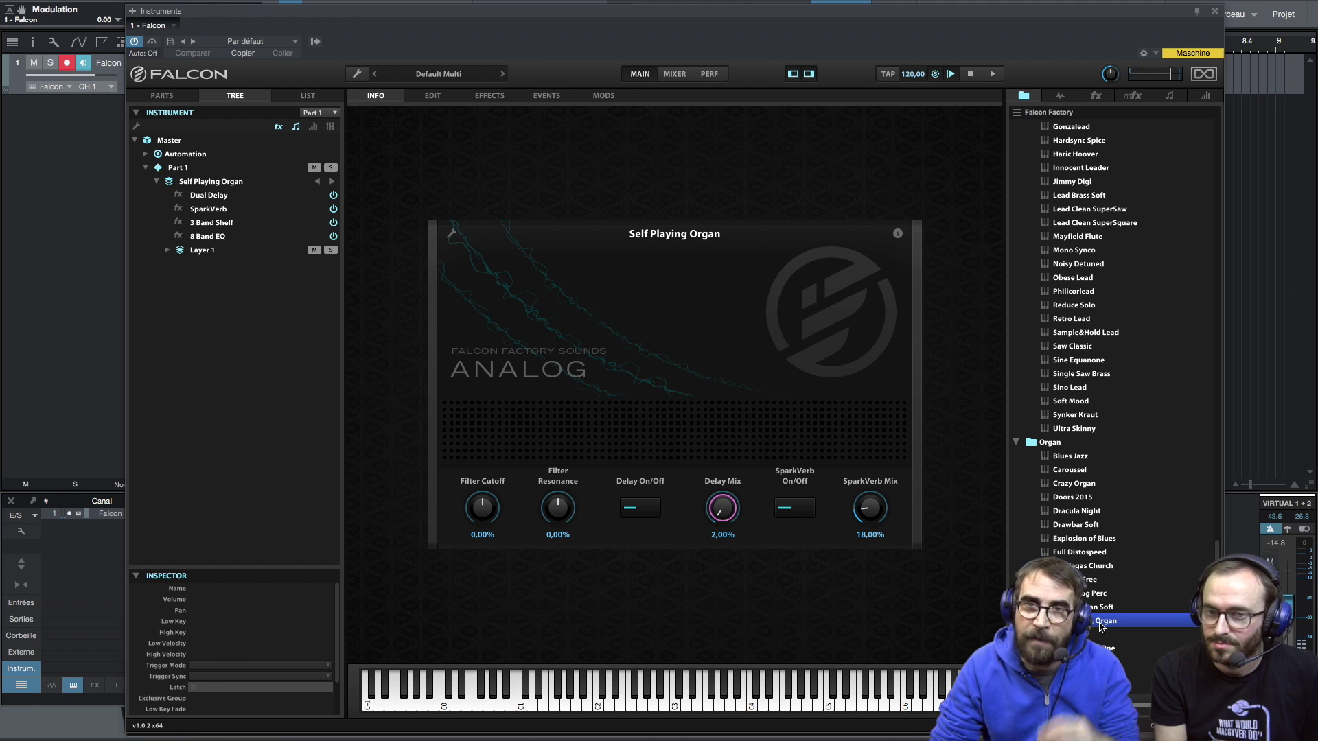
# Expand the Pads folder and load its presets Animator, Calm Morpher, JMJ Satellite and Slow Motion in turn.
pyautogui.scroll(-4, 1101, 626)
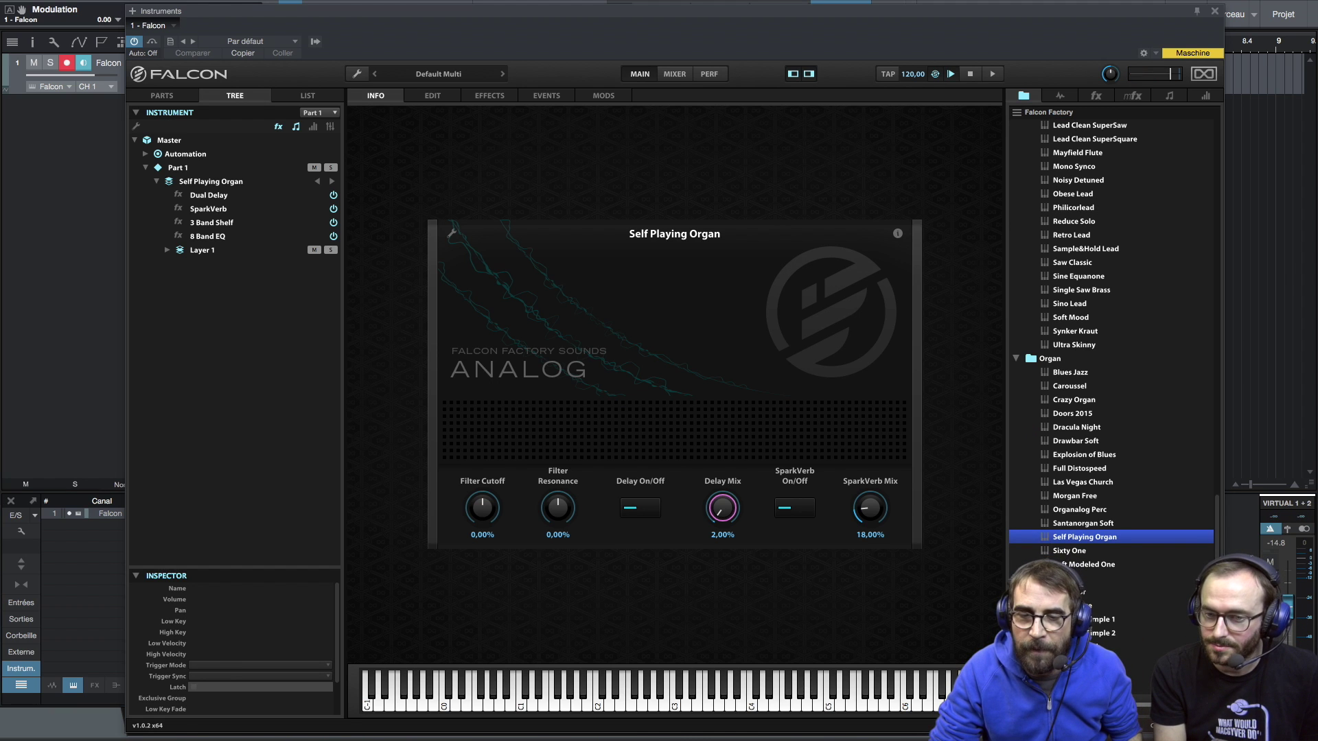
pyautogui.doubleClick(1098, 592)
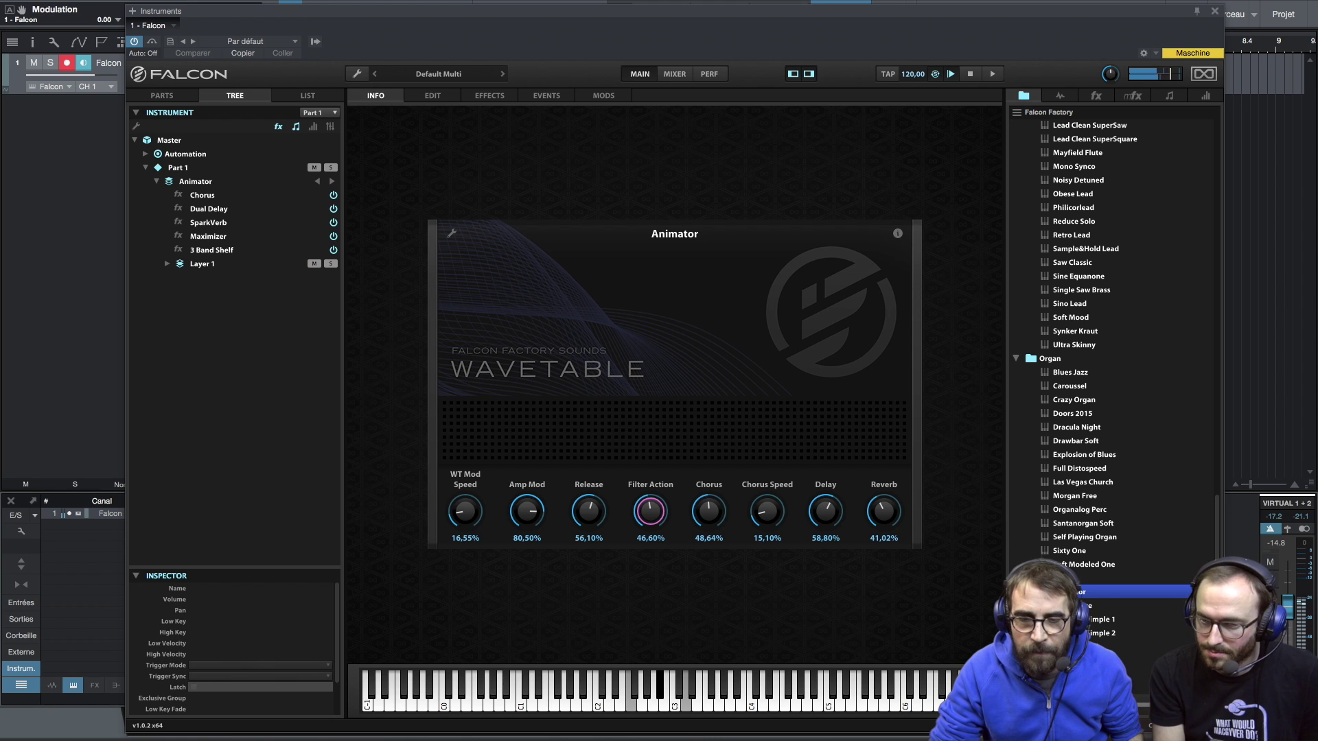
pyautogui.doubleClick(1099, 660)
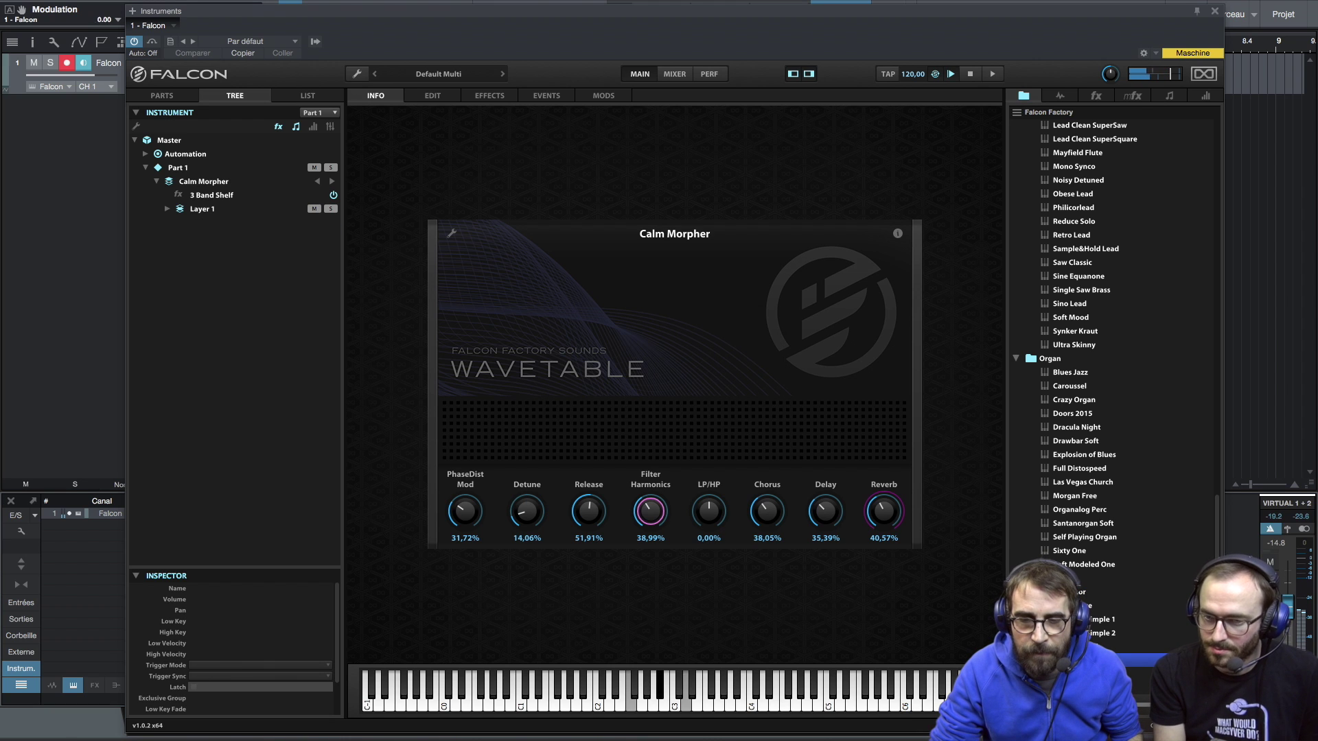
pyautogui.scroll(-2, 1098, 660)
pyautogui.scroll(-2, 1098, 660)
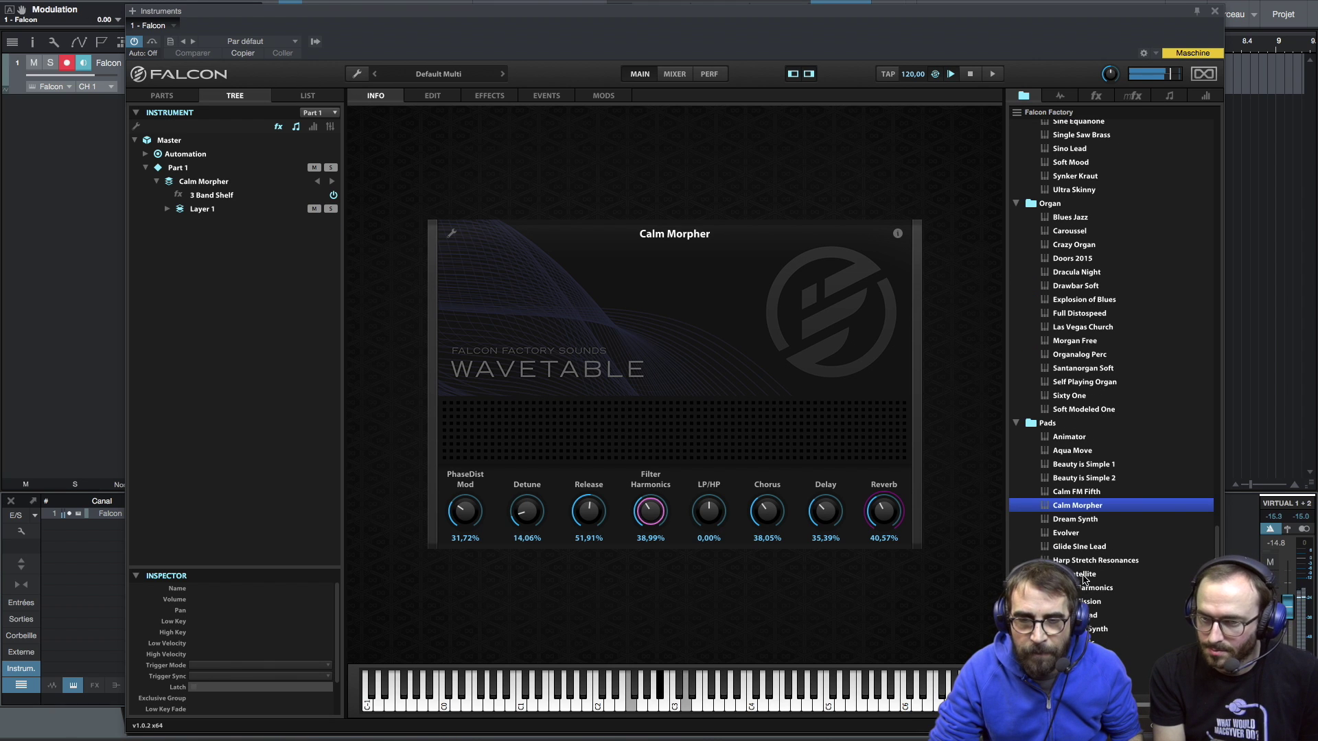
pyautogui.doubleClick(1084, 576)
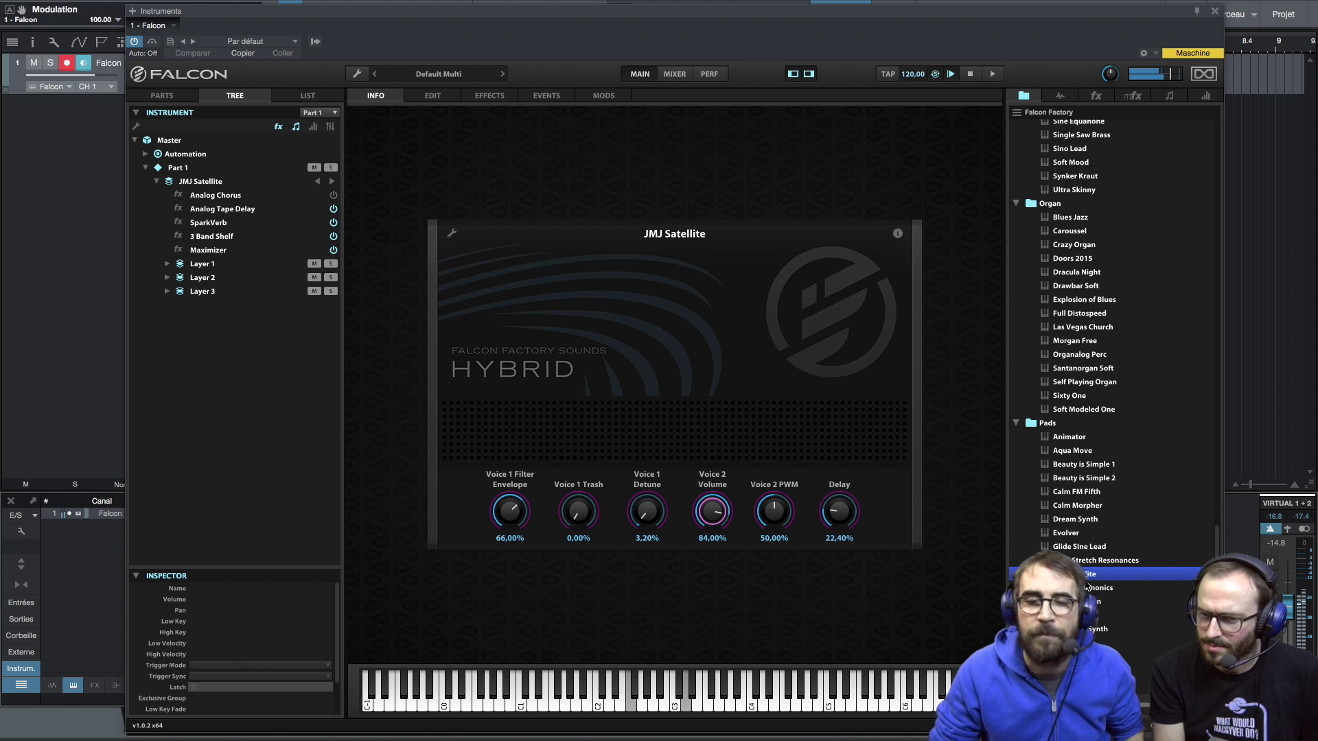
pyautogui.scroll(-5, 1087, 589)
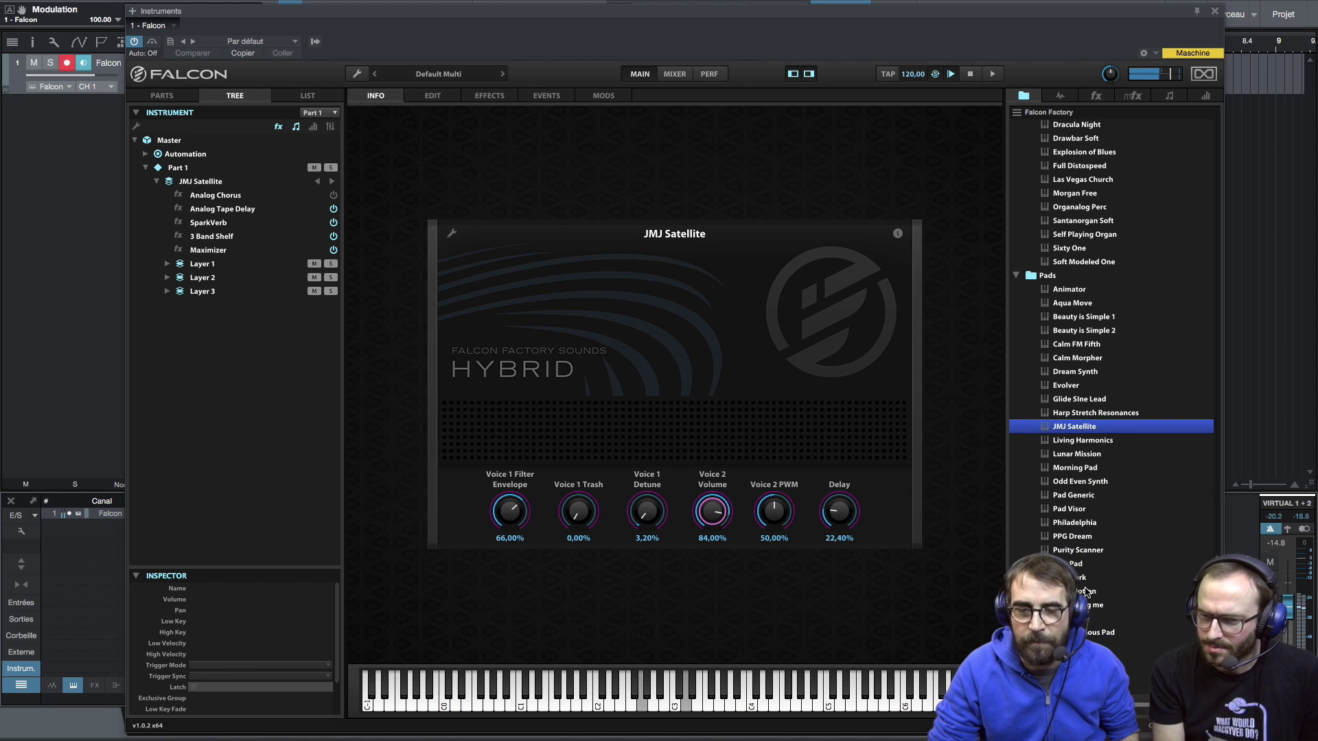
pyautogui.click(1087, 591)
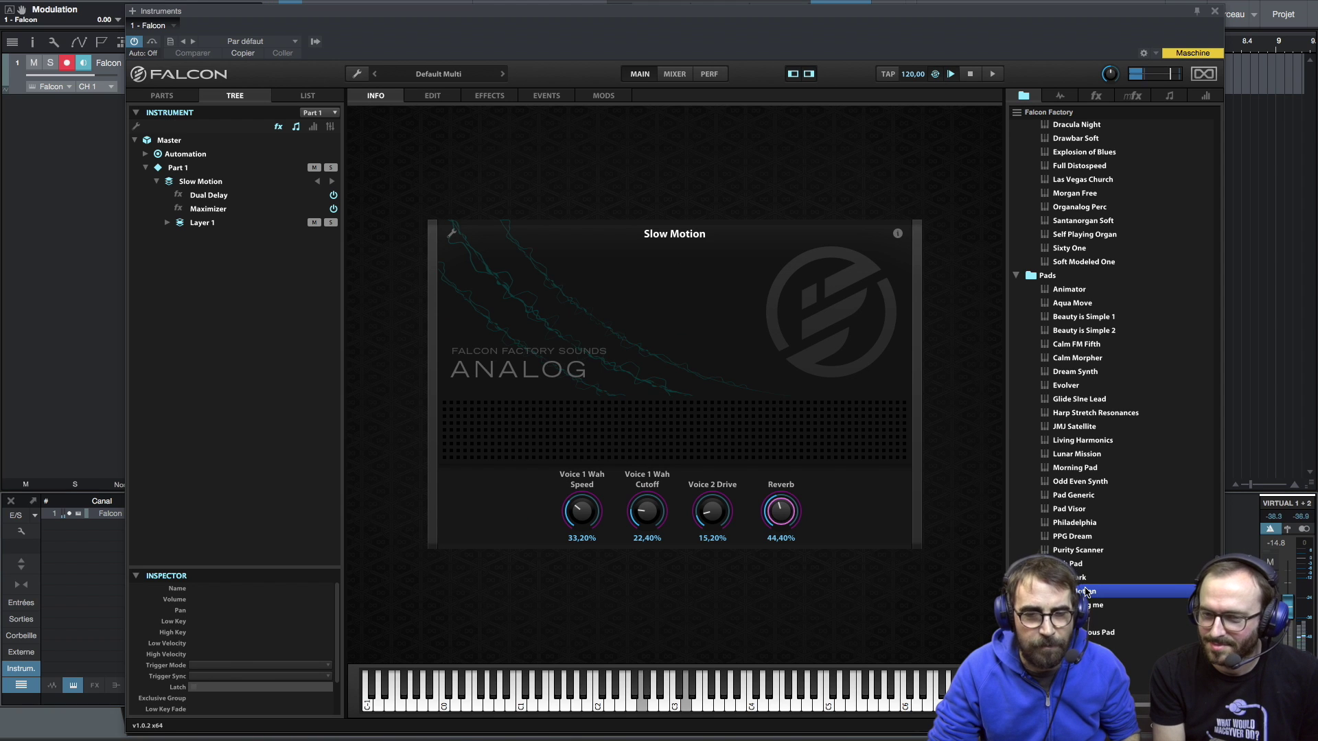
# Expand the folder after Pads and load its pluck presets Asian Plucker and Gamelan Plucker in turn.
pyautogui.scroll(-5, 1086, 591)
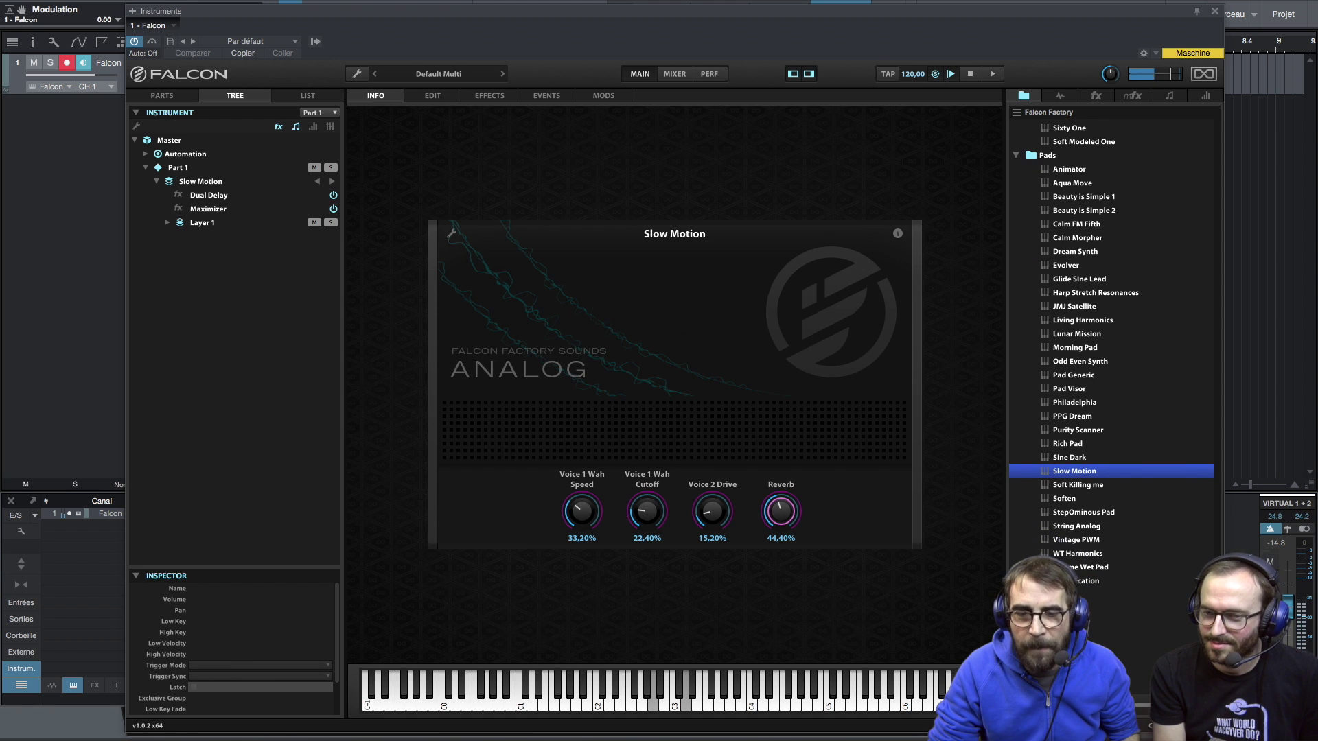
pyautogui.doubleClick(1105, 606)
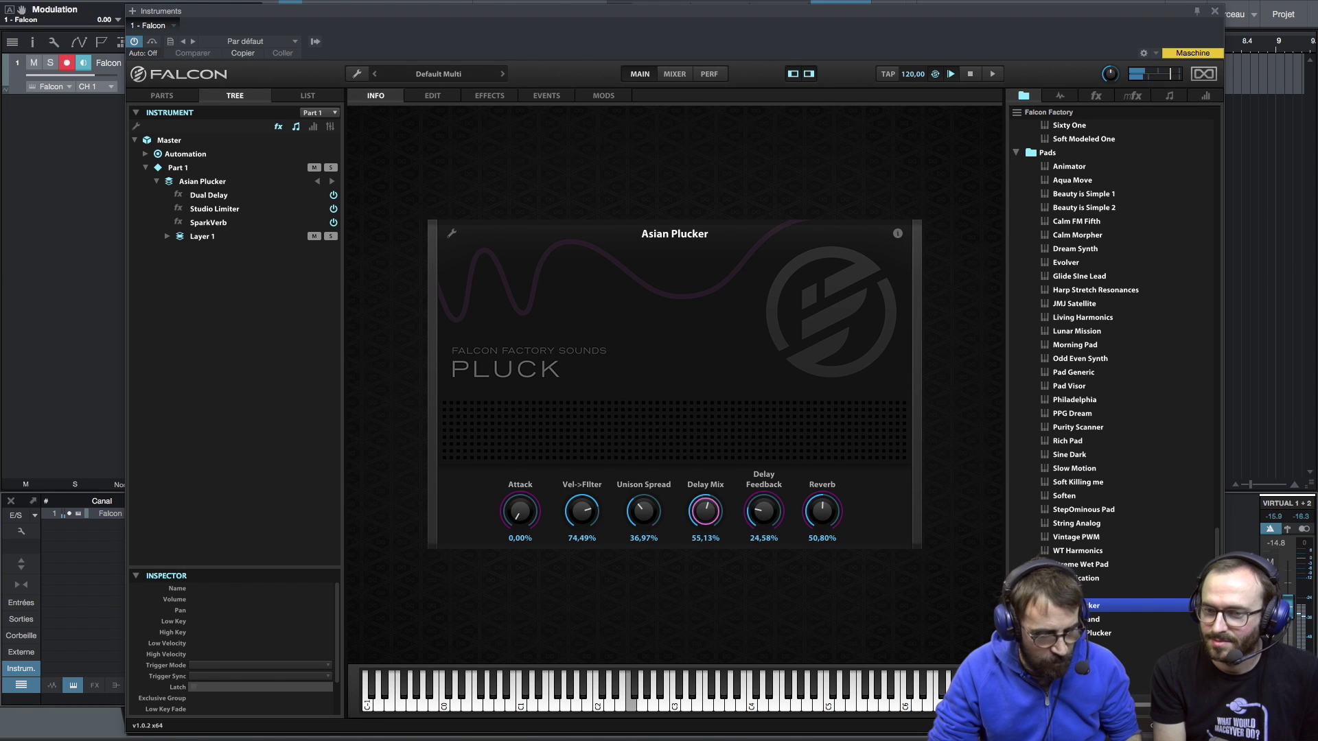
pyautogui.doubleClick(1101, 633)
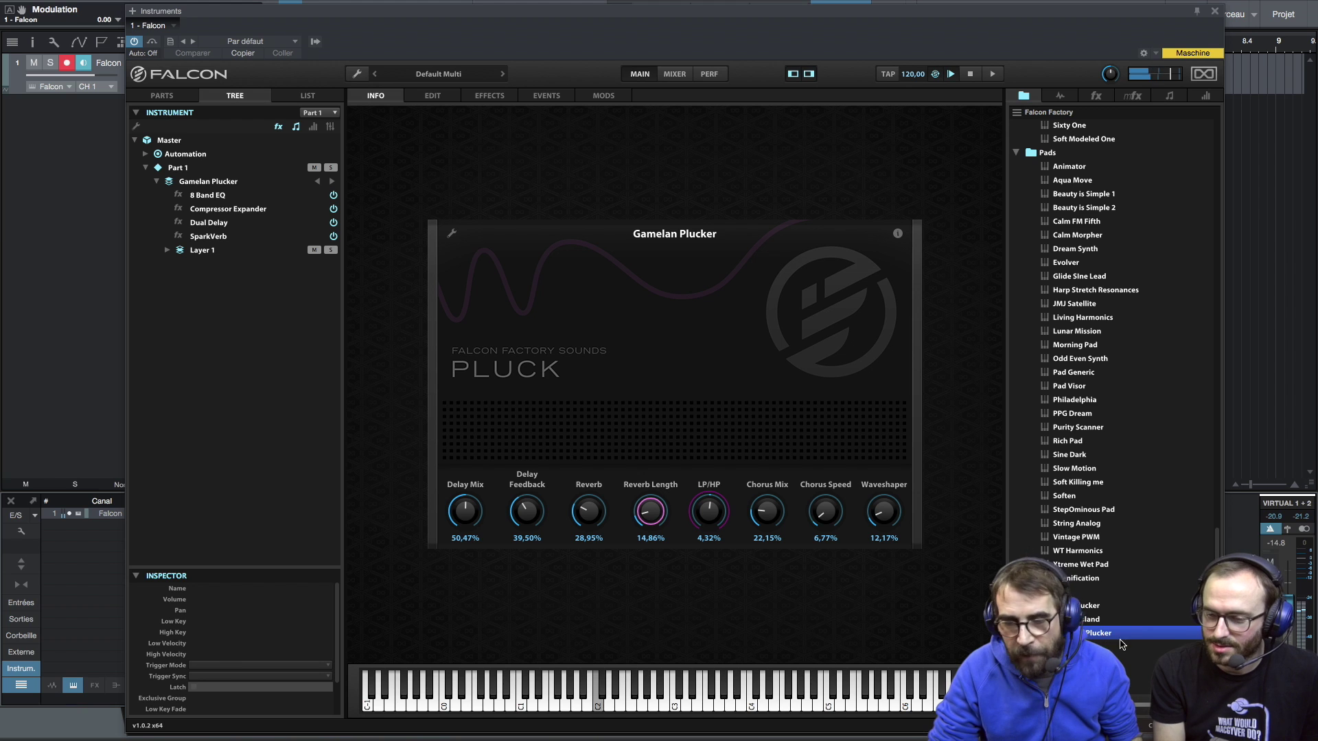
# Load the Pluck presets Mutan Mute, Nylon Guitar Model and SciFi Harp in turn, and select Tajine Night.
pyautogui.scroll(-3, 1098, 626)
pyautogui.doubleClick(1098, 623)
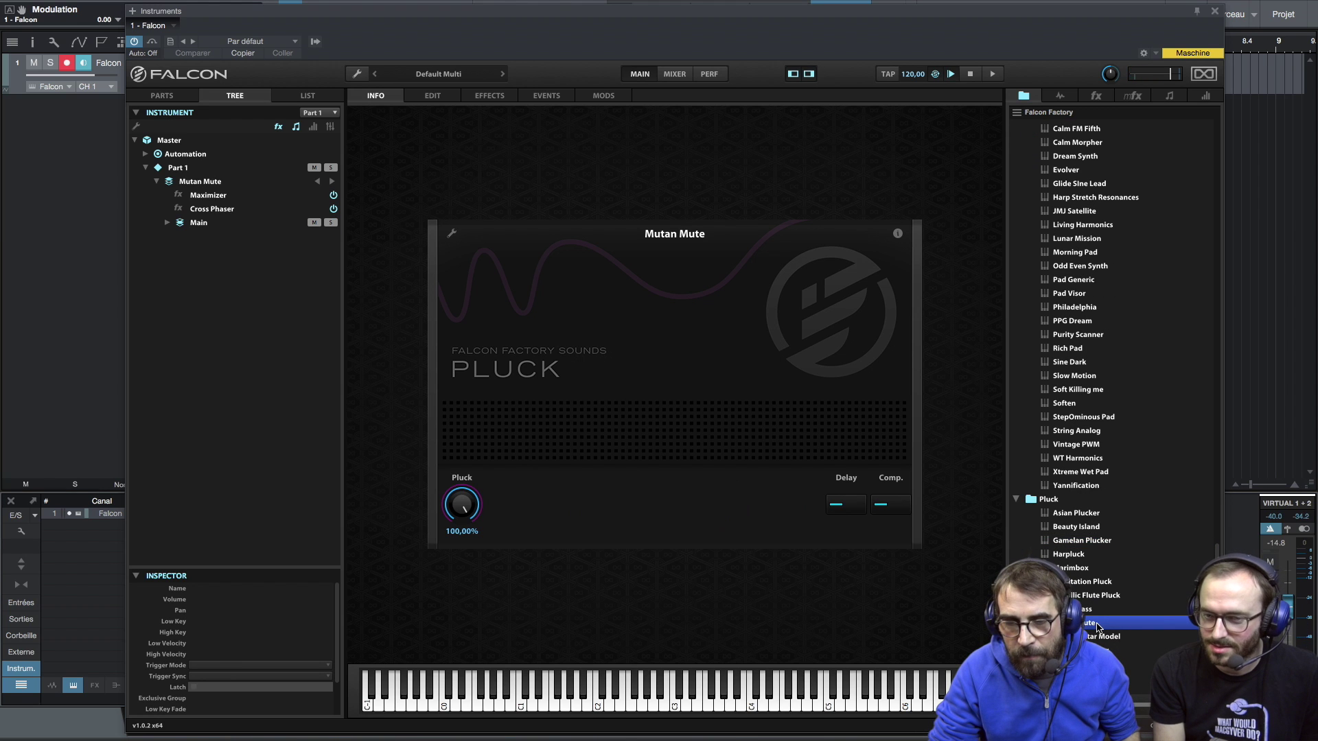
pyautogui.doubleClick(1105, 637)
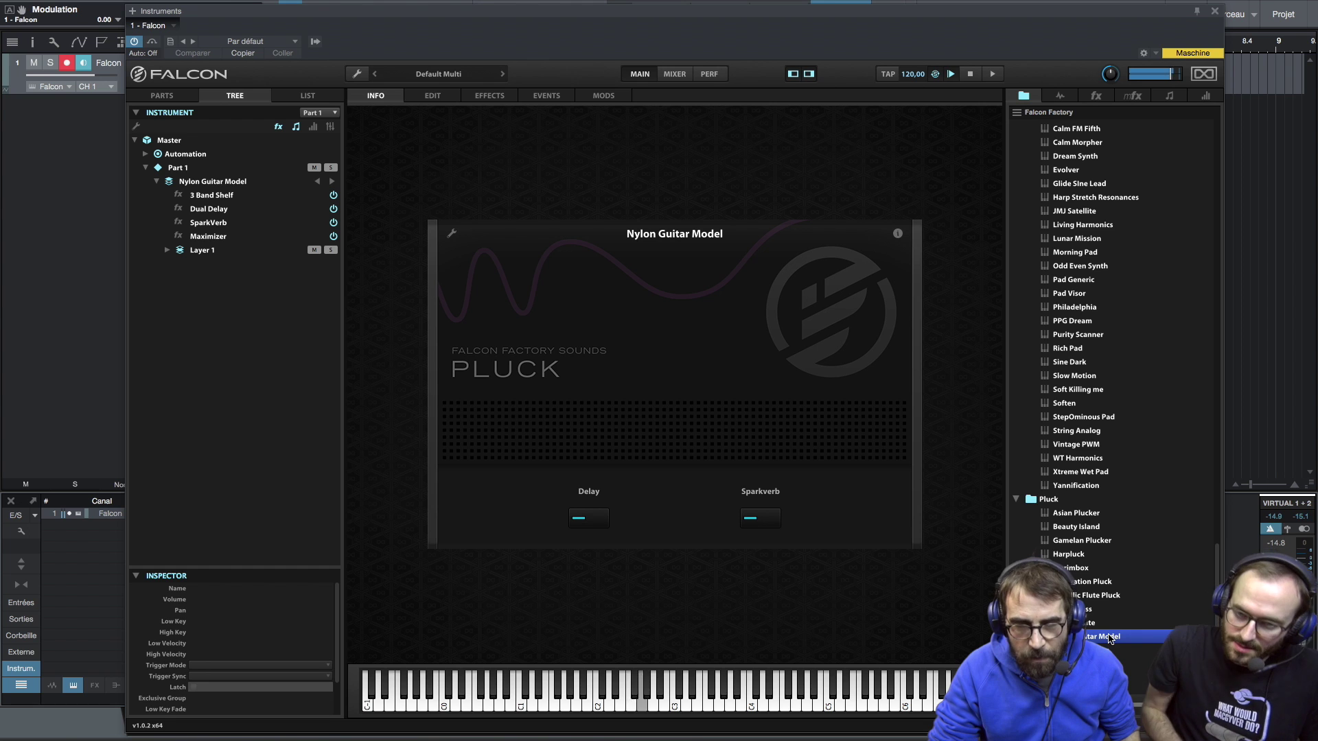
pyautogui.scroll(-1, 1110, 637)
pyautogui.scroll(-2, 1110, 637)
pyautogui.doubleClick(1105, 611)
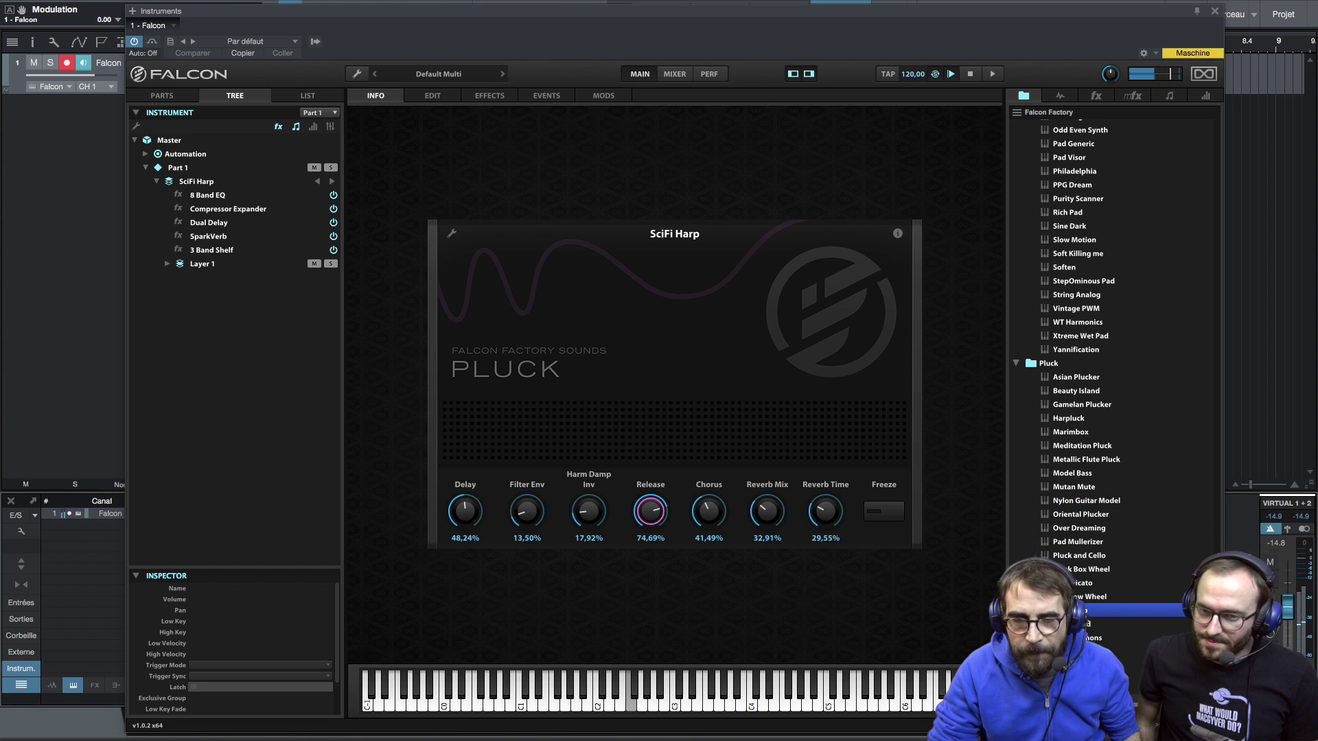
pyautogui.scroll(-3, 1092, 640)
pyautogui.click(1074, 523)
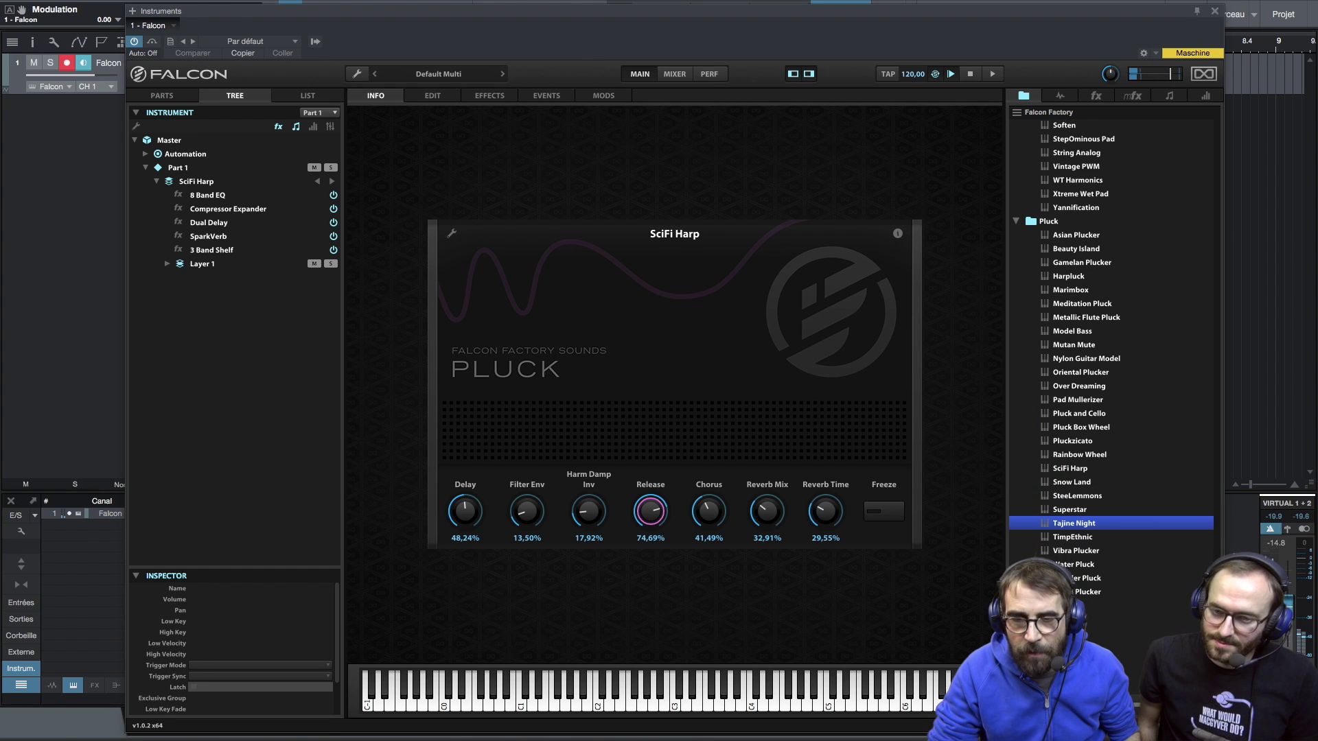
# Load the Polysynth presets Clean SuperSaw, Dafta Wheela and Space Pop Corn in turn.
pyautogui.doubleClick(1105, 647)
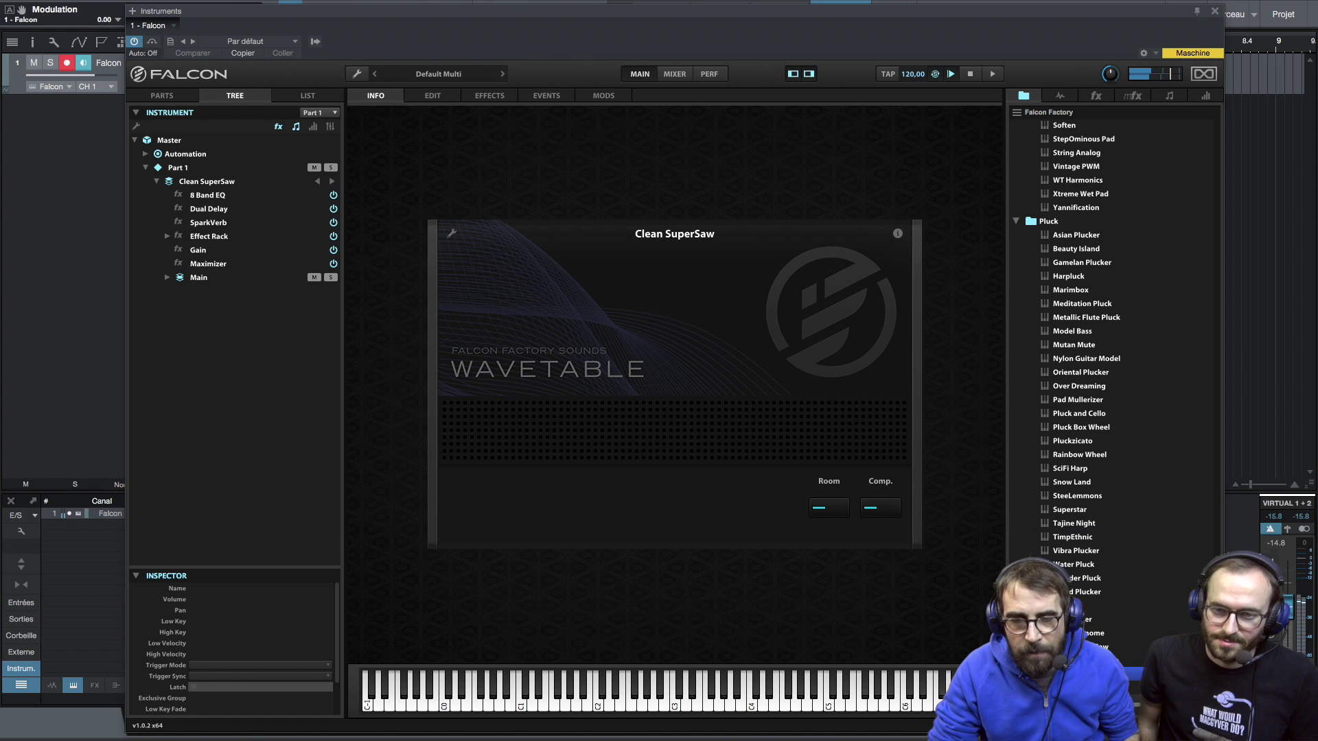
pyautogui.doubleClick(1105, 674)
pyautogui.scroll(-5, 1105, 674)
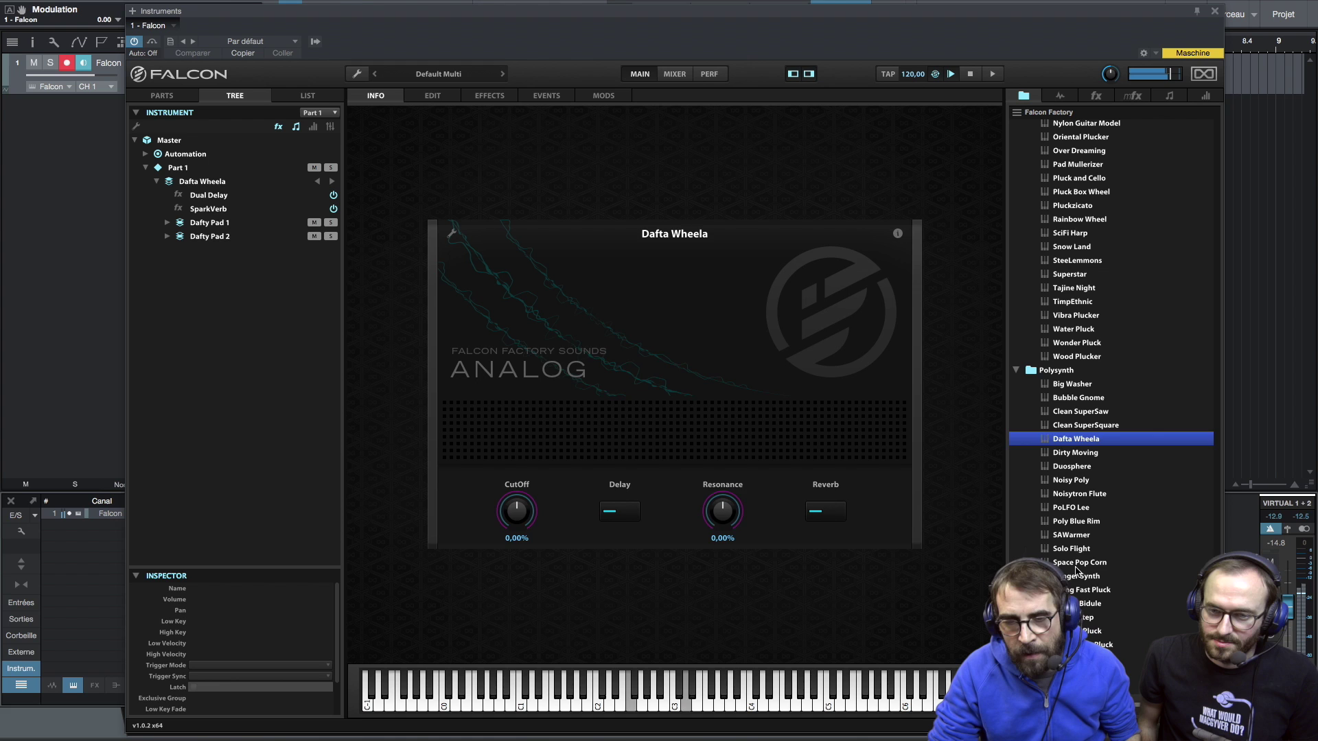
pyautogui.doubleClick(1076, 567)
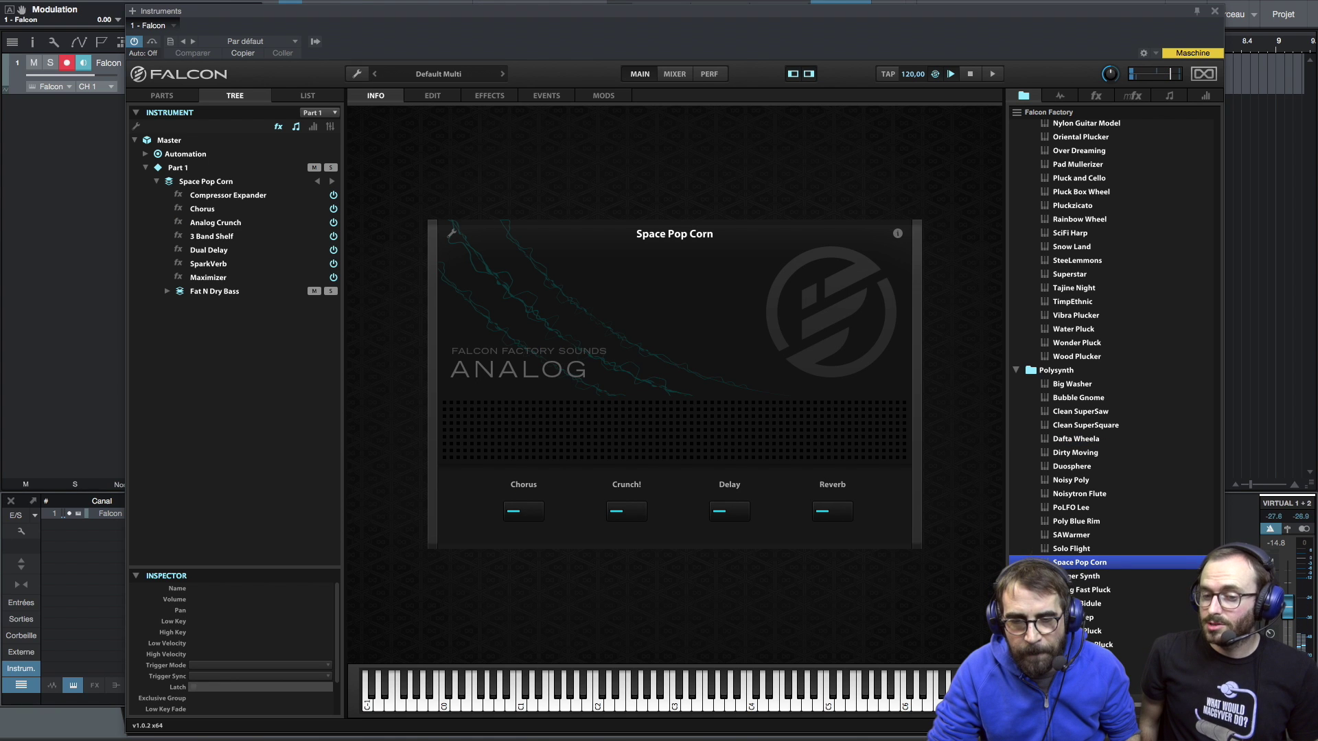
# Load the Rhythmic presets DR Dubstep 140BPM, DR Triplet Trap 130BPM, Oliwheel Madness and SEQ Before the drop in turn.
pyautogui.scroll(-2, 1112, 323)
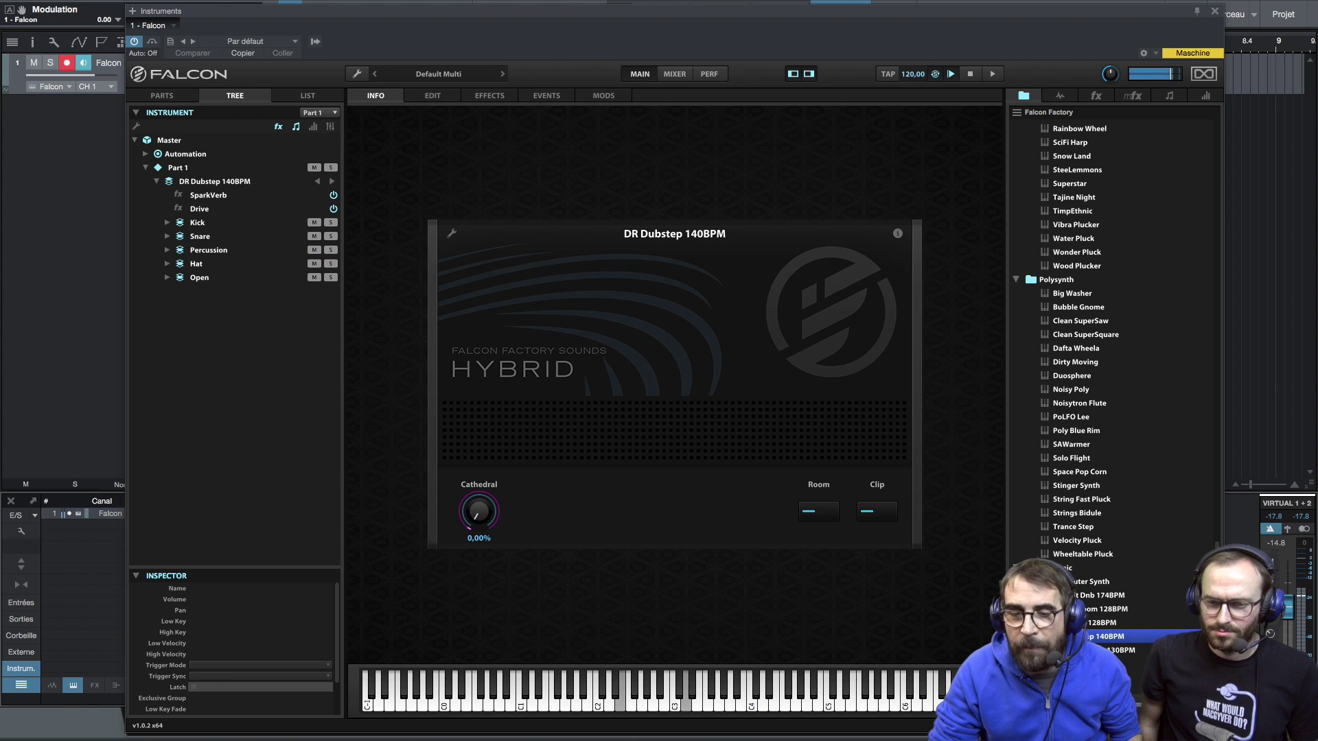
pyautogui.click(1118, 650)
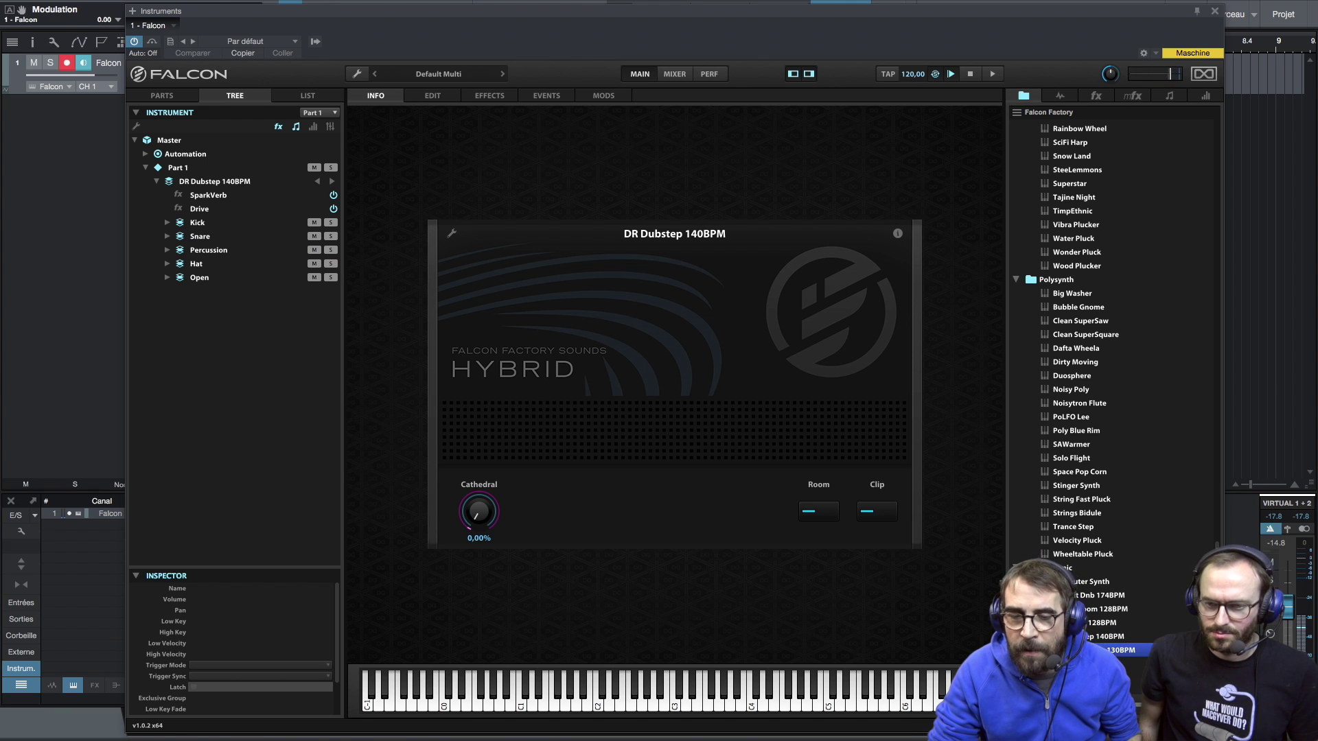
pyautogui.scroll(-3, 1091, 384)
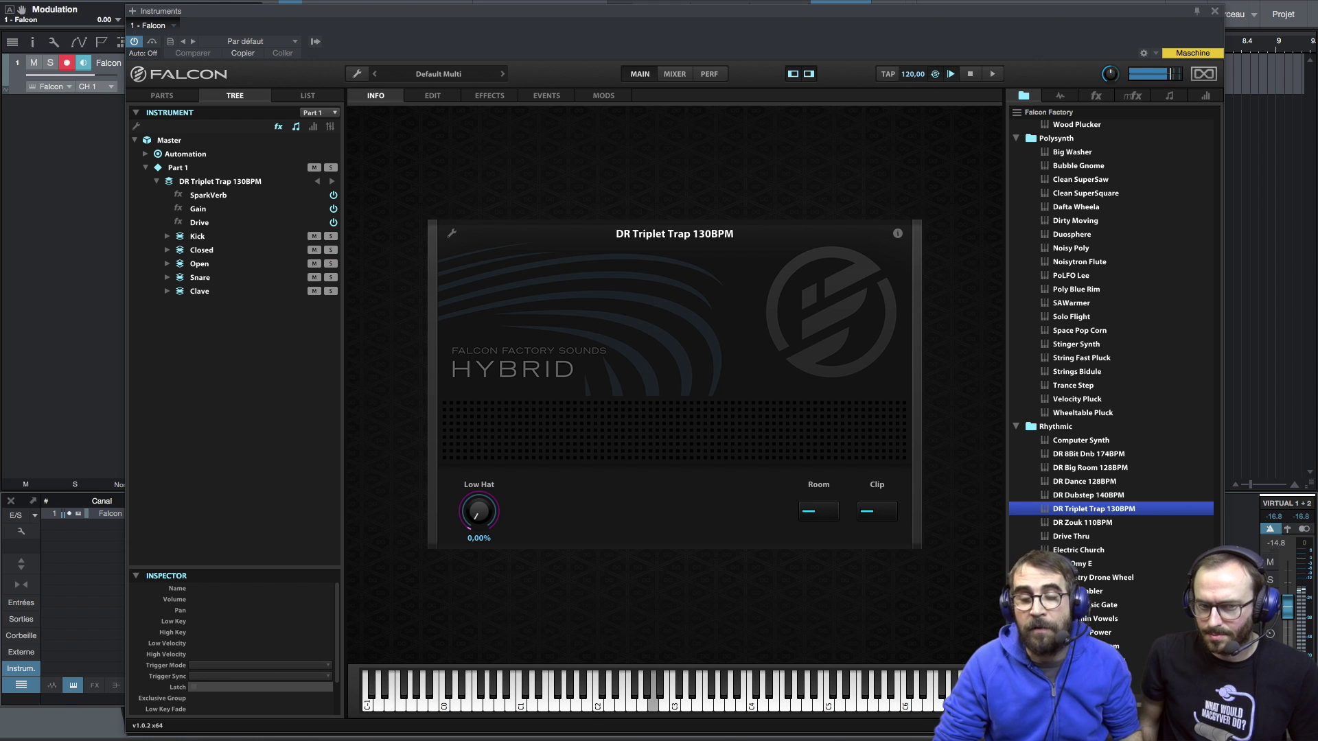
pyautogui.scroll(-3, 1112, 385)
pyautogui.scroll(-2, 1112, 385)
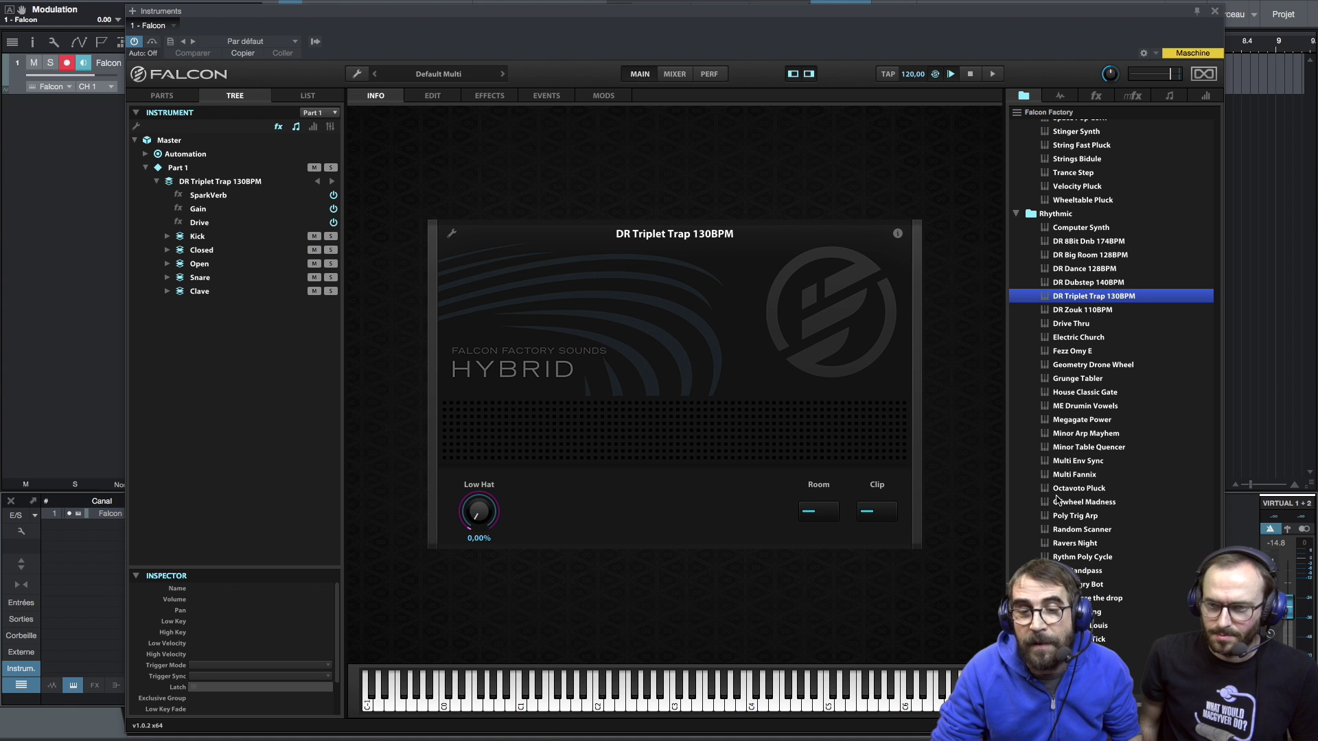
pyautogui.doubleClick(1102, 502)
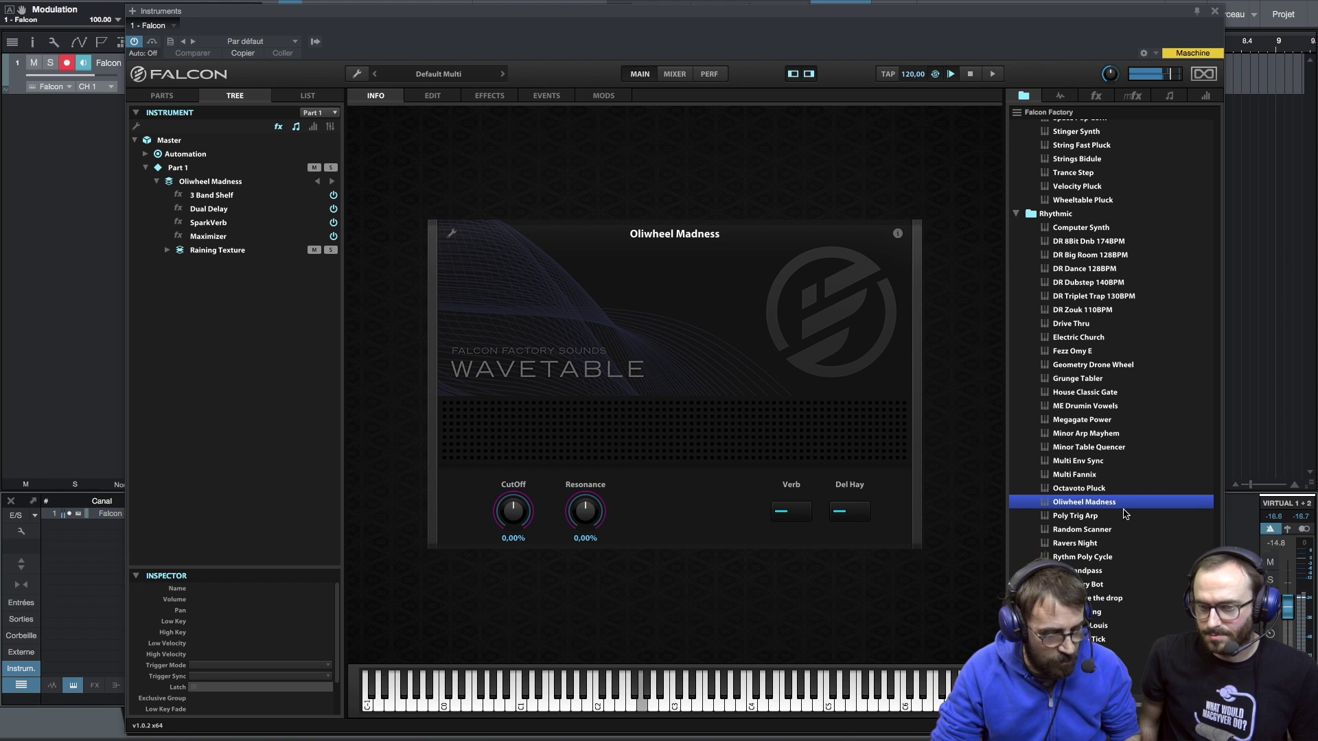
pyautogui.scroll(-2, 1105, 522)
pyautogui.scroll(-4, 1103, 523)
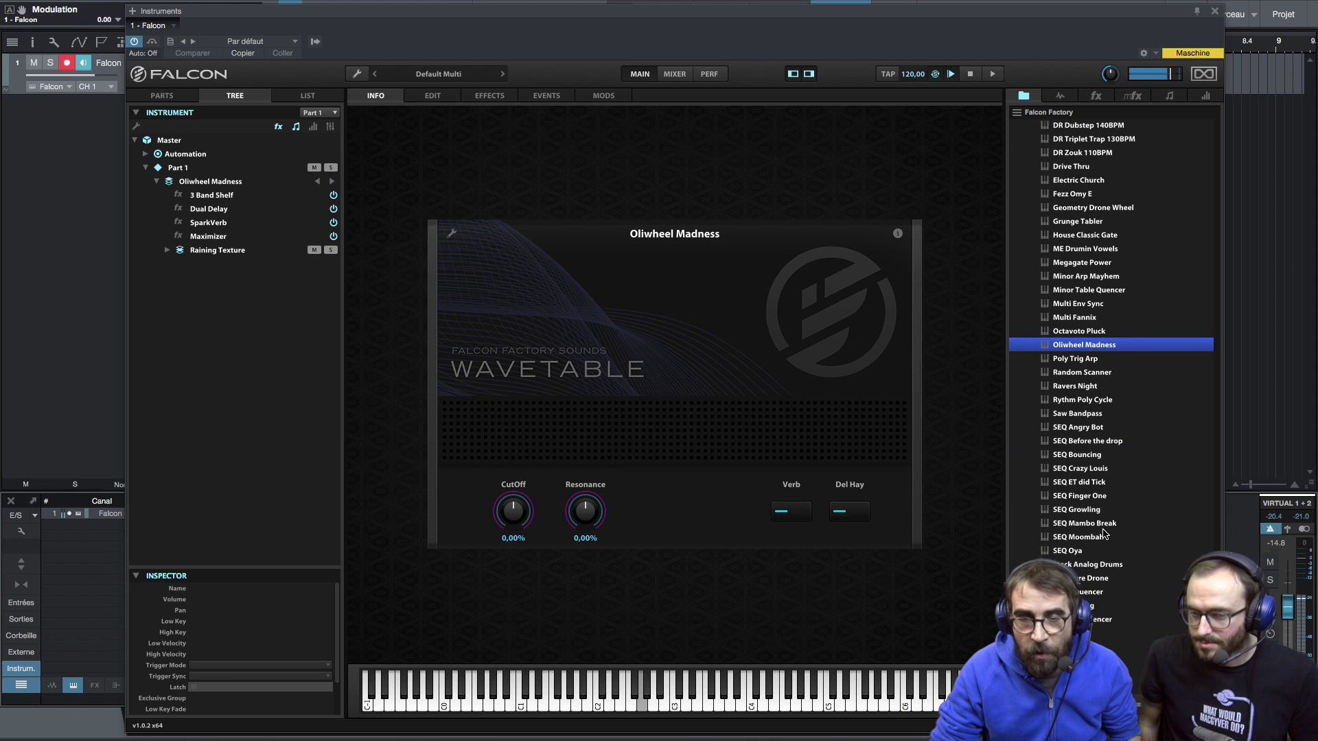
pyautogui.doubleClick(1096, 442)
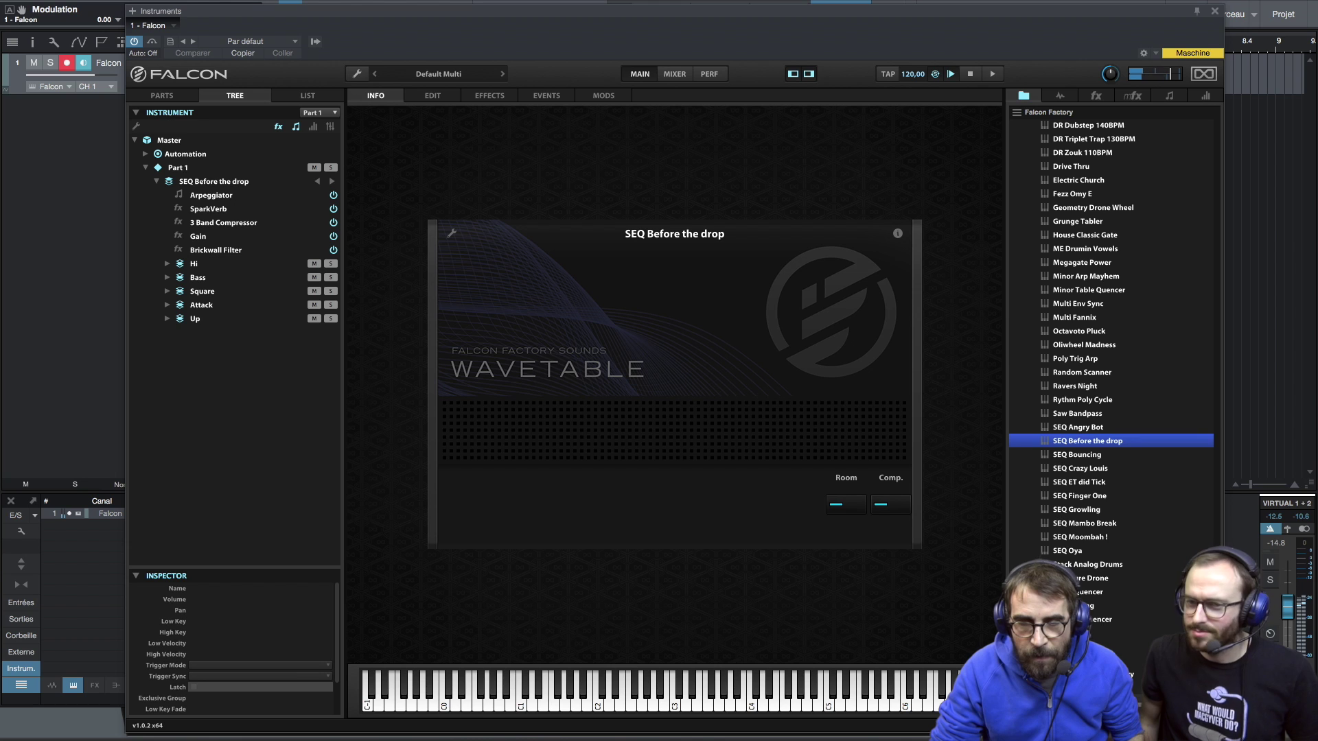
# Load the Special FX presets Arpeggio Rain, Saw Ramp Down and Surfer Gutural Brain in turn.
pyautogui.doubleClick(1098, 646)
pyautogui.scroll(-8, 1099, 646)
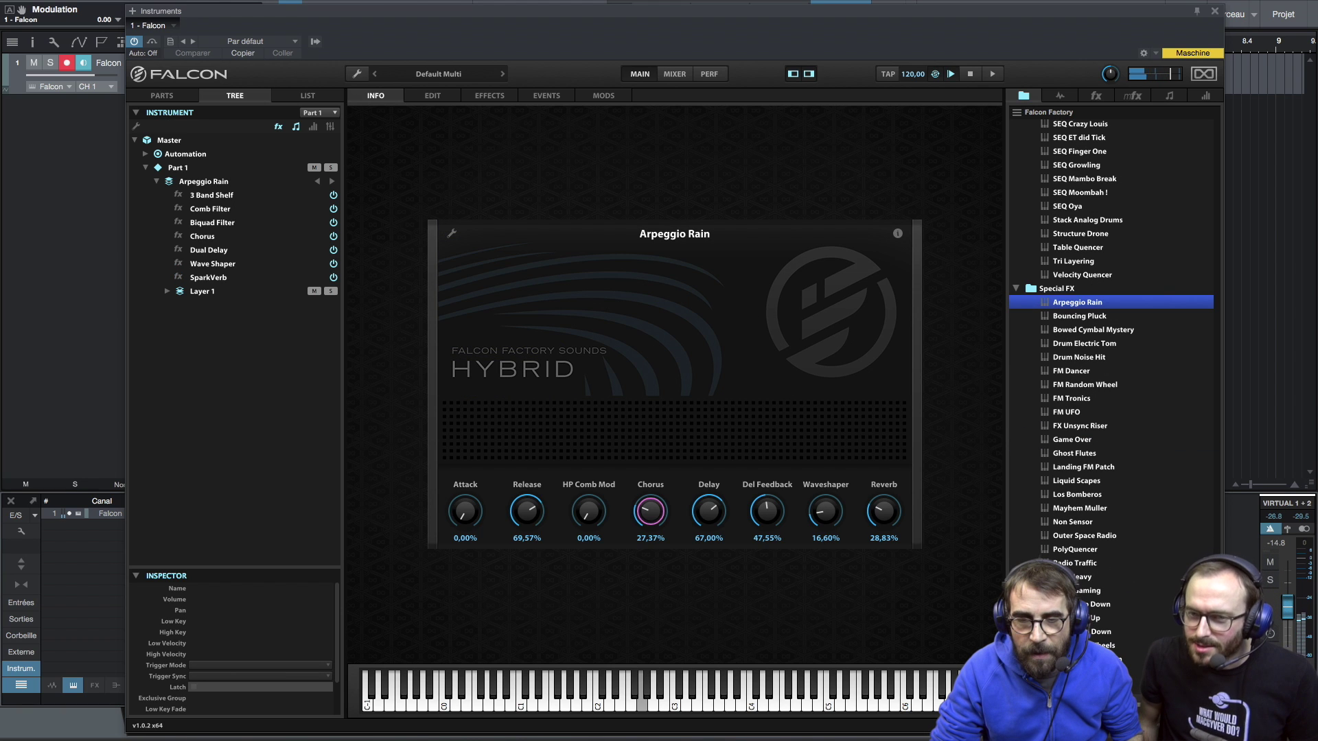
pyautogui.click(1099, 604)
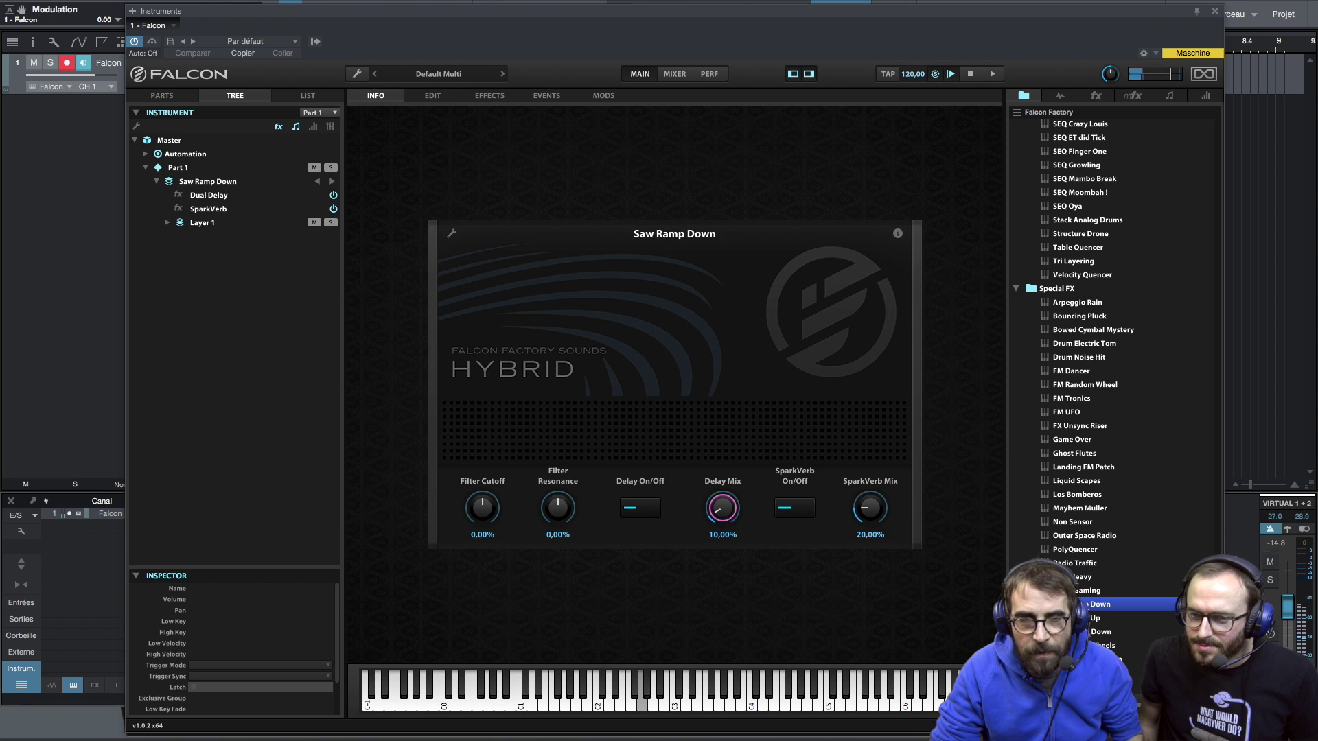
pyautogui.scroll(-2, 1083, 580)
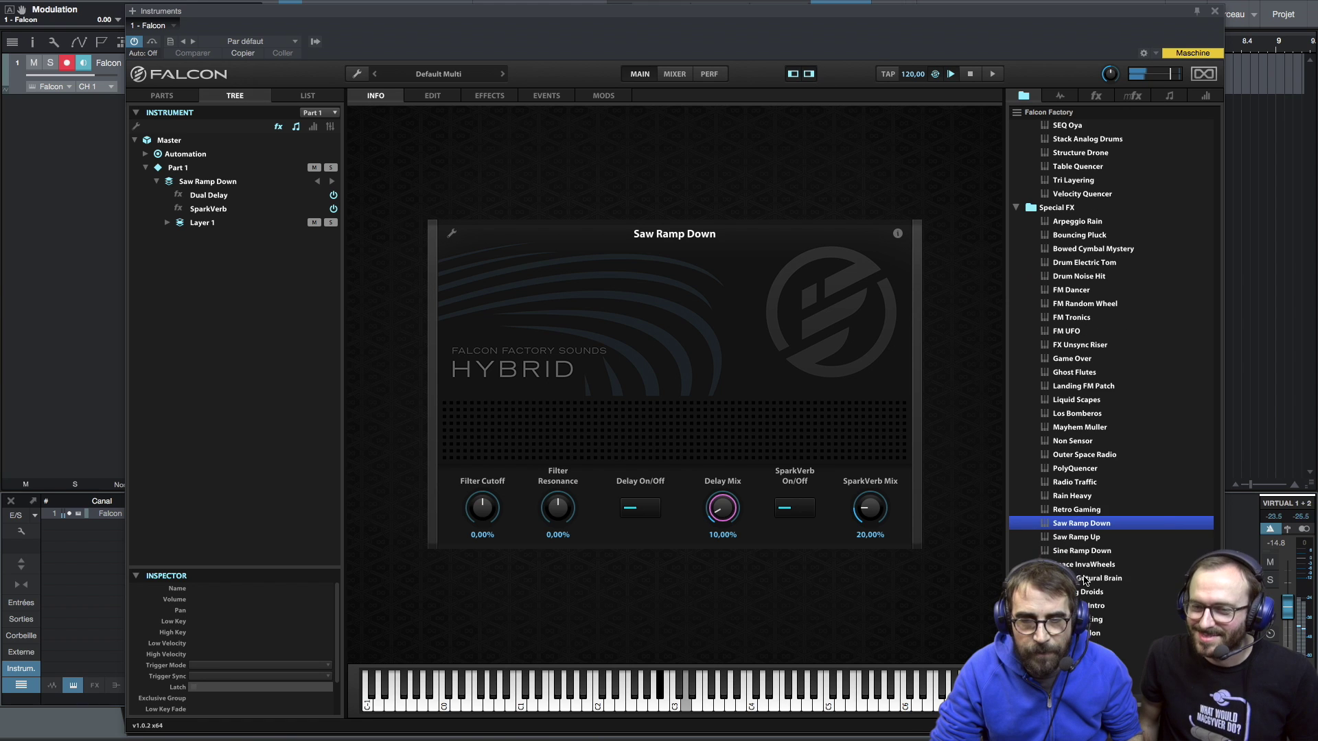
pyautogui.click(1083, 580)
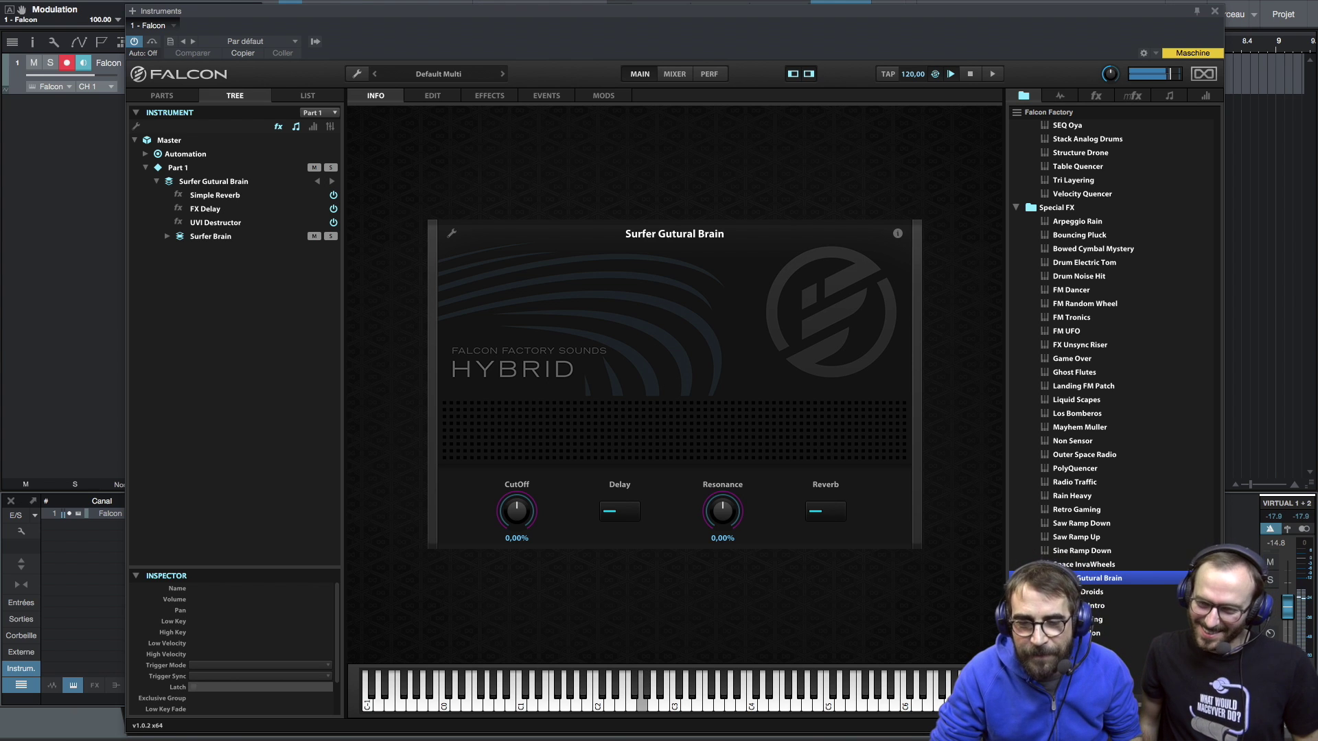
# Load the Sub-Drones presets Vocal Spheres, Spectral Flute Mystery and Void Confort in turn.
pyautogui.scroll(-5, 1107, 618)
pyautogui.doubleClick(1106, 642)
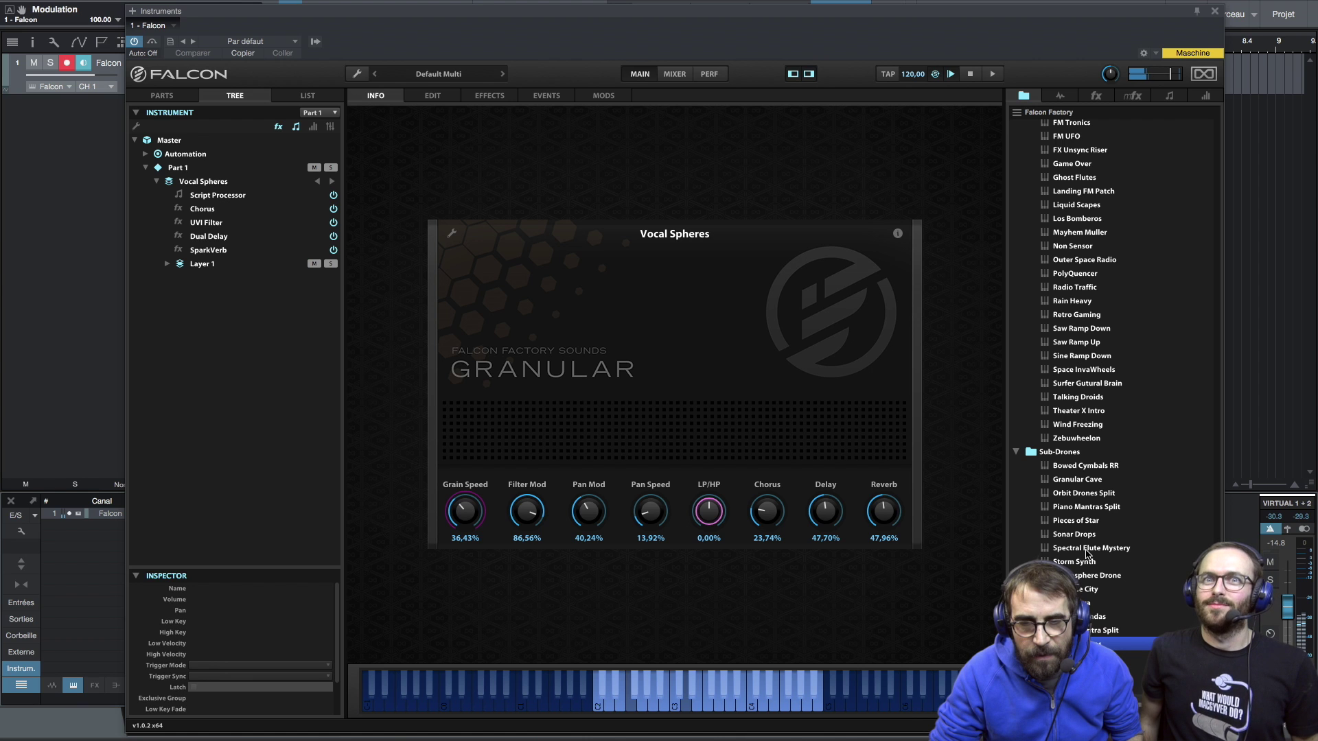
pyautogui.doubleClick(1088, 548)
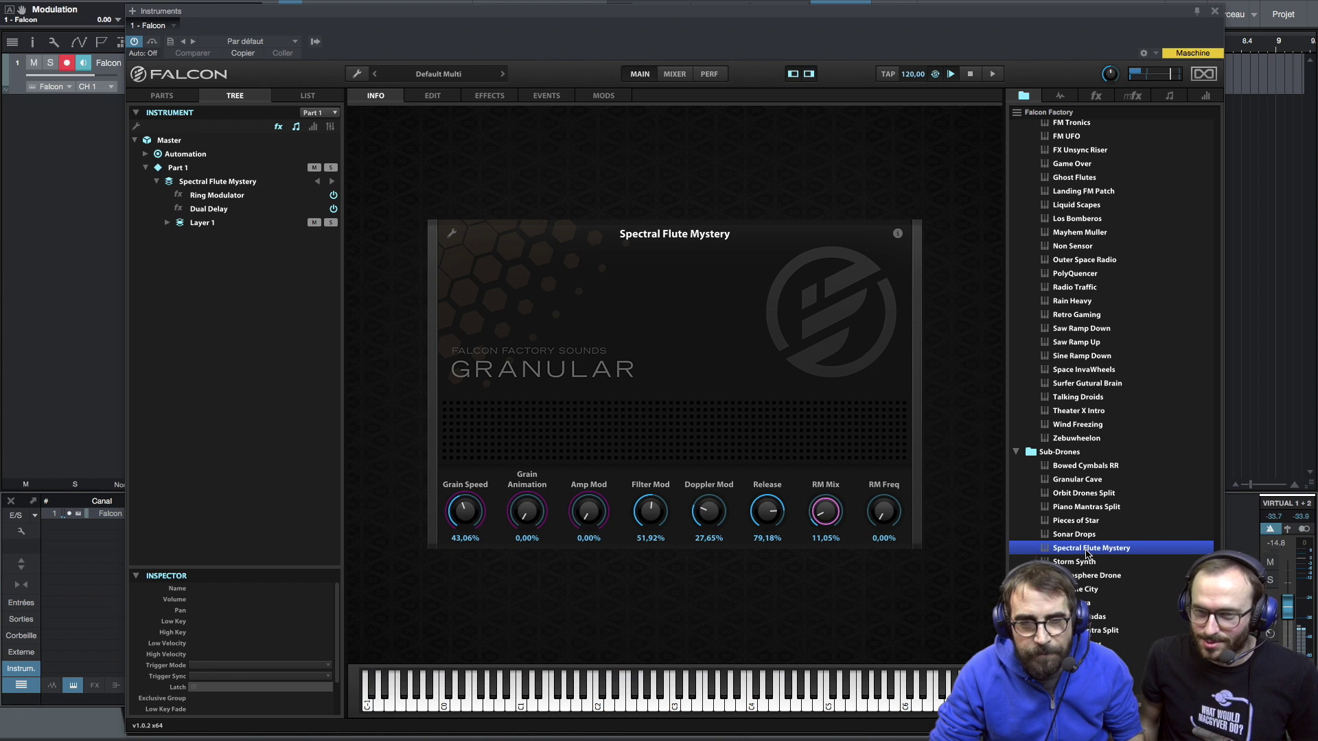
pyautogui.scroll(-2, 1090, 563)
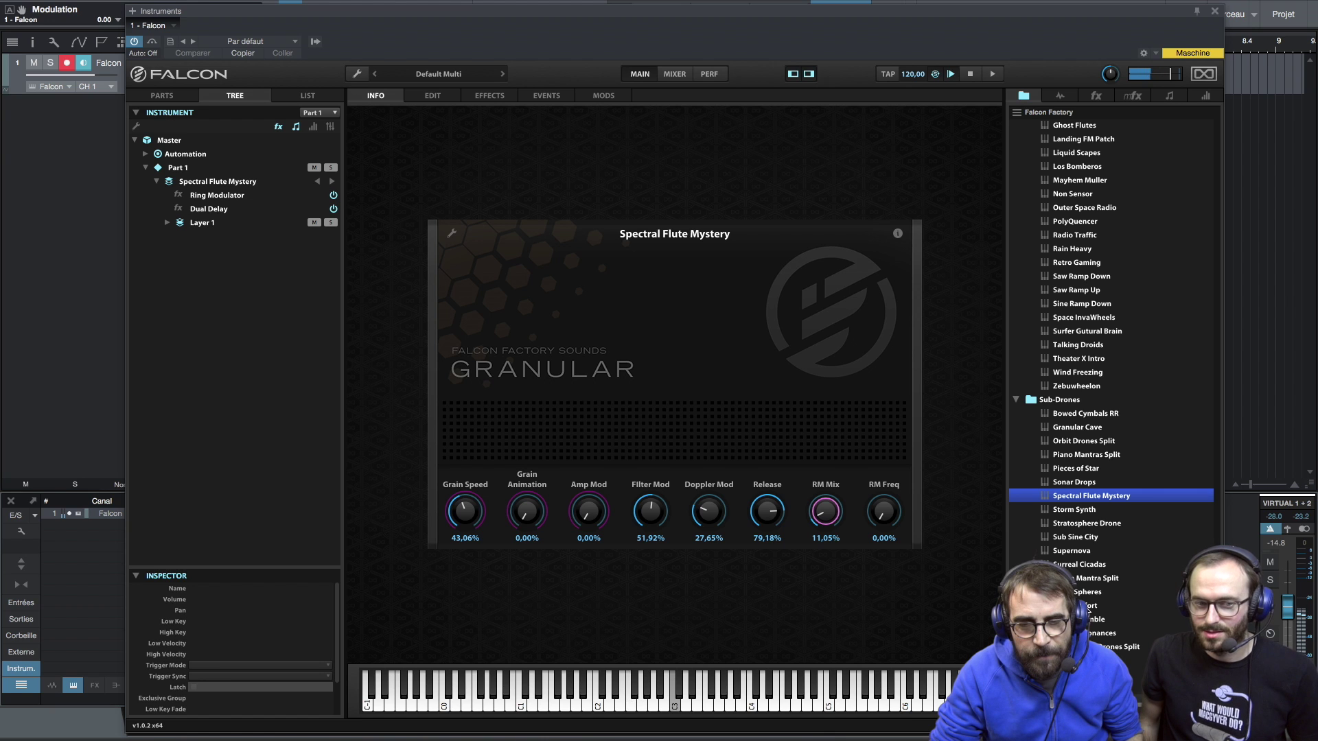
pyautogui.doubleClick(1088, 606)
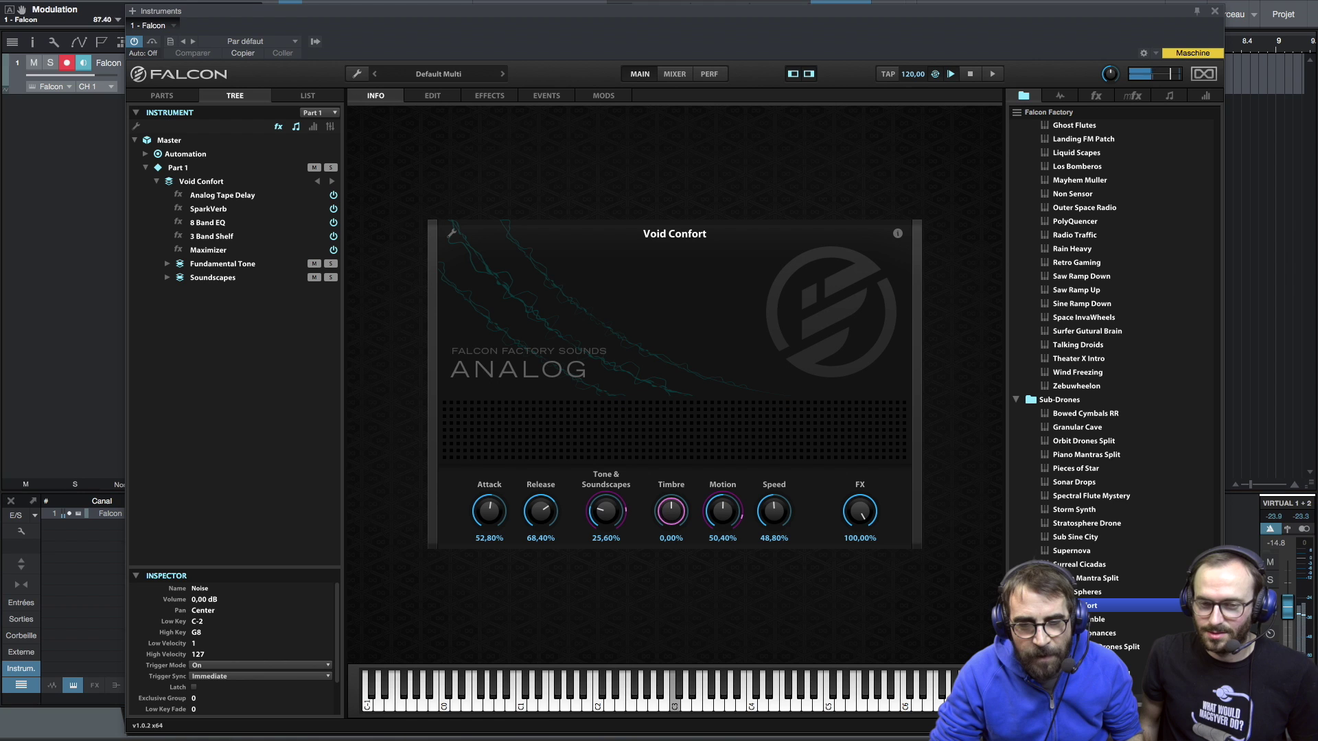
# Load the Sweep-Rise presets Overtone Synth, Riser 2bar and Soft Saw 5th in turn.
pyautogui.scroll(-3, 1119, 621)
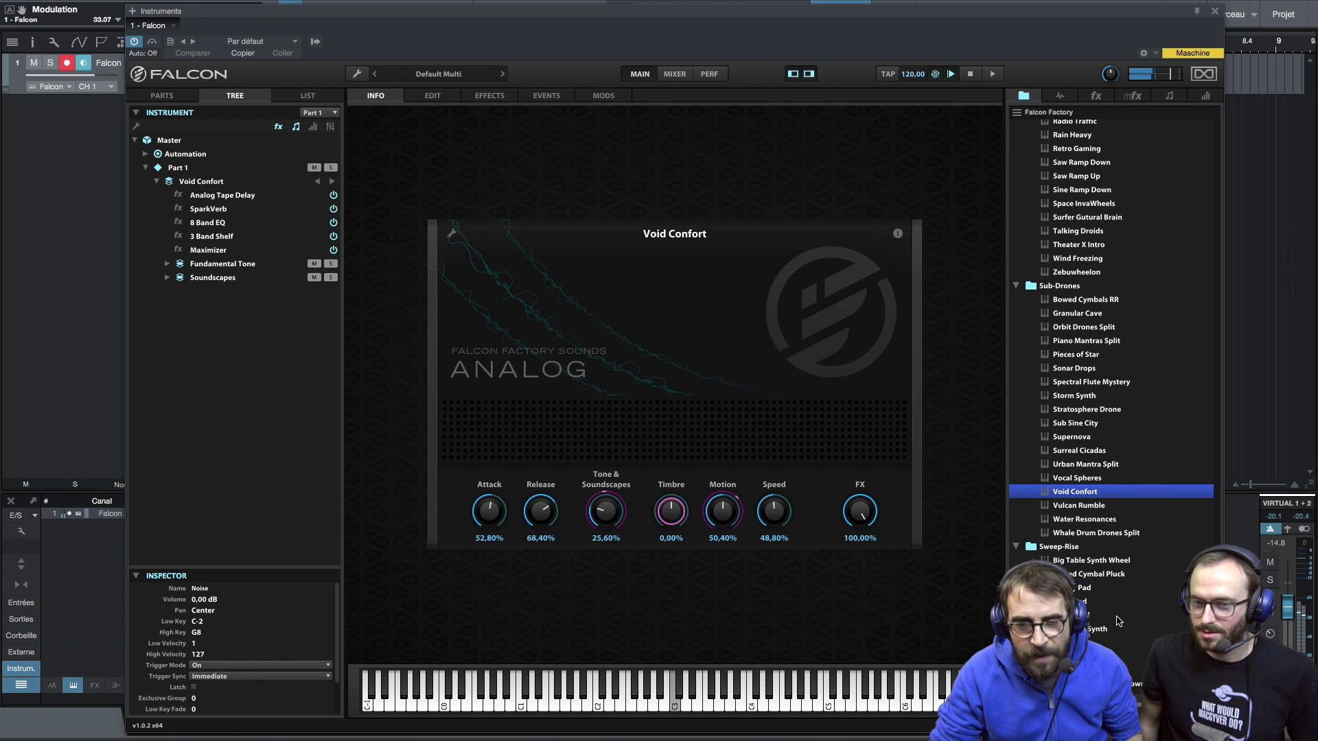
pyautogui.doubleClick(1118, 627)
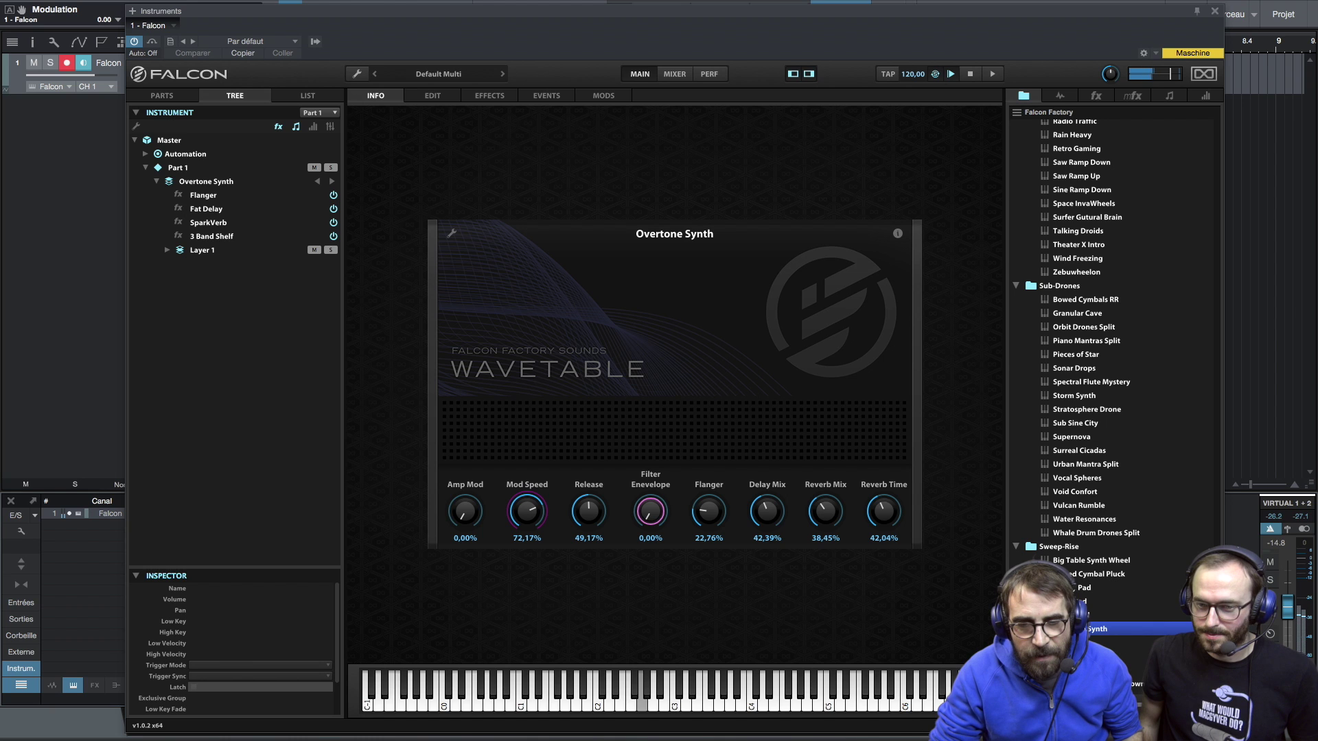
pyautogui.doubleClick(1112, 656)
pyautogui.scroll(-2, 1112, 647)
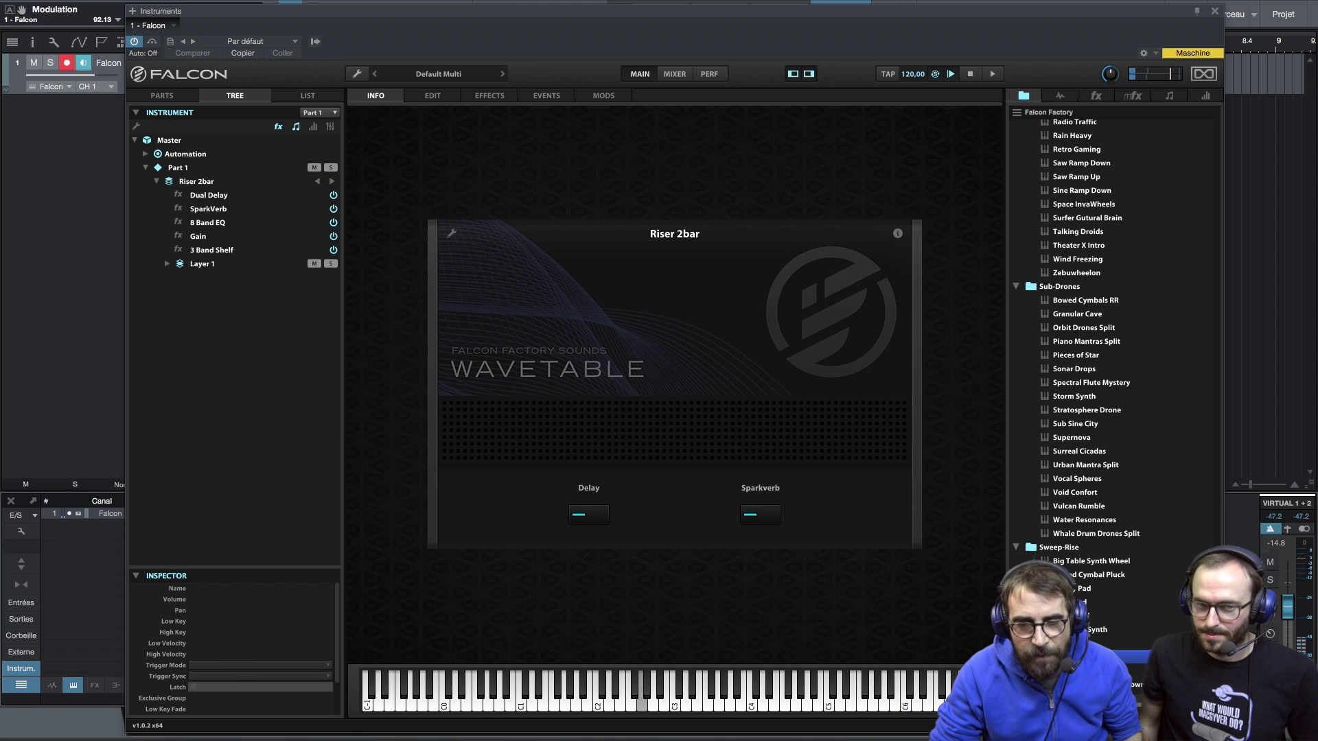
pyautogui.doubleClick(1112, 632)
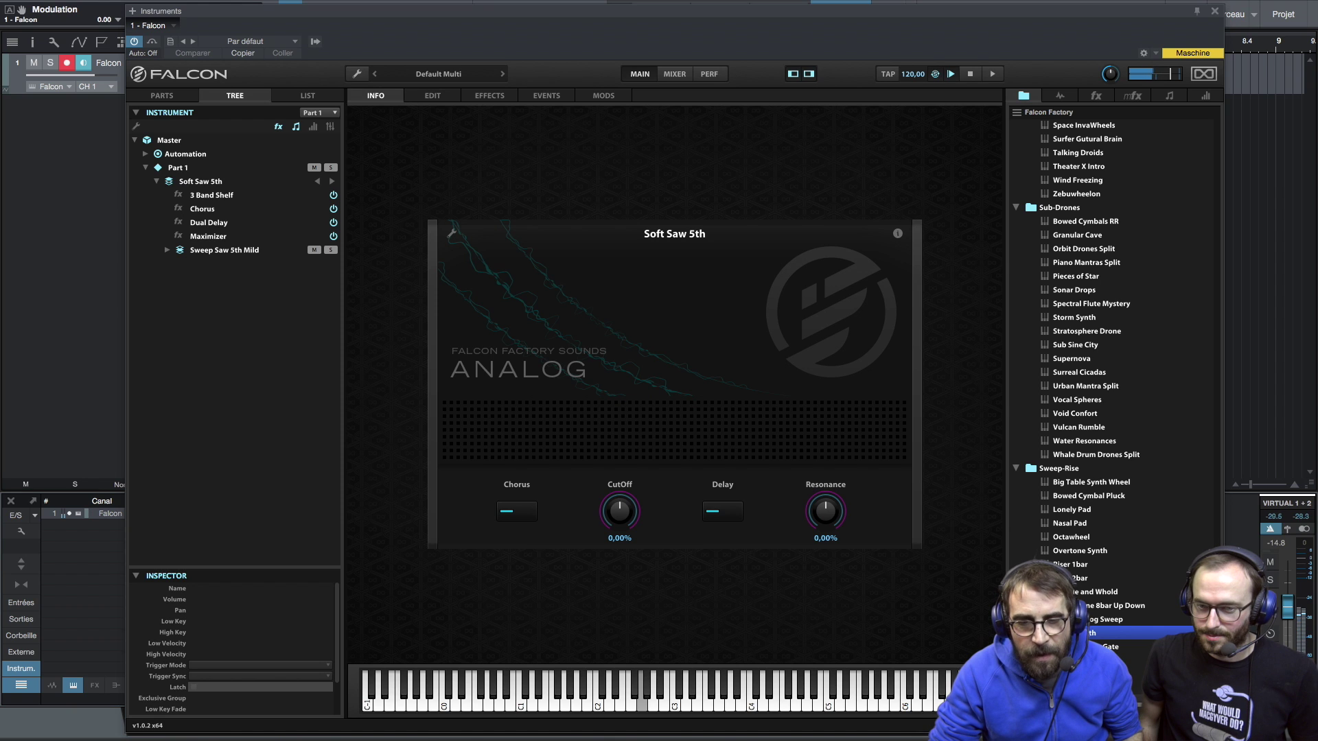
# Load the Synth Brass presets Brassy Arpeggios, Majestic Soft and Mamy G Brass in turn, and select Steady Analog Brass.
pyautogui.scroll(-3, 1085, 576)
pyautogui.click(1070, 568)
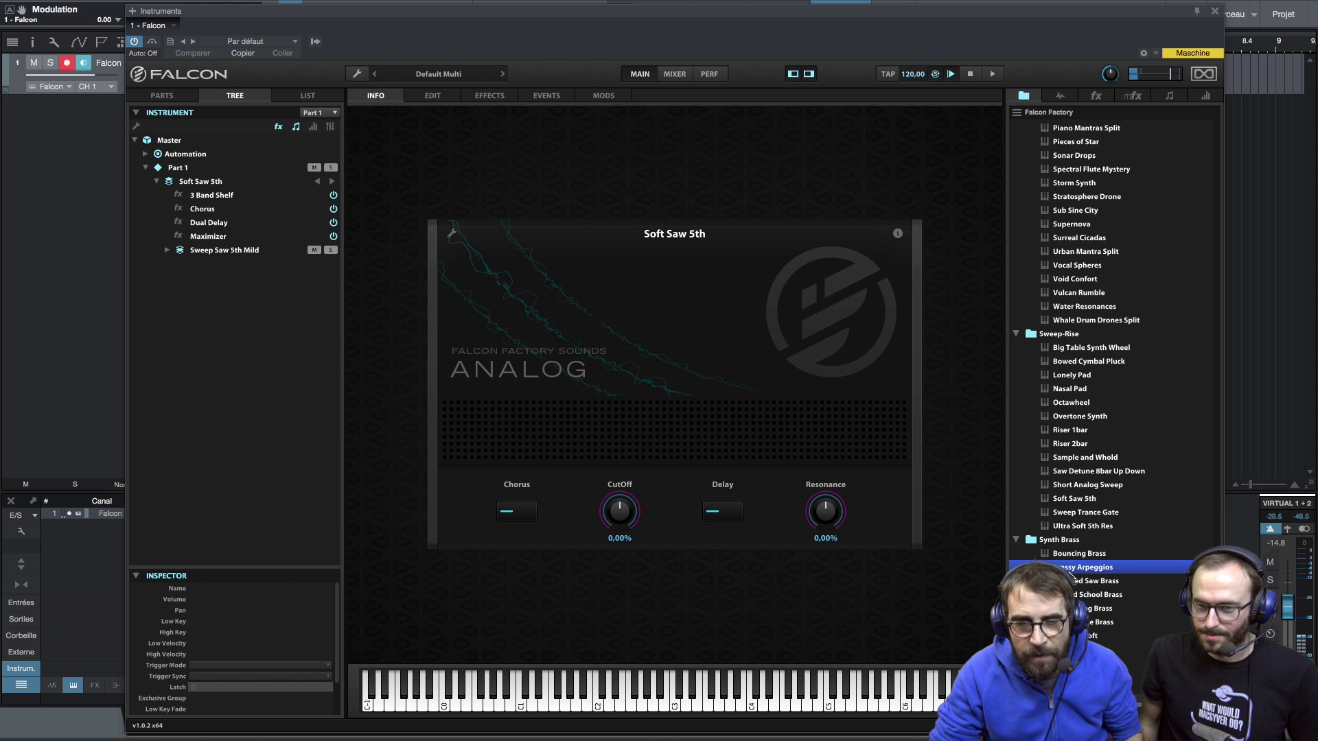
pyautogui.doubleClick(1070, 568)
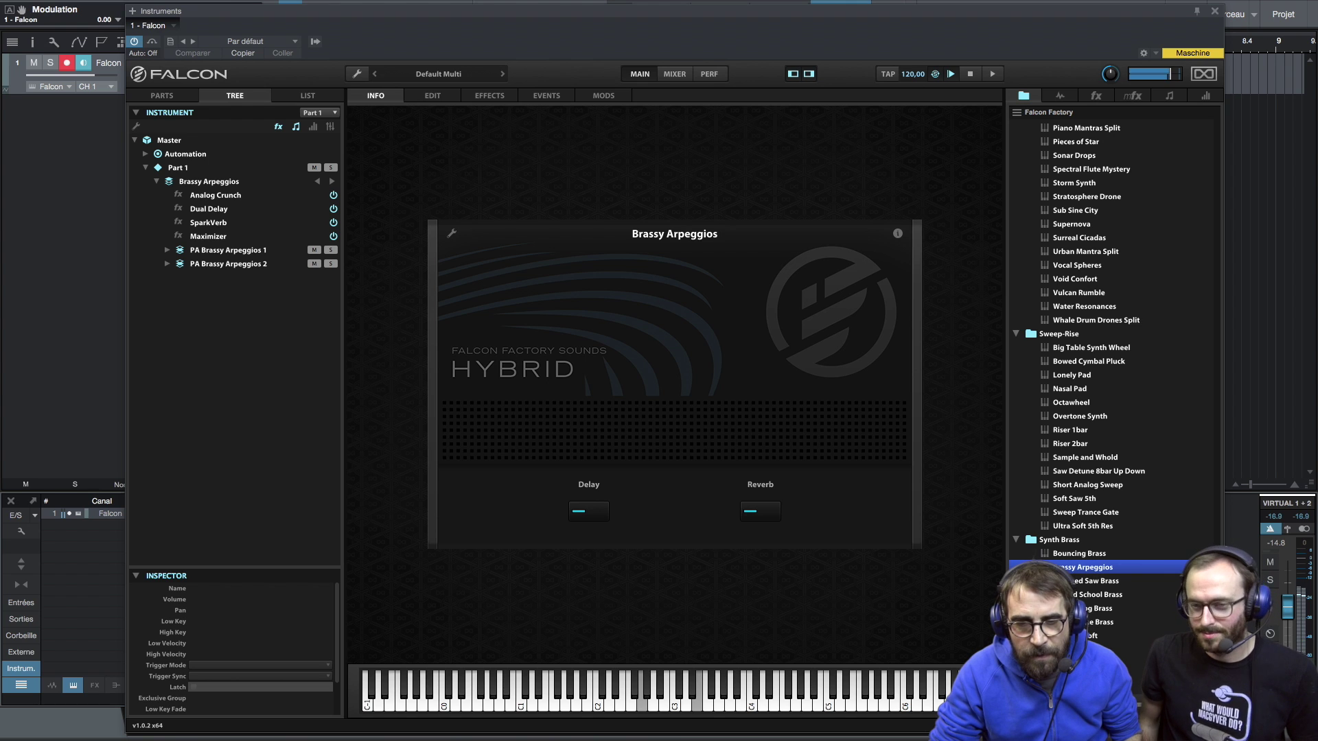
pyautogui.doubleClick(1133, 635)
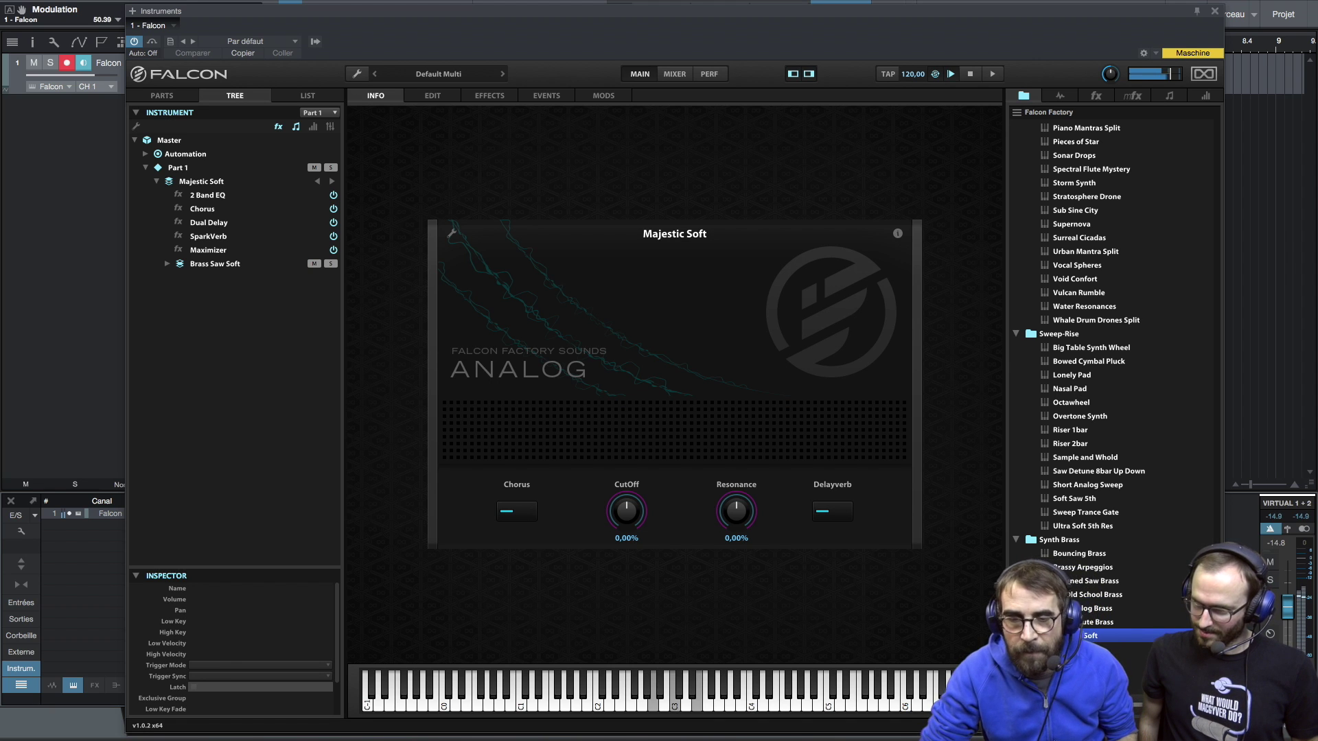
pyautogui.press('Down')
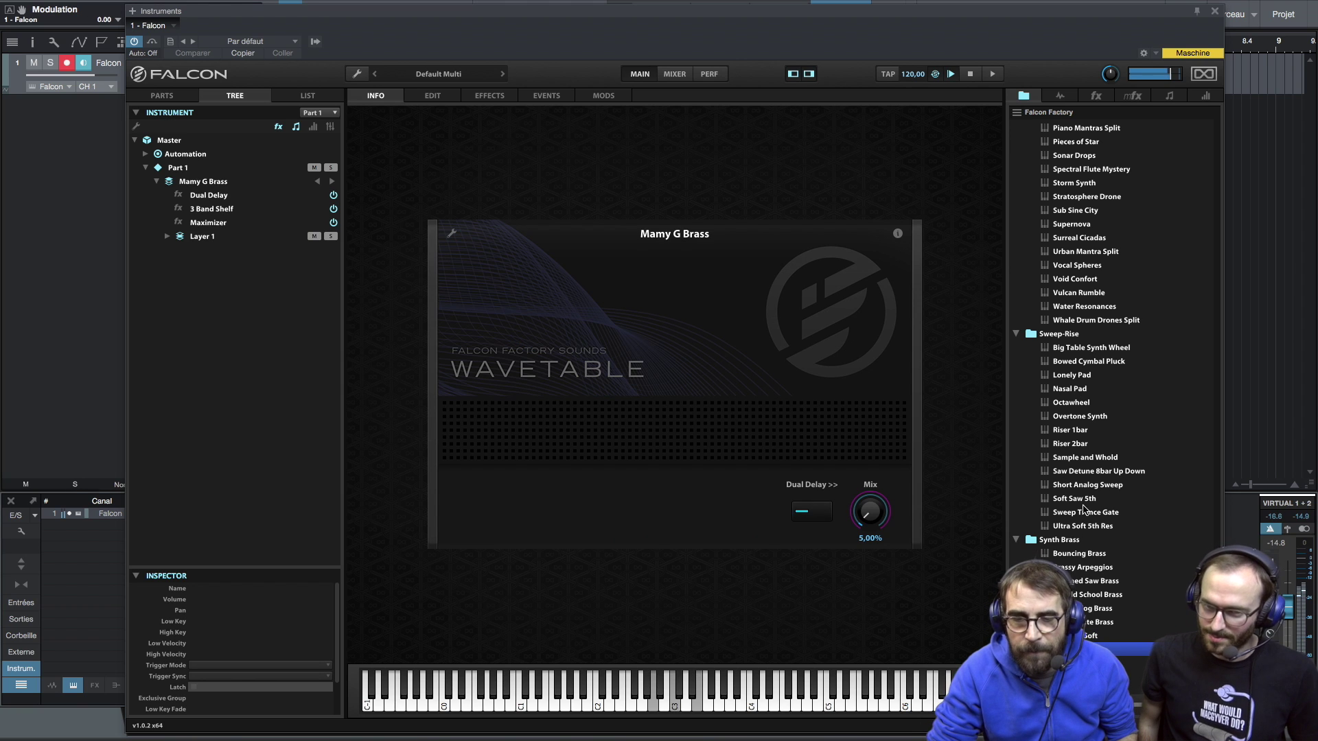
pyautogui.scroll(-2, 1085, 509)
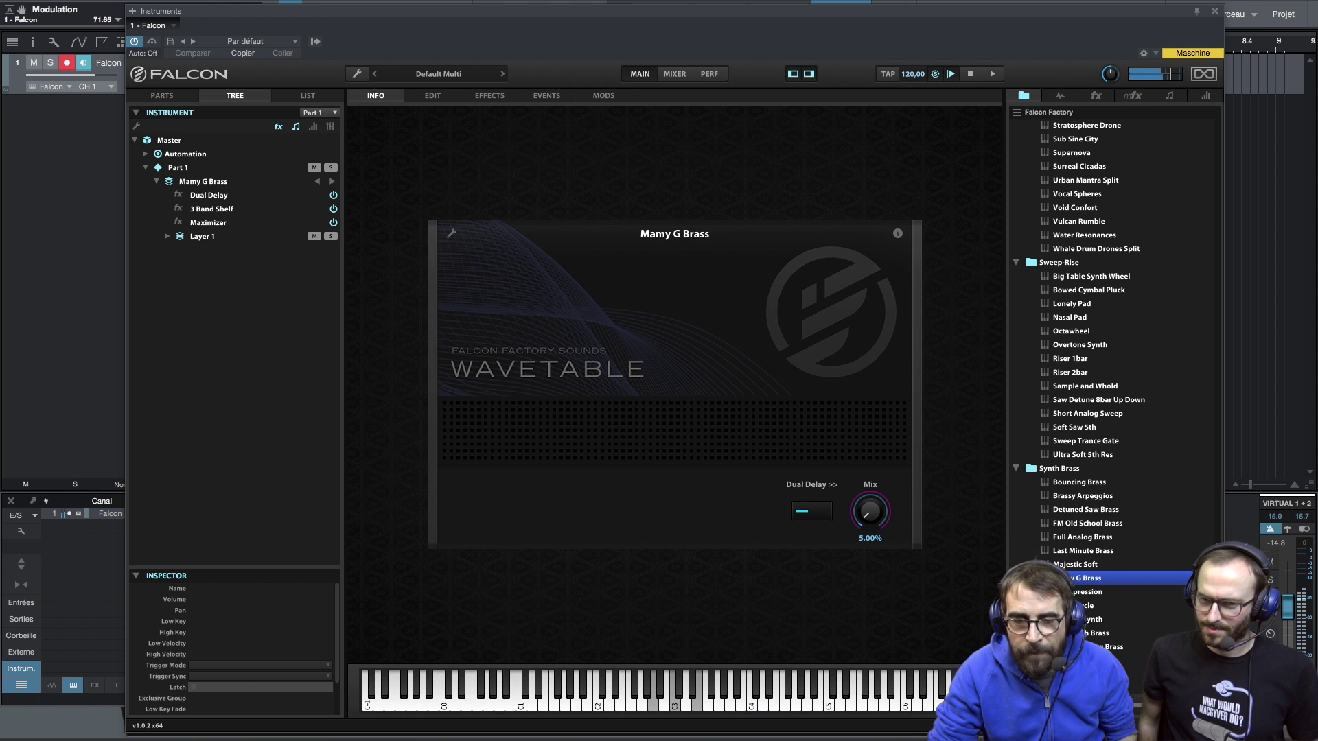
pyautogui.scroll(-1, 1087, 617)
pyautogui.click(1087, 619)
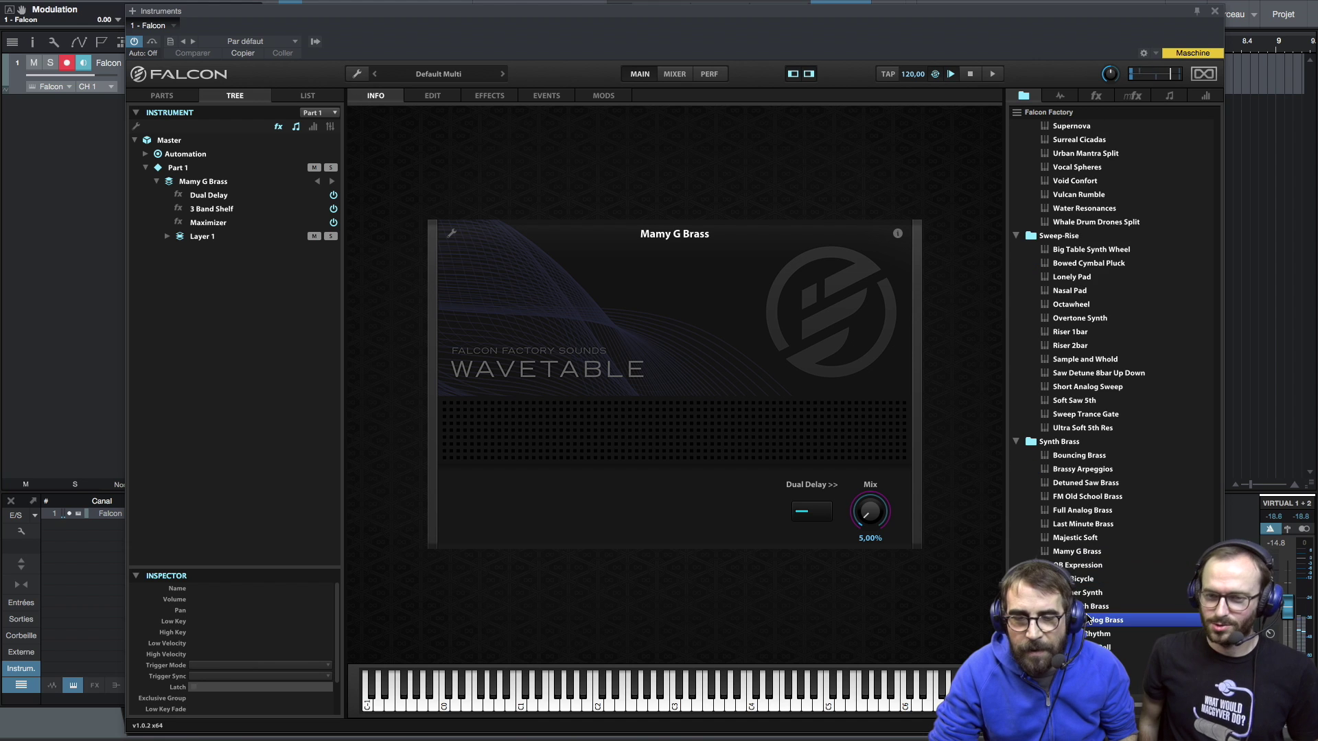
# Load the Vocal-Formant presets Arabic Aah, Les Formants and Dark Choir Males in turn.
pyautogui.press('Down')
pyautogui.press('Down')
pyautogui.press('Down')
pyautogui.press('Down')
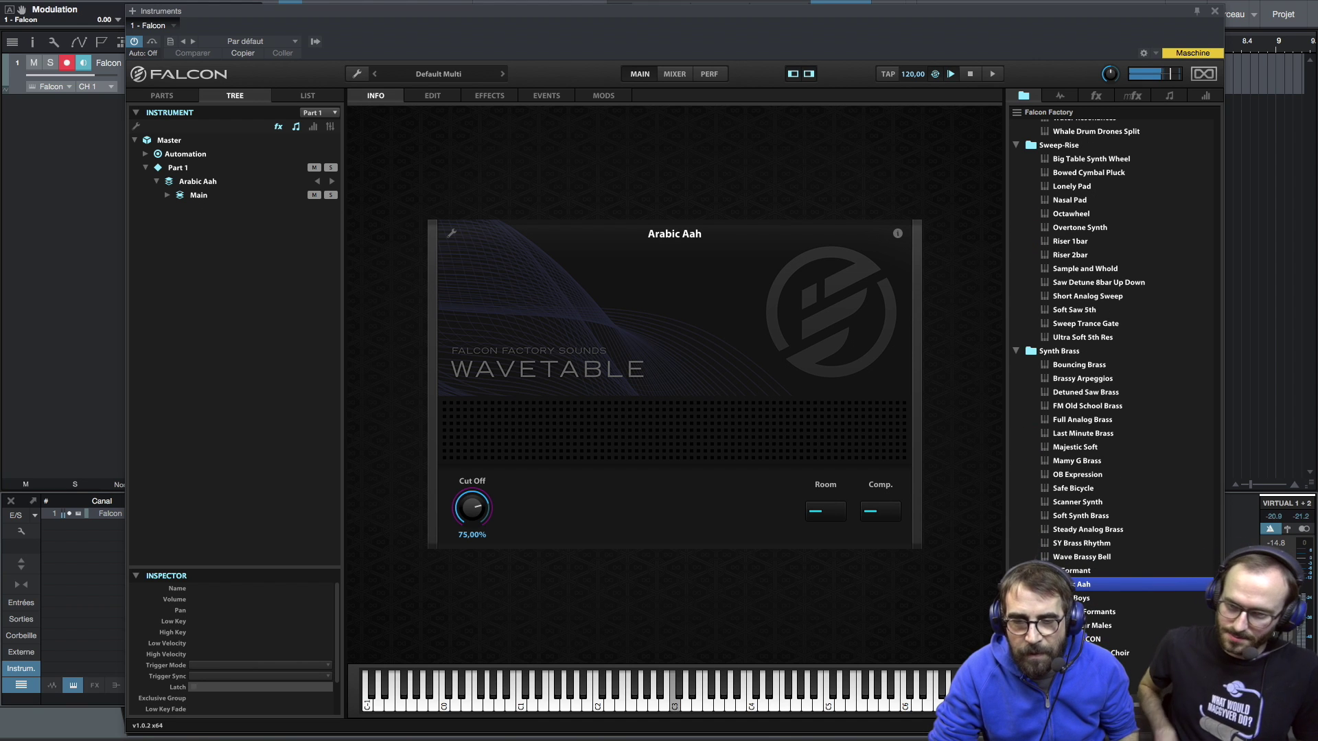
pyautogui.press('Down')
pyautogui.press('Down')
pyautogui.press('Down')
pyautogui.press('Down')
pyautogui.press('Down')
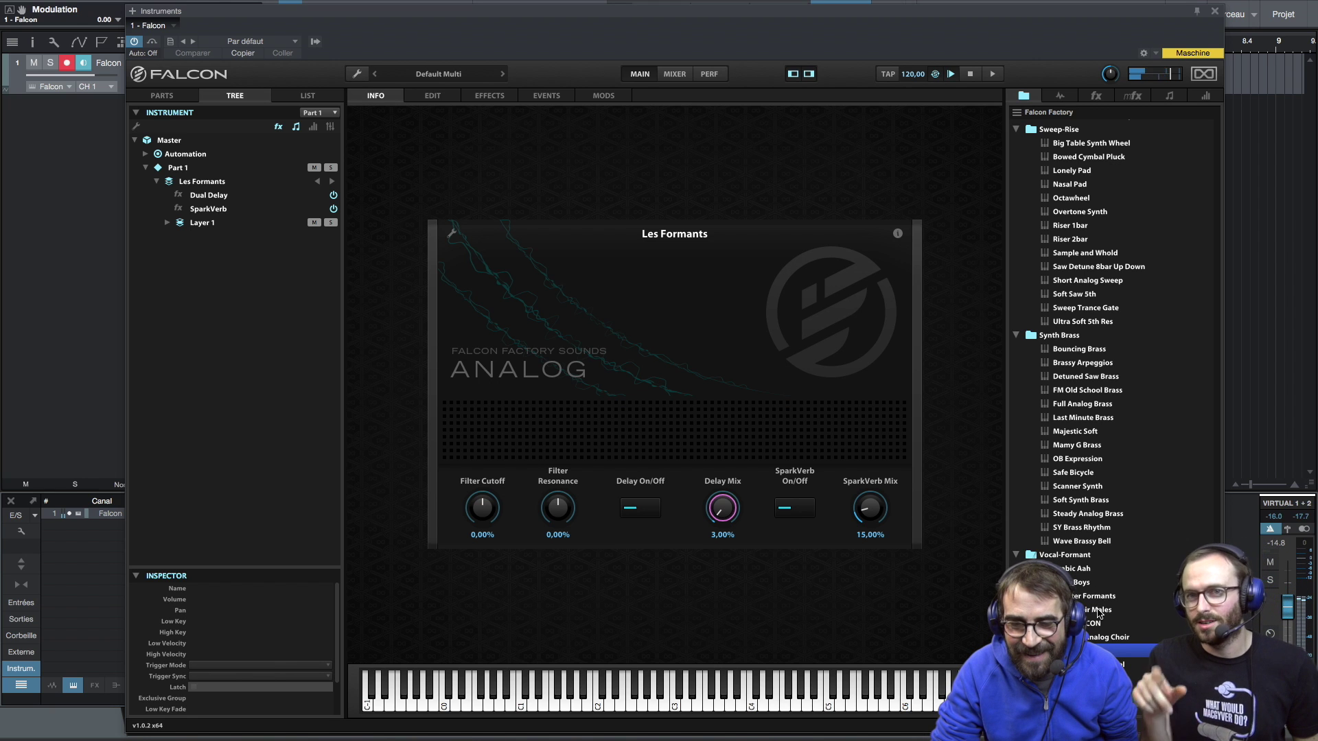
pyautogui.doubleClick(1098, 611)
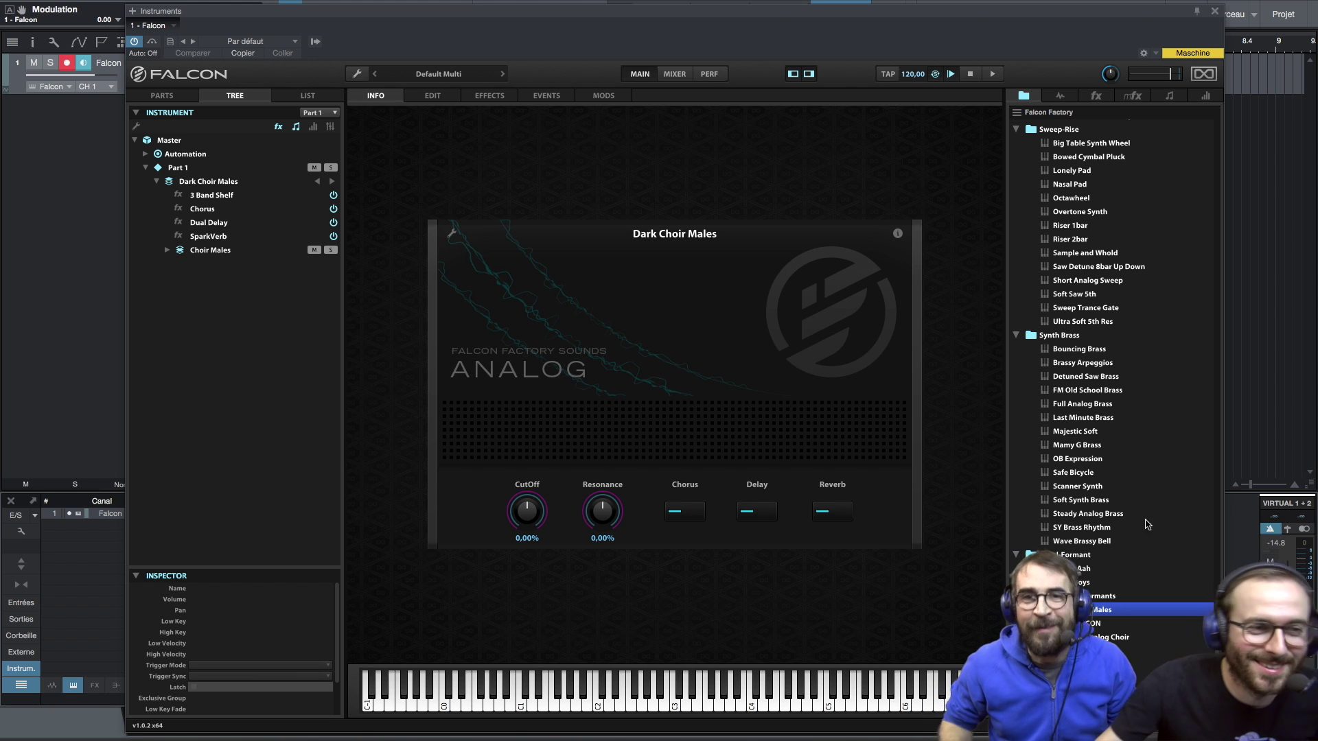
# Close the Falcon ORLP song without saving its changes, and open the recent song Falcon.
pyautogui.click(110, 4)
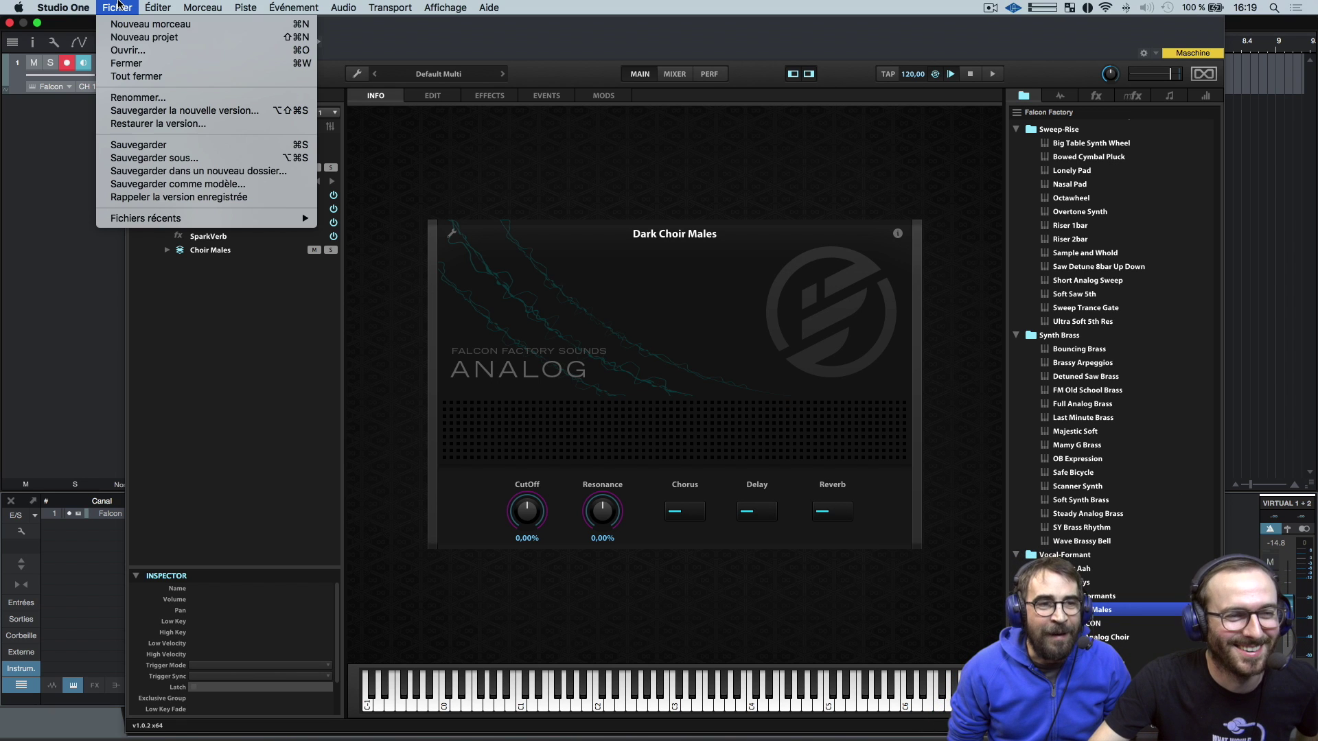
pyautogui.click(180, 64)
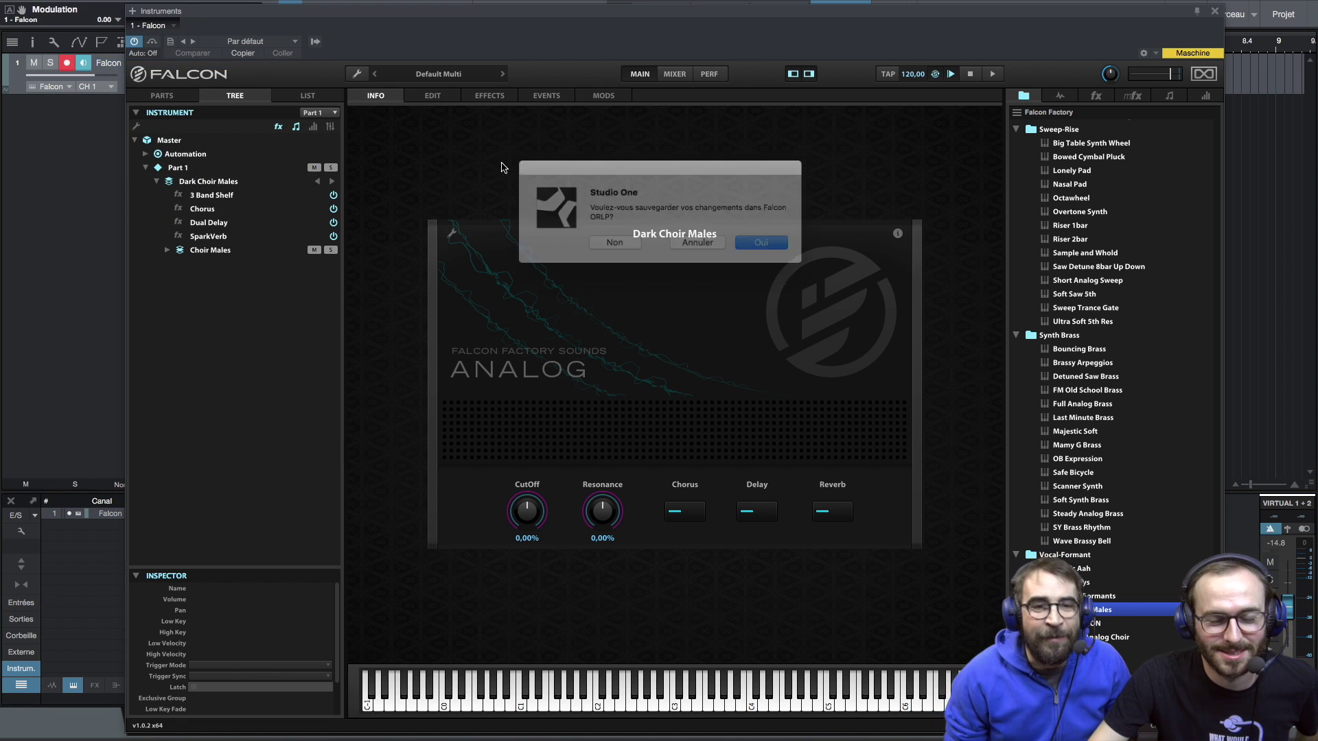
pyautogui.click(628, 245)
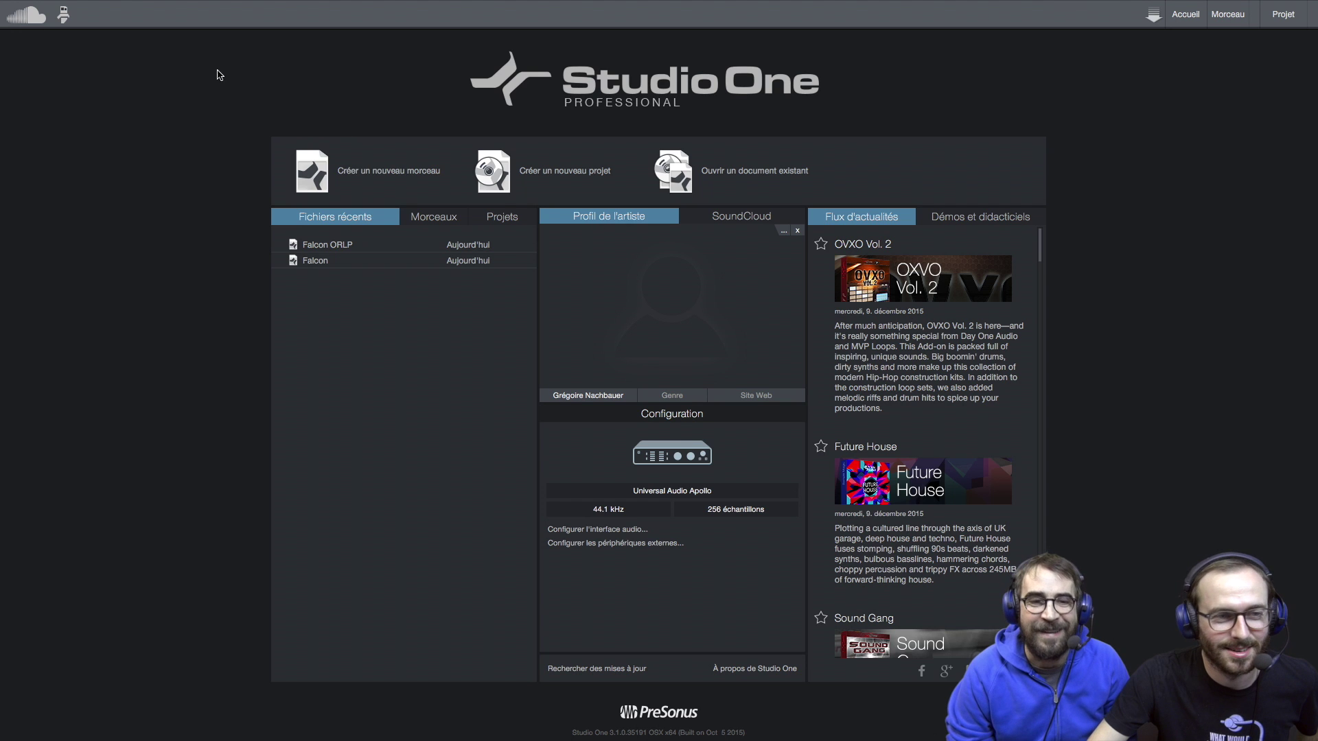
pyautogui.click(317, 264)
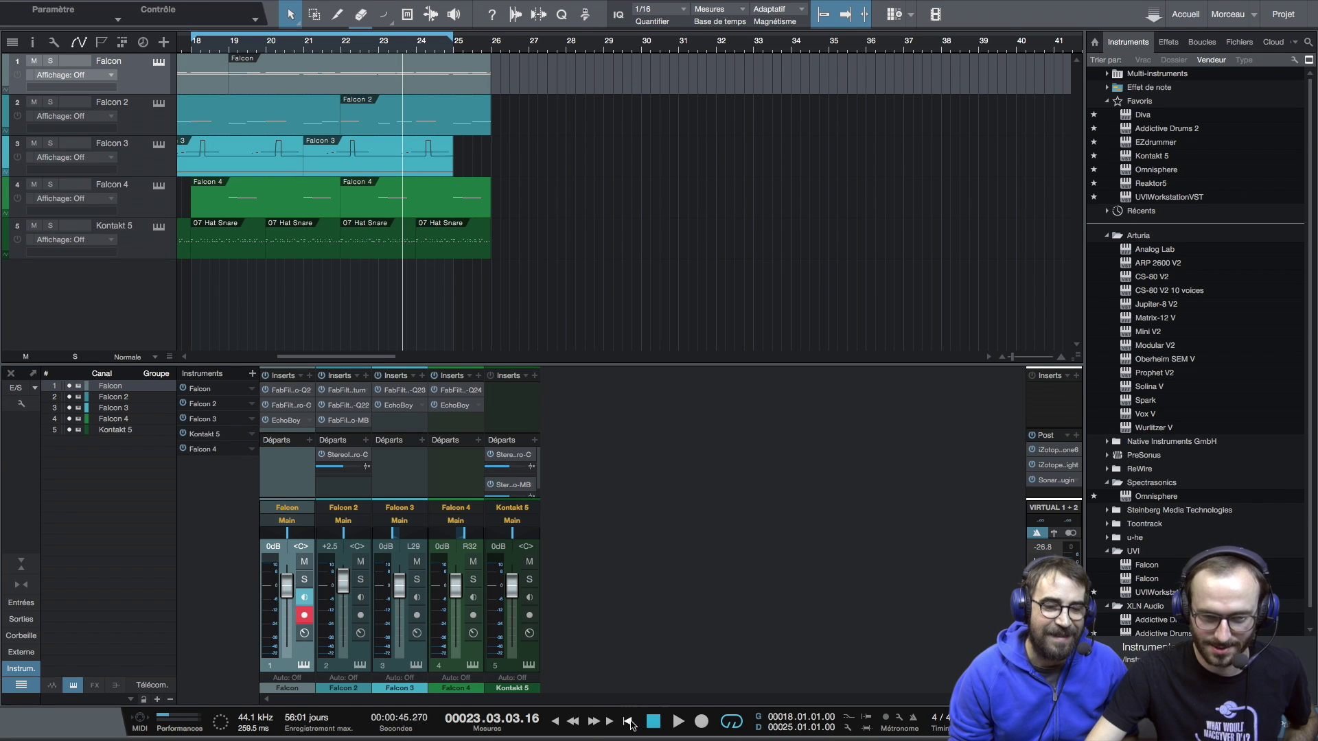
# Play the Falcon song from its beginning and hide the browser to widen the arrangement.
pyautogui.click(629, 722)
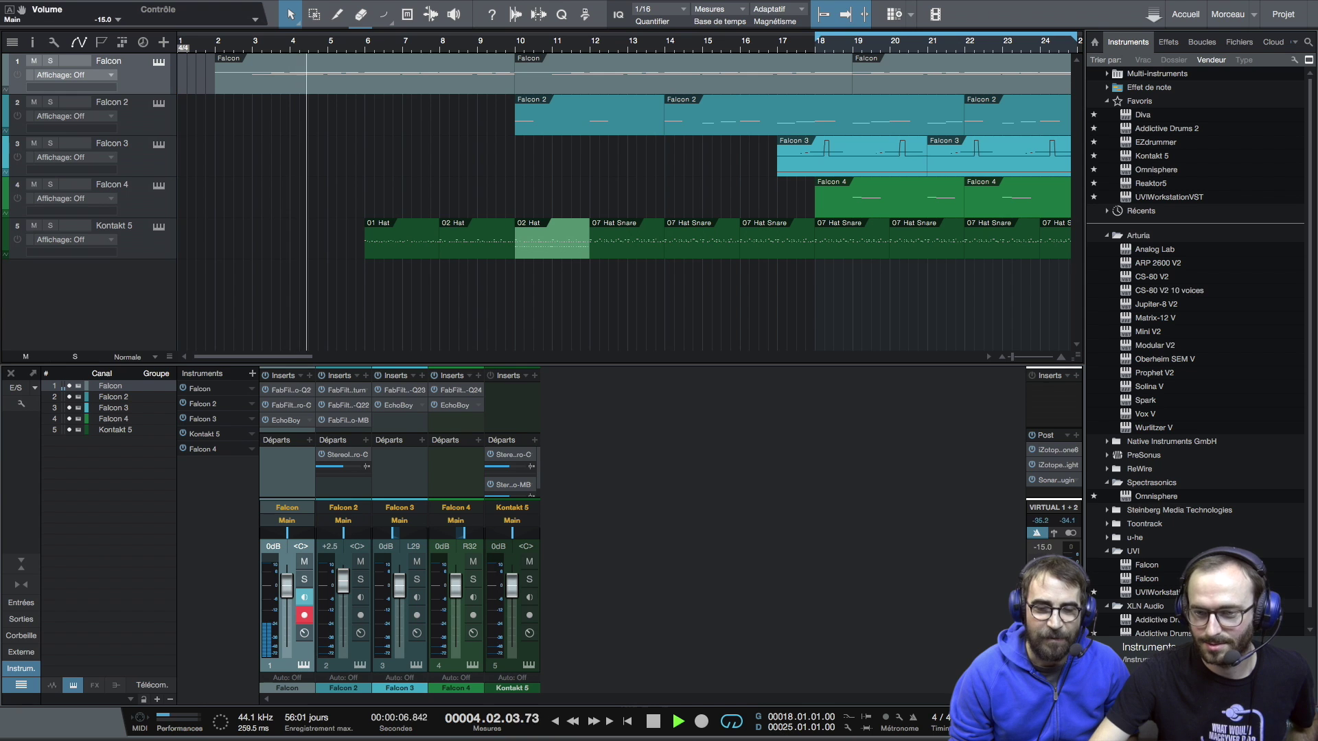
pyautogui.press('F5')
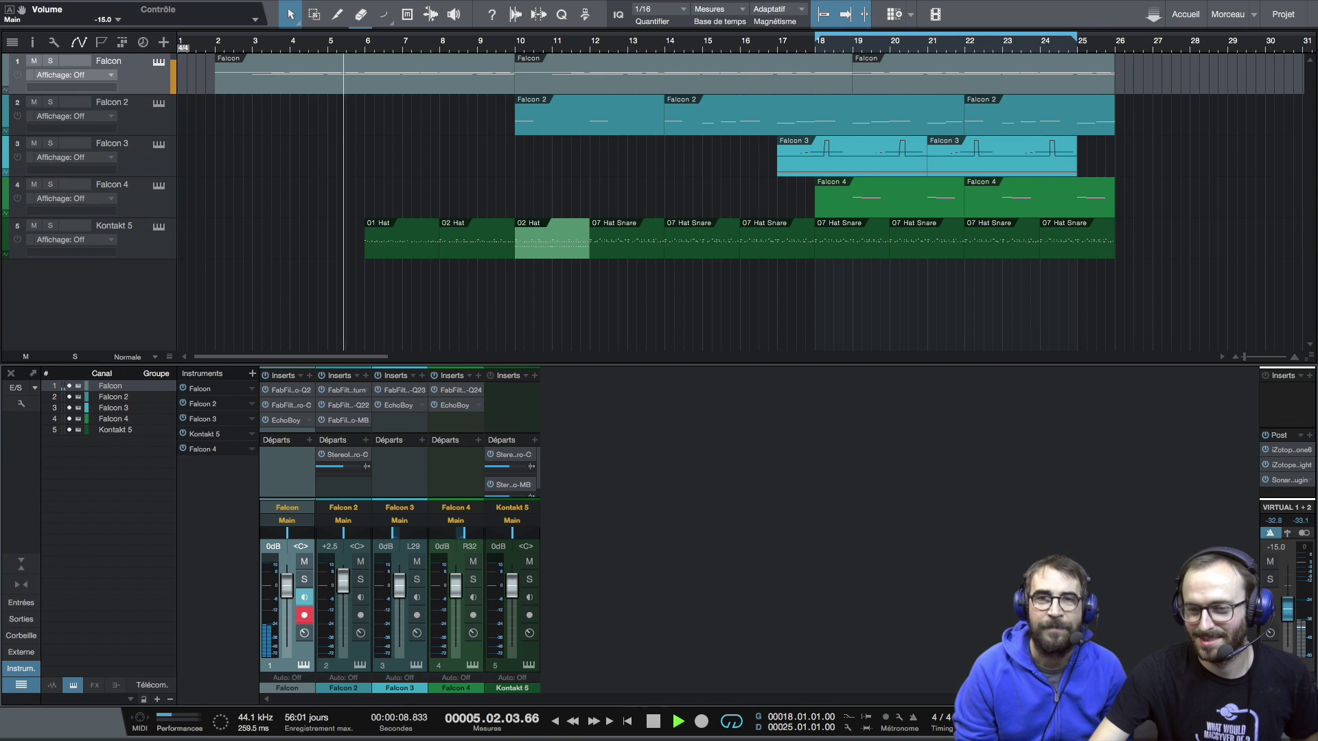
# Raise the main output volume to -11.3 dB during playback, and stop playback near the end of bar 24.
pyautogui.moveTo(1288, 609); pyautogui.dragTo(1291, 611)
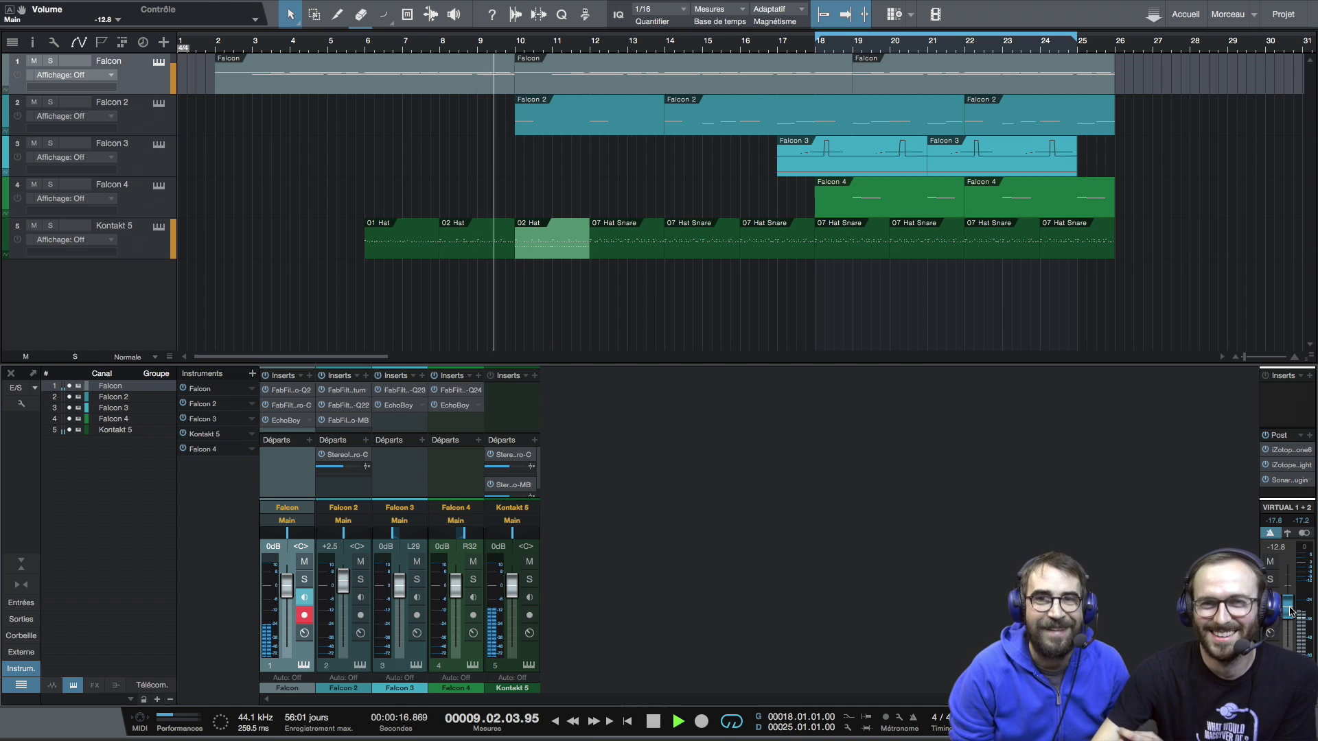
pyautogui.moveTo(1291, 611); pyautogui.dragTo(1317, 605)
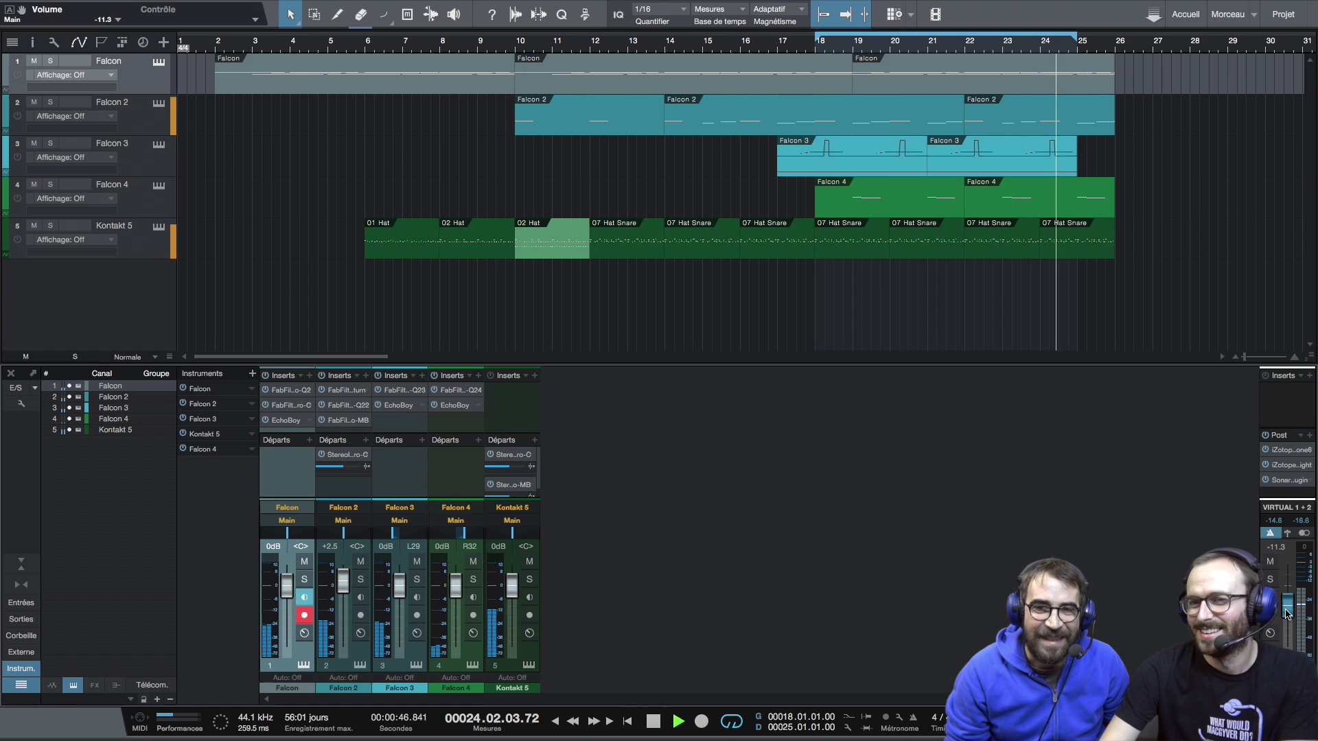
pyautogui.press('space')
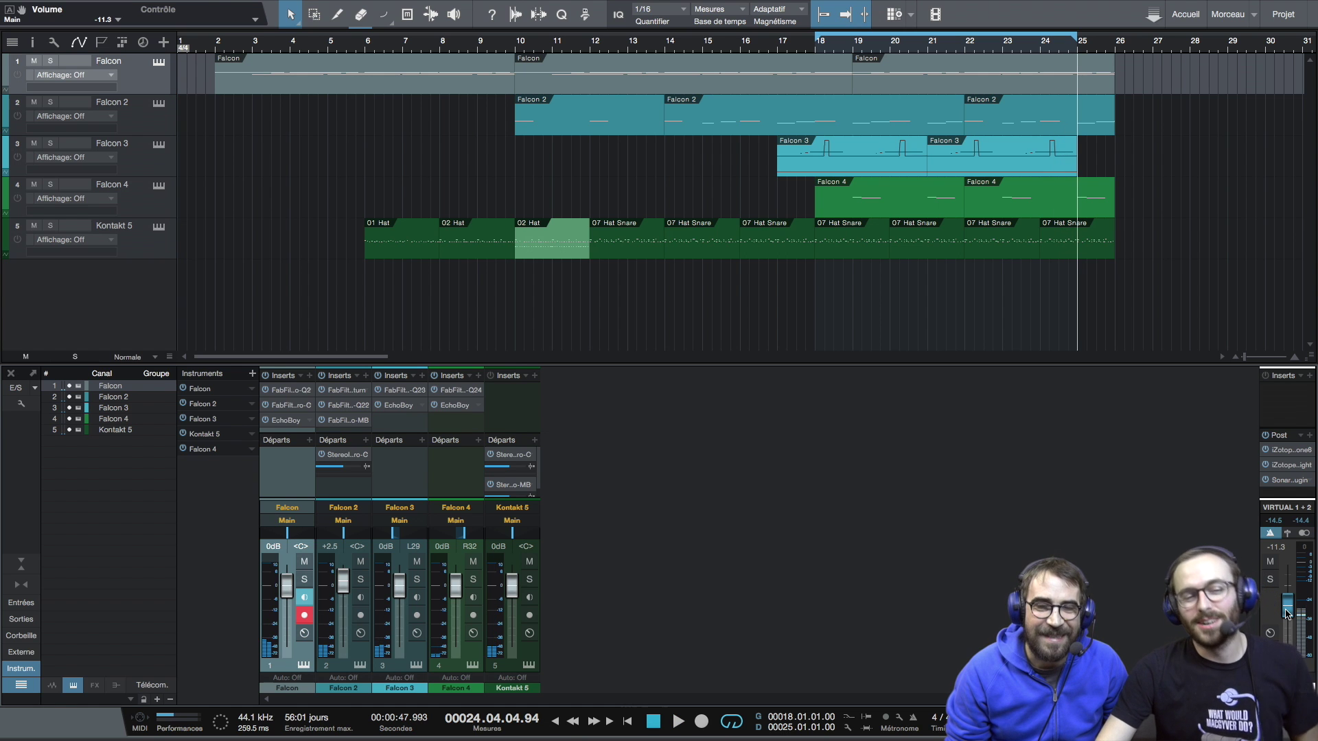
pyautogui.moveTo(117, 5)
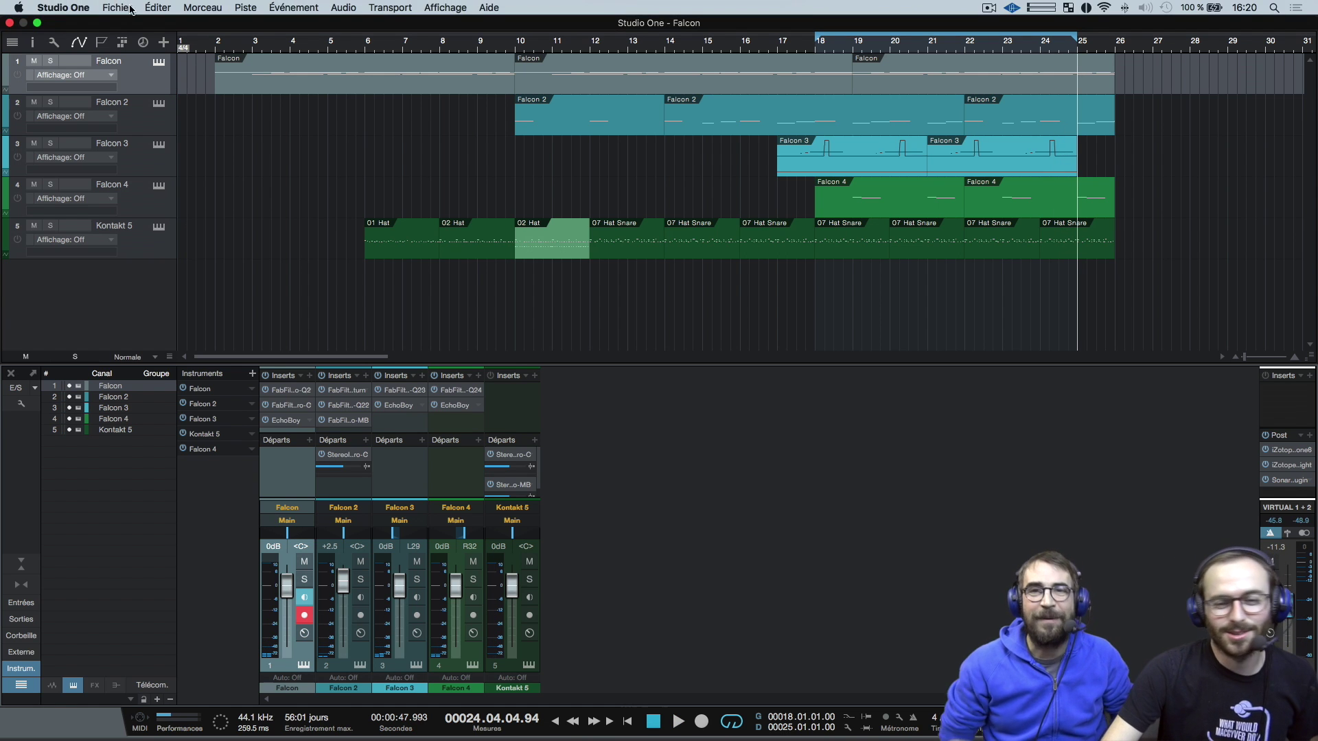